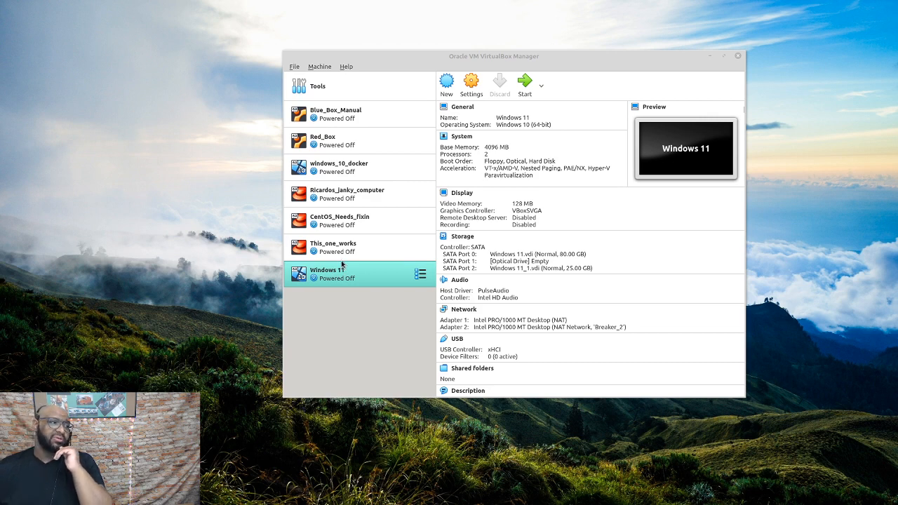
Select the windows_10_docker virtual machine and start it
left_click(340, 260, "ctrl")
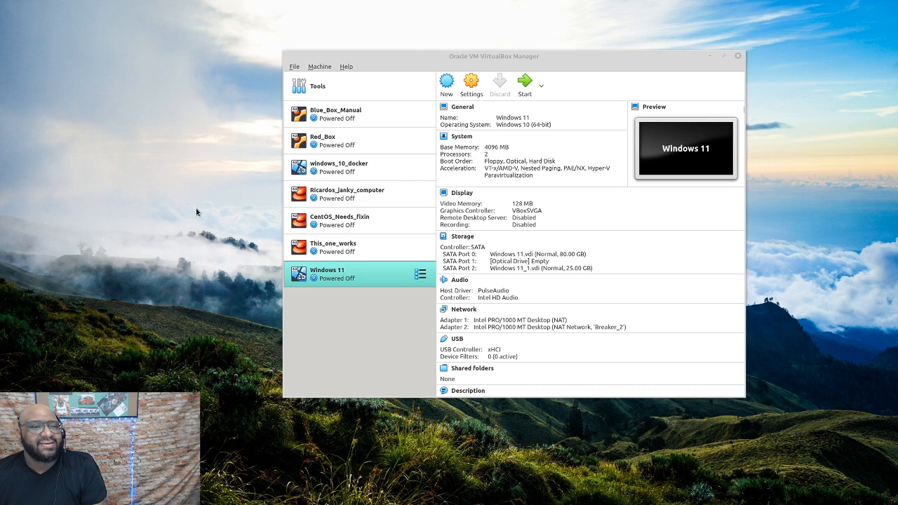
left_click(388, 171)
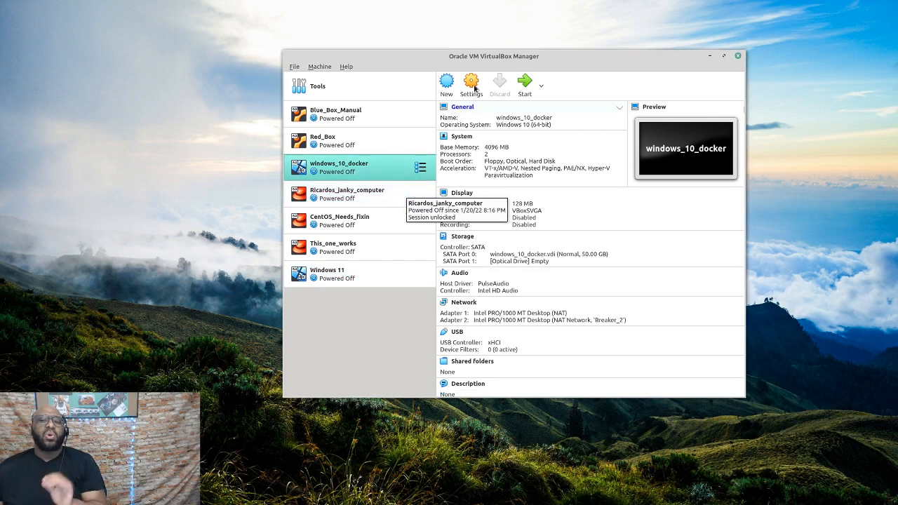
left_click(527, 86)
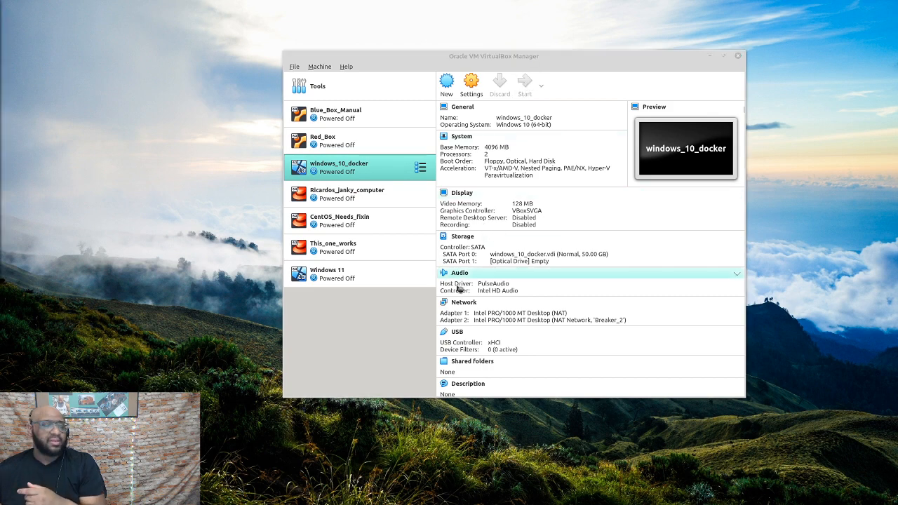
Minimize the VirtualBox Manager and bring the running VM window to the screen centre
left_click_drag(0, 150, 656, 162)
left_click(708, 157)
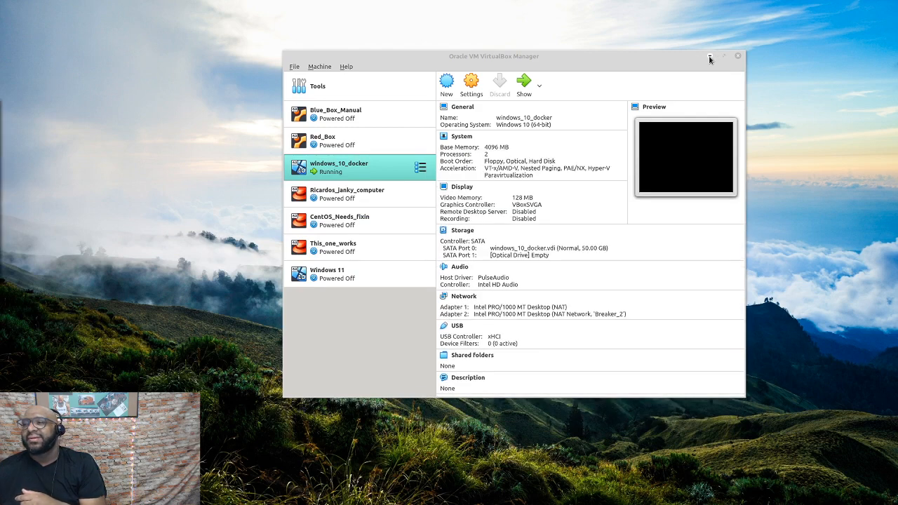
left_click(710, 58)
left_click_drag(0, 108, 631, 64)
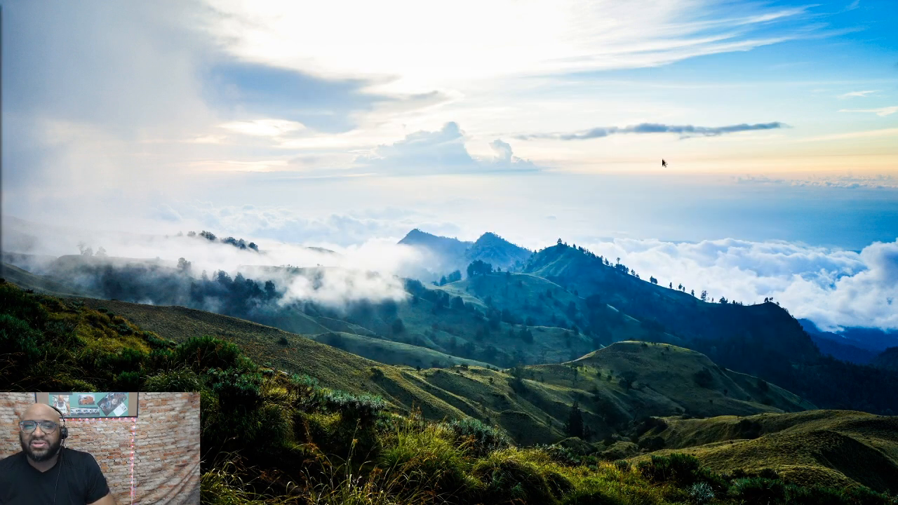
Move the VM window onto the desktop and Alt+Tab until its Welcome screen is in front
left_click_drag(0, 32, 656, 24)
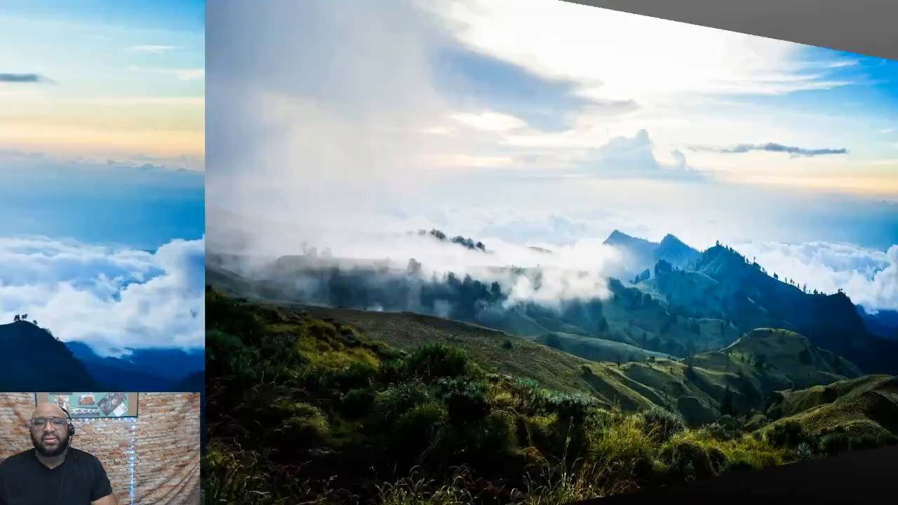
key("alt+Tab")
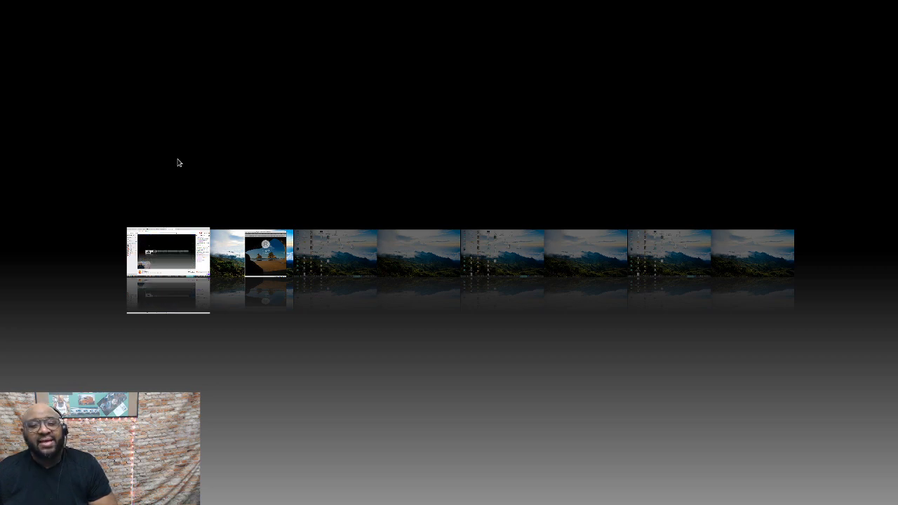
key("alt+Tab")
key("alt+Tab")
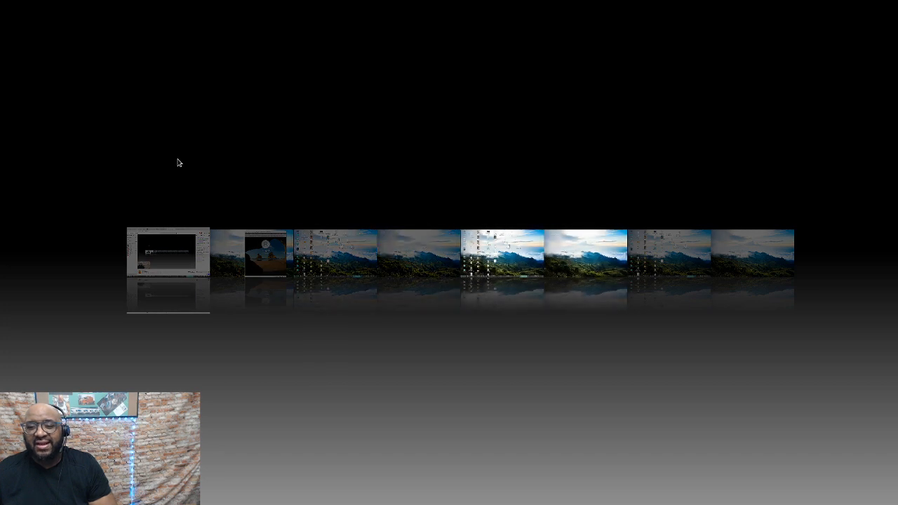
key("alt+Tab")
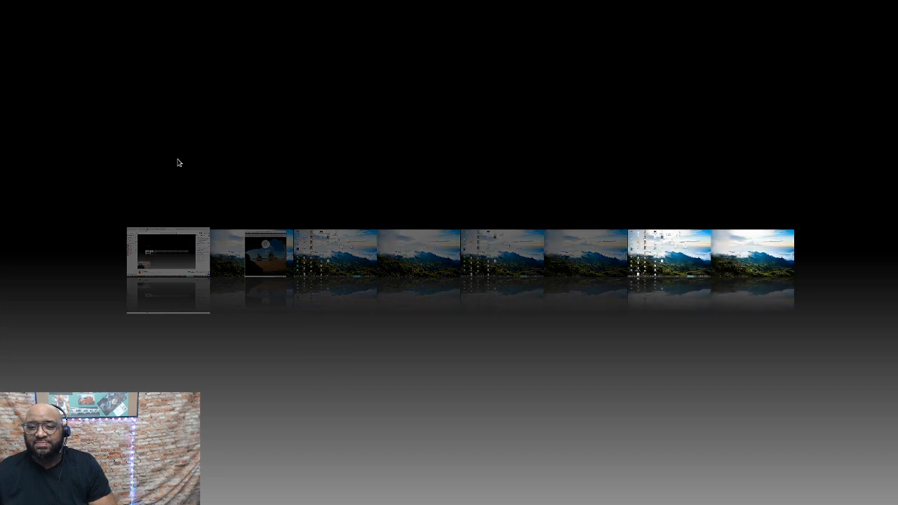
key("alt+Tab")
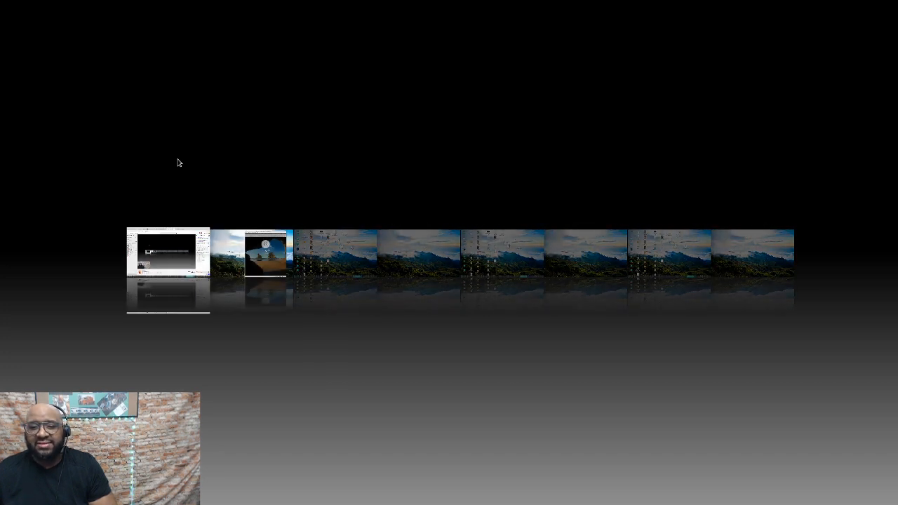
key("alt+Tab")
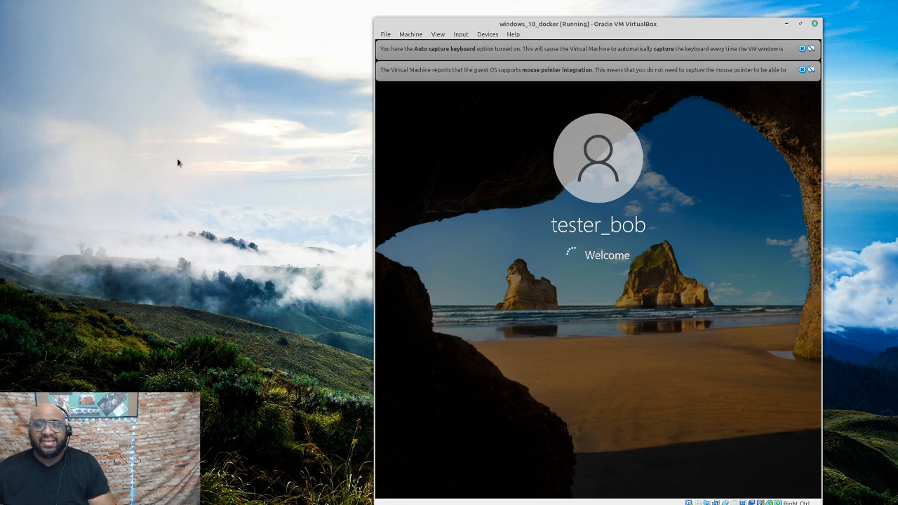
Spin the Compiz desktop cube with Ctrl+Alt while the Windows 10 guest finishes signing in
left_click(311, 224)
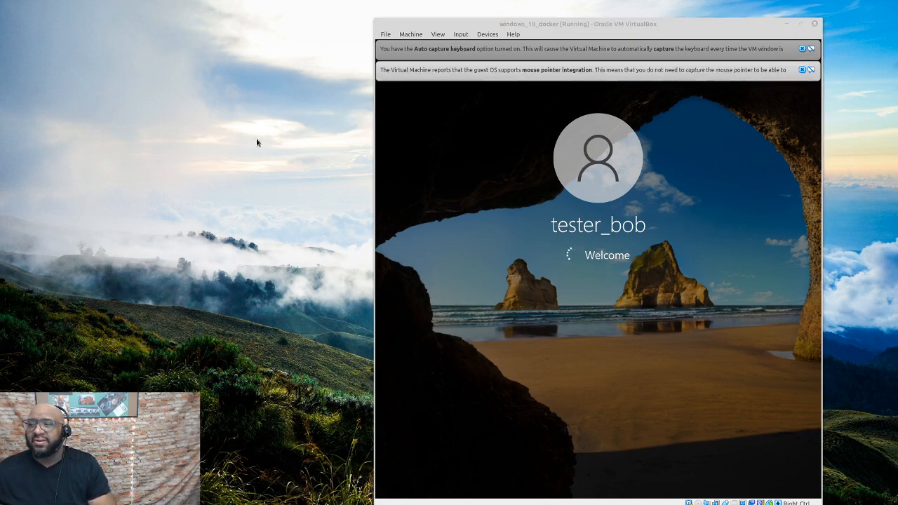
key("ctrl+alt+Right")
left_click_drag(322, 224, 670, 231)
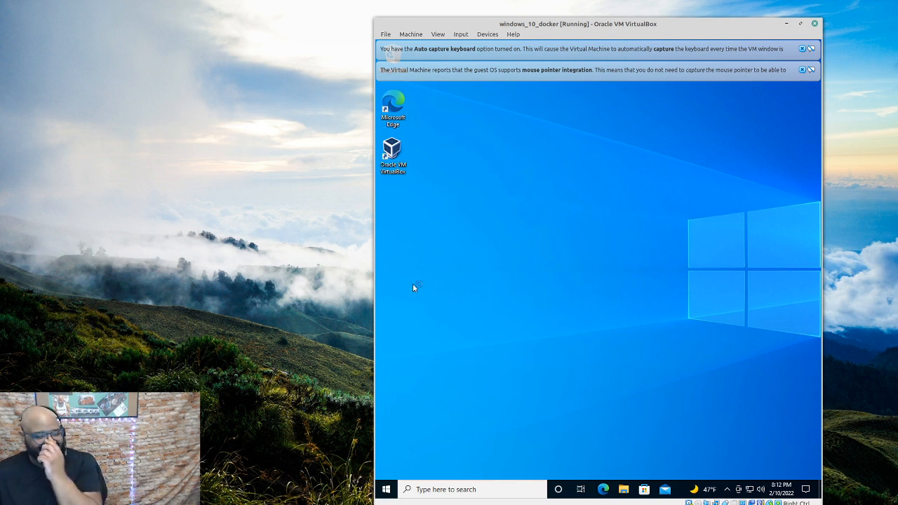
Close the keyboard and mouse notification bars, then maximize the windows_10_docker VM window
left_click(802, 49)
left_click(802, 48)
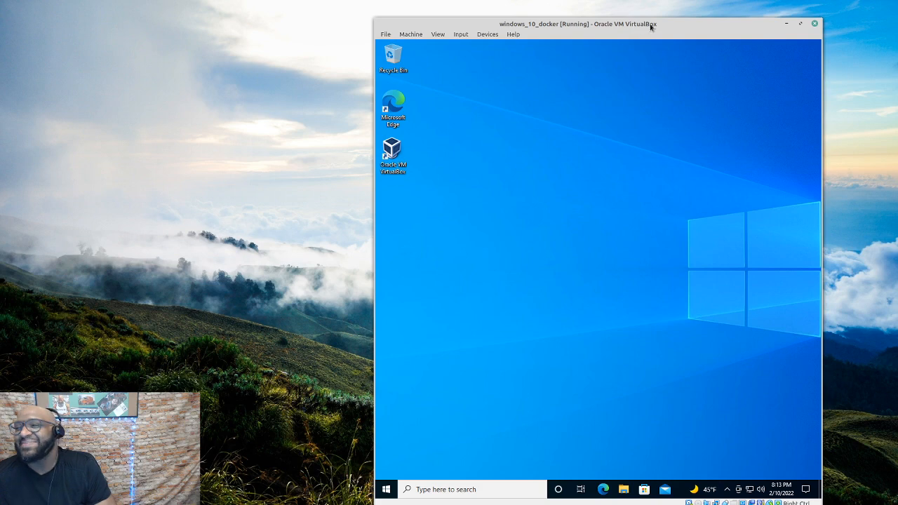
mouse_move(652, 24)
left_mouse_down()
mouse_move(629, 23)
mouse_move(642, 25)
left_mouse_up()
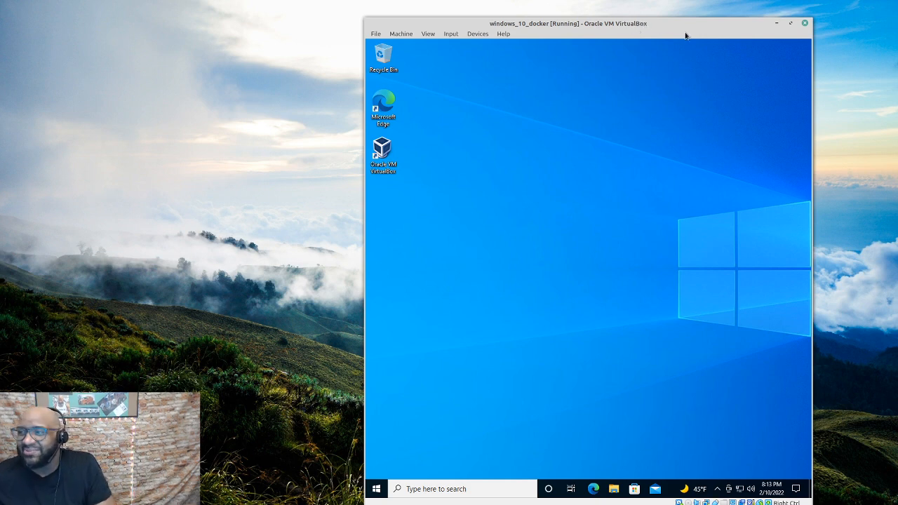
left_click_drag(671, 24, 563, 22)
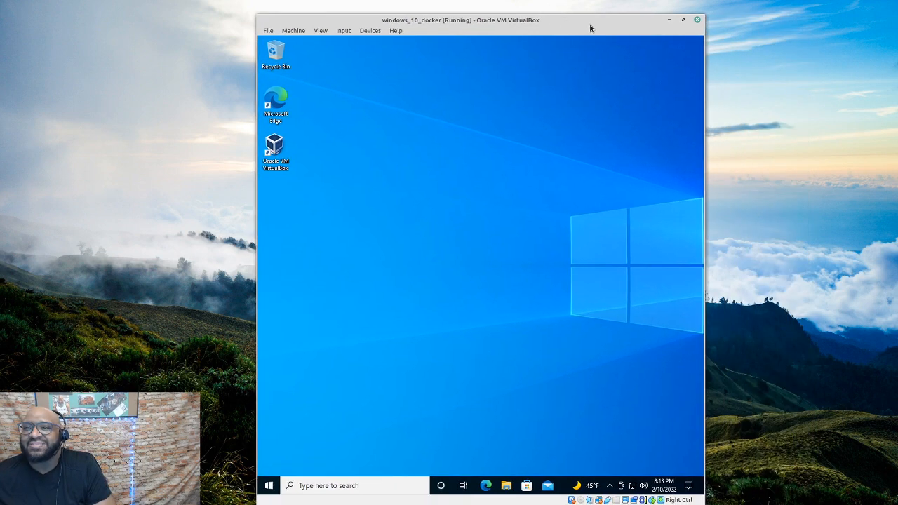
double_click(561, 24)
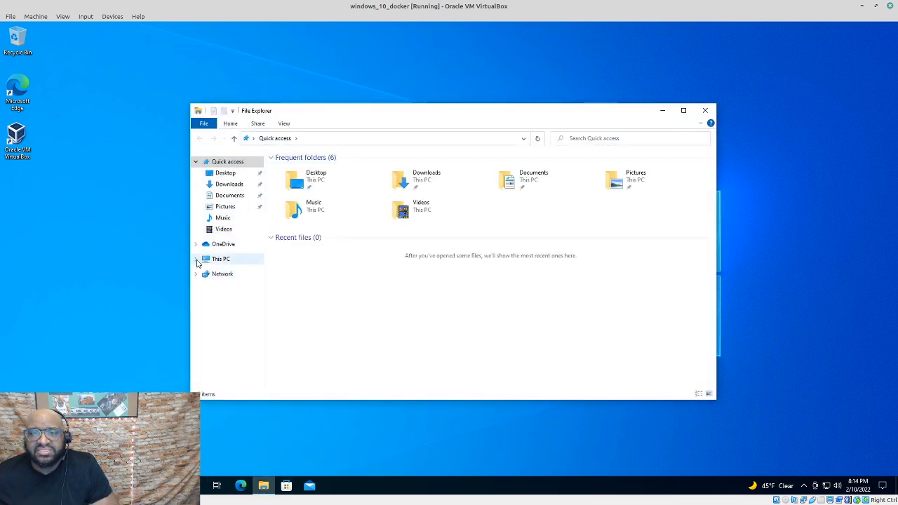
Expand This PC in the Explorer navigation pane to list Desktop and Local Disk (C:)
left_click(197, 259)
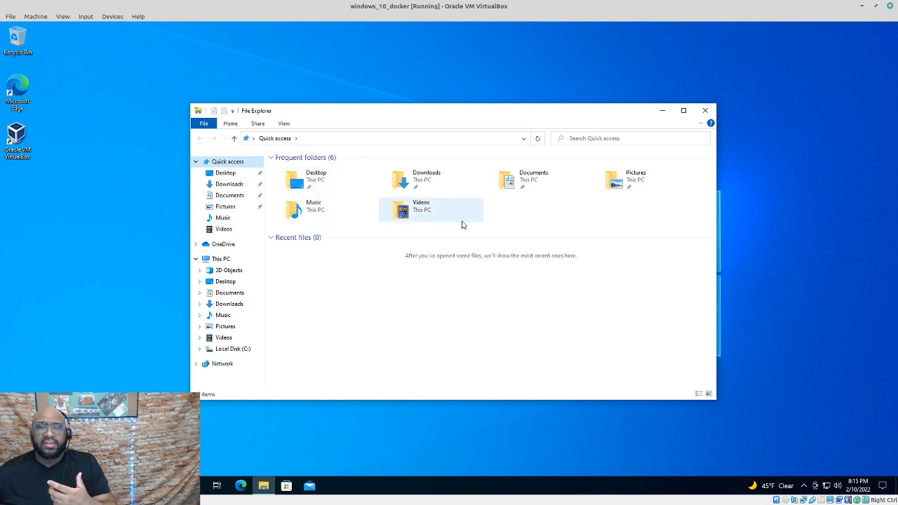
Create a new folder named shared_drive on the Desktop, then minimize File Explorer
double_click(332, 182)
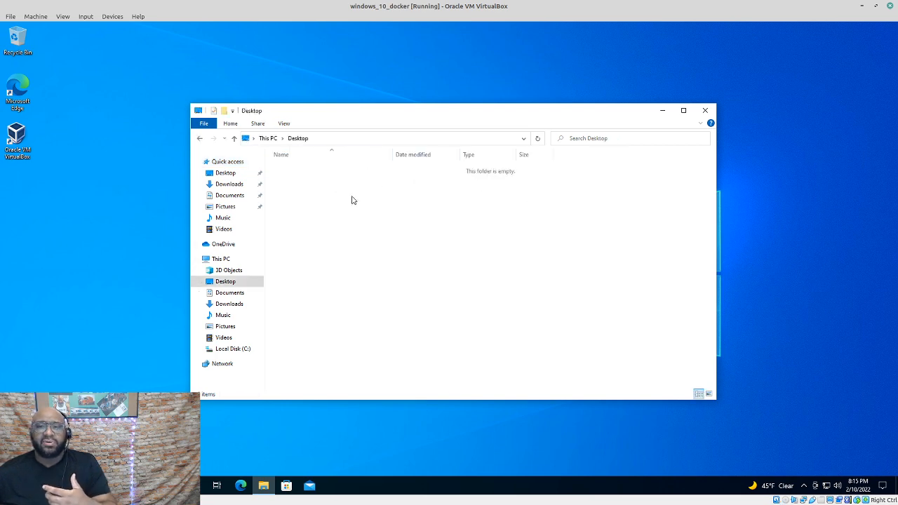
right_click(352, 197)
mouse_move(397, 286)
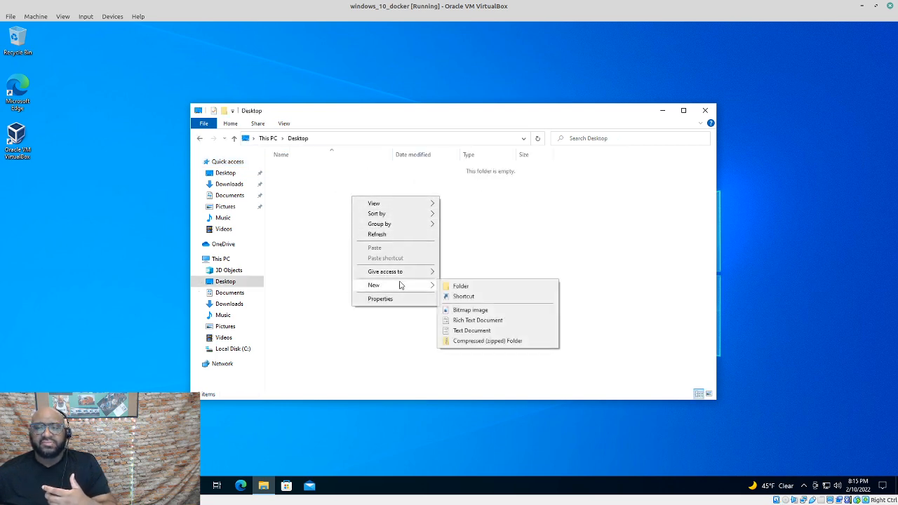
left_click(489, 290)
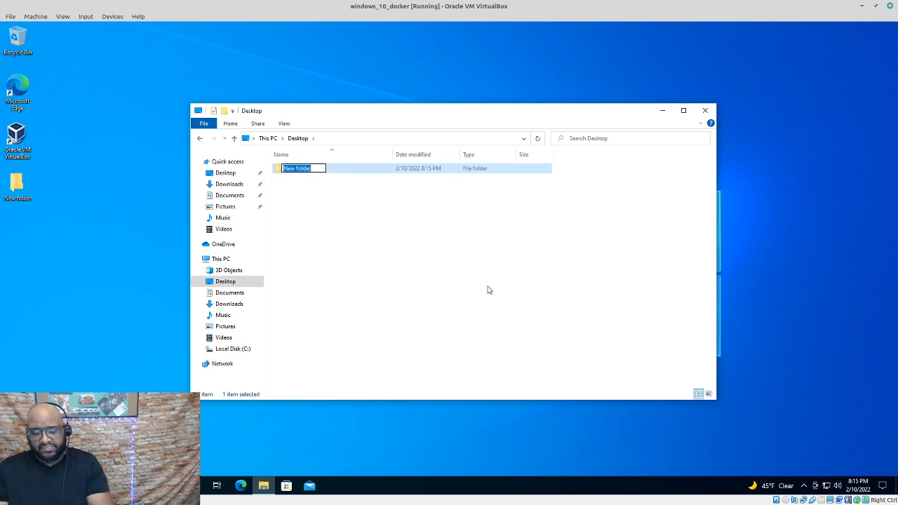
type("shared")
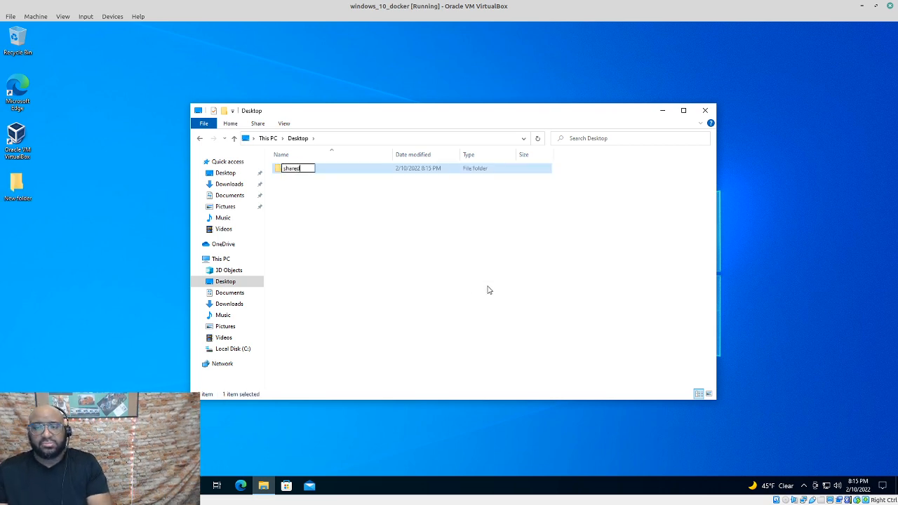
type("_drive")
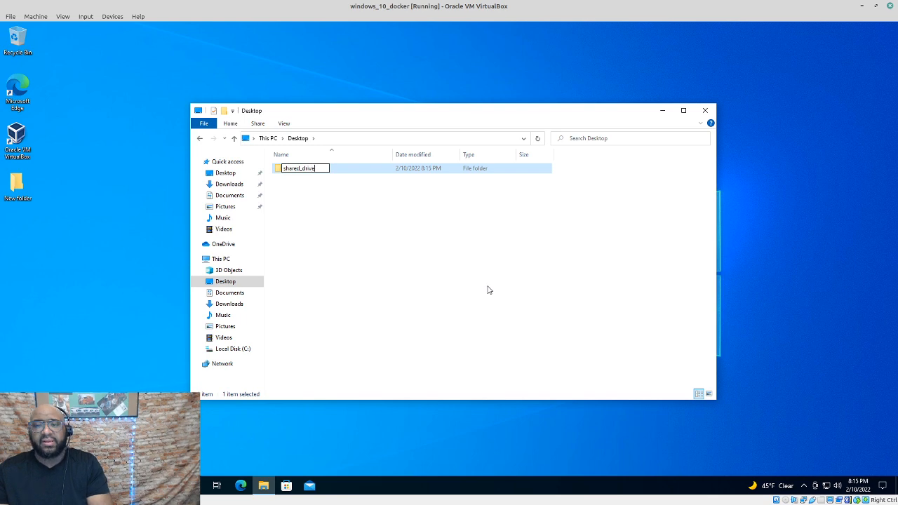
key("Return")
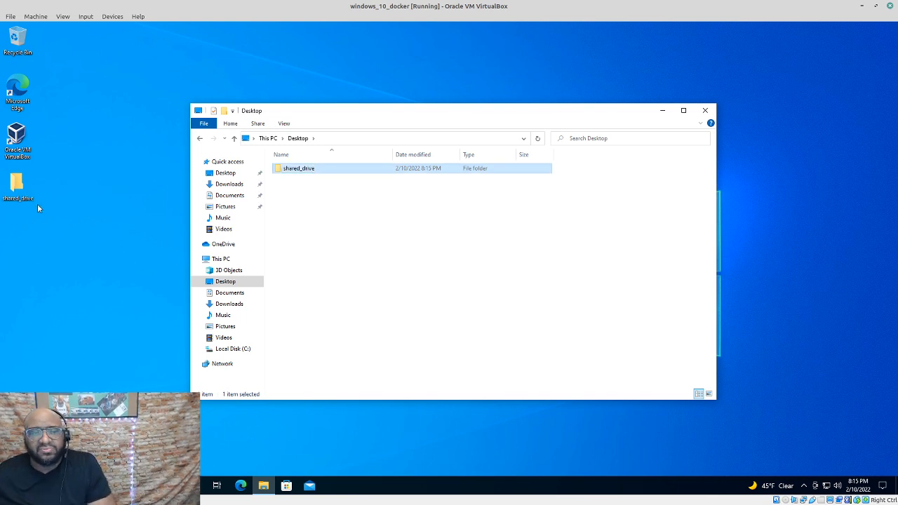
left_click_drag(498, 115, 565, 121)
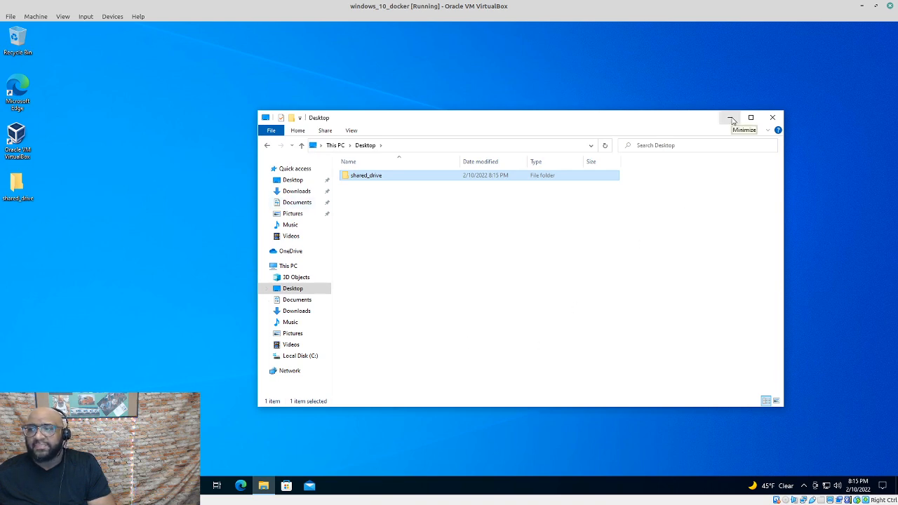
left_click(730, 118)
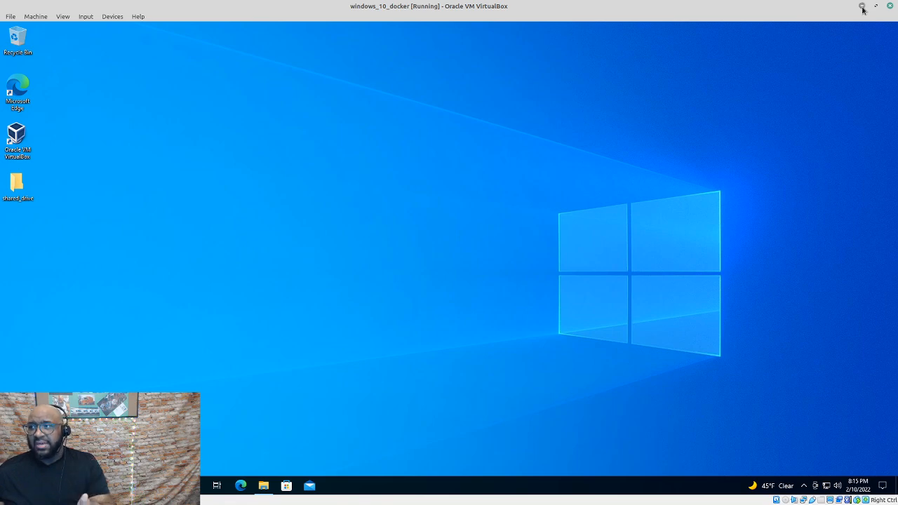
Minimize the VM window and view, then cancel, the windows_10_docker settings in VirtualBox Manager
left_click(864, 9)
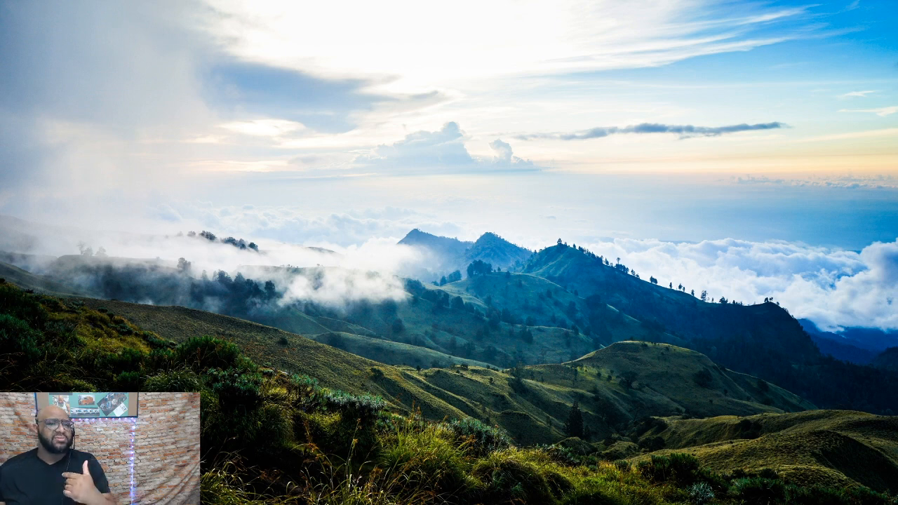
key("super+d")
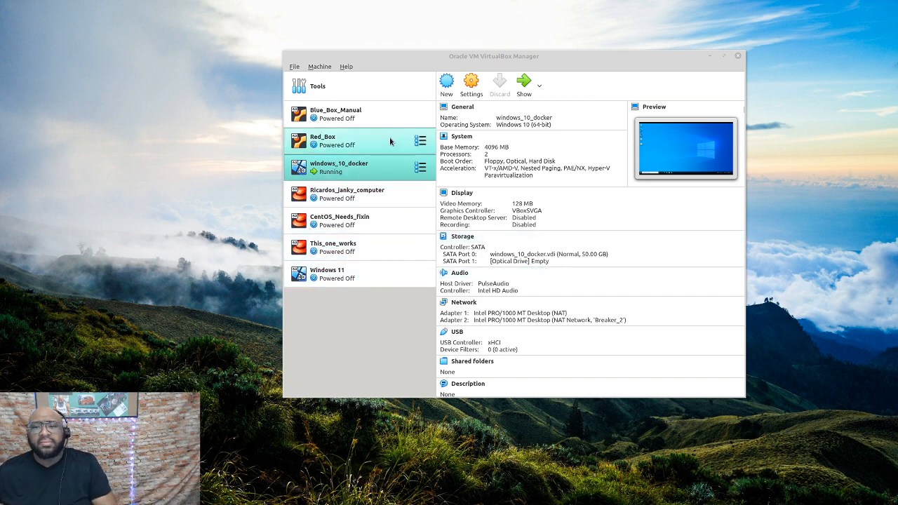
left_click(375, 170)
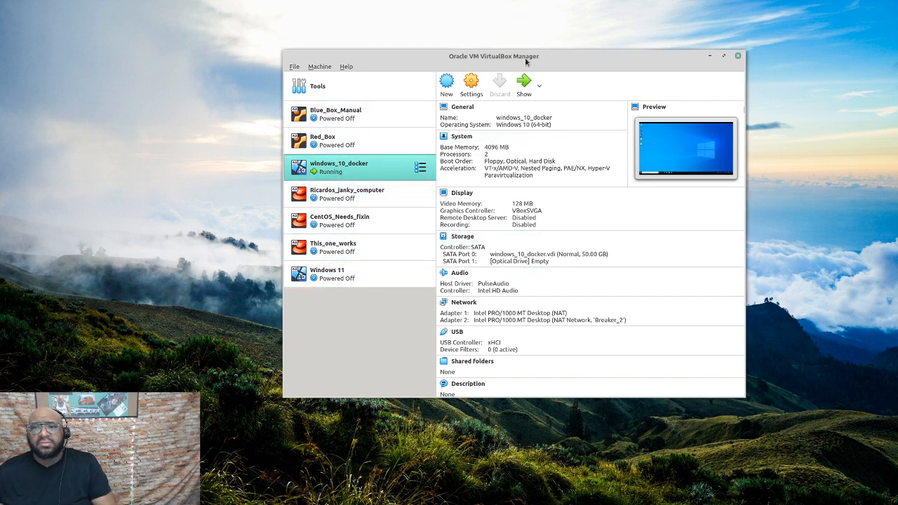
left_click(474, 87)
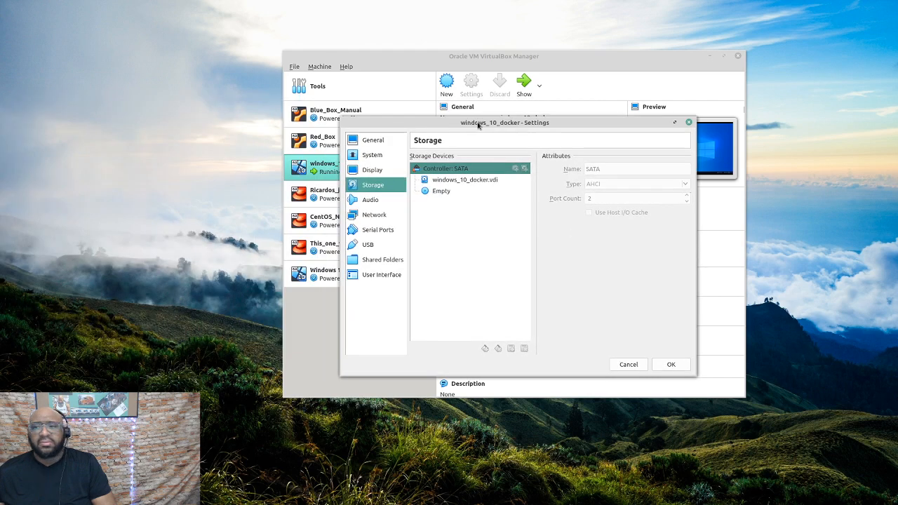
left_click(634, 364)
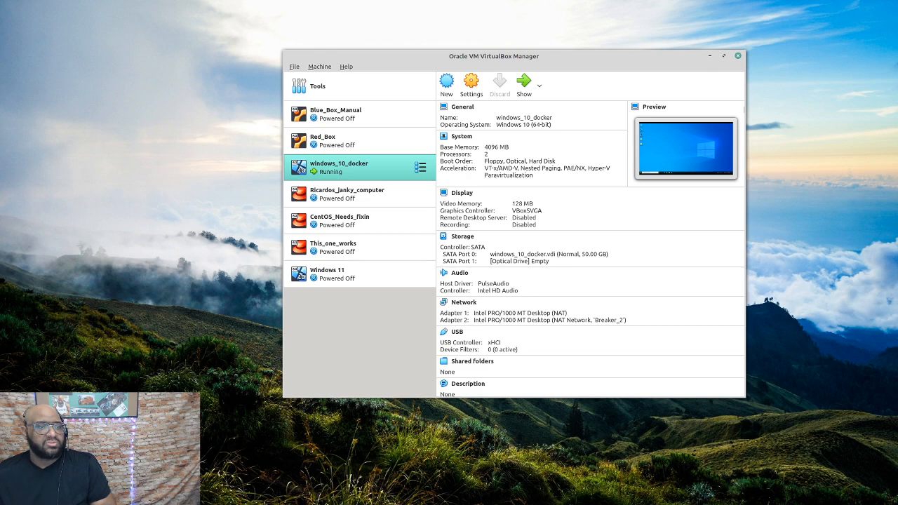
Bring back the VM window and choose 'Power off the machine' in its Close dialog
key("alt+Tab")
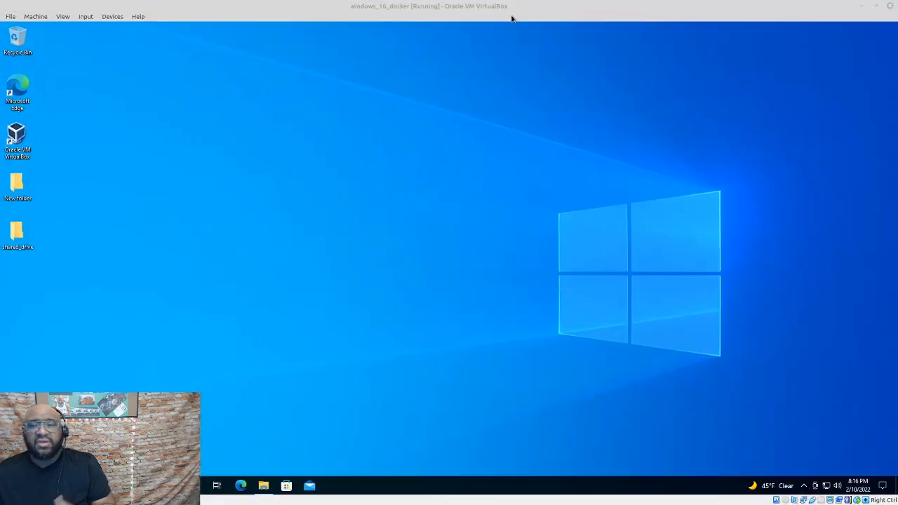
left_click(890, 7)
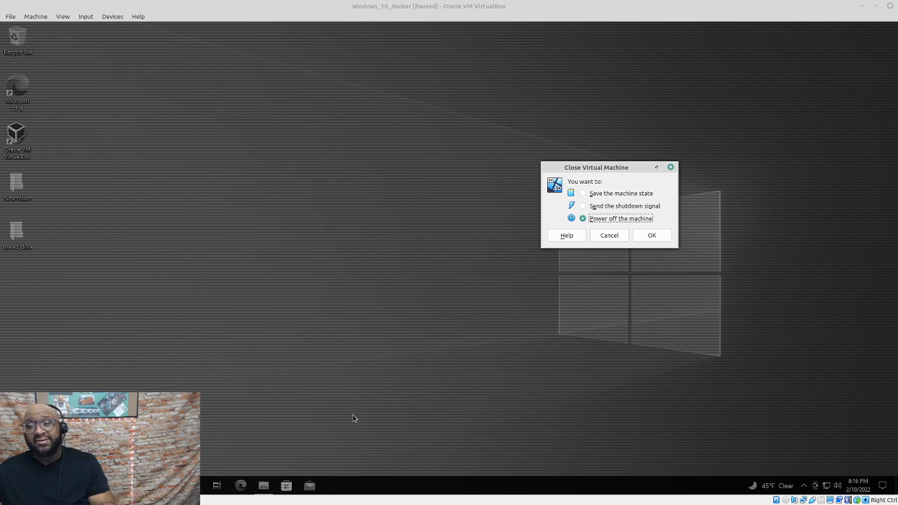
left_click(666, 236)
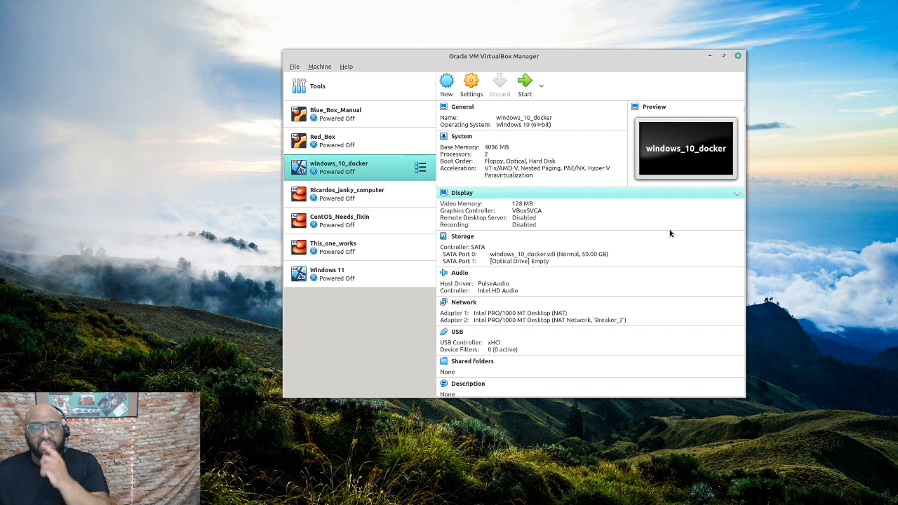
View windows_10_docker Storage settings, check the .vdi and empty optical entries, then select Controller: SATA
left_click(471, 85)
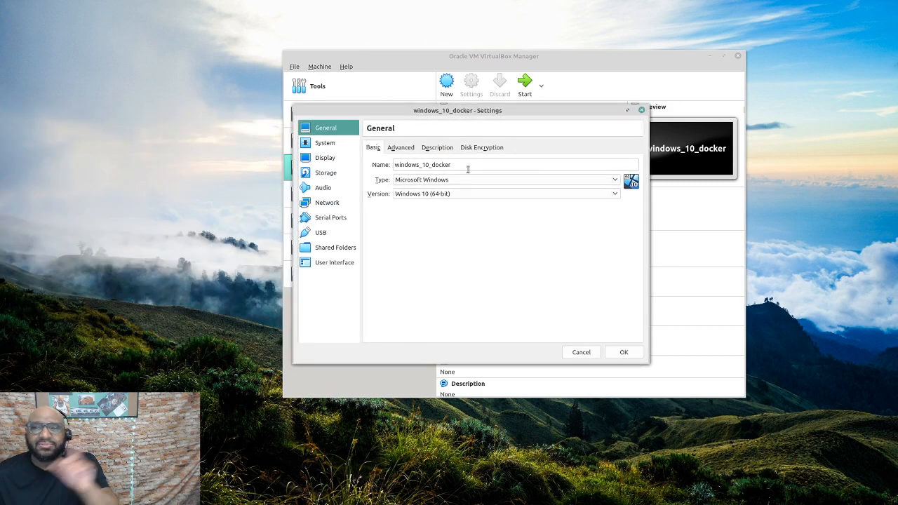
left_click(327, 175)
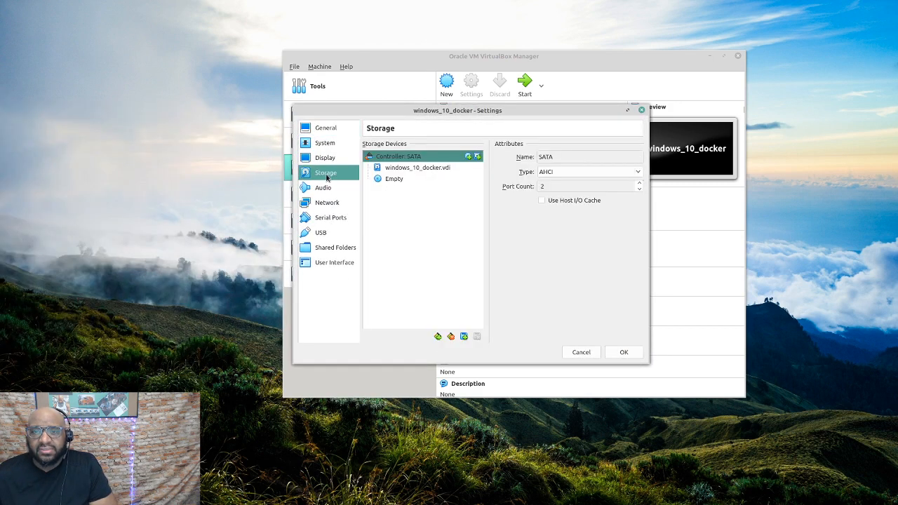
left_click(420, 170)
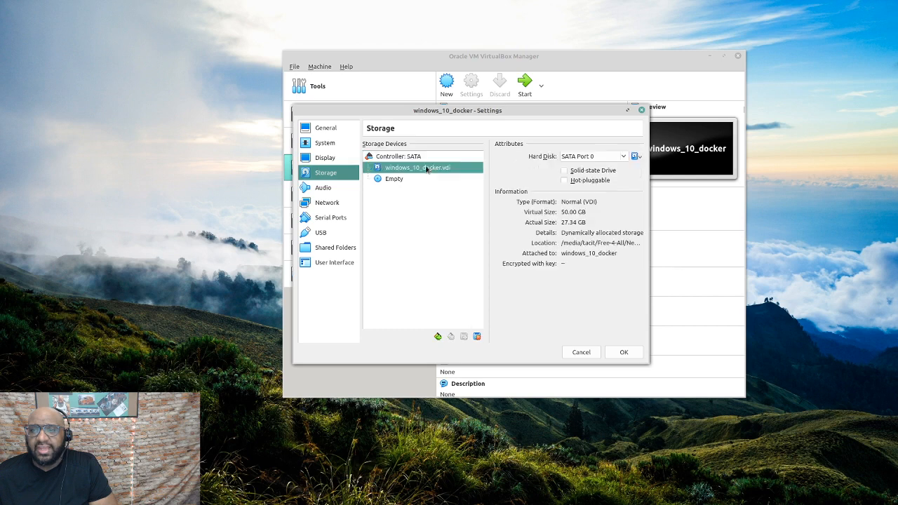
left_click_drag(404, 184, 464, 189)
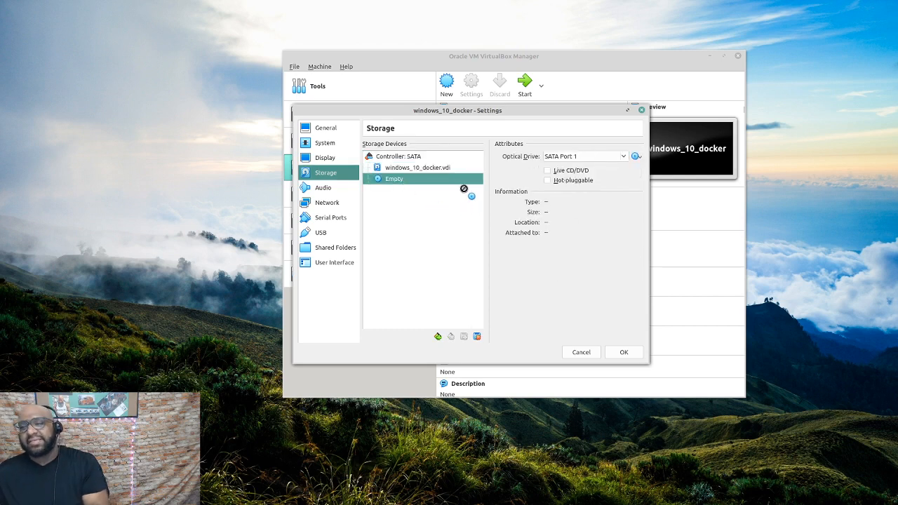
left_click_drag(463, 189, 460, 273)
left_click(407, 157)
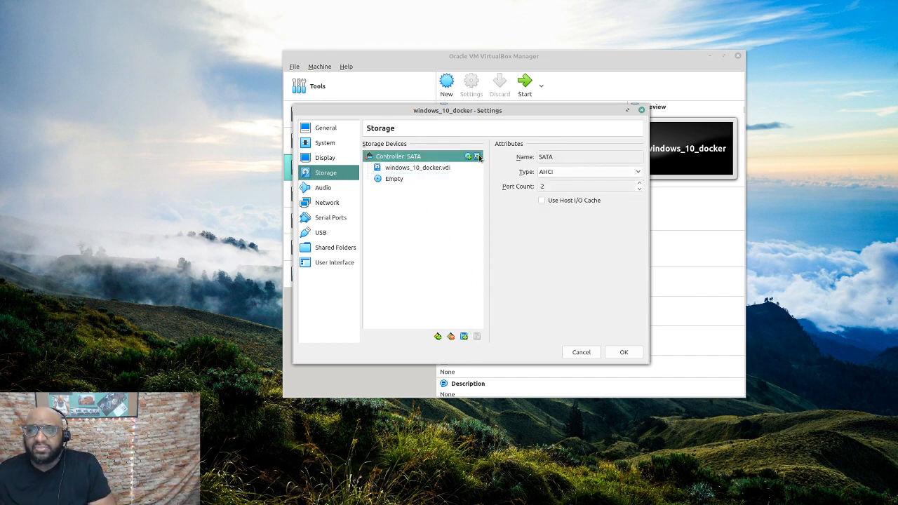
Begin a new dynamically allocated VDI hard disk on the SATA controller
left_click(479, 158)
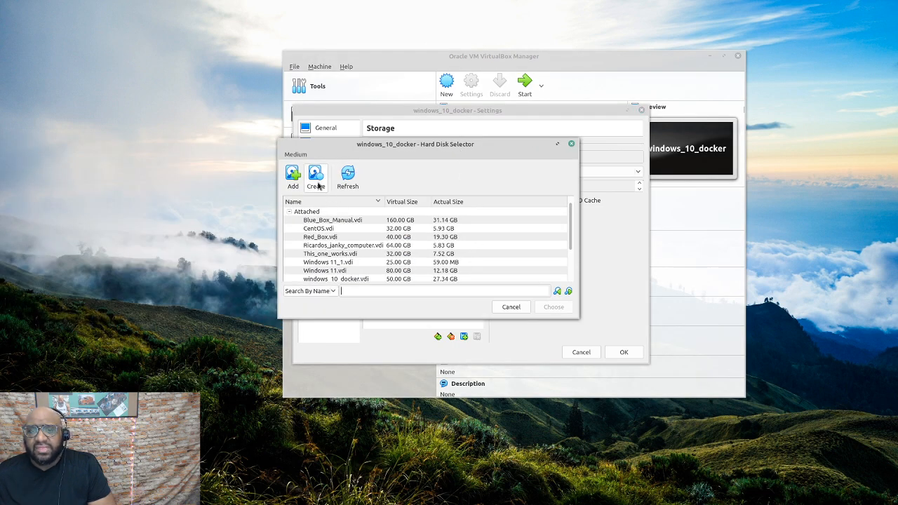
left_click(316, 177)
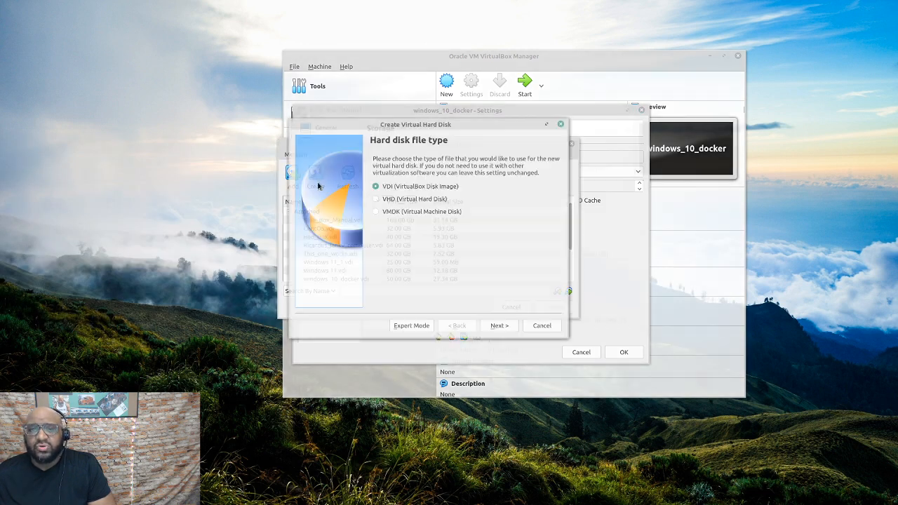
left_click(501, 325)
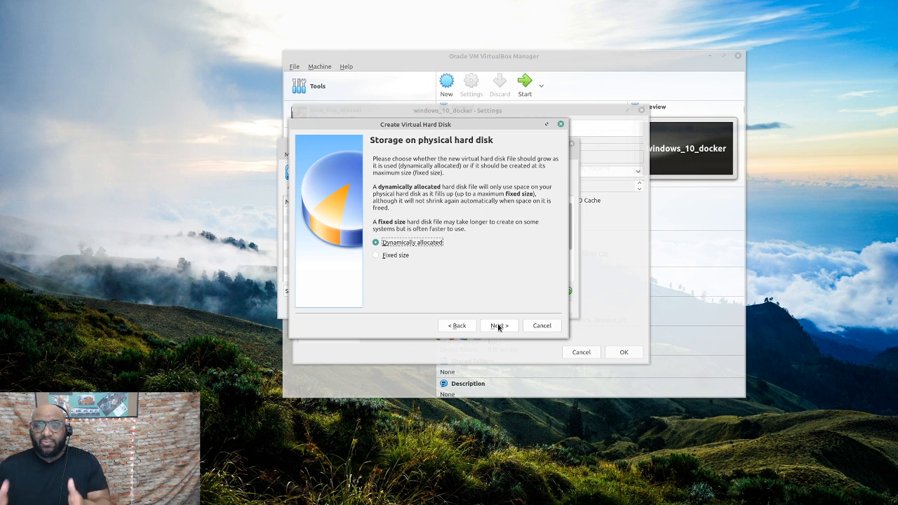
left_click(498, 326)
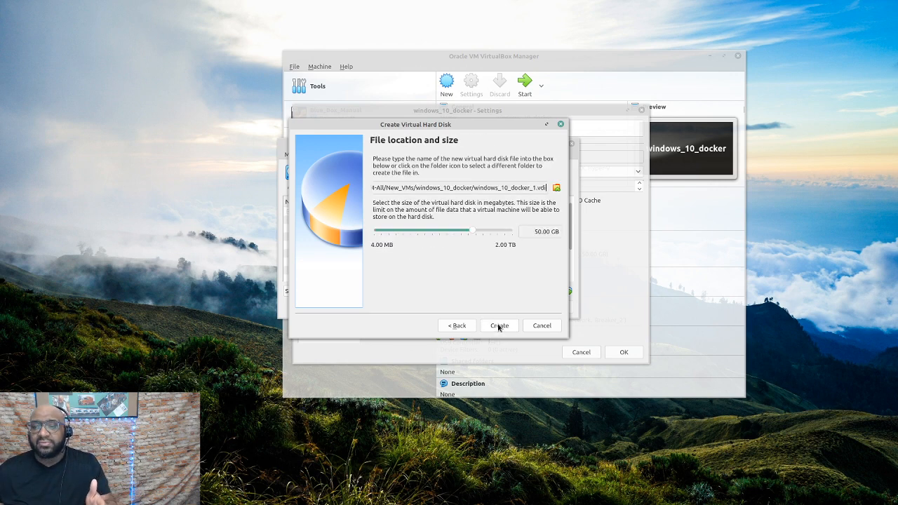
Set the disk size to about 20.83 GB and create windows_10_docker_1.vdi
left_click(431, 233)
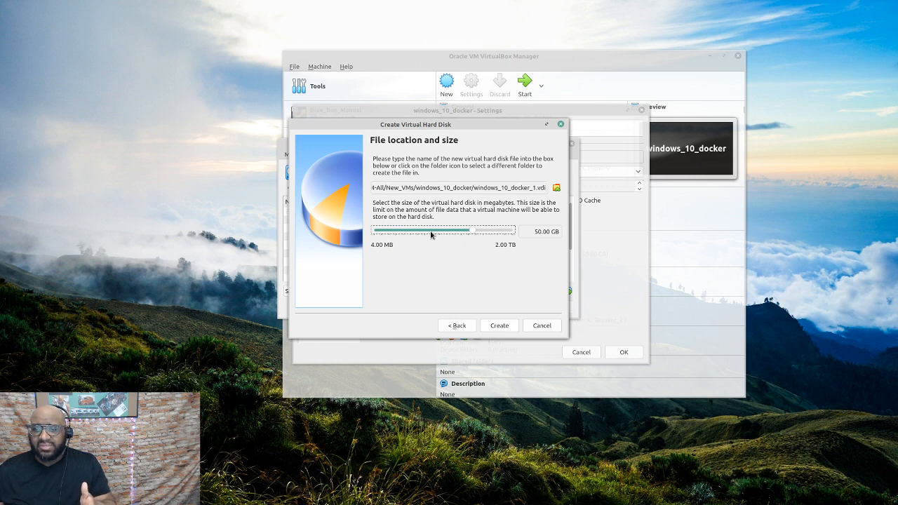
mouse_move(475, 232)
left_mouse_down()
mouse_move(429, 232)
mouse_move(460, 234)
left_mouse_up()
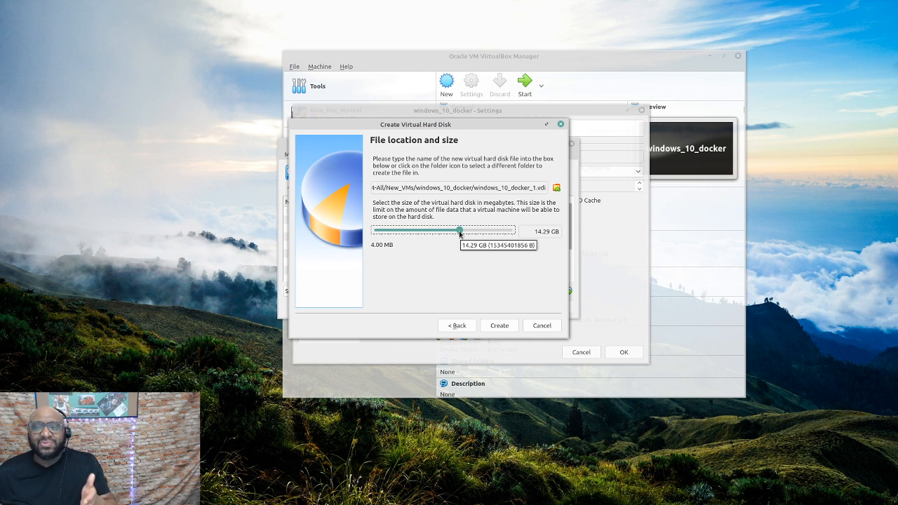
left_click_drag(459, 234, 464, 236)
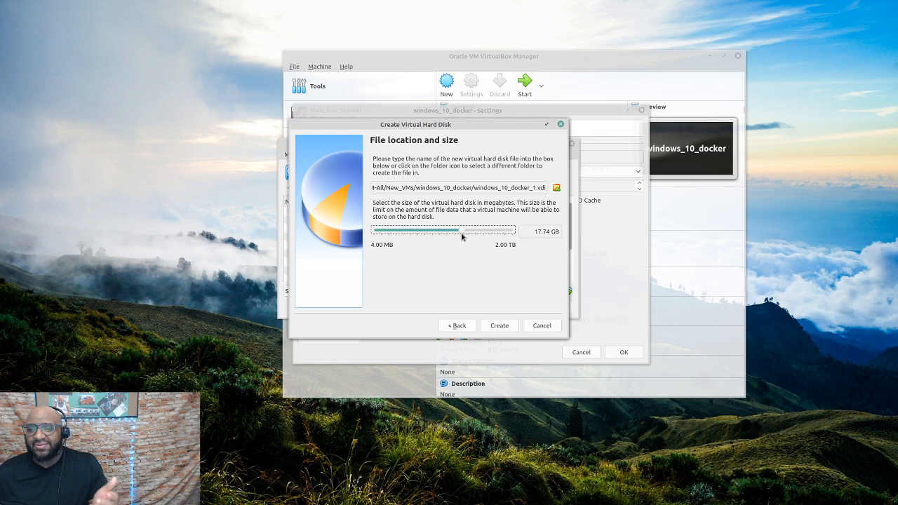
left_click_drag(462, 237, 463, 233)
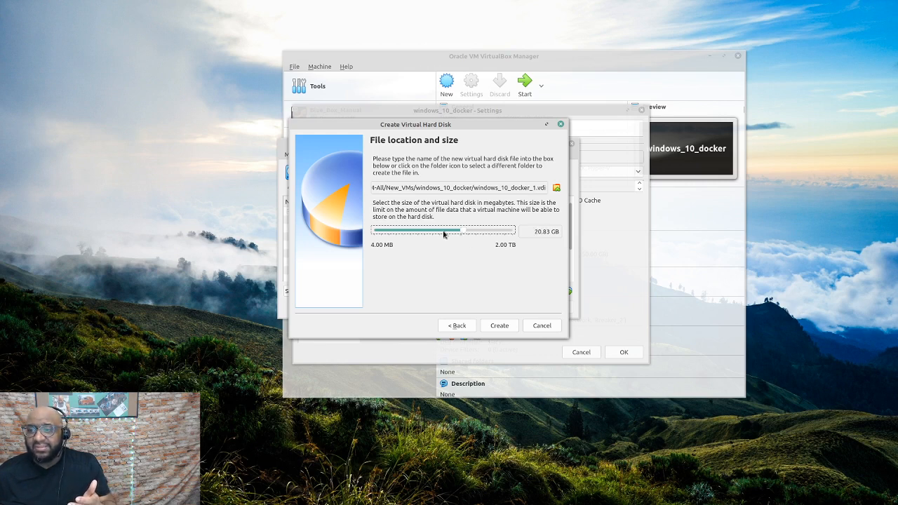
left_click(511, 329)
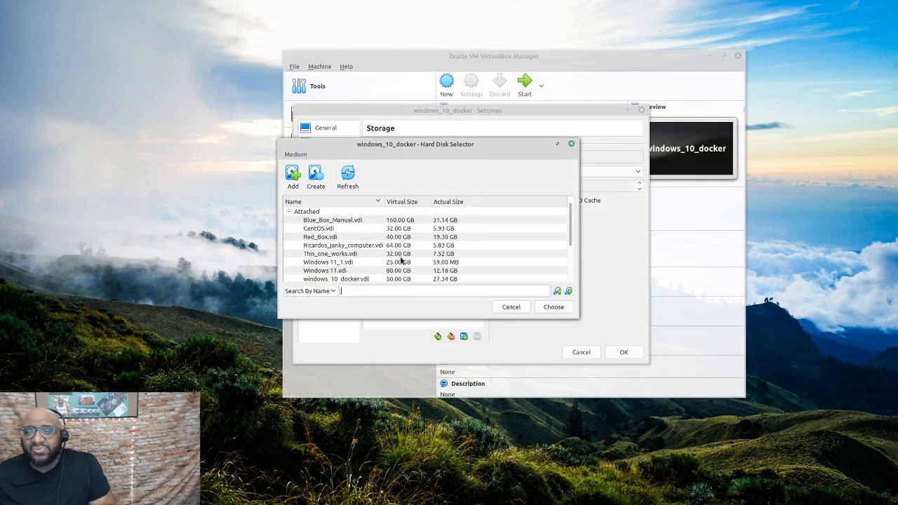
Attach windows_10_docker_1.vdi under the SATA controller, compare it with the 50 GB disk, and save
left_click_drag(569, 220, 569, 267)
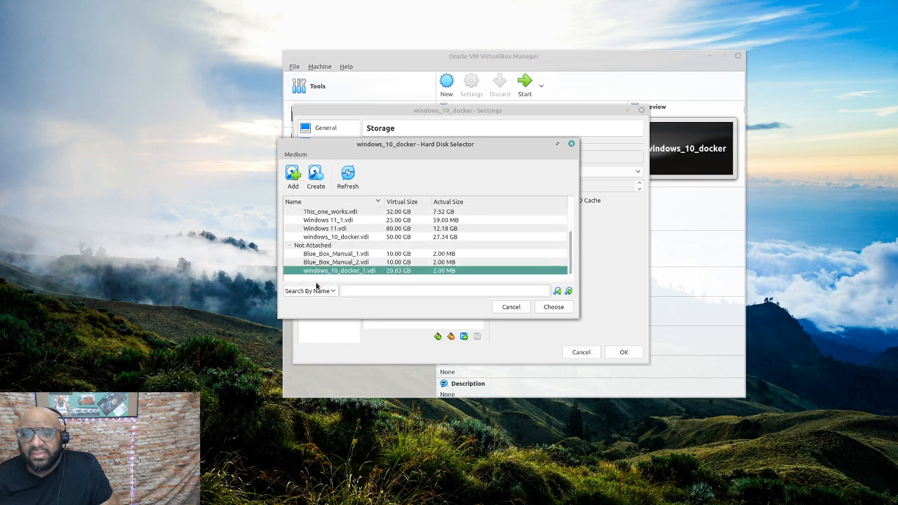
left_click(554, 307)
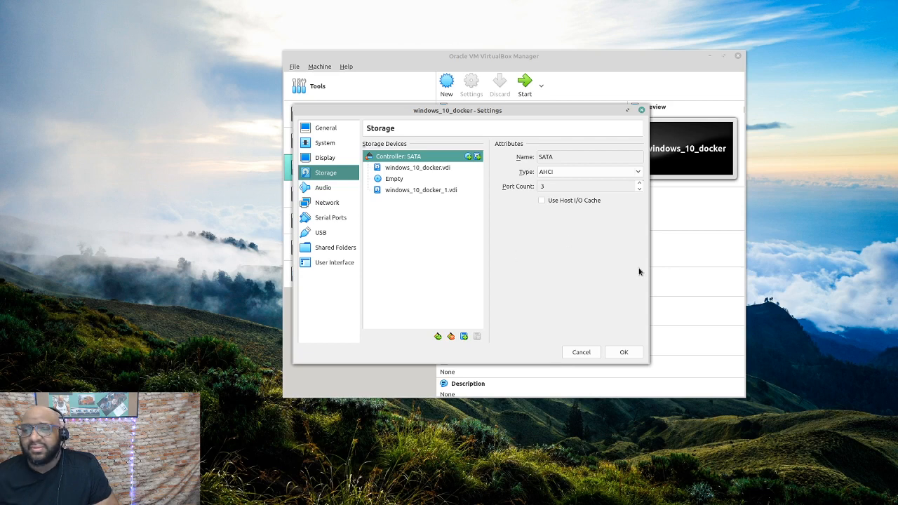
left_click(445, 196)
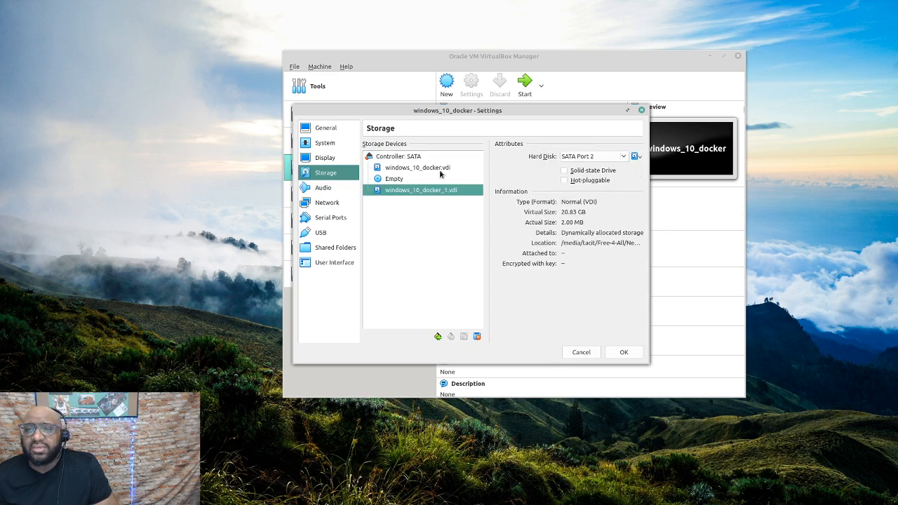
left_click(441, 170)
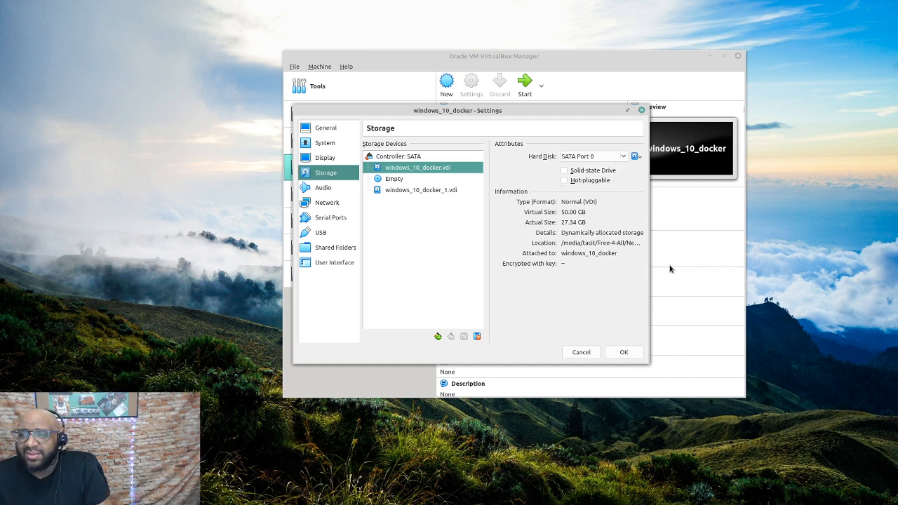
left_click(625, 354)
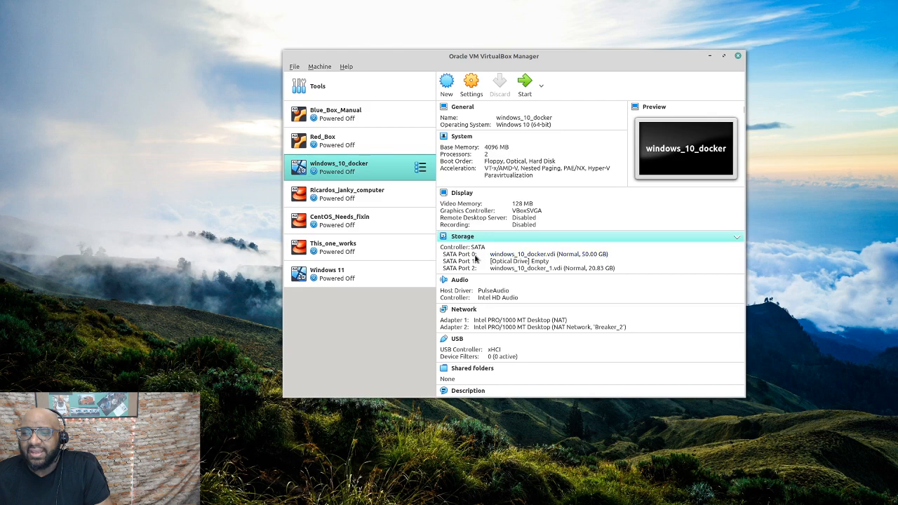
Boot the windows_10_docker VM from the VirtualBox Manager
left_click(525, 85)
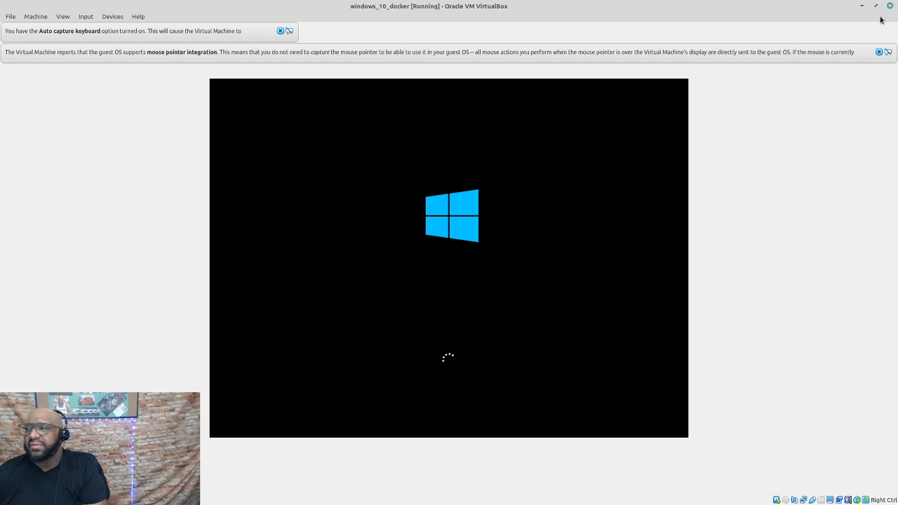
Dismiss the mouse pointer integration and keyboard auto-capture notices
left_click(879, 52)
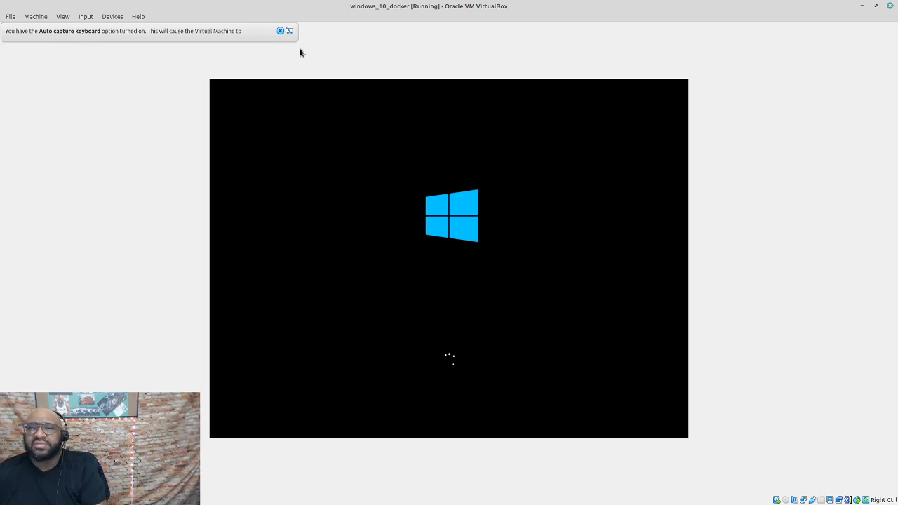
left_click(280, 31)
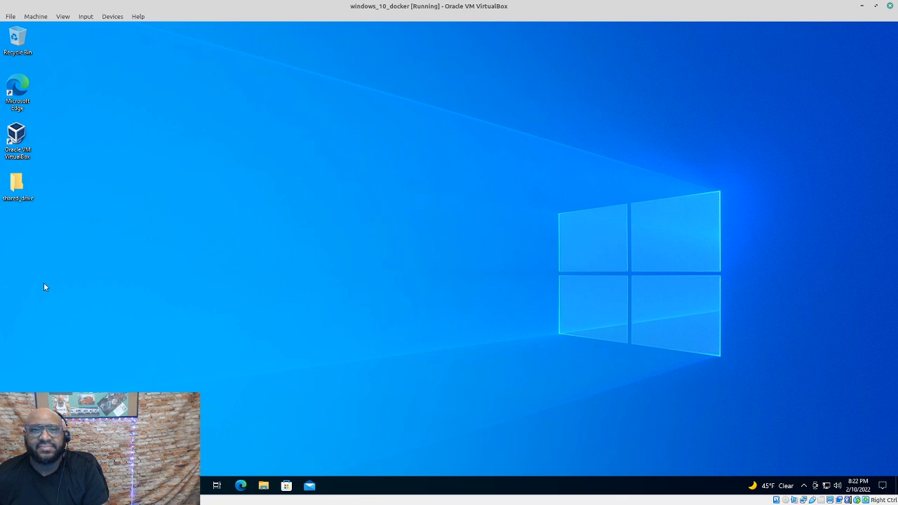
Open File Explorer in the guest and widen its navigation pane
left_click(264, 489)
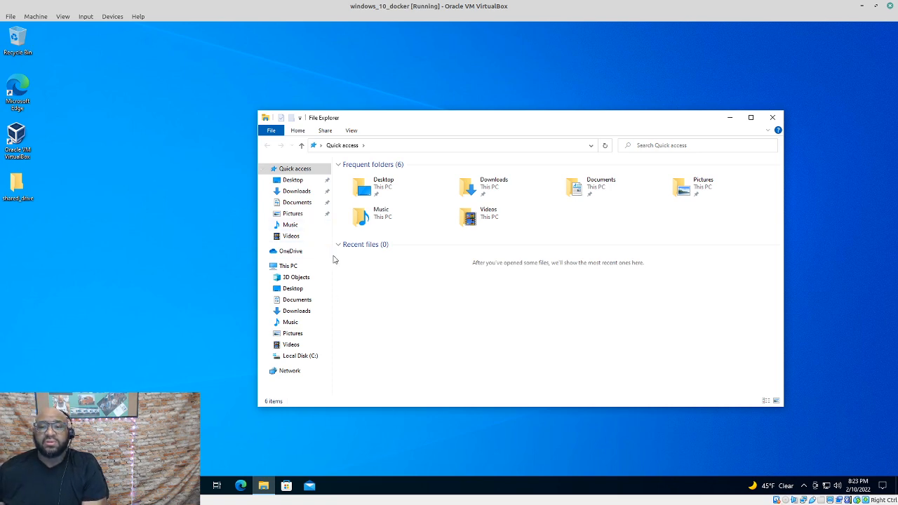
left_click_drag(334, 260, 374, 267)
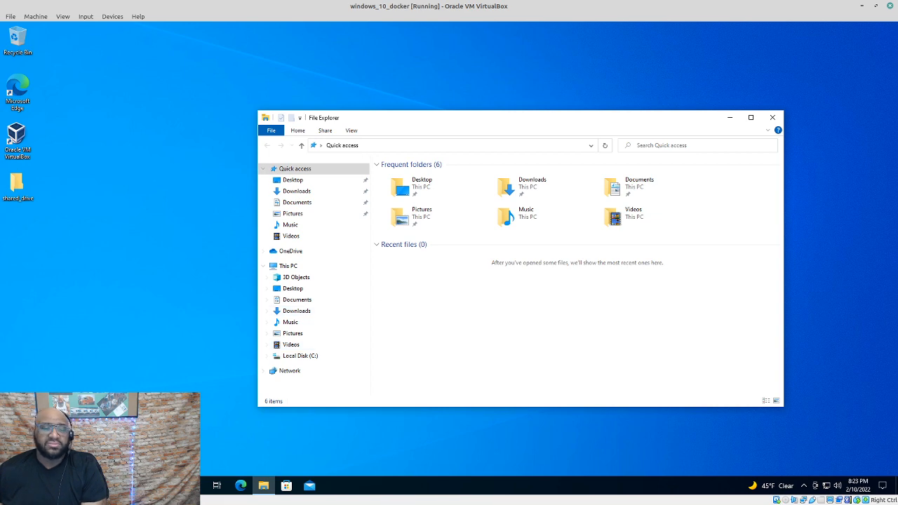
In Windows search, try 'disk management' and 'disk cleanup' queries, then clear the search box
left_click(112, 486)
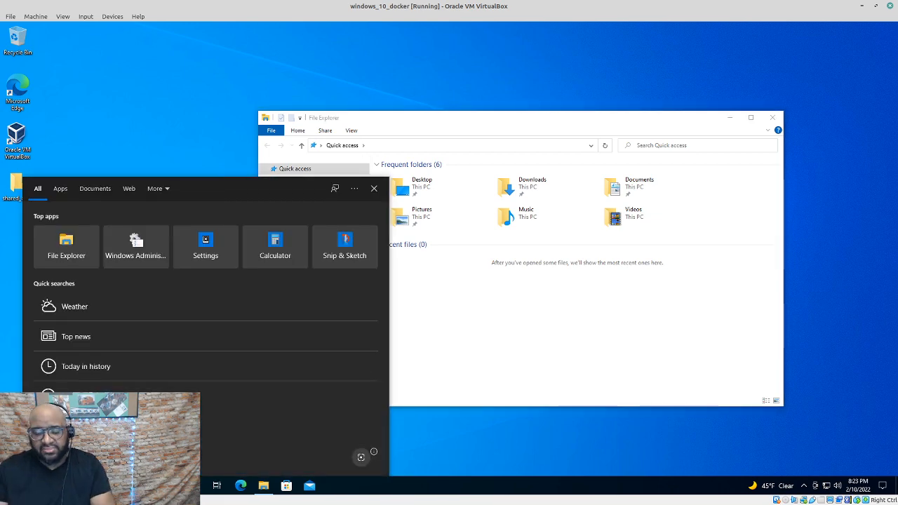
type("disk man")
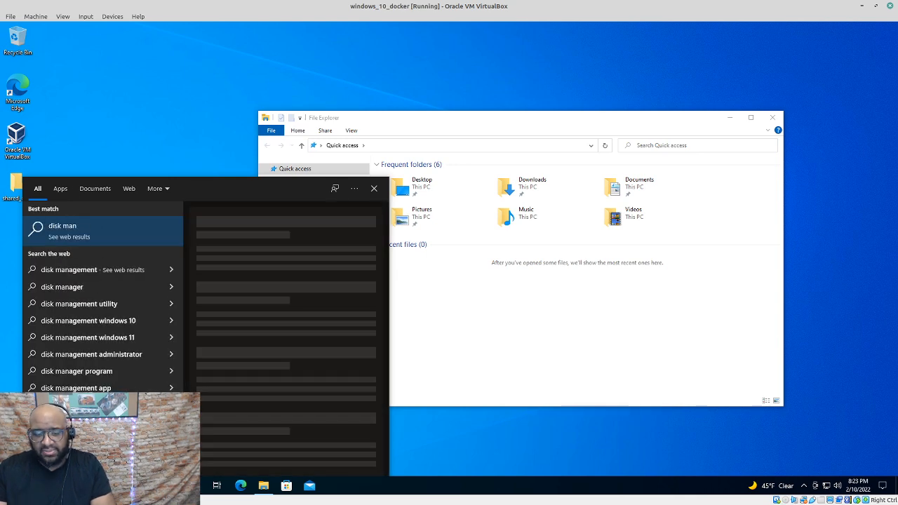
type("ager")
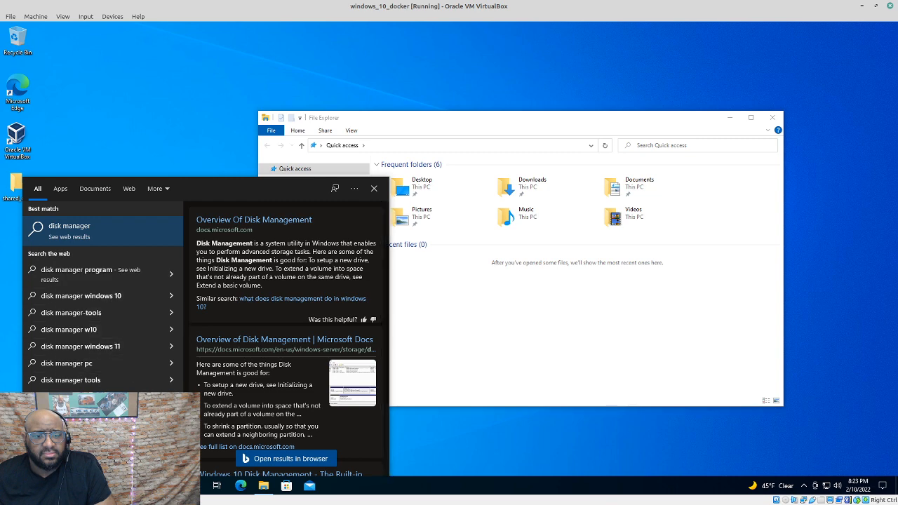
key("BackSpace")
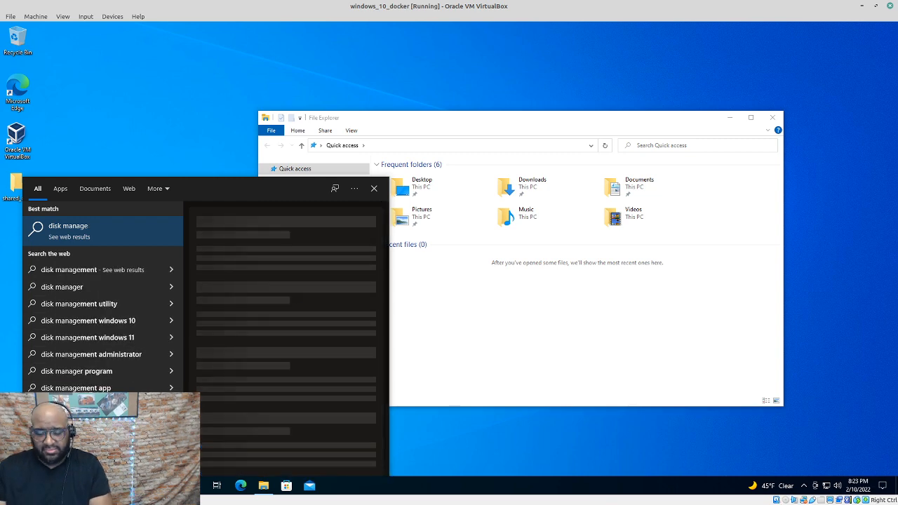
type("ment")
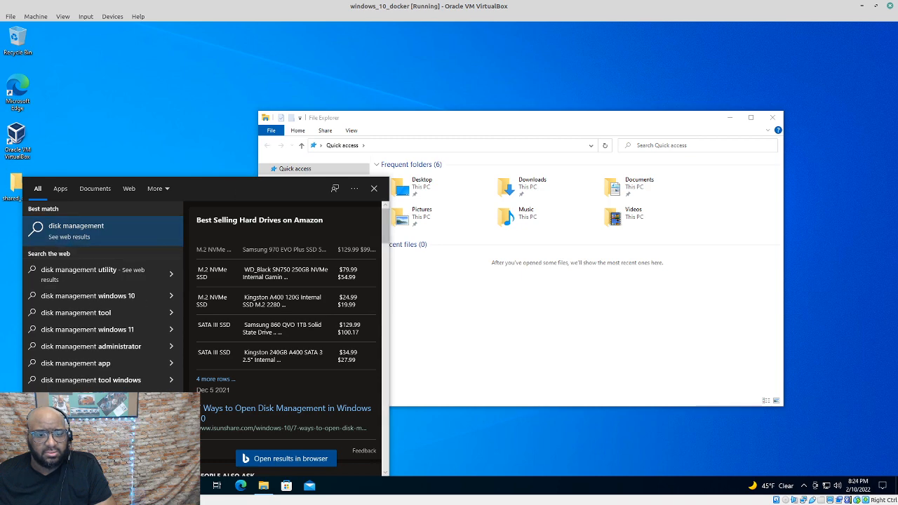
key("BackSpace")
key("BackSpace")
key("BackSpace")
key("BackSpace")
key("BackSpace")
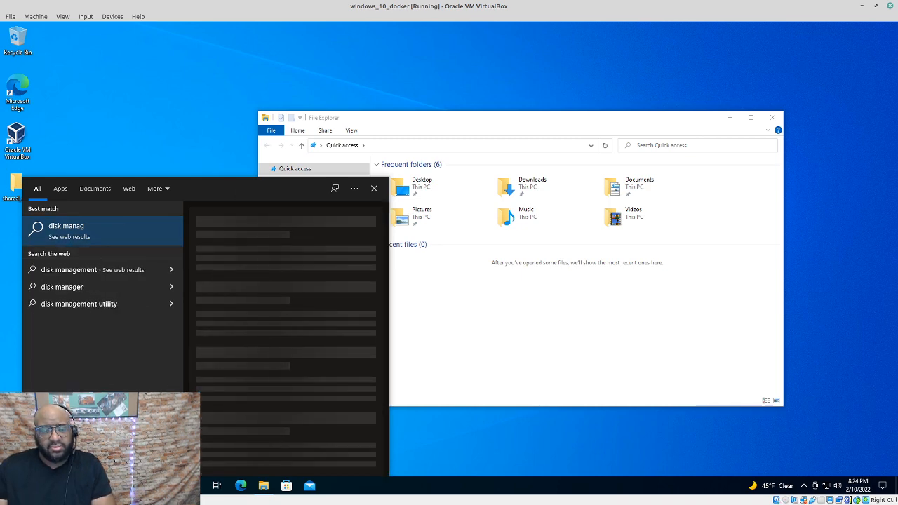
key("BackSpace")
key("BackSpace")
key("BackSpace")
key("BackSpace")
key("BackSpace")
key("BackSpace")
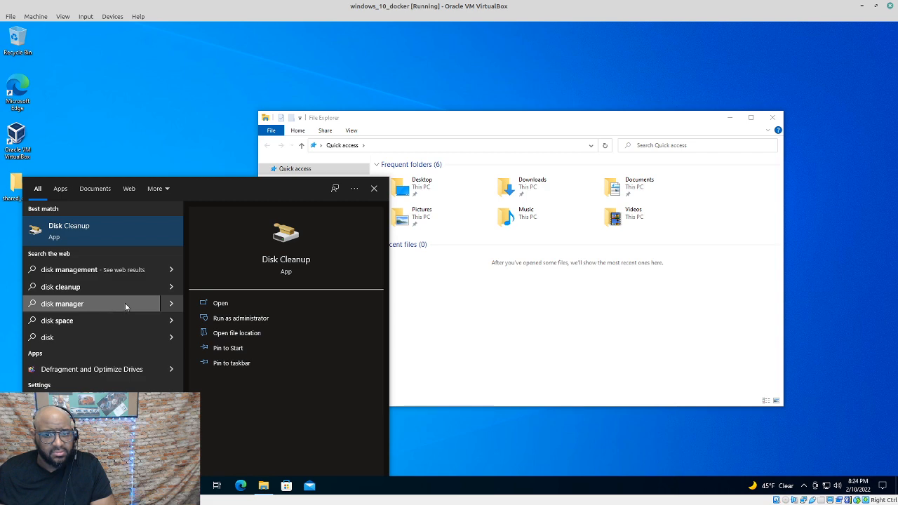
left_click(116, 486)
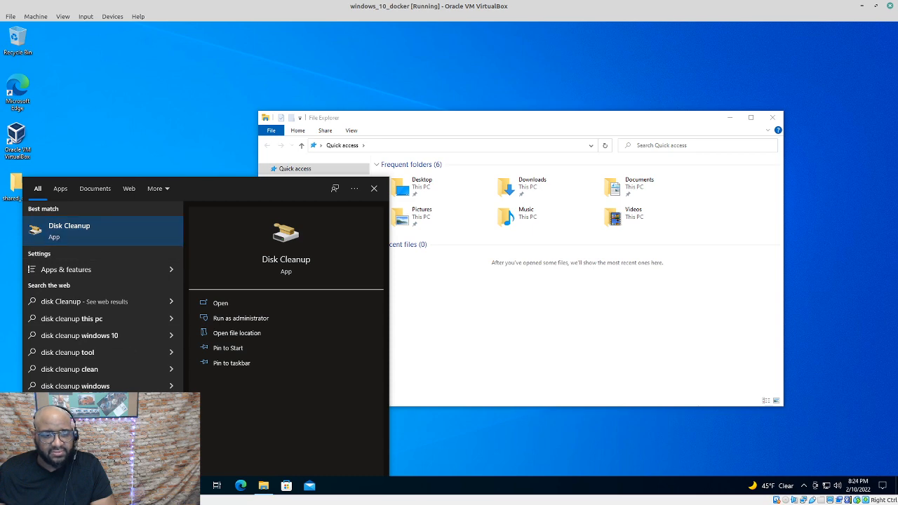
key("BackSpace")
key("BackSpace")
key("BackSpace")
key("BackSpace")
key("BackSpace")
key("BackSpace")
key("BackSpace")
type("mana")
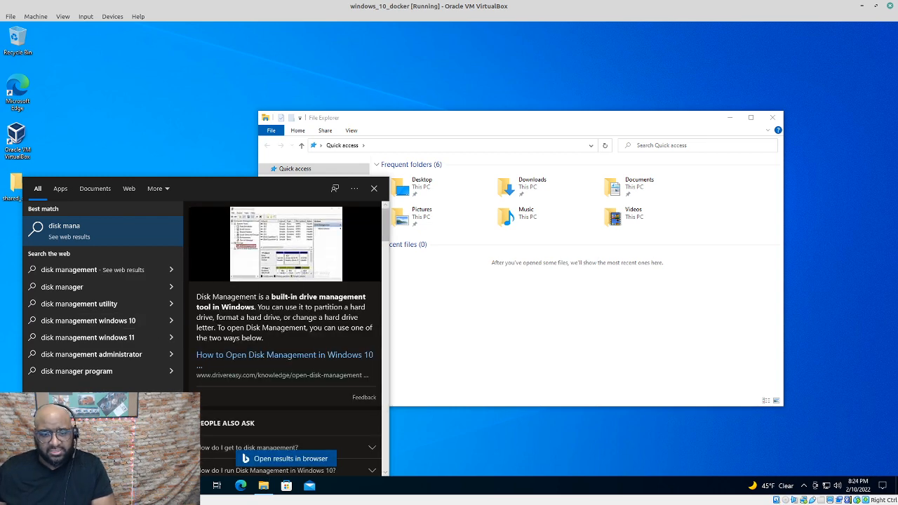
key("BackSpace")
key("BackSpace")
key("BackSpace")
key("BackSpace")
key("BackSpace")
key("BackSpace")
key("BackSpace")
key("BackSpace")
key("BackSpace")
Search 'admin', open Windows Administrative Tools, and launch Computer Management
type("admin")
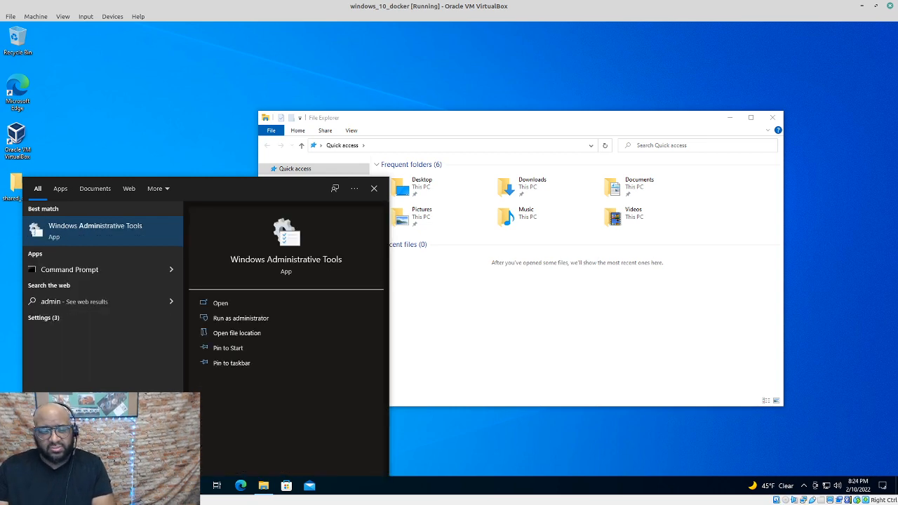
key("Return")
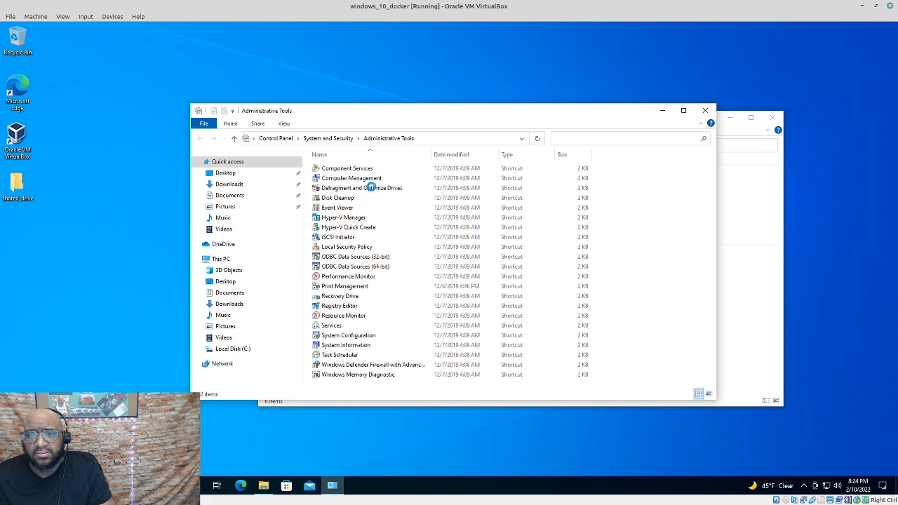
double_click(376, 178)
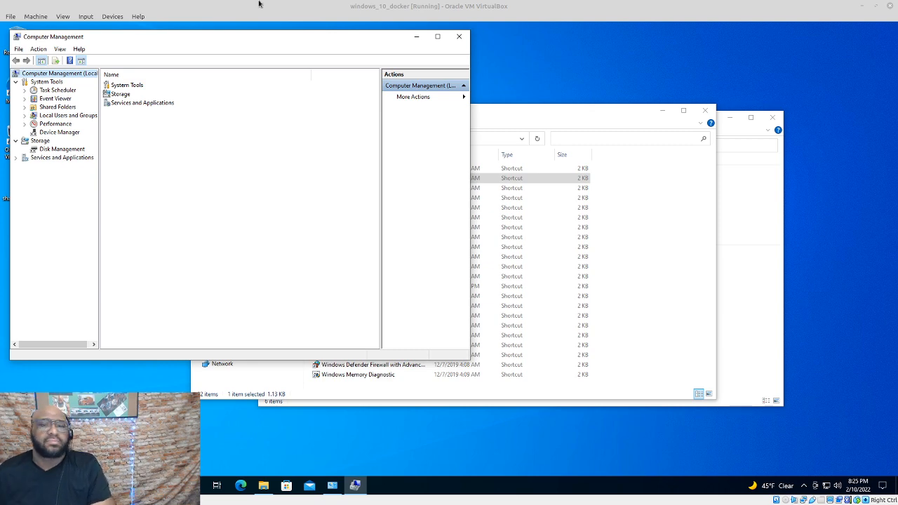
Open Disk Management under Storage and dismiss the access-rights error
left_click(126, 96)
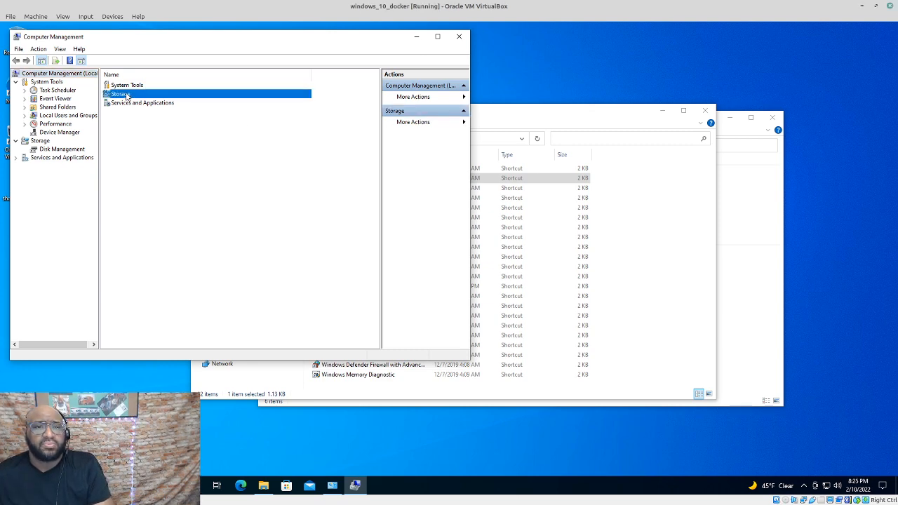
double_click(126, 97)
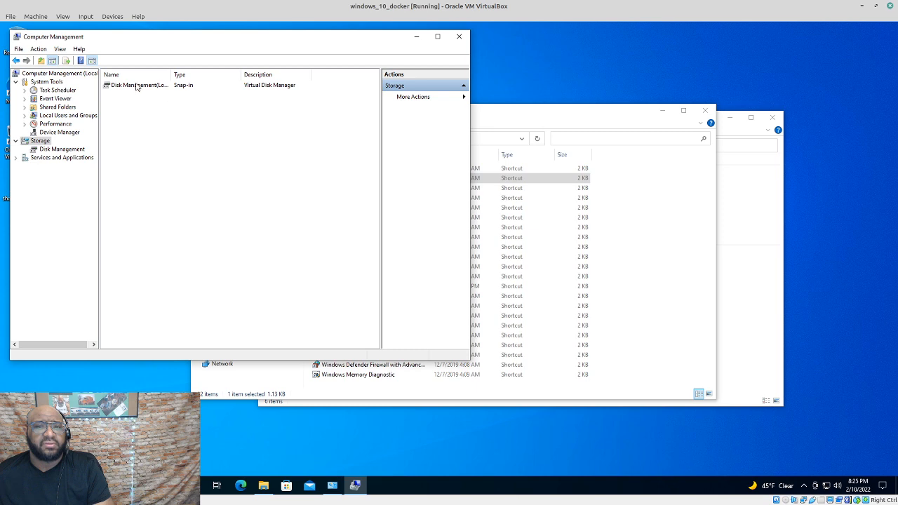
double_click(137, 86)
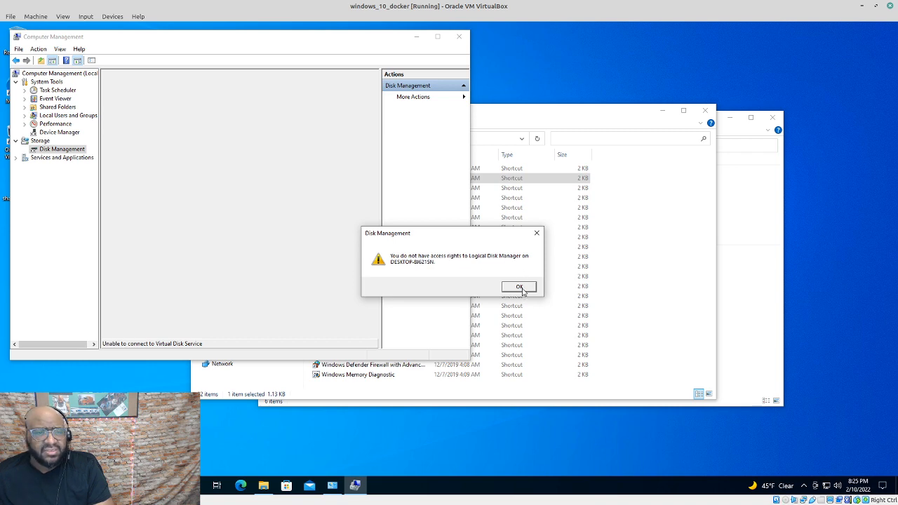
left_click(519, 288)
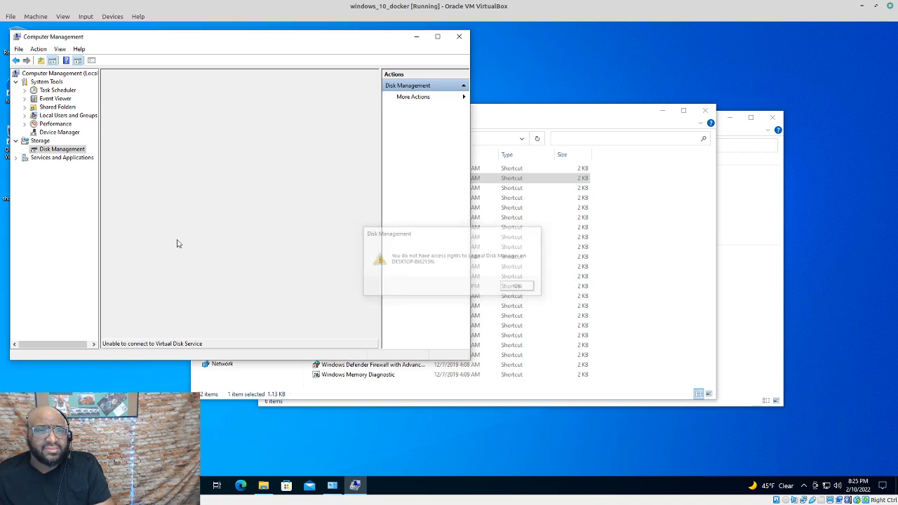
Try Device Manager and Disk Management again, then bring up the Start menu
left_click(60, 132)
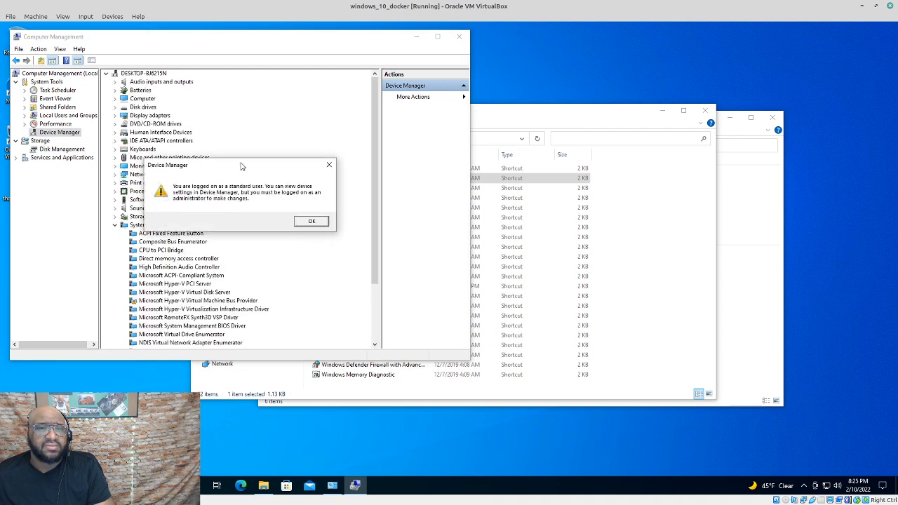
left_click(316, 221)
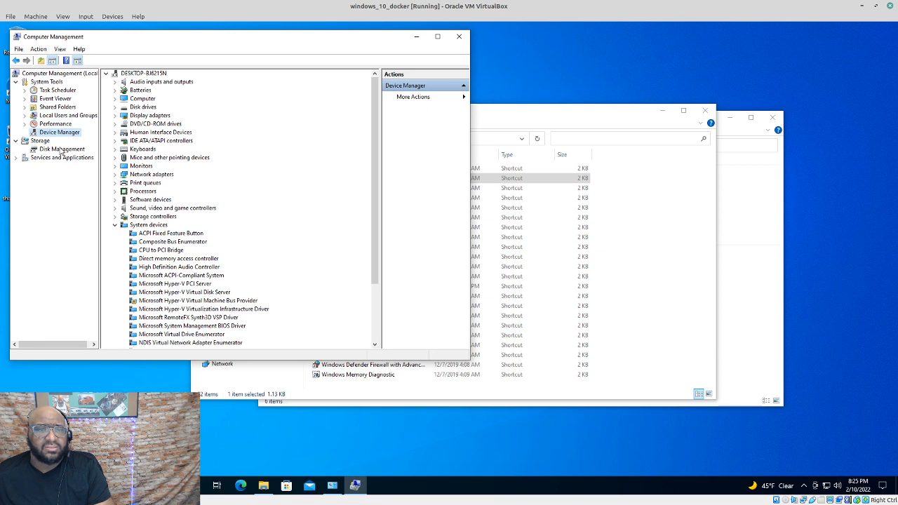
left_click(62, 149)
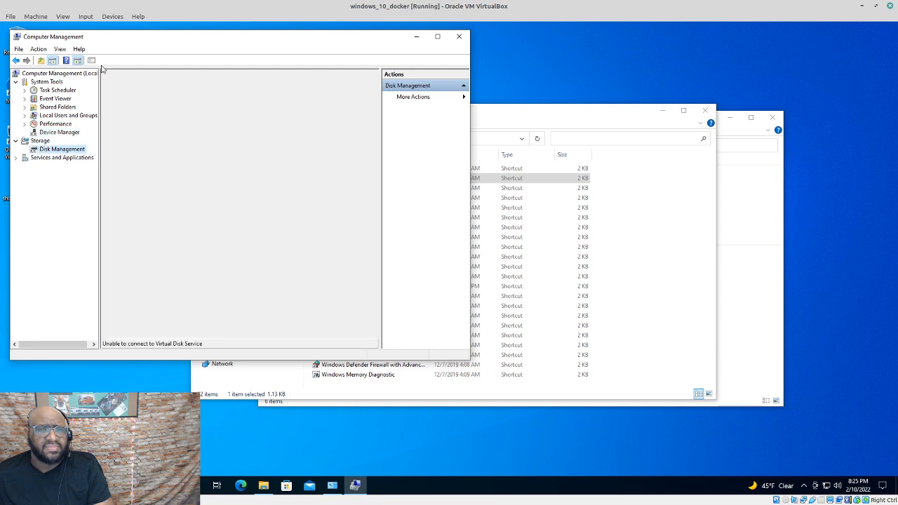
left_click_drag(154, 42, 392, 73)
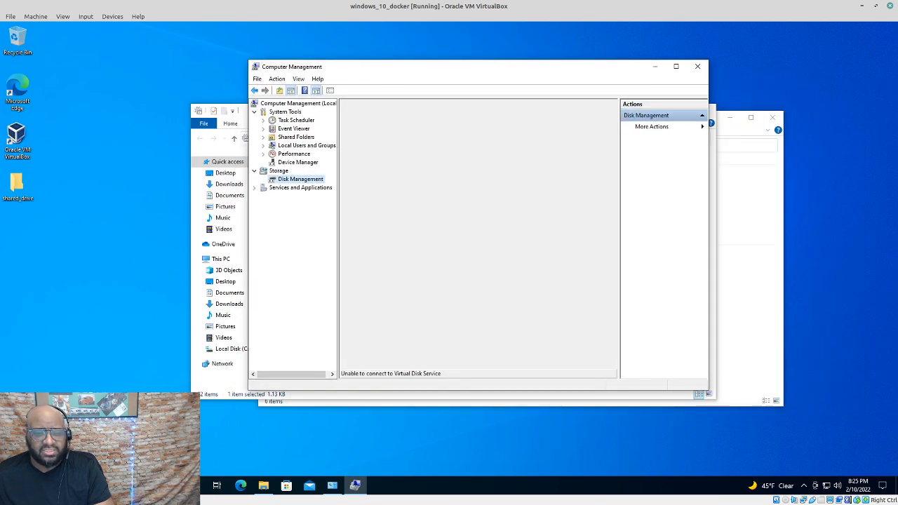
key("super")
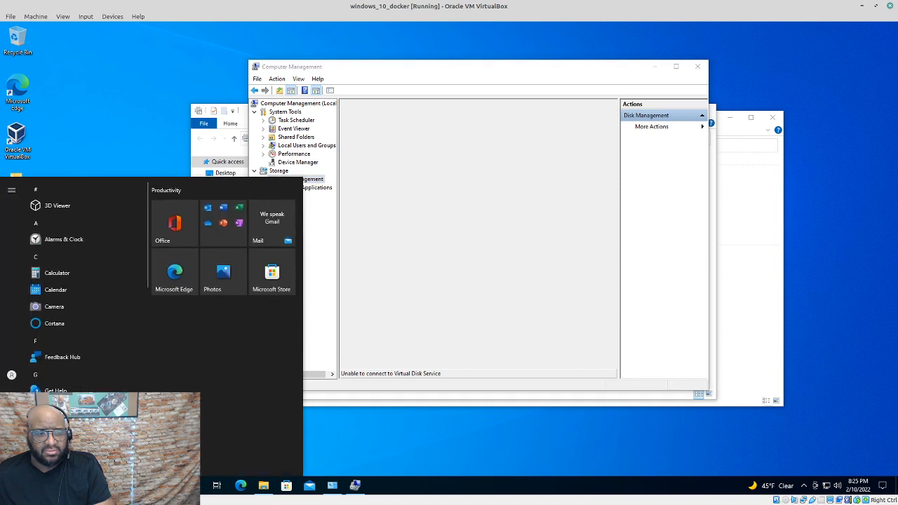
Sign out of the current Windows account from the Start menu's account options
mouse_move(10, 380)
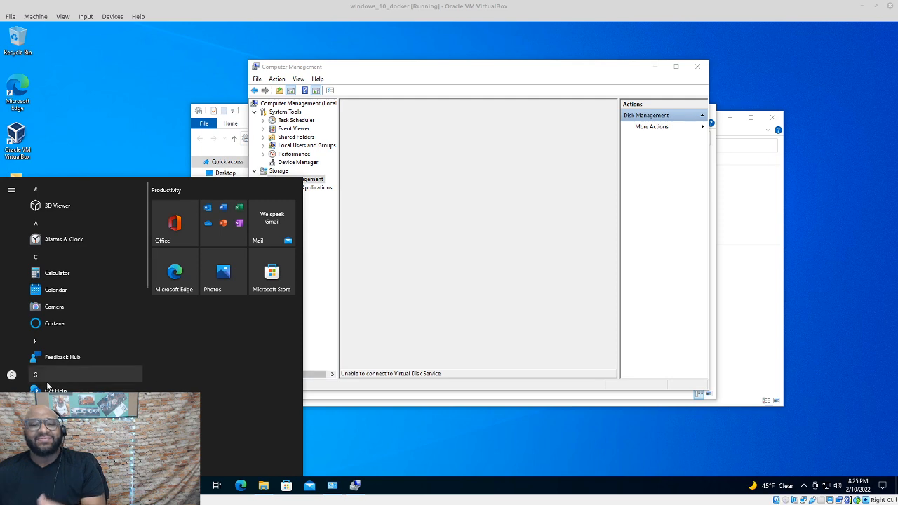
left_click(12, 375)
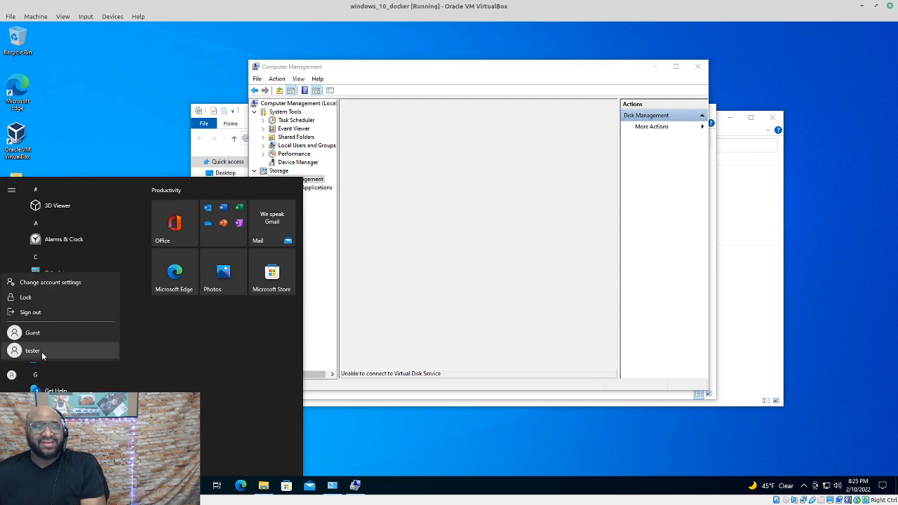
left_click(54, 314)
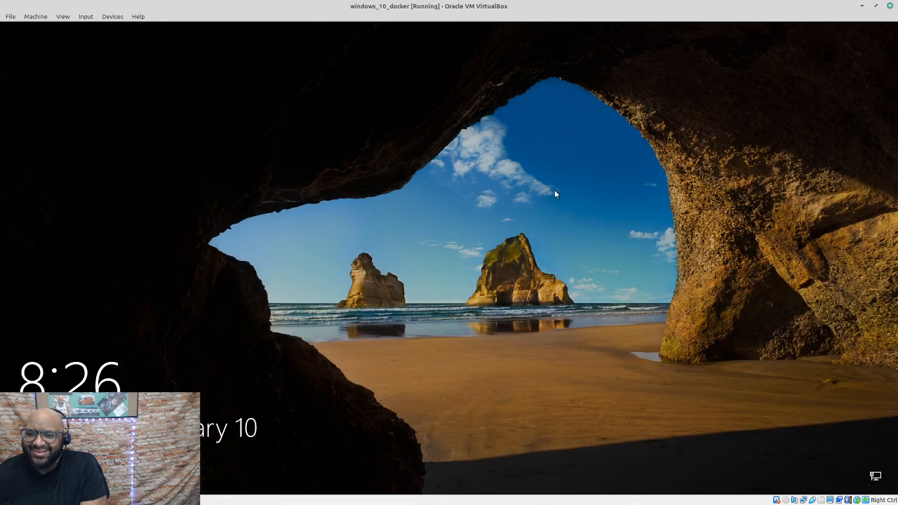
Sign in as the other user (tester) by entering that account's password
left_click(641, 350)
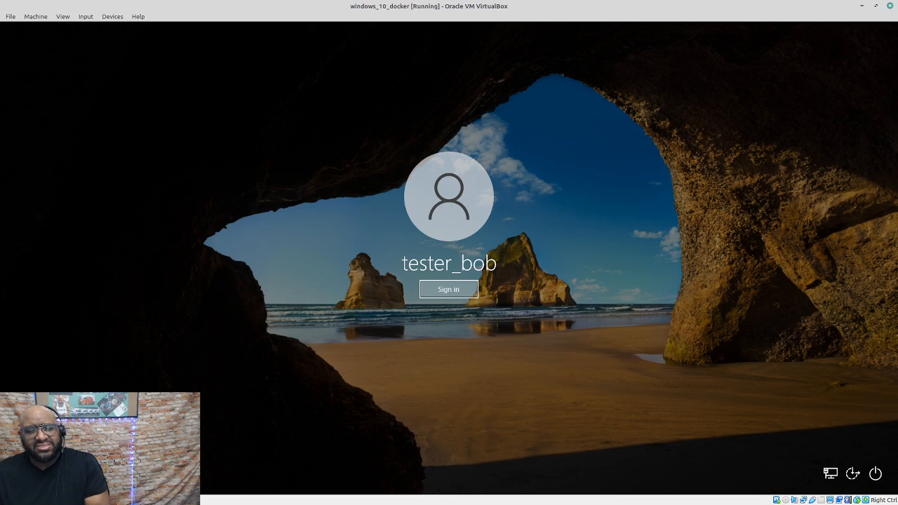
left_click(48, 445)
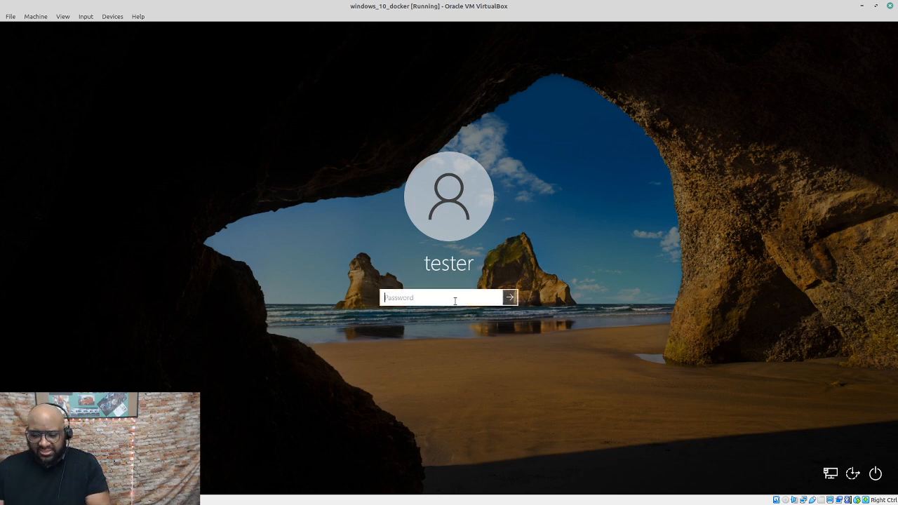
type("••••••••••")
key("Return")
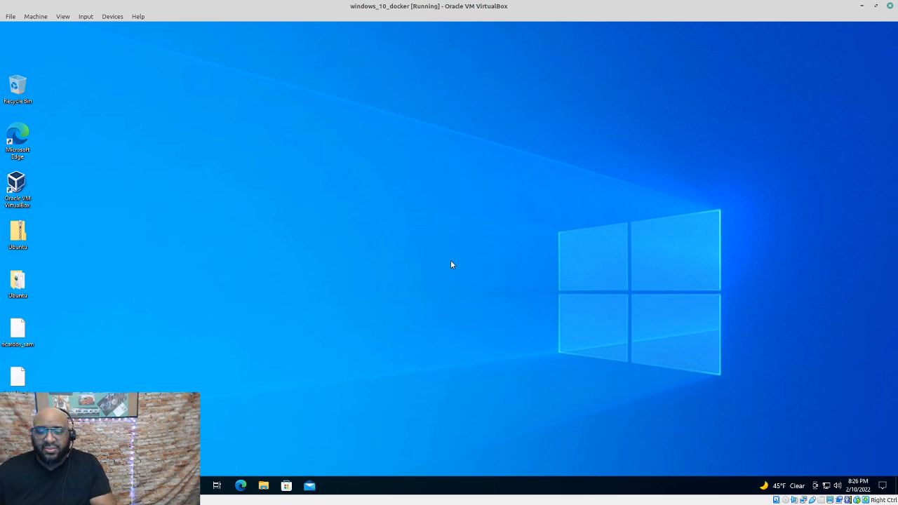
Open File Explorer, then search Windows for 'disk mana'
left_click(263, 486)
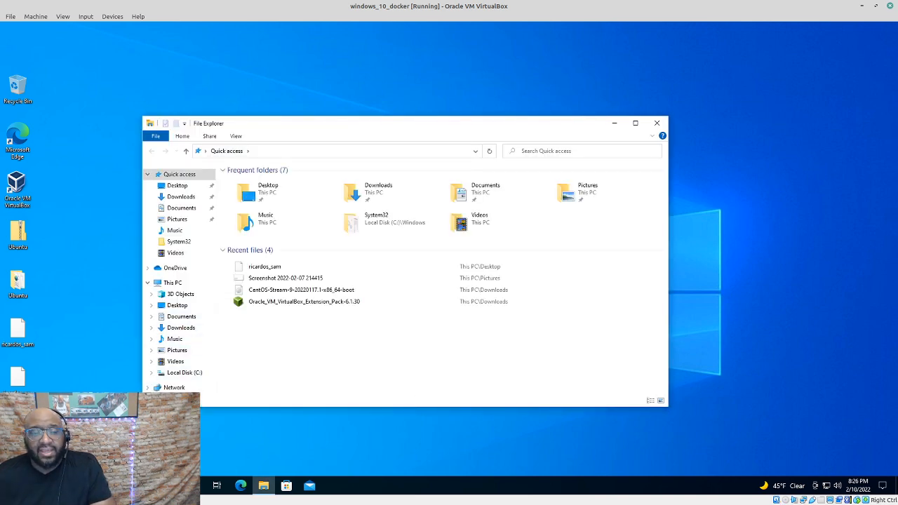
left_click(11, 486)
mouse_move(20, 380)
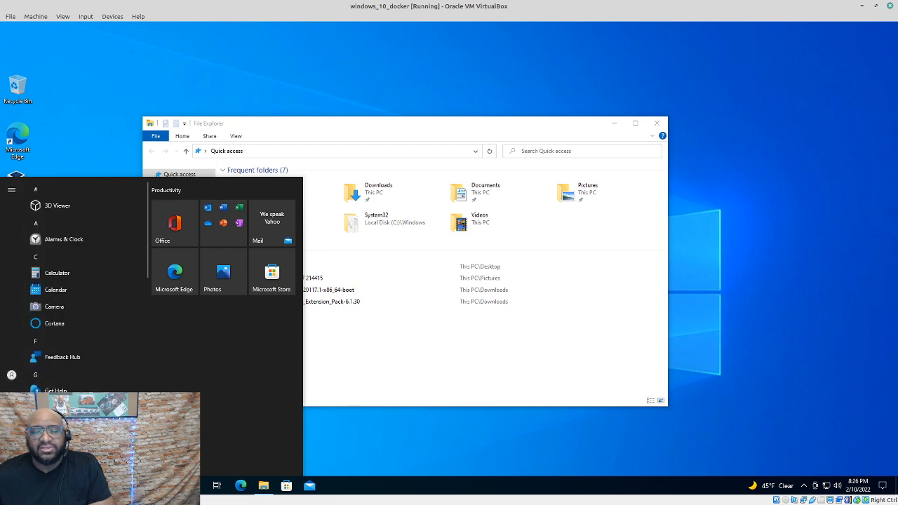
left_click(91, 486)
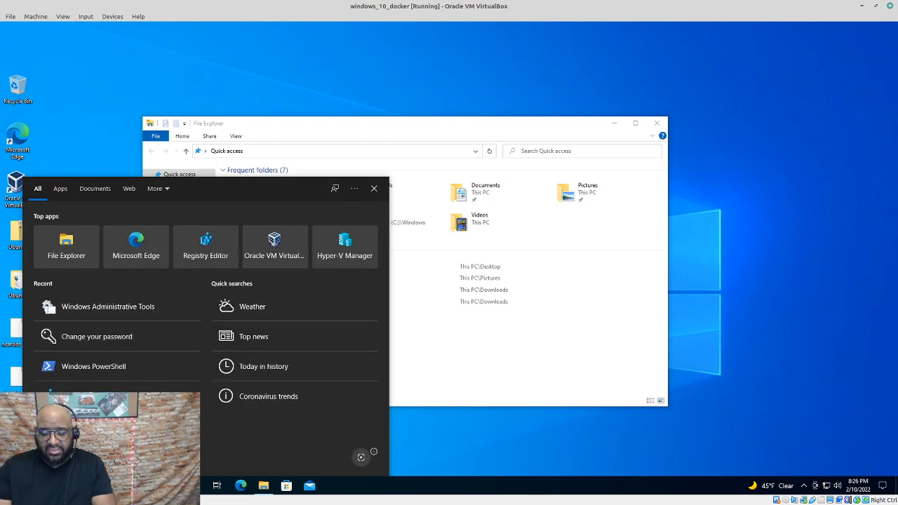
type("disk mana")
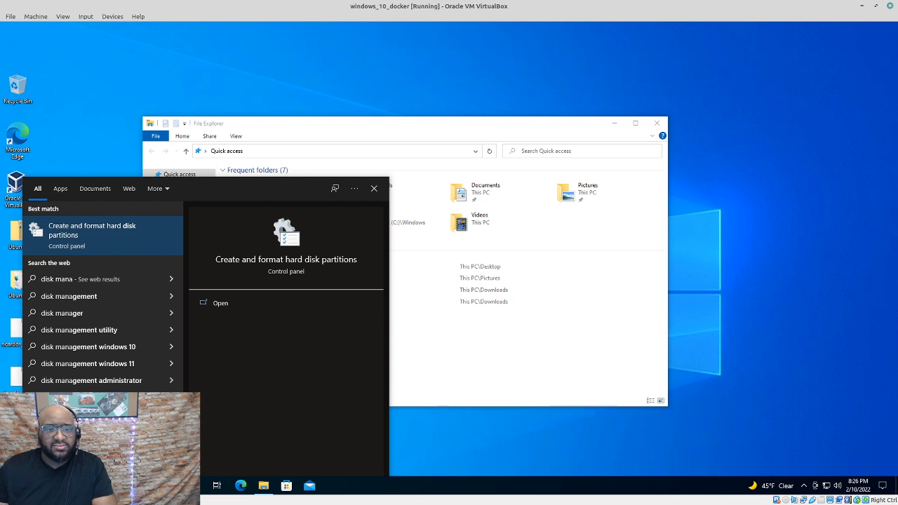
Launch Disk Management from the search results and move its window to the right
left_click(126, 234)
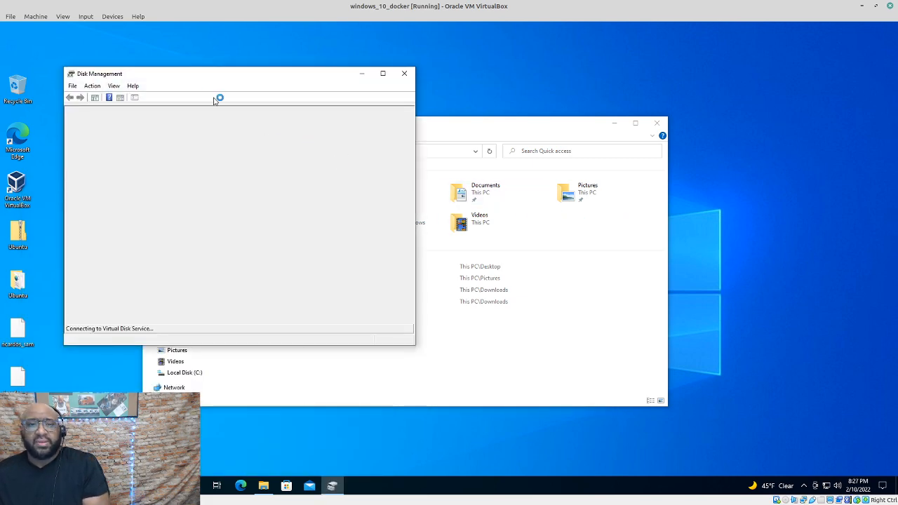
left_click_drag(204, 75, 566, 90)
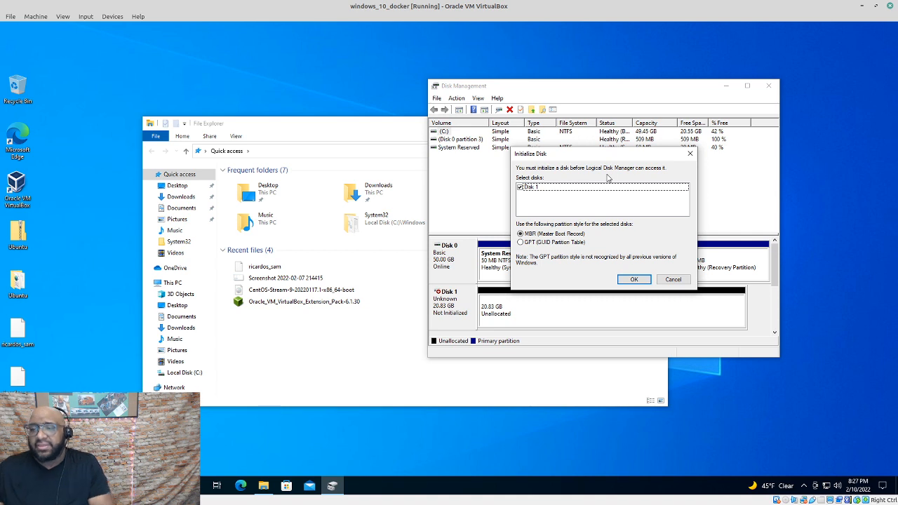
Initialize the new Disk 1 with the MBR partition style
left_click(633, 279)
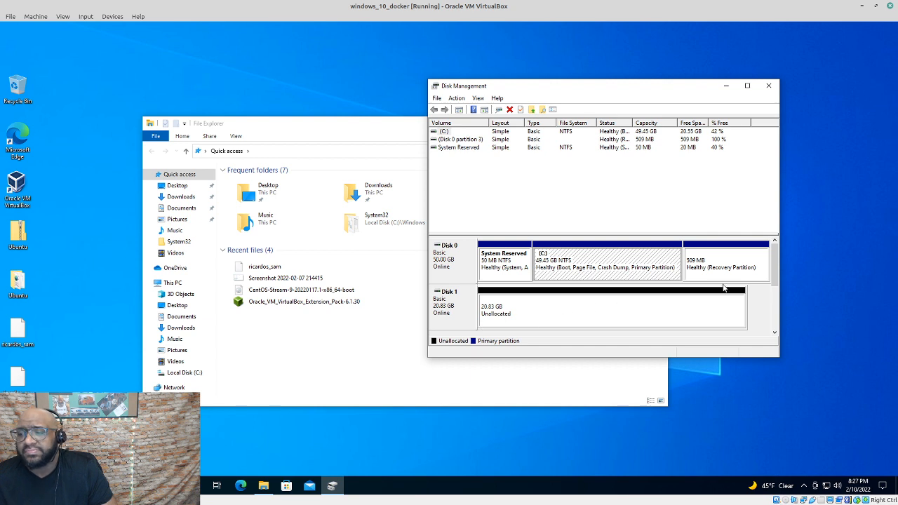
mouse_move(774, 265)
left_mouse_down()
mouse_move(770, 285)
mouse_move(771, 266)
left_mouse_up()
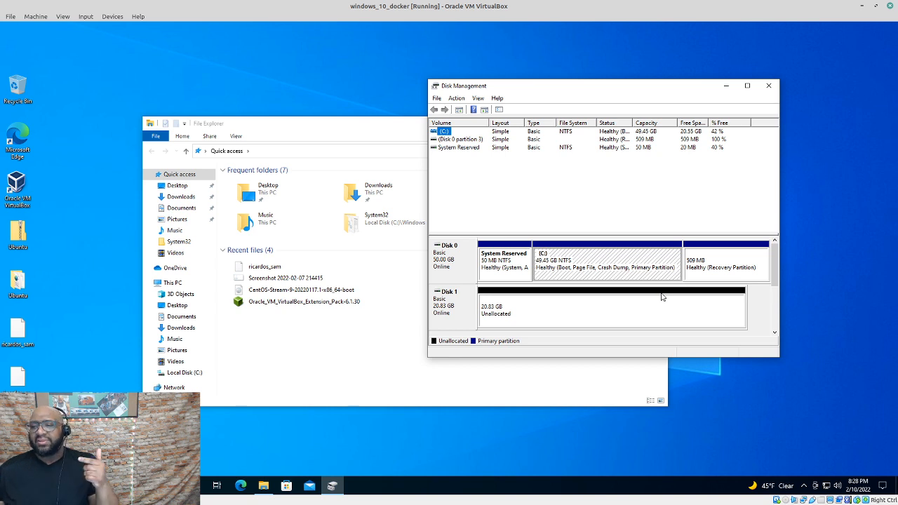
Start a New Simple Volume in Disk 1's unallocated space and set its size to 15000 MB
right_click(628, 296)
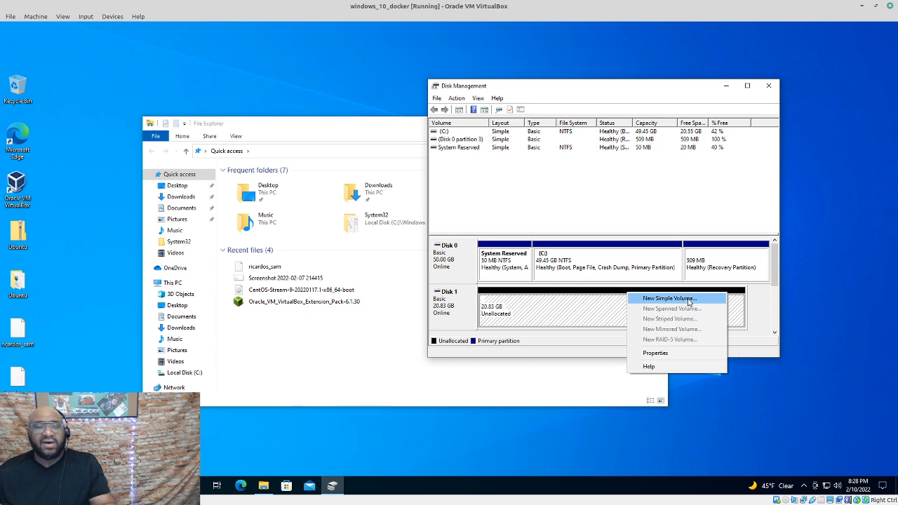
left_click(689, 300)
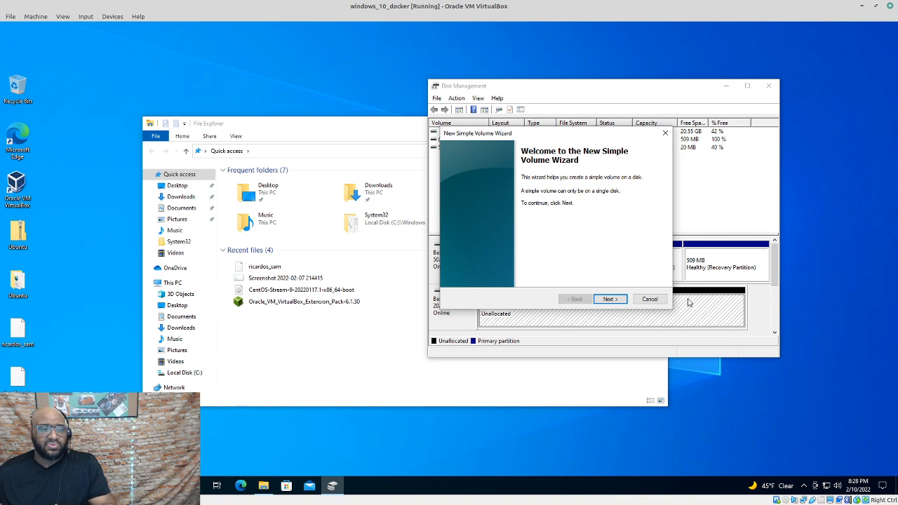
left_click(610, 299)
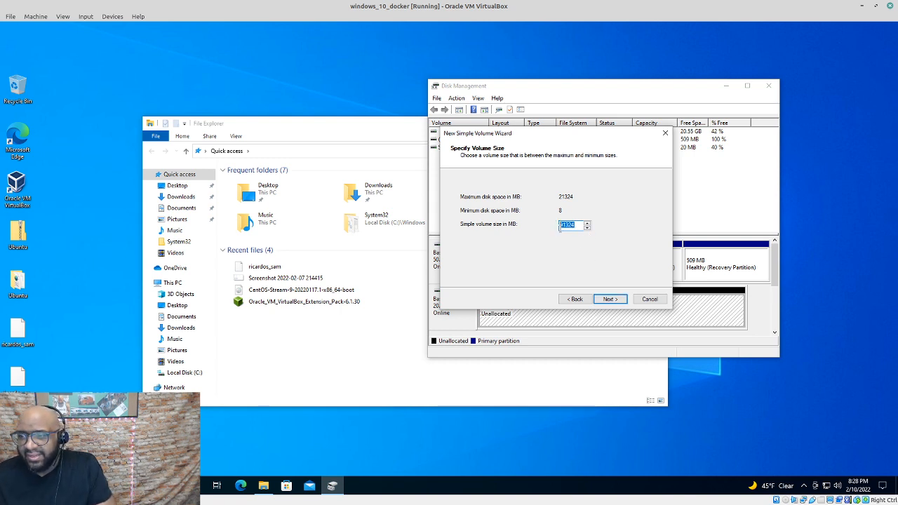
type("10000")
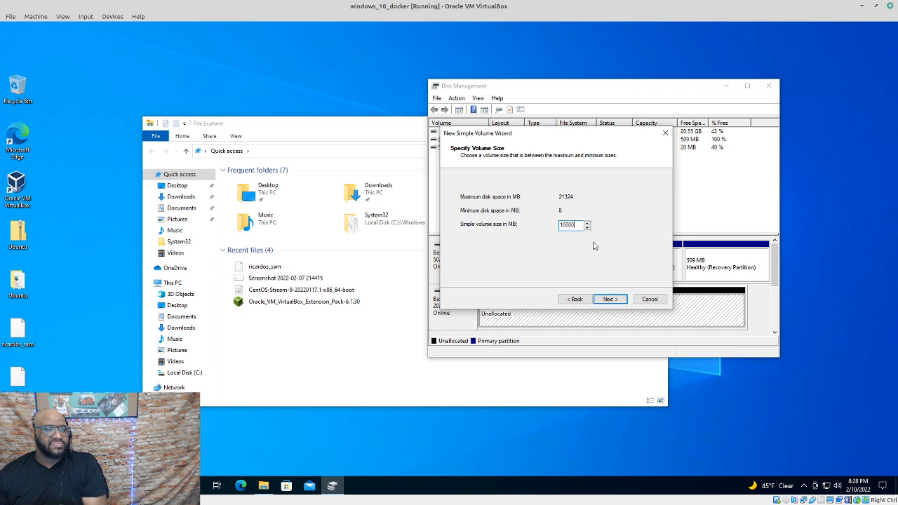
key("BackSpace")
key("BackSpace")
key("BackSpace")
key("BackSpace")
key("BackSpace")
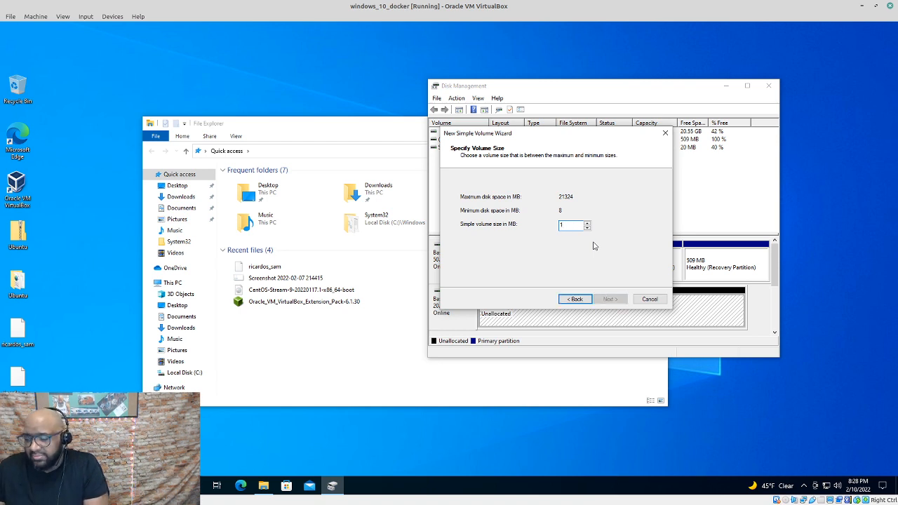
type("15000")
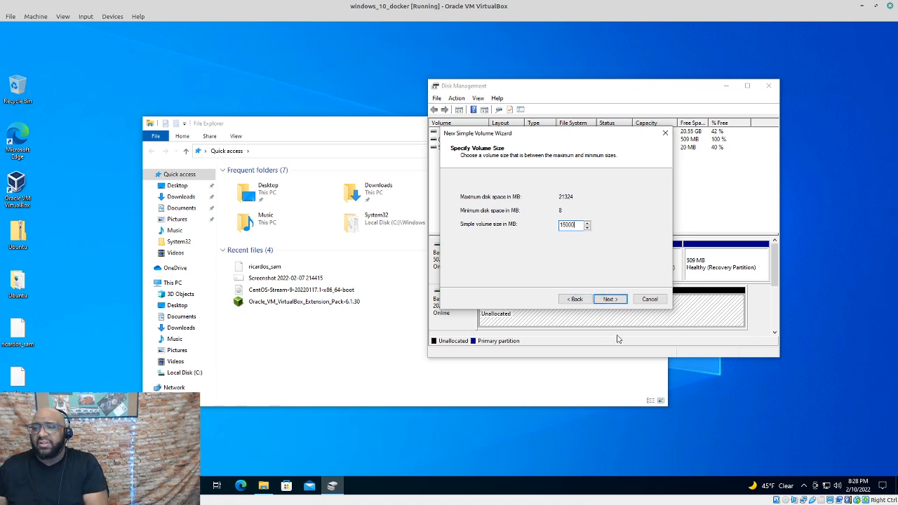
left_click(609, 300)
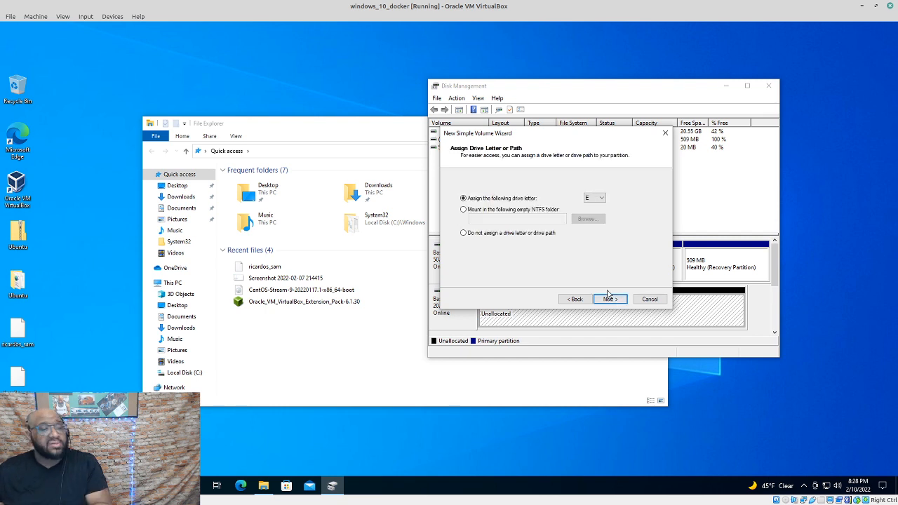
Assign drive letter M to the new volume
left_click(602, 201)
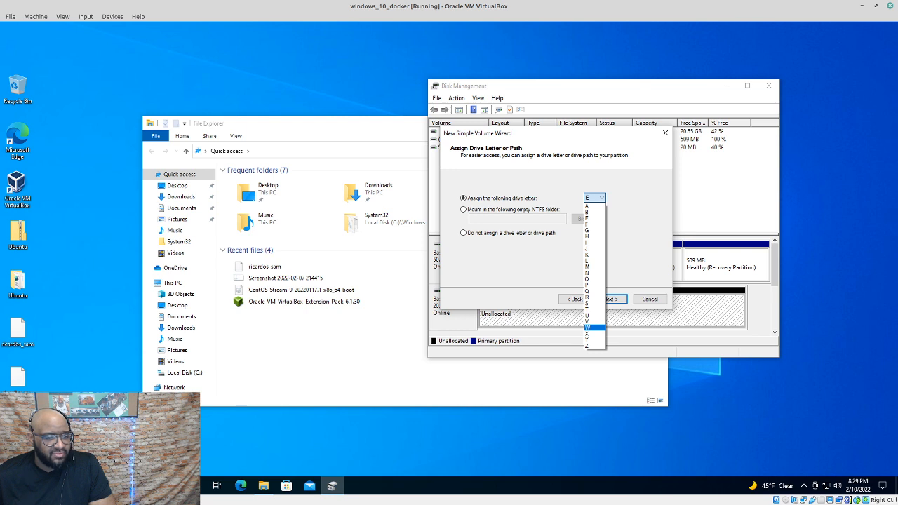
left_click(591, 266)
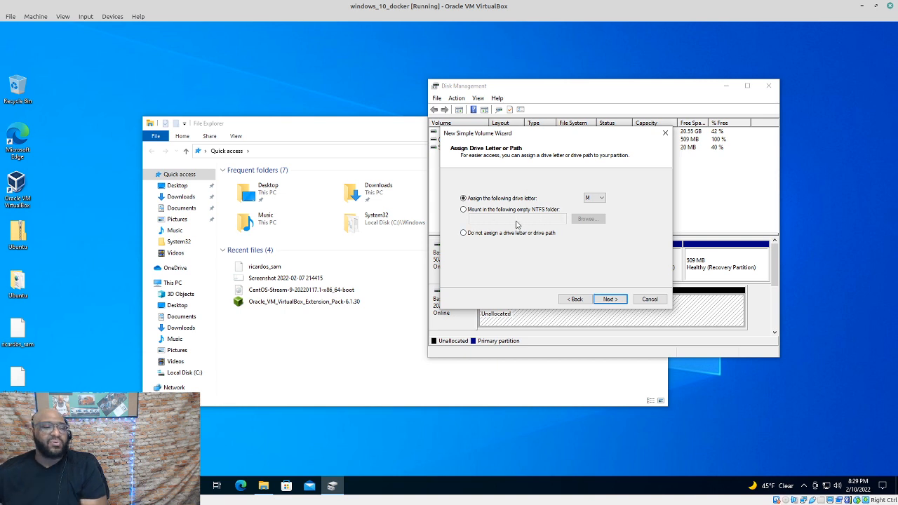
left_click(610, 300)
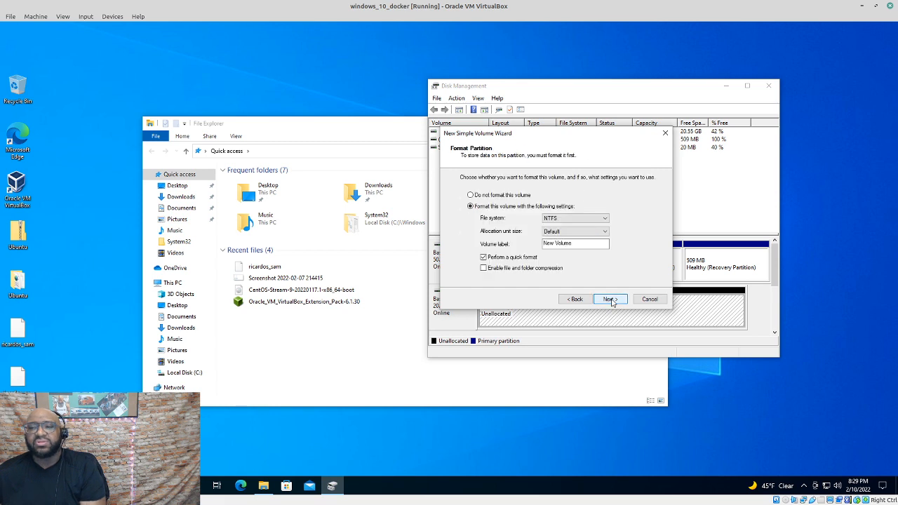
Keep NTFS as the file system and label the volume test_run_drive
left_click(607, 219)
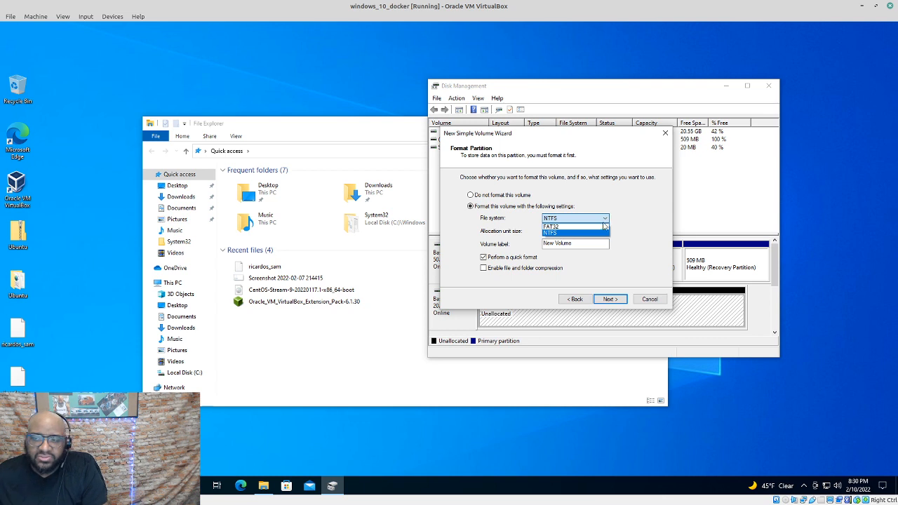
left_click(576, 233)
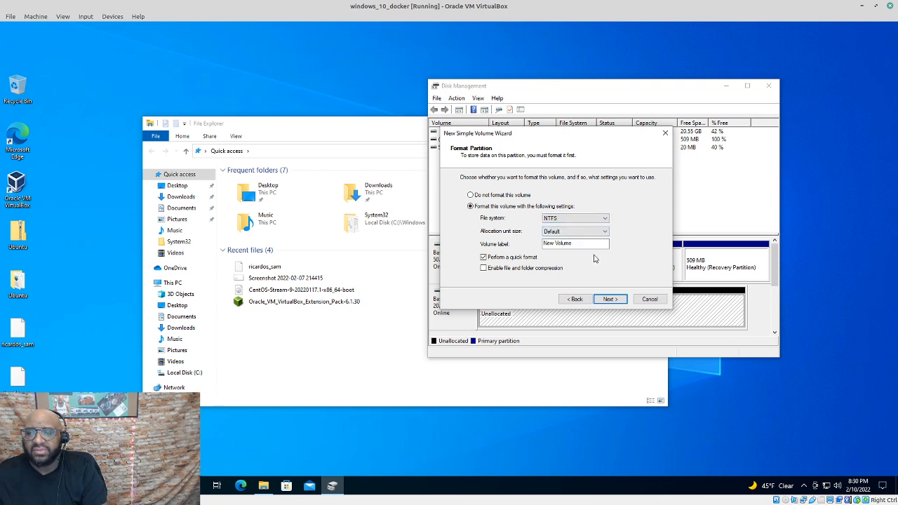
key("Tab")
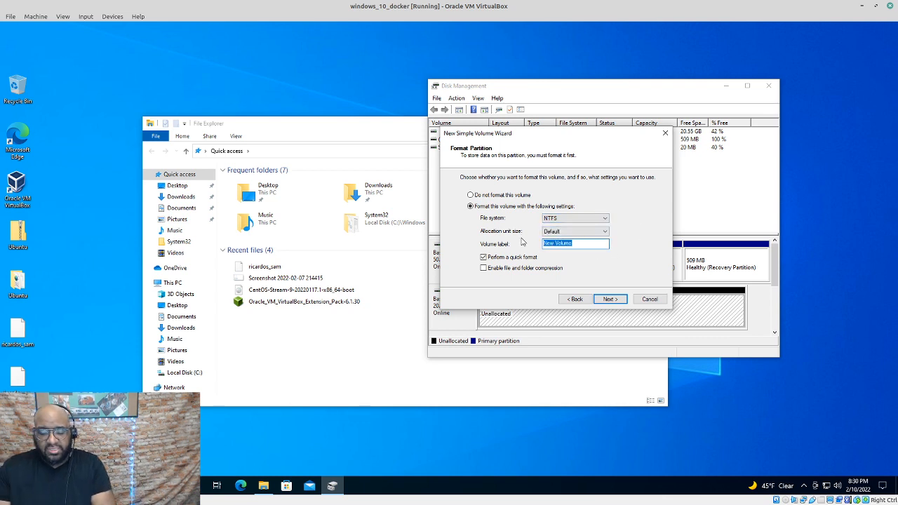
type("test_ru")
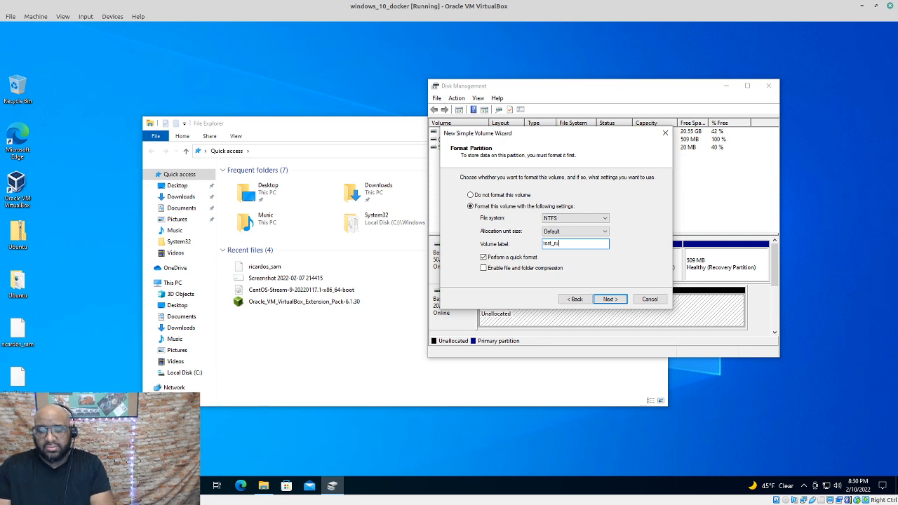
type("n_drive")
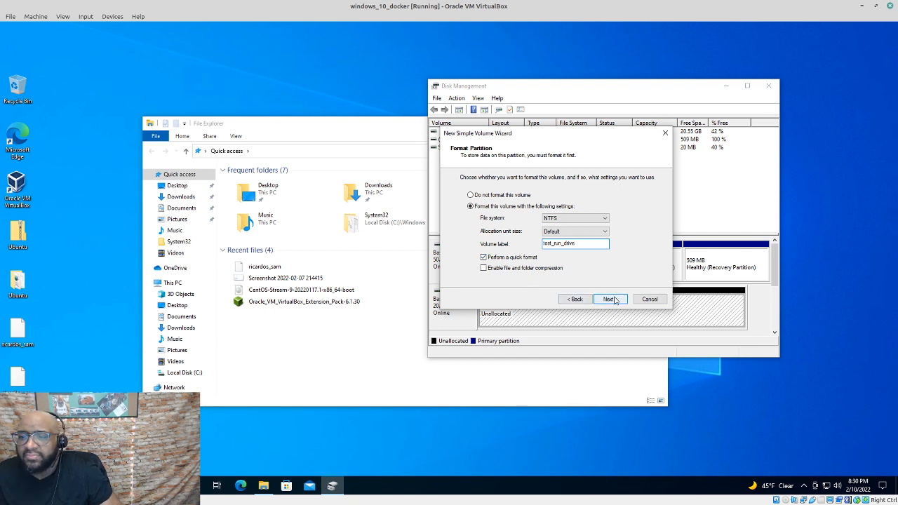
left_click(610, 300)
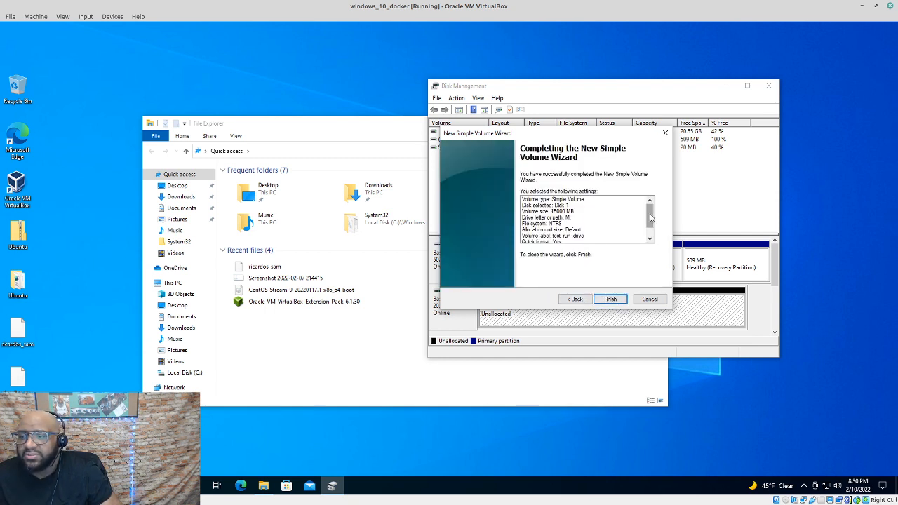
Finish the wizard to create the 15000 MB NTFS test_run_drive (M:) volume
mouse_move(651, 212)
left_mouse_down()
mouse_move(650, 222)
mouse_move(651, 204)
left_mouse_up()
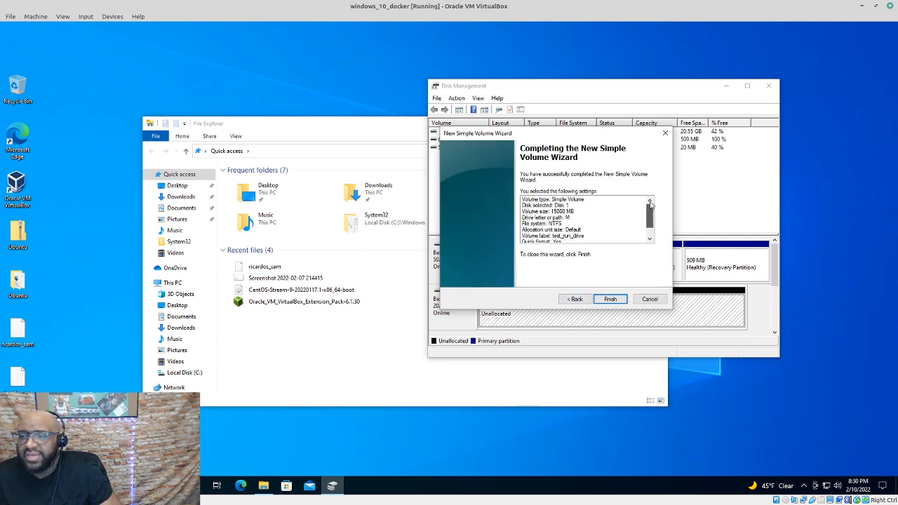
left_click(623, 301)
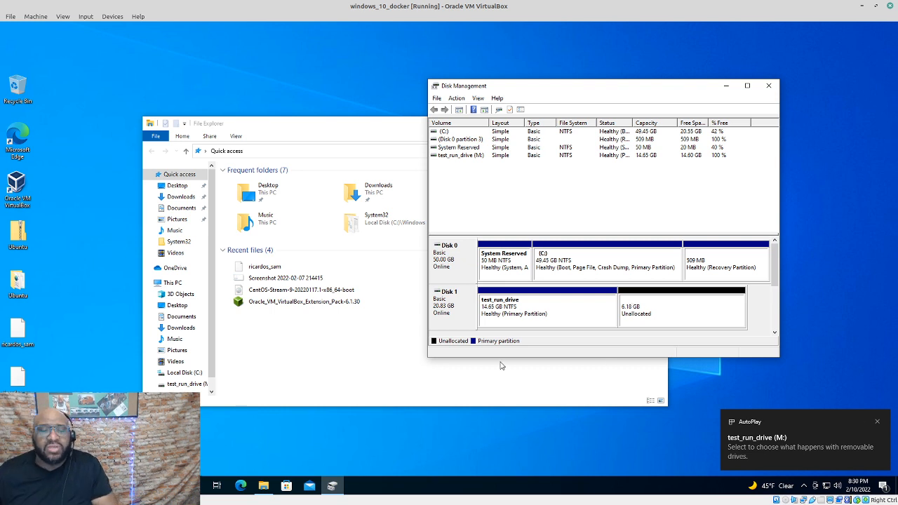
Reposition File Explorer and Disk Management side by side, leaving File Explorer in front
left_click_drag(214, 342, 214, 371)
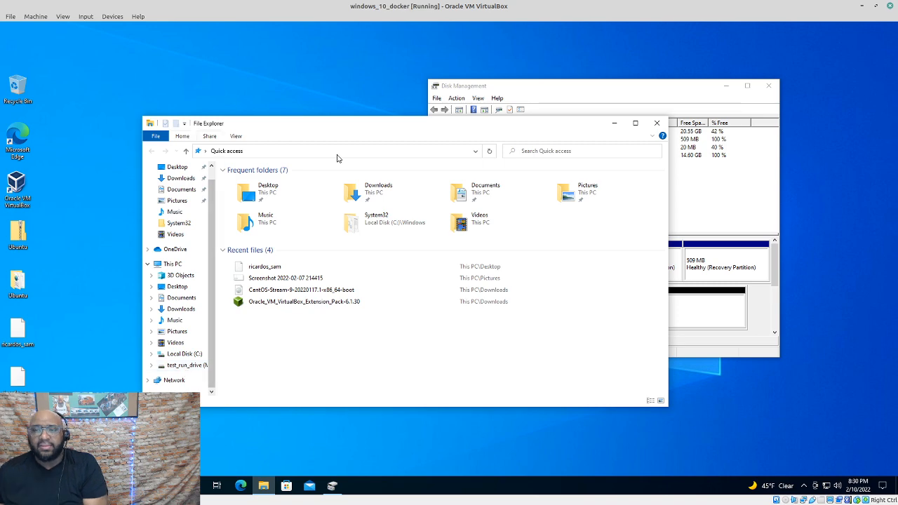
left_click_drag(517, 127, 383, 44)
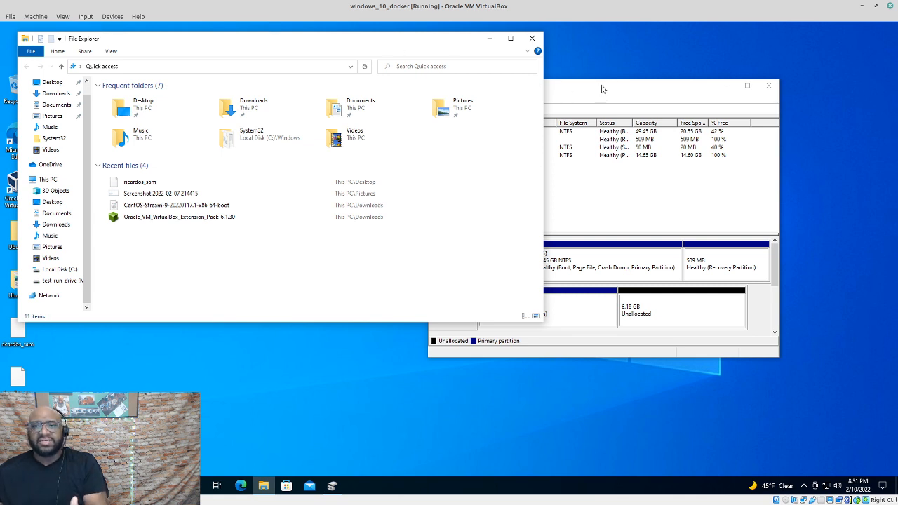
left_click(601, 89)
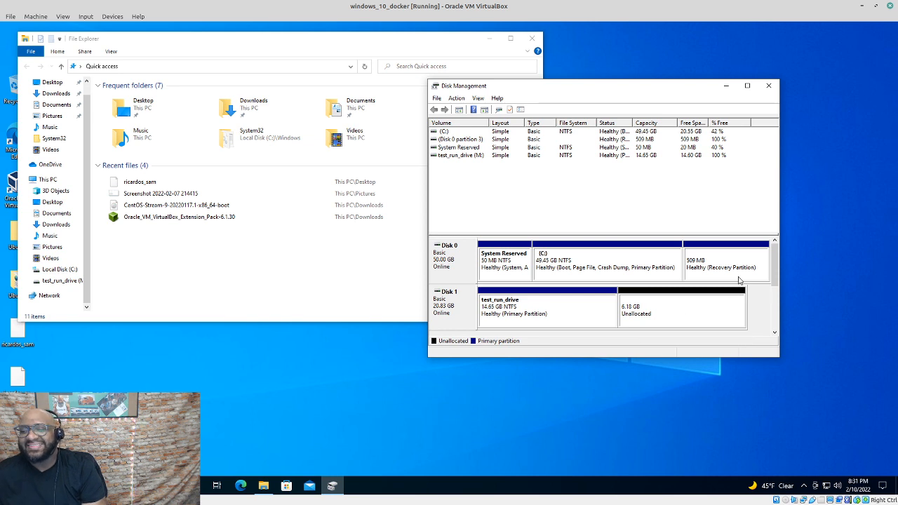
left_click_drag(776, 259, 779, 234)
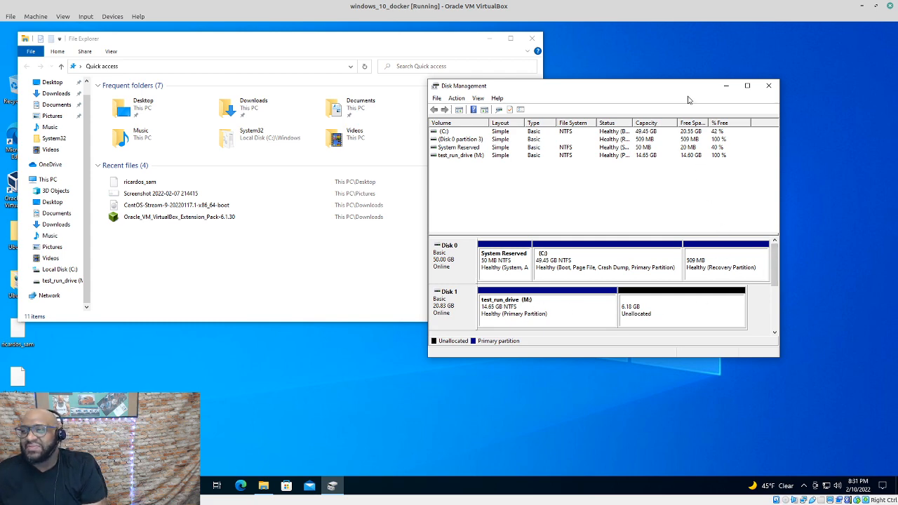
left_click_drag(681, 89, 712, 72)
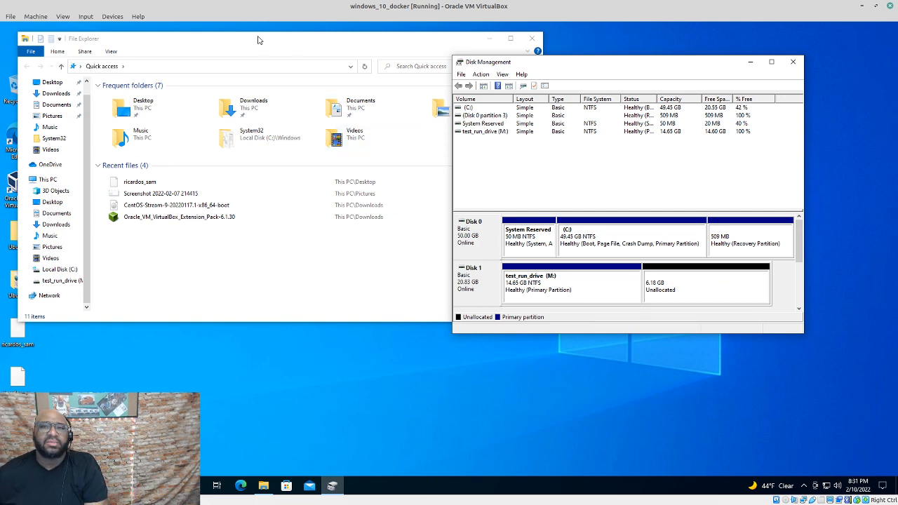
left_click_drag(257, 40, 336, 38)
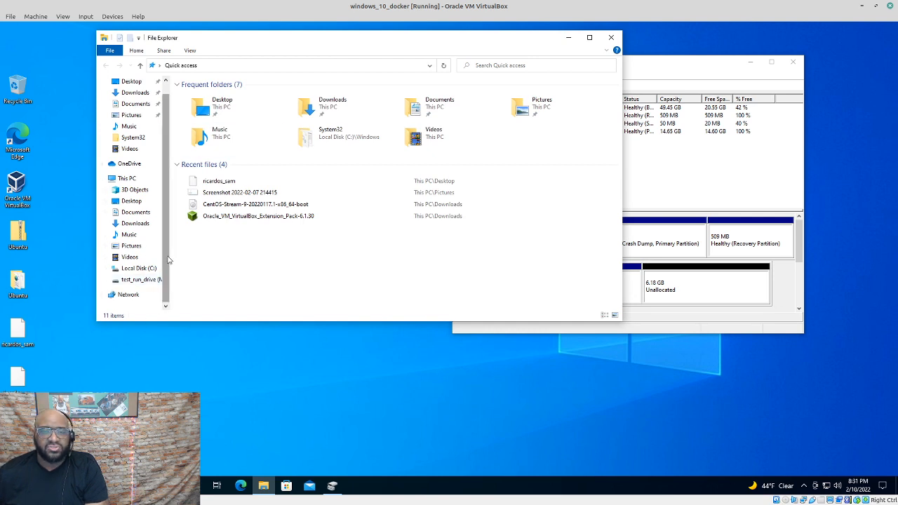
Inspect Disk 1's 6.18 GB unallocated space and the test_run_drive (M:) partition in Disk Management
scroll(130, 296, "up", 1)
scroll(136, 291, "down", 1)
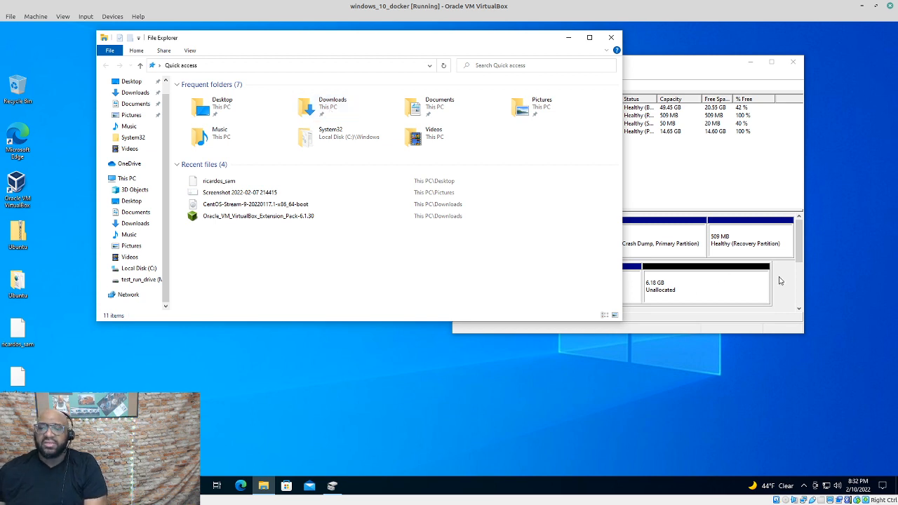
left_click(643, 285)
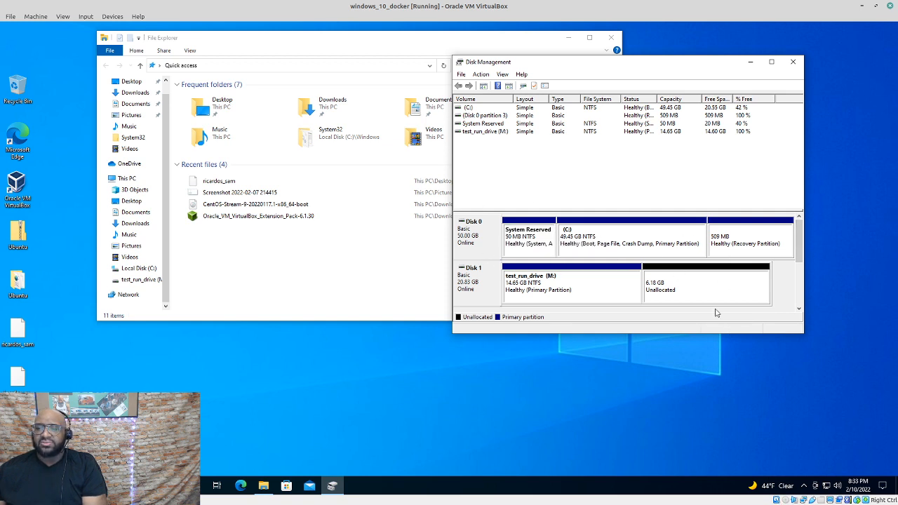
left_click(696, 287)
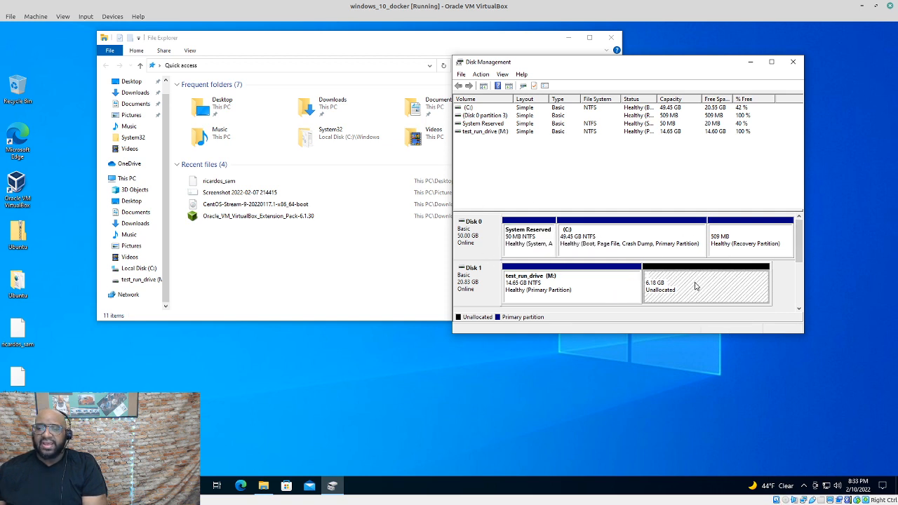
left_click(607, 291)
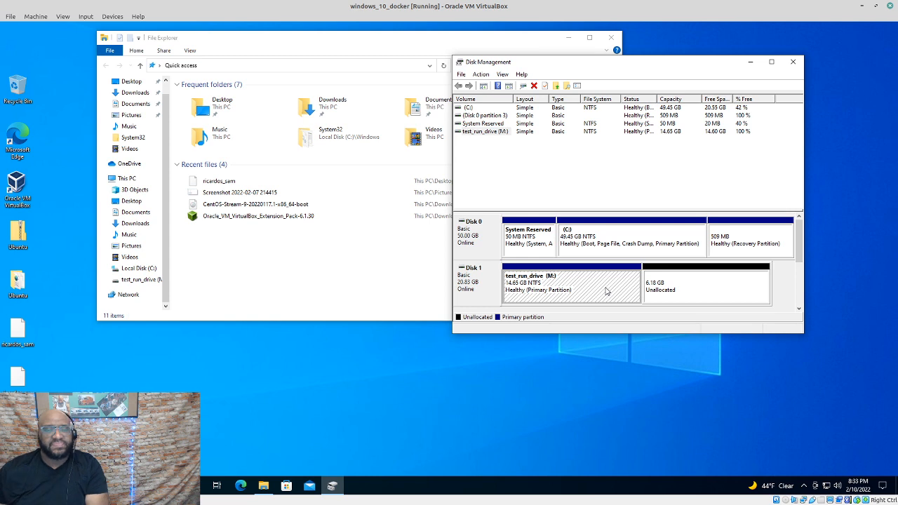
left_click(712, 292)
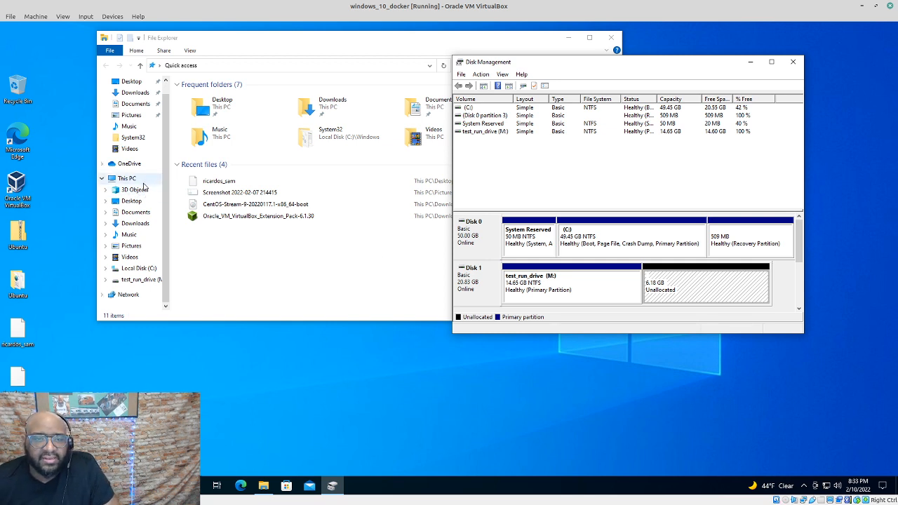
Create a new folder named shared_photos on the Desktop and select it
left_click(143, 205)
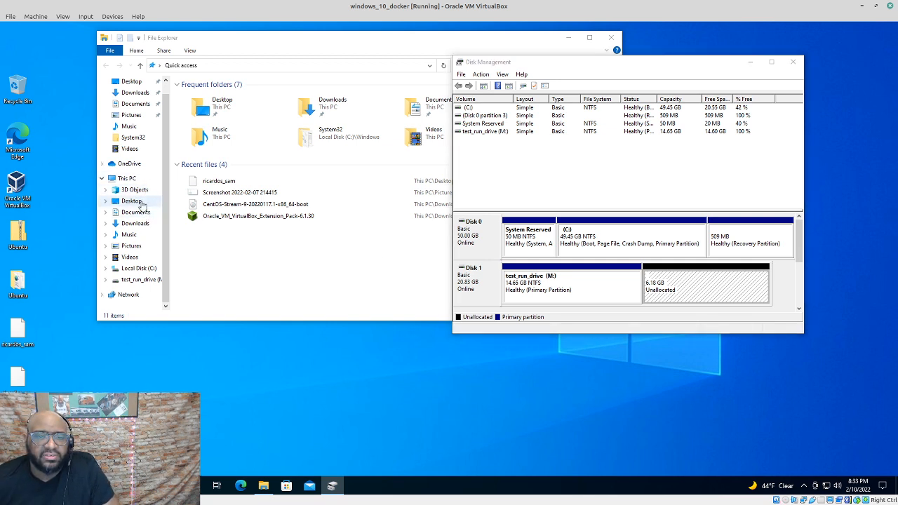
right_click(283, 211)
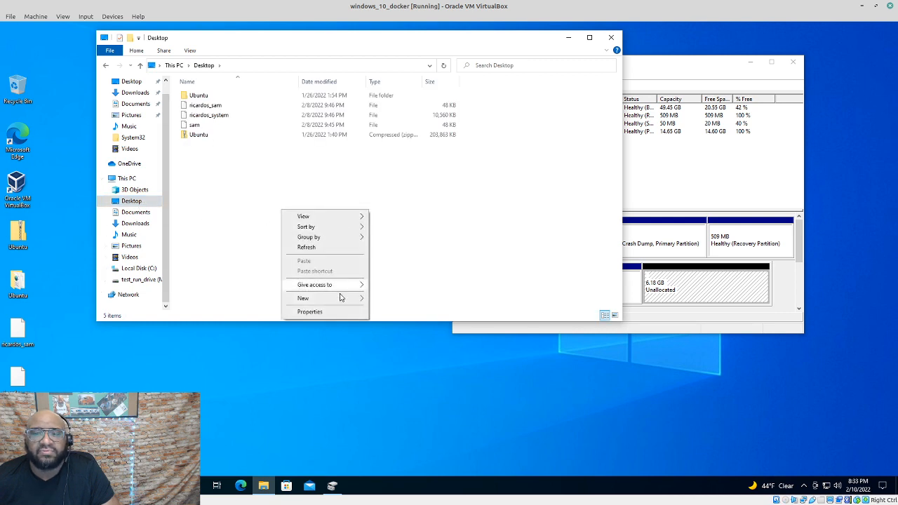
mouse_move(341, 298)
left_click(418, 302)
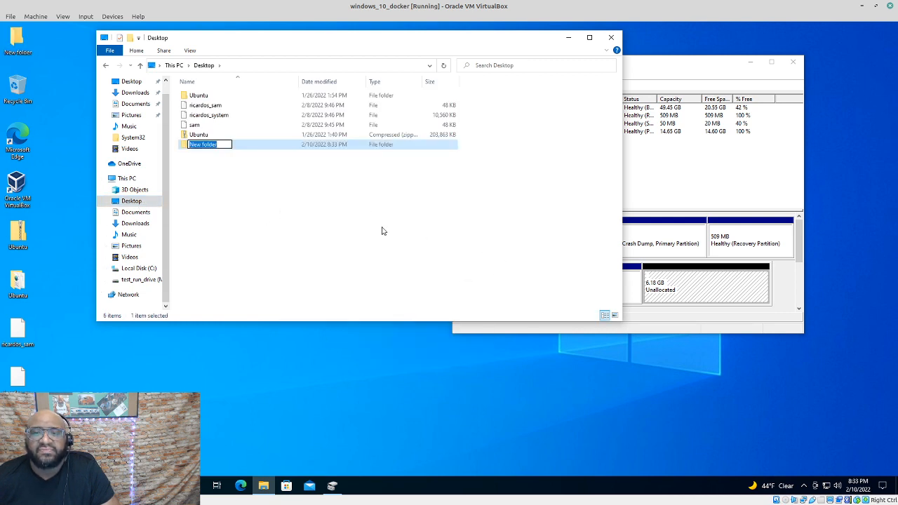
key("BackSpace")
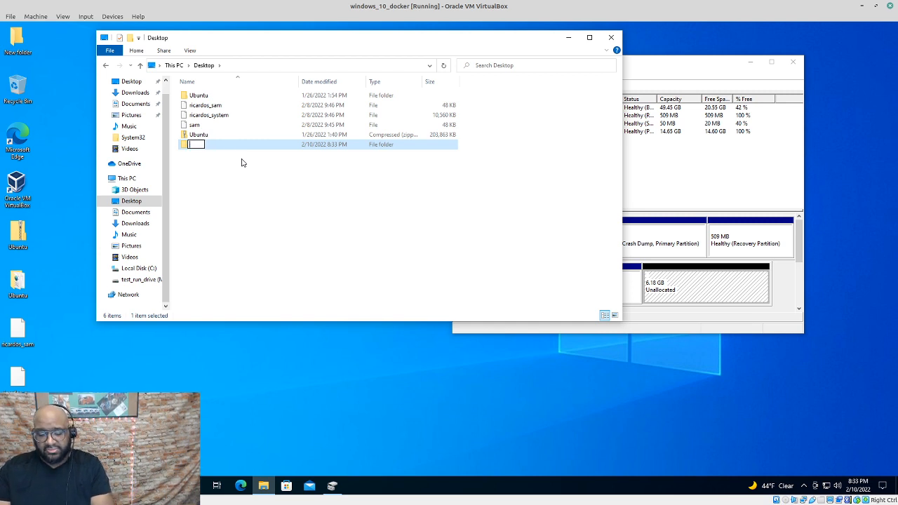
type("shared_pc")
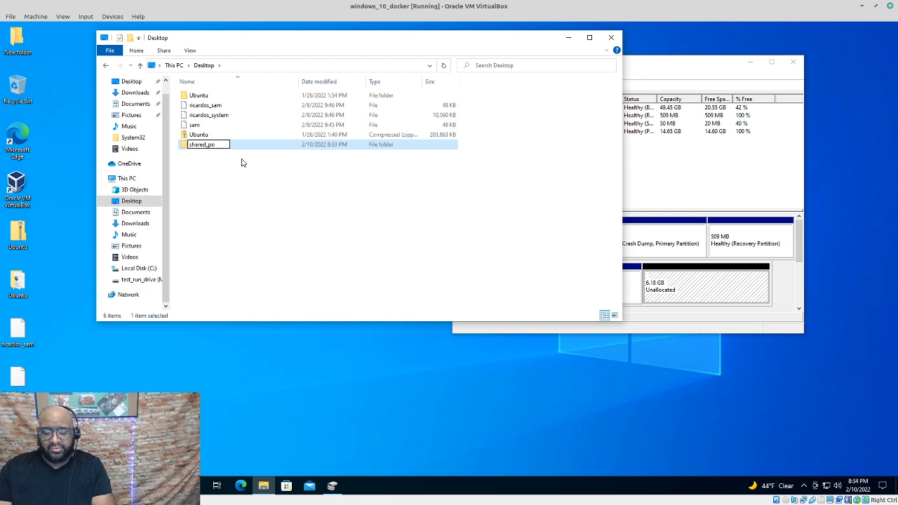
key("BackSpace")
type("hotos")
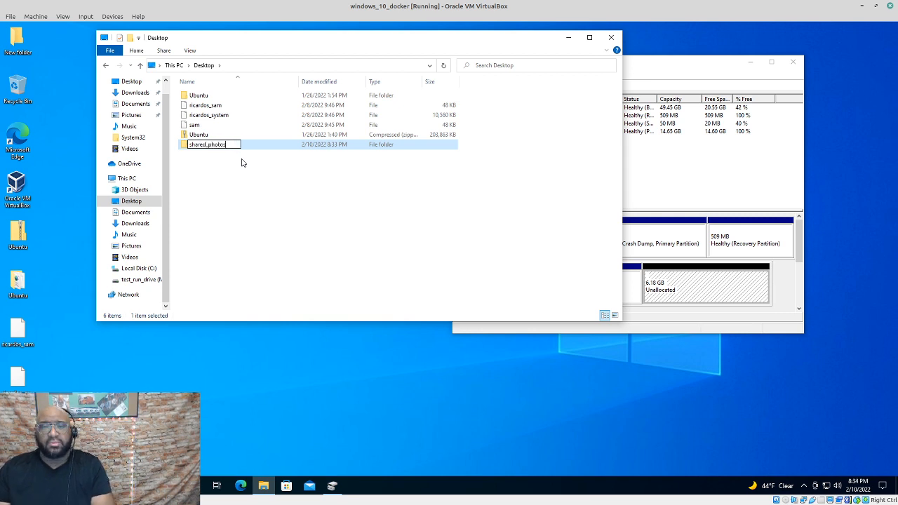
key("Return")
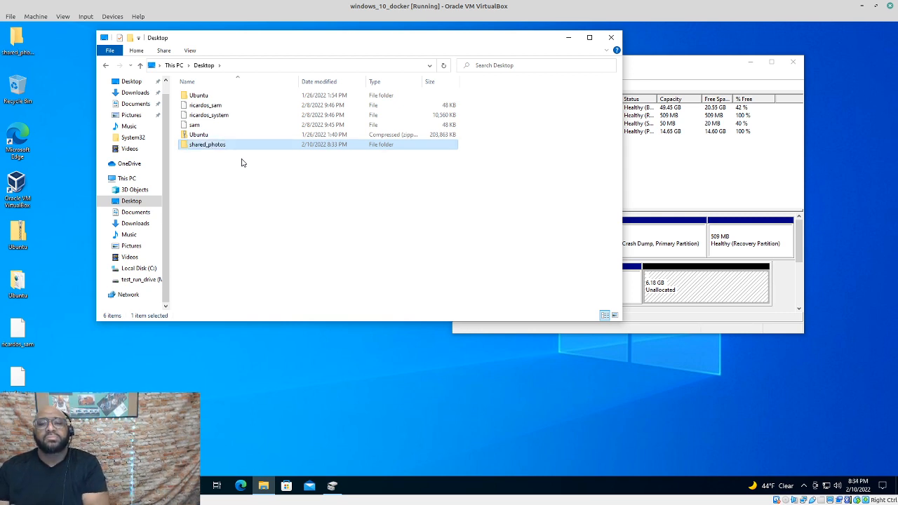
left_click(306, 194)
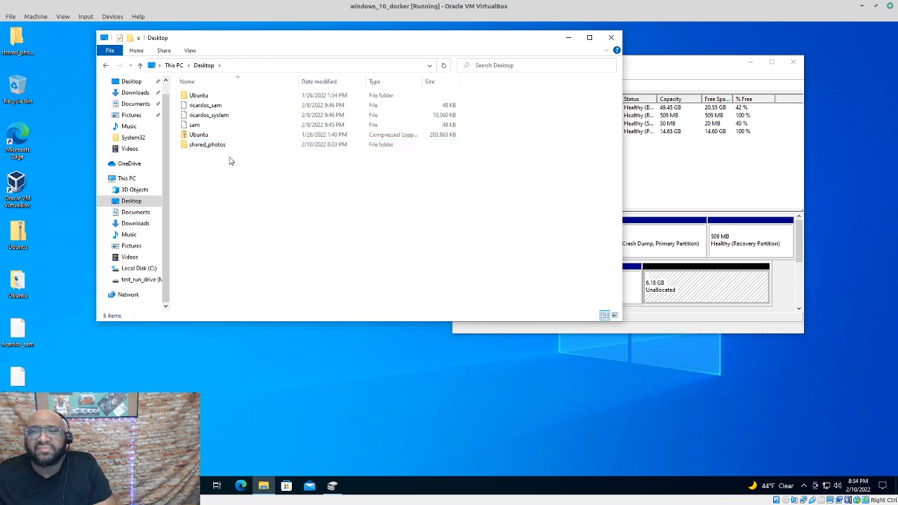
left_click(207, 145)
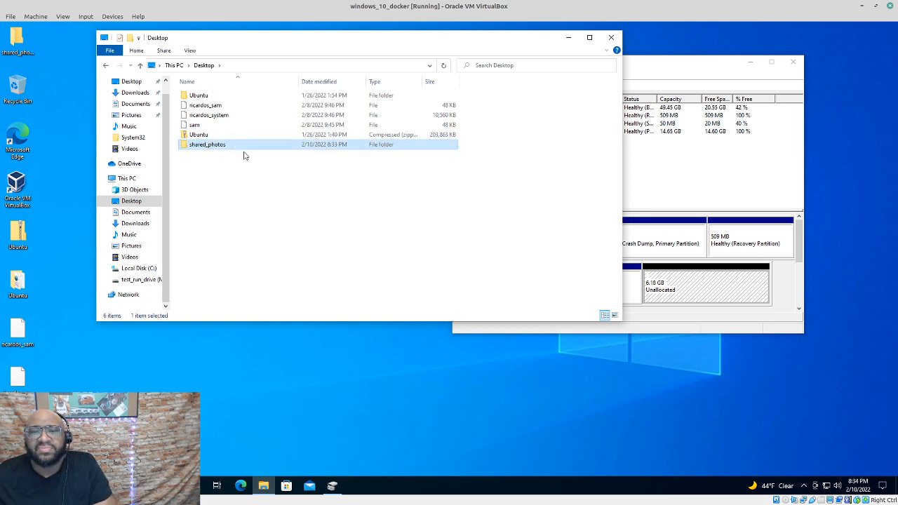
Start a New Simple Volume using all 6323 MB of unallocated space, mounted in an empty NTFS folder
left_click(735, 281)
right_click(718, 290)
left_click(768, 295)
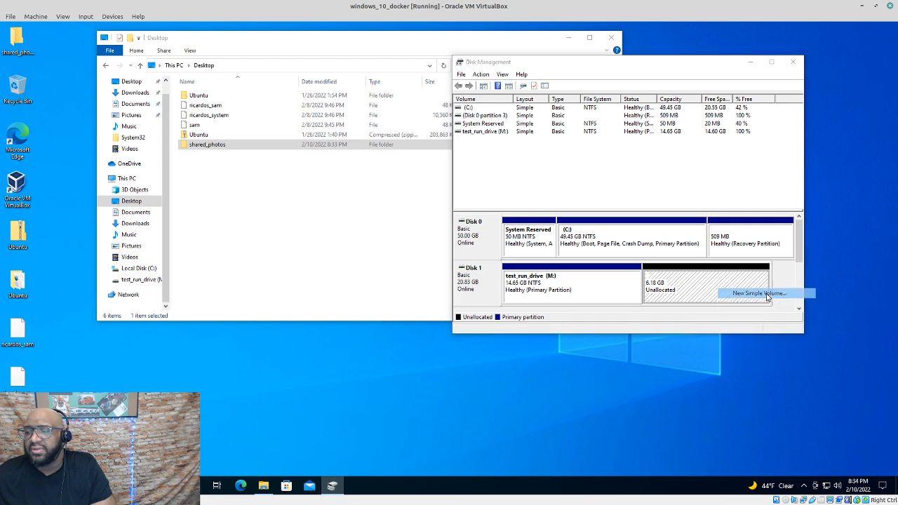
left_click(635, 276)
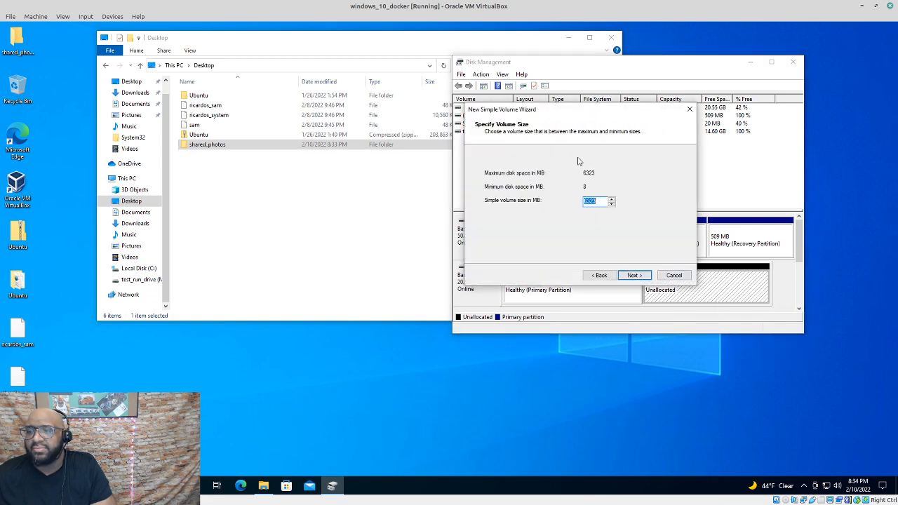
left_click(633, 275)
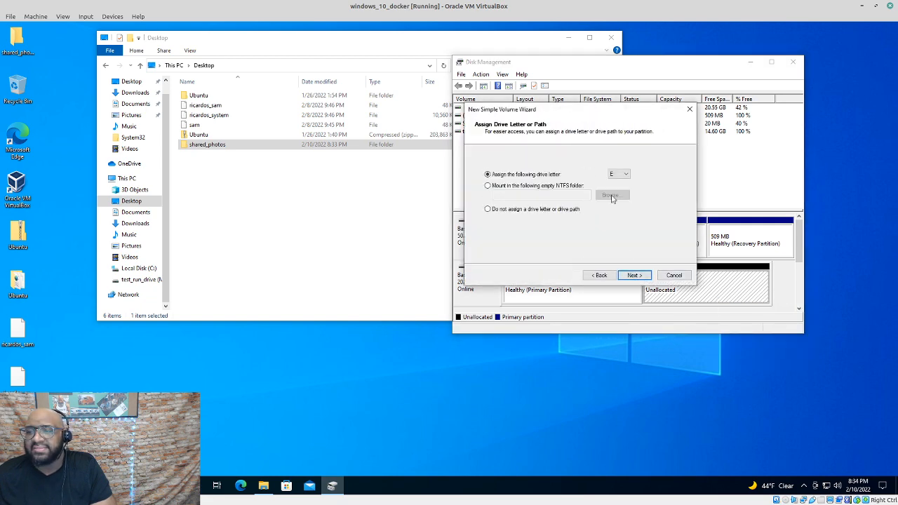
left_click(488, 186)
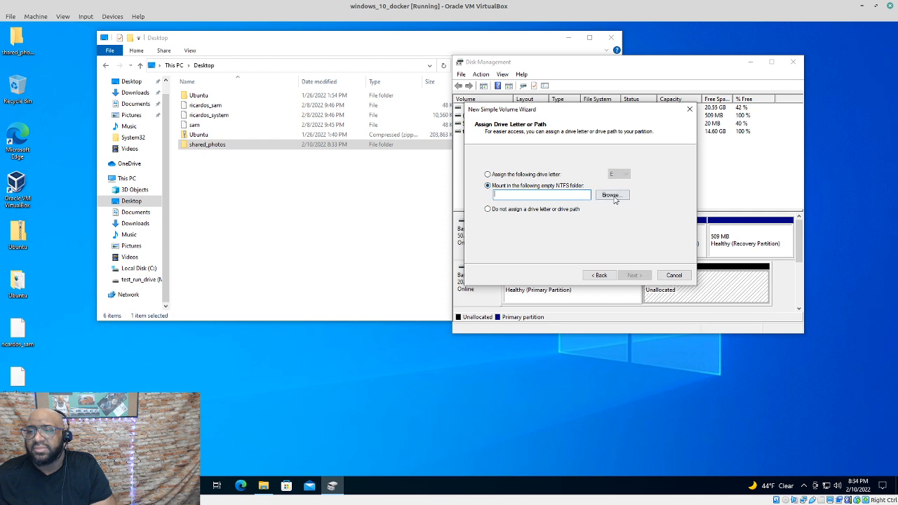
Pick C:\Users\<user>\Desktop\shared_photos as the volume's mount folder
left_click(610, 195)
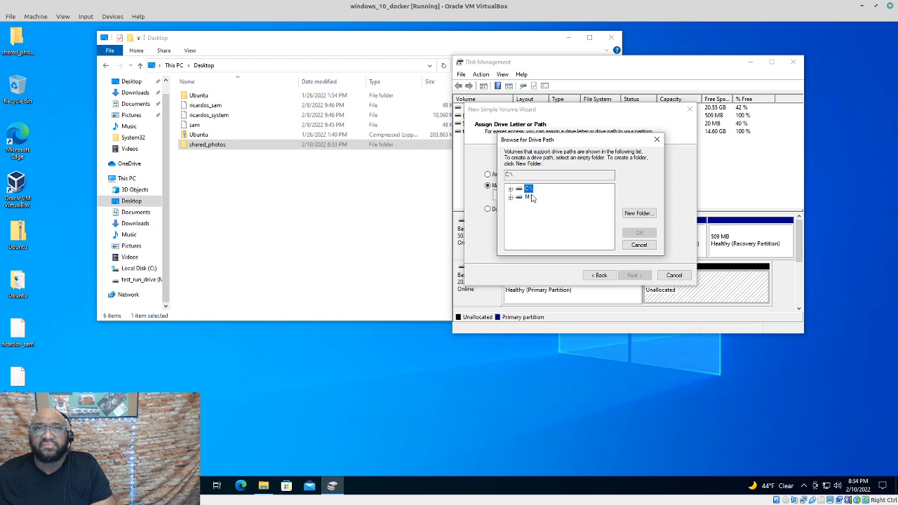
left_click(511, 198)
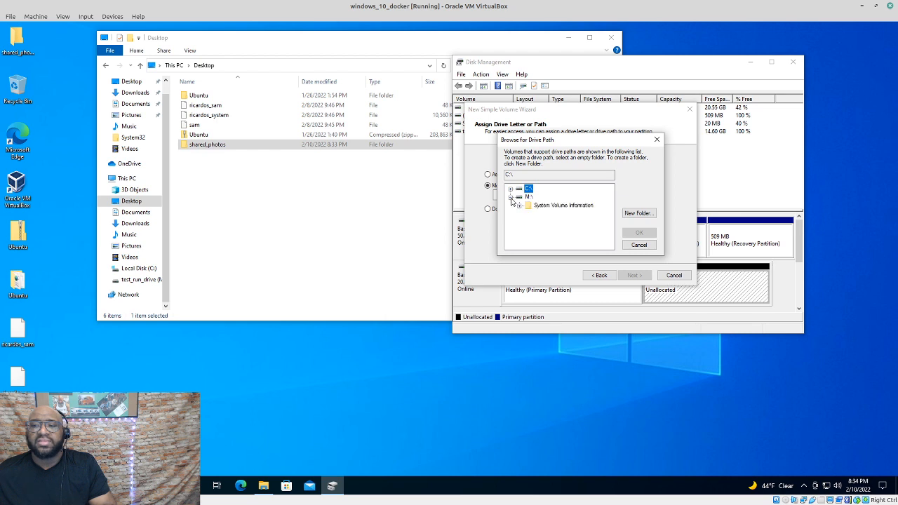
left_click(549, 206)
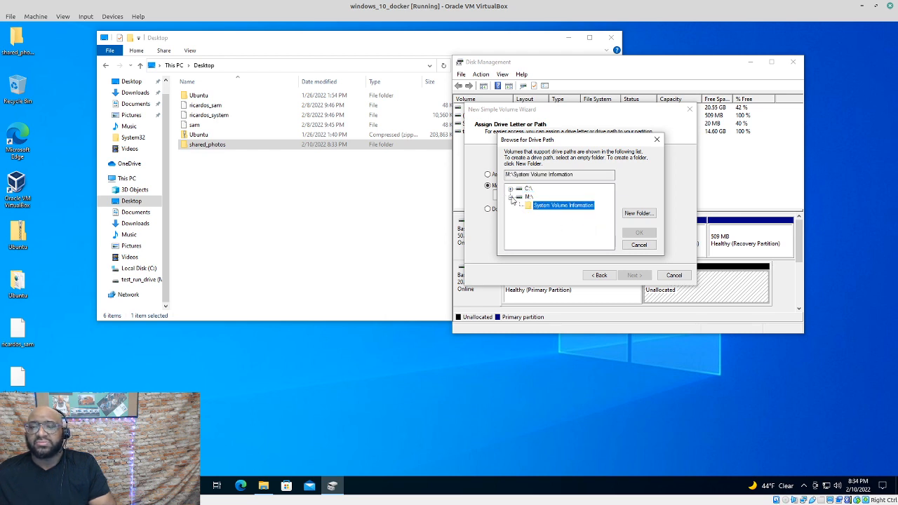
left_click(511, 197)
left_click(511, 189)
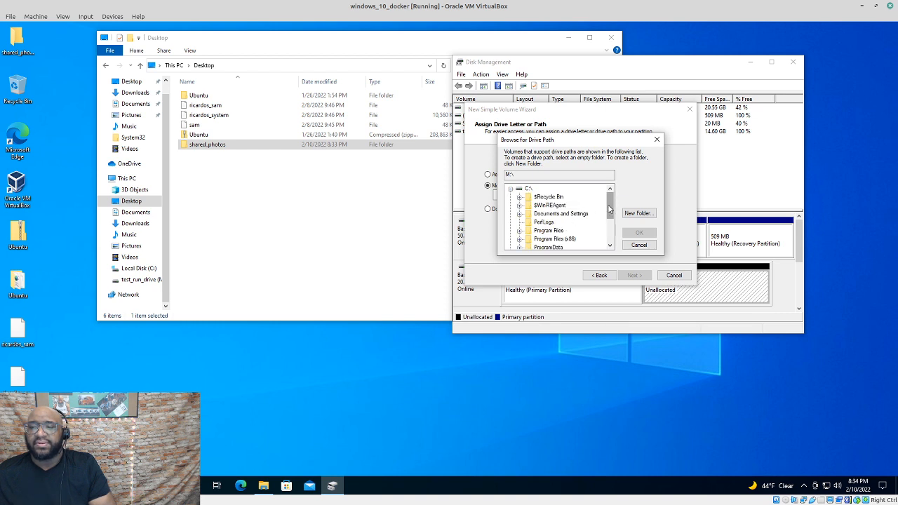
left_click_drag(607, 209, 607, 228)
double_click(540, 230)
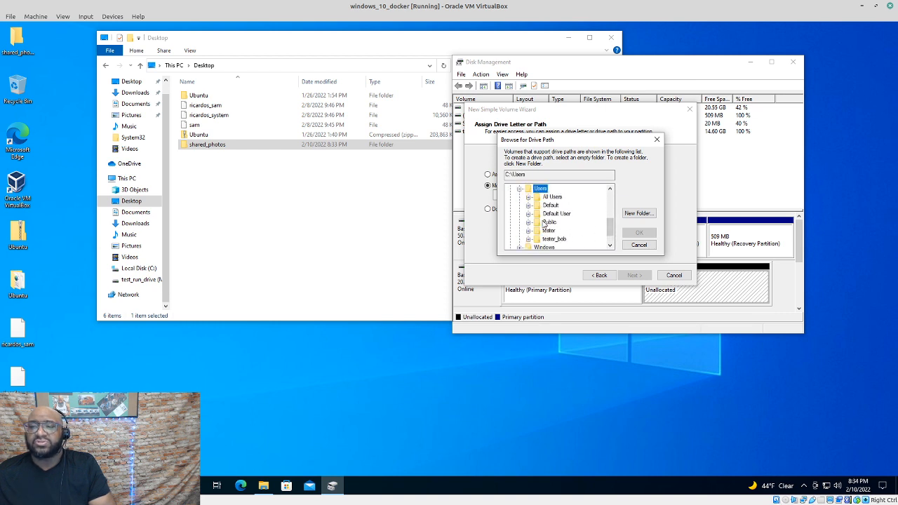
double_click(549, 232)
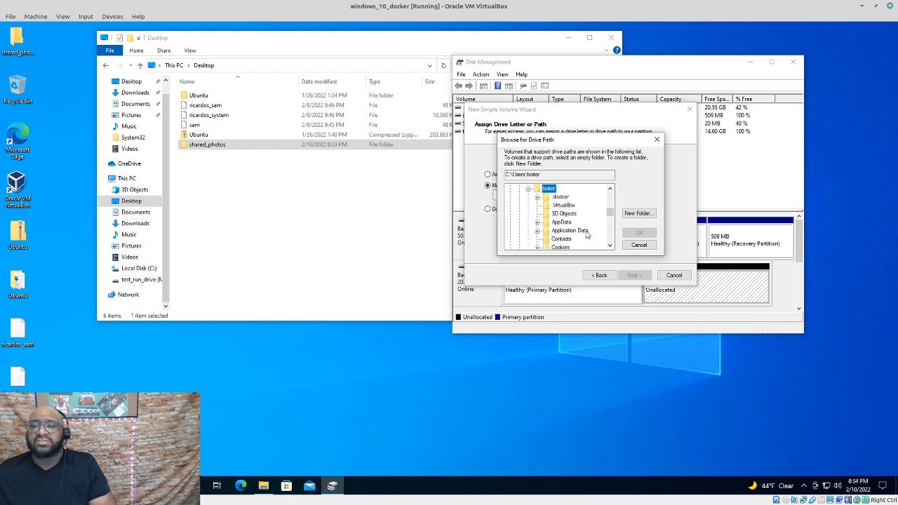
left_click_drag(609, 212, 609, 219)
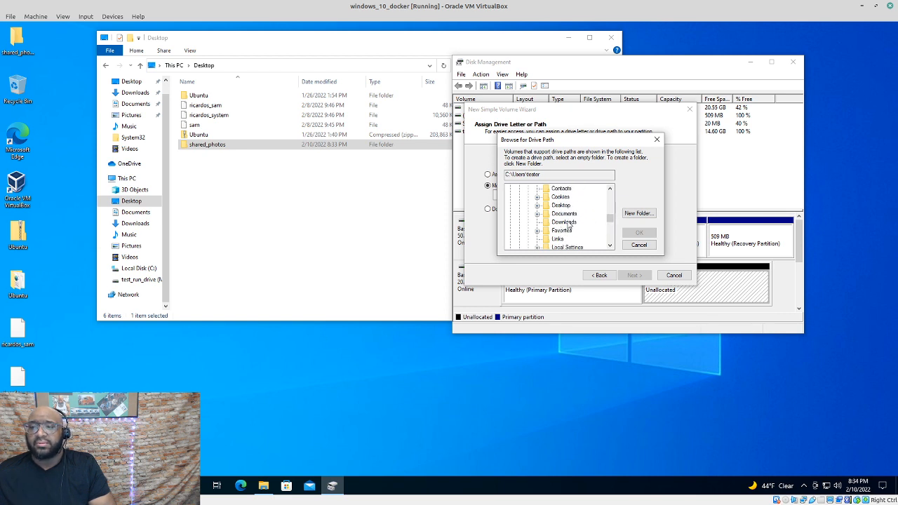
double_click(566, 205)
left_click(577, 214)
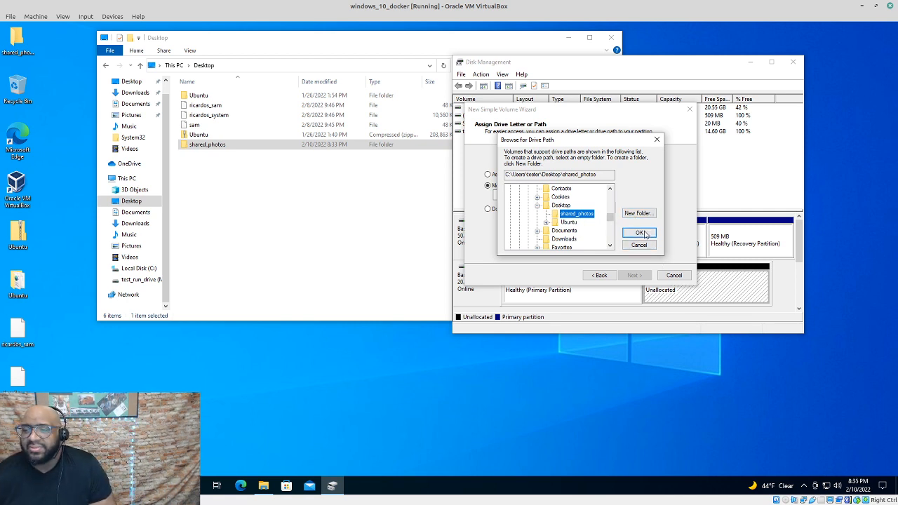
left_click(639, 233)
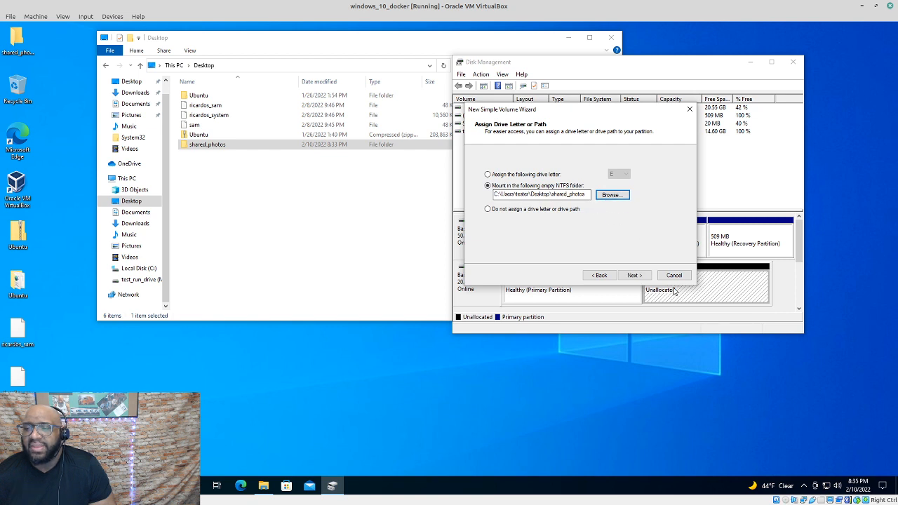
On the Format Partition page, choose FAT32, try out volume labels, then clear the label
left_click(636, 276)
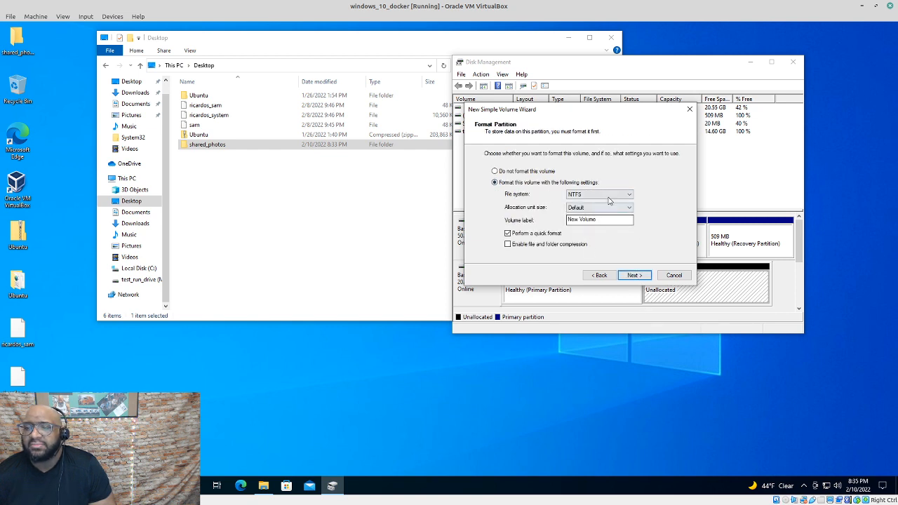
left_click(610, 196)
left_click(607, 204)
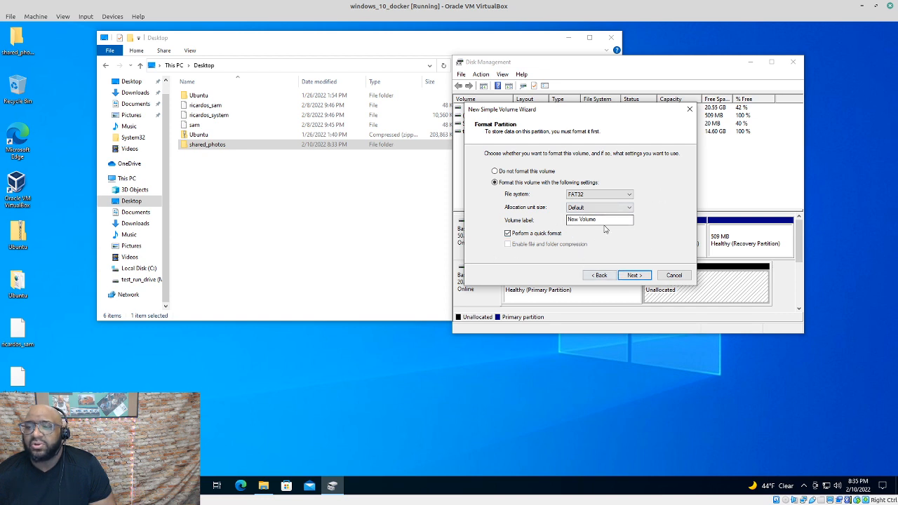
left_click_drag(603, 221, 521, 217)
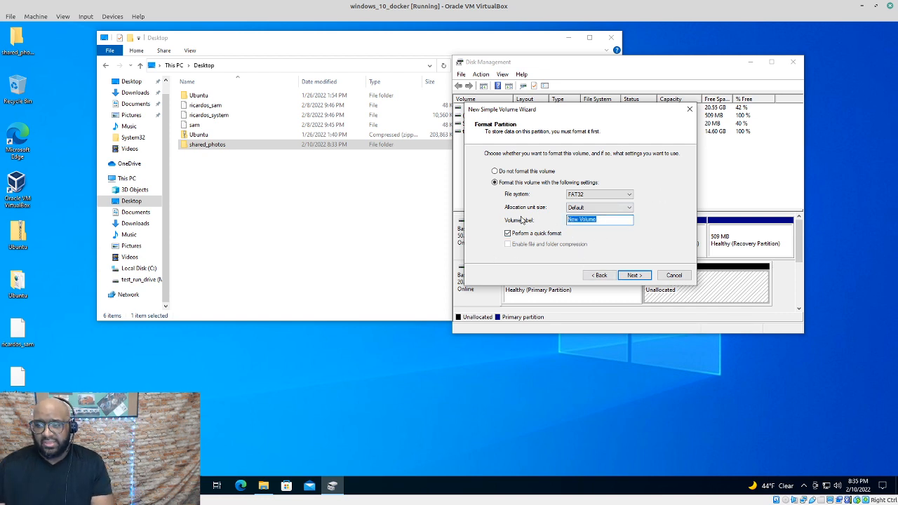
type("photo")
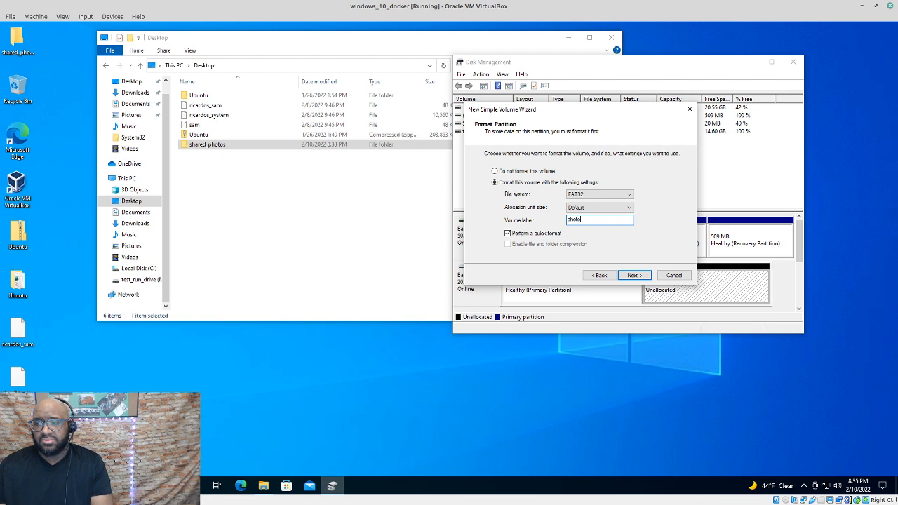
type("s_")
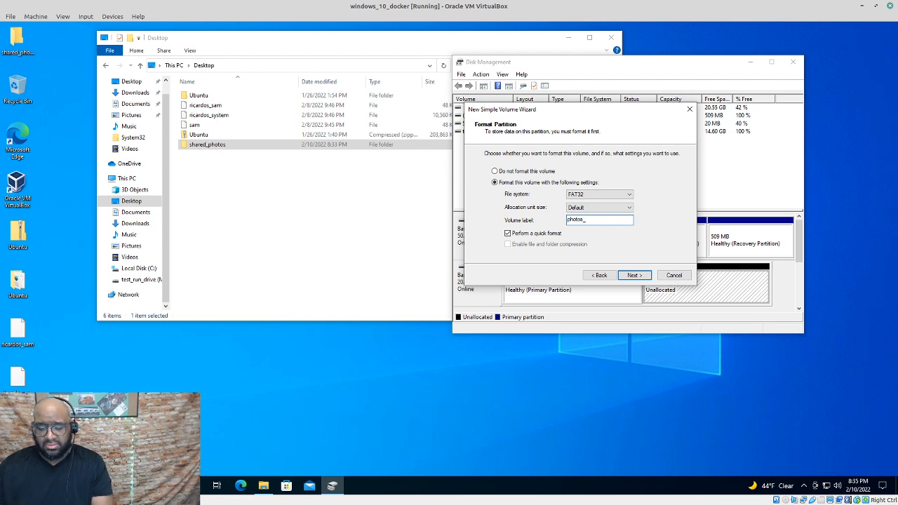
type("to")
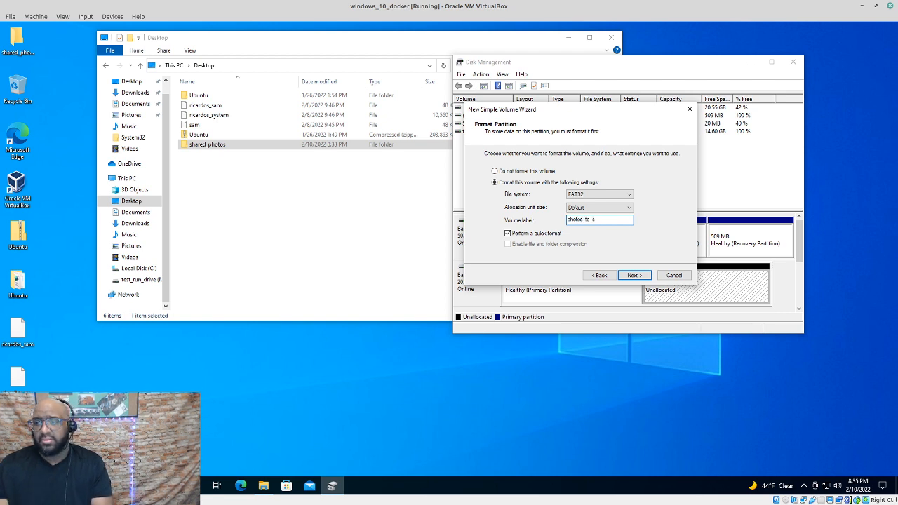
type("_s")
left_click_drag(602, 220, 564, 220)
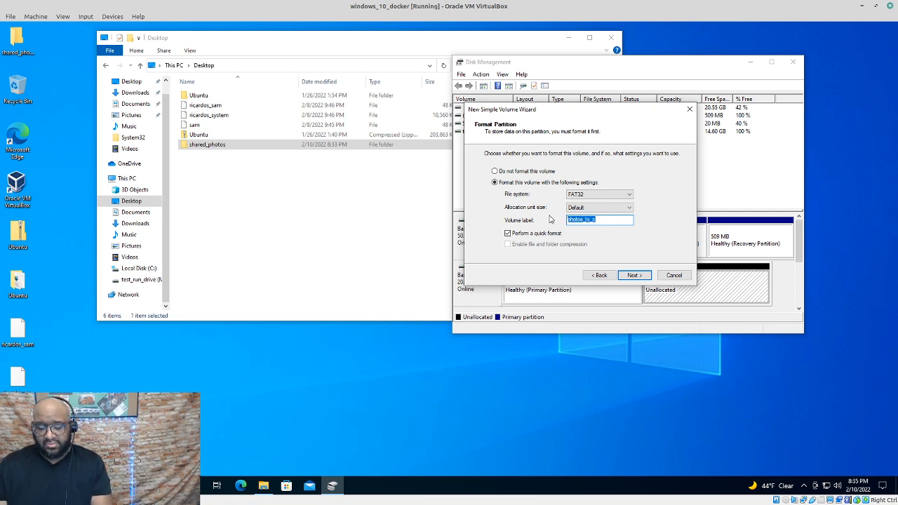
type("shared_")
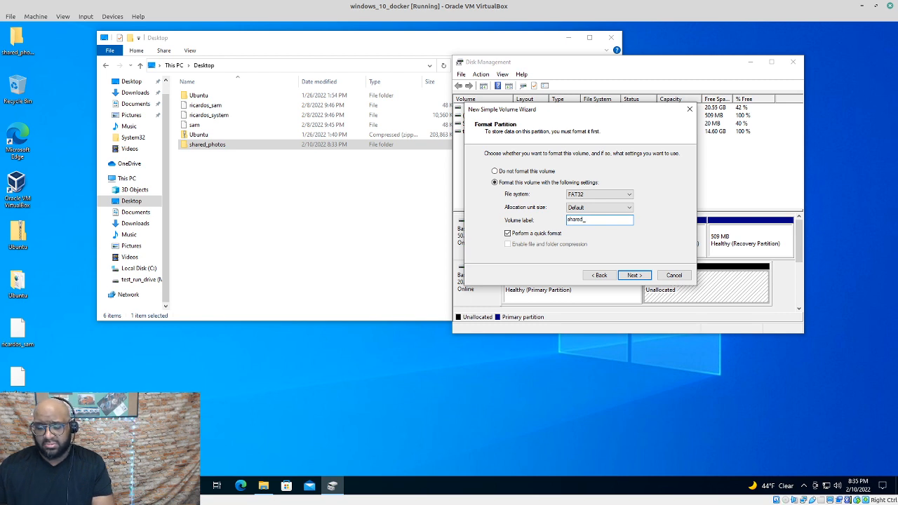
type("ph")
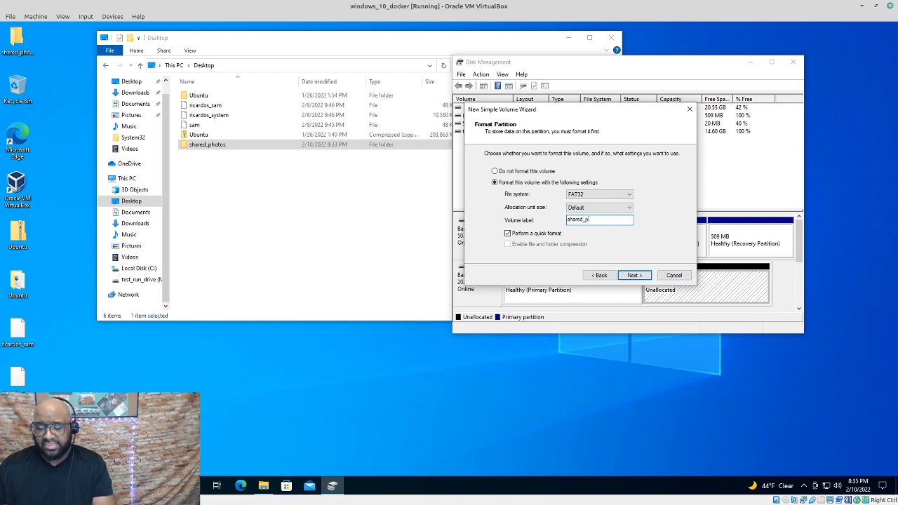
key("BackSpace")
key("BackSpace")
key("BackSpace")
key("BackSpace")
key("BackSpace")
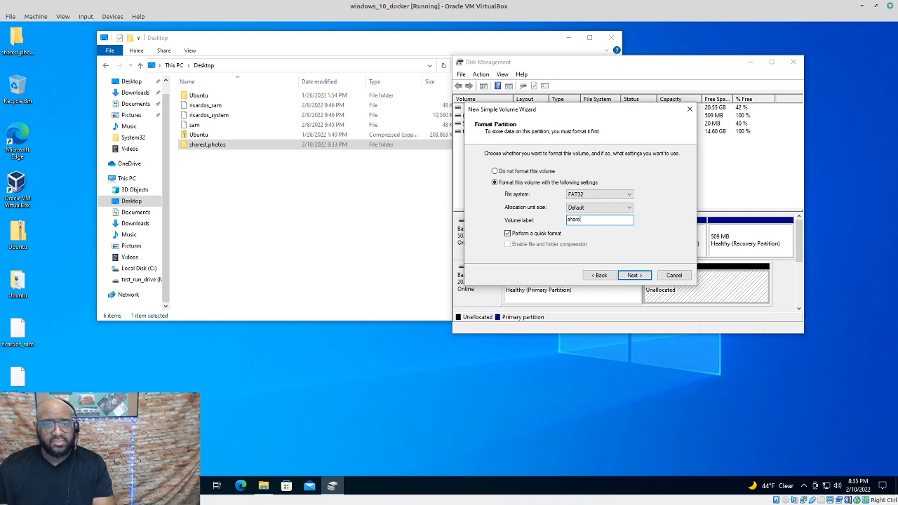
key("BackSpace")
key("BackSpace")
key("BackSpace")
key("BackSpace")
key("BackSpace")
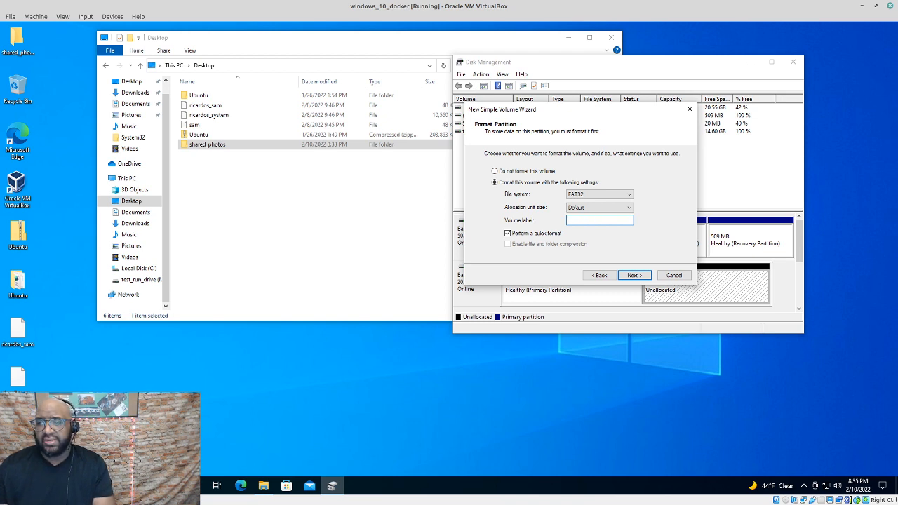
Re-select the file system (NTFS) and enter the volume label shared_to_photos
left_click(630, 195)
left_click(597, 209)
left_click(601, 220)
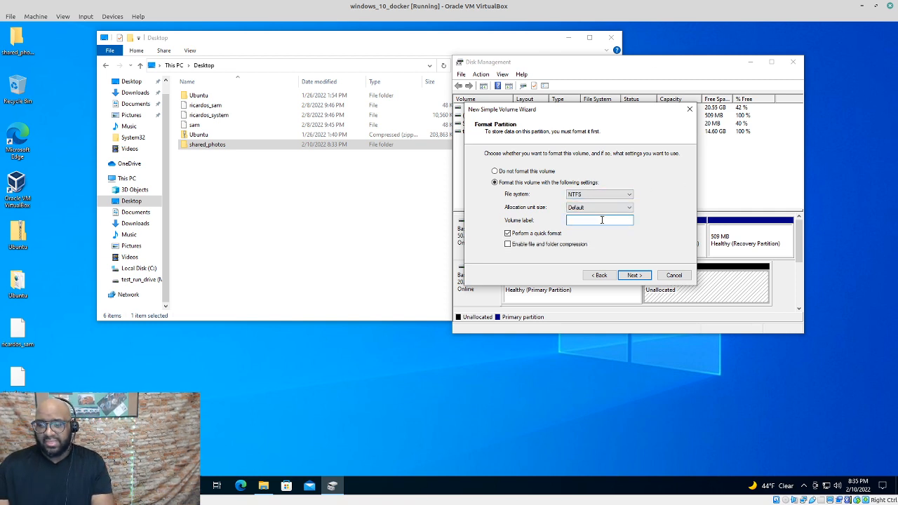
type("ph")
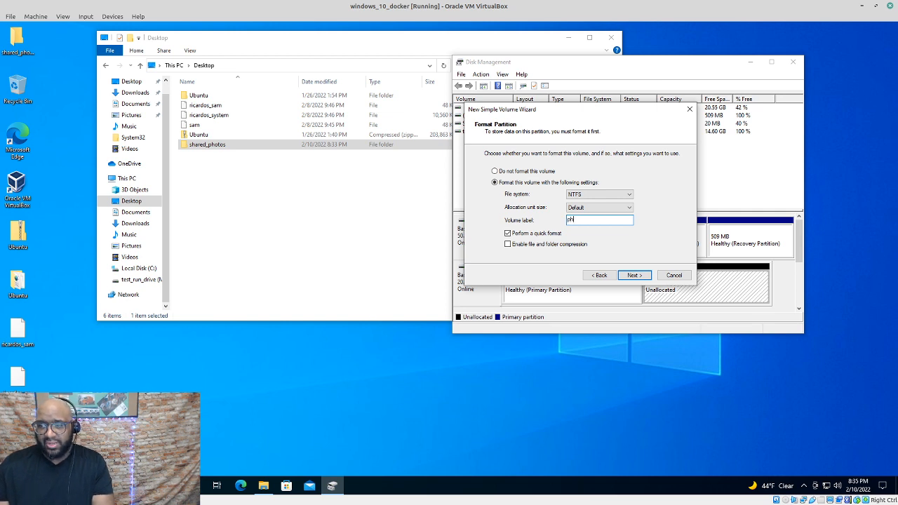
key("BackSpace")
key("BackSpace")
type("shared")
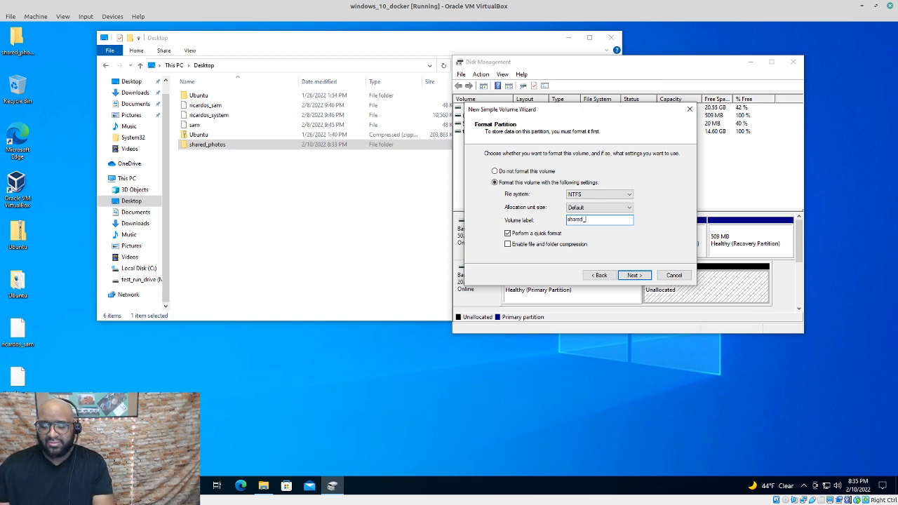
type("_photos")
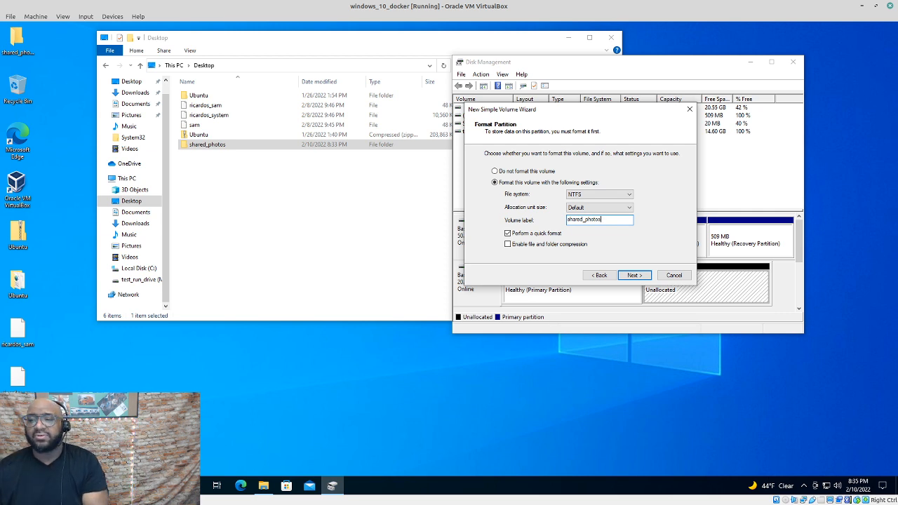
key("BackSpace")
key("BackSpace")
key("BackSpace")
key("BackSpace")
key("BackSpace")
key("BackSpace")
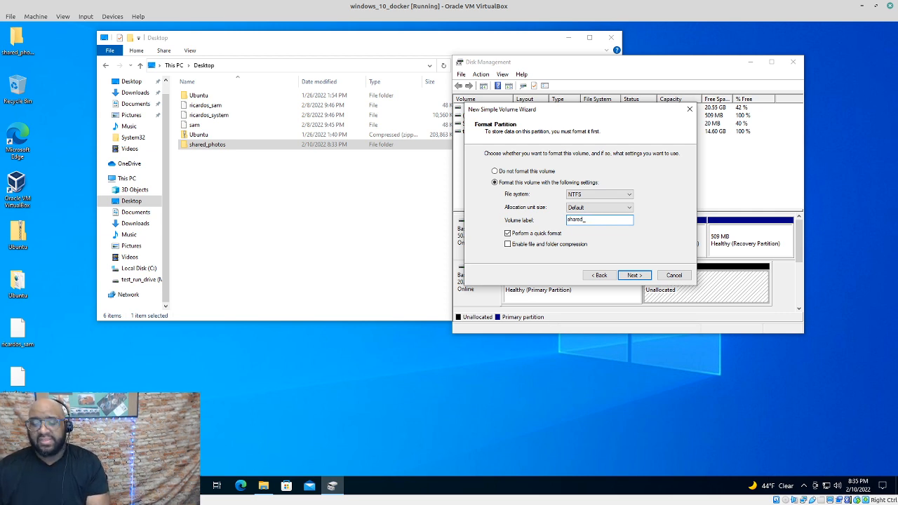
type("to_photos")
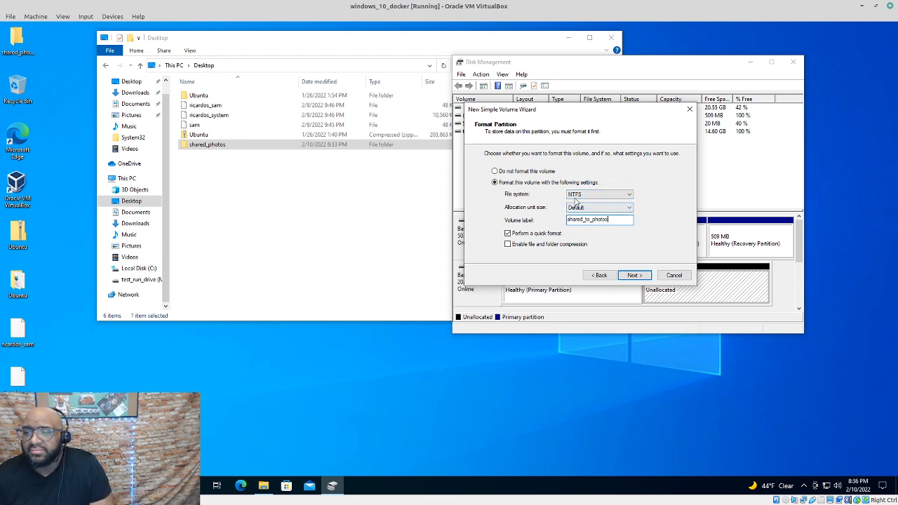
Switch the file system to FAT32, relabel the volume photos_shr, and advance to the final page
left_click(624, 194)
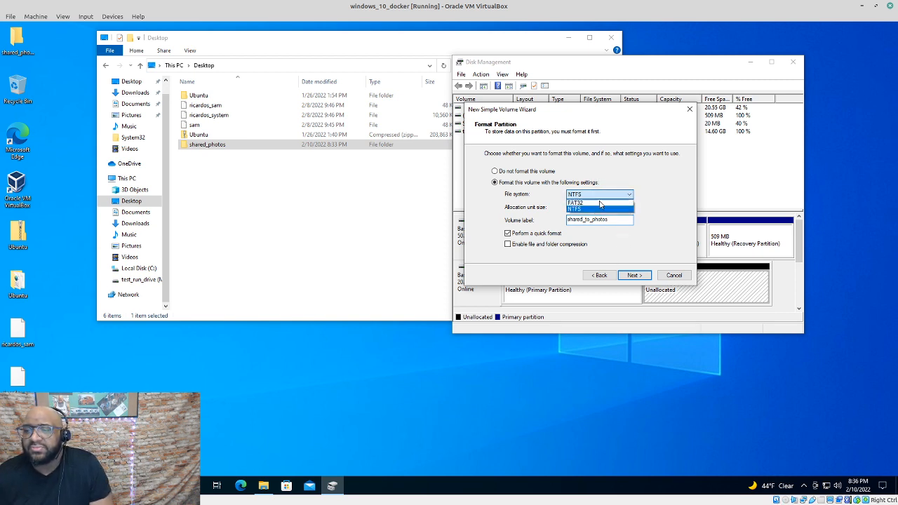
left_click(594, 211)
double_click(608, 221)
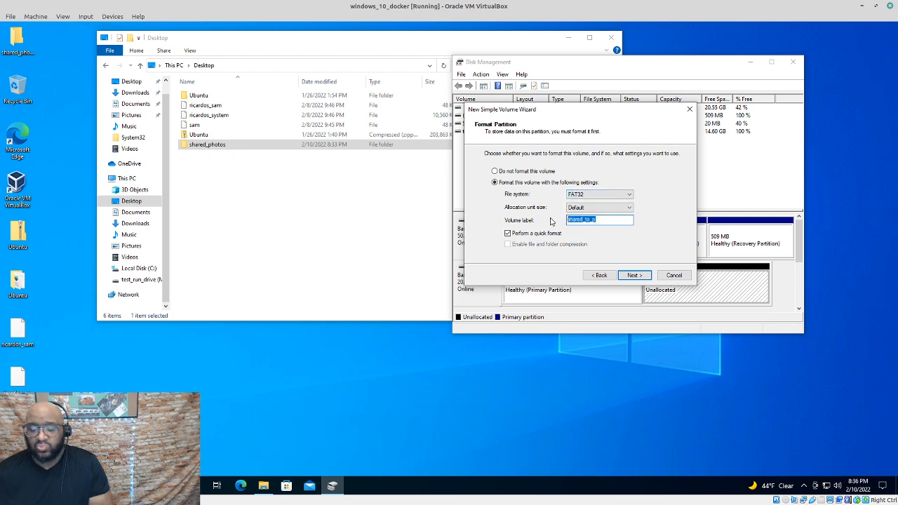
type("photos")
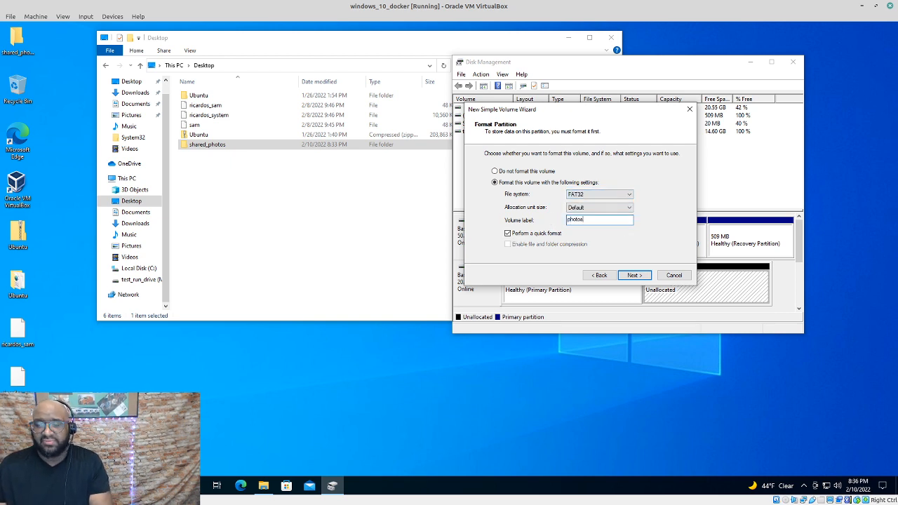
type("_s")
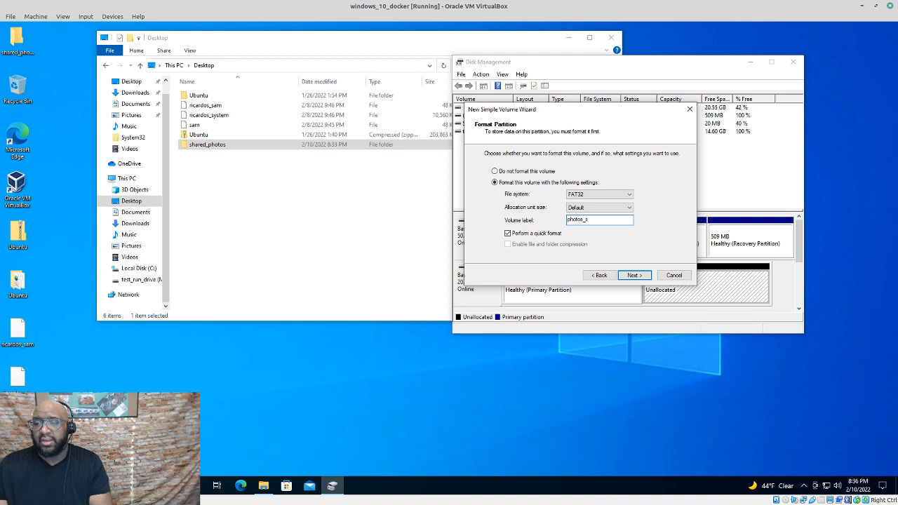
type("hre")
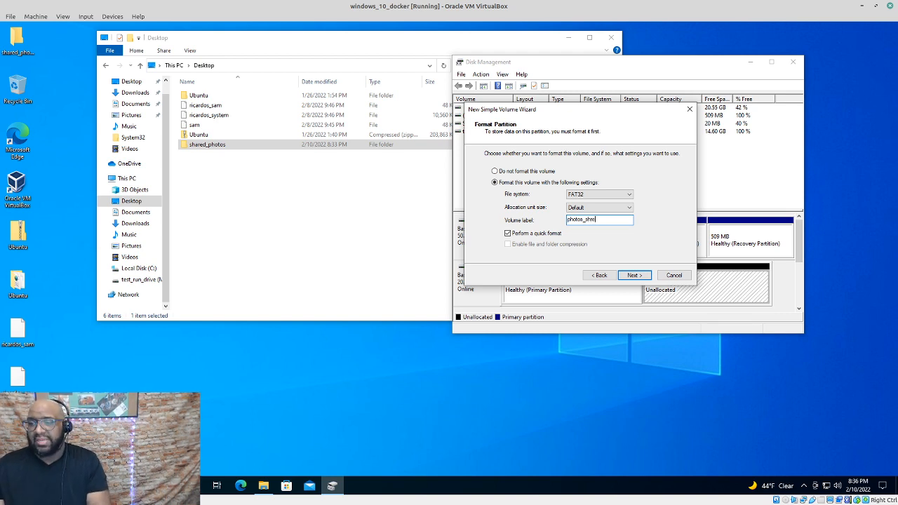
key("BackSpace")
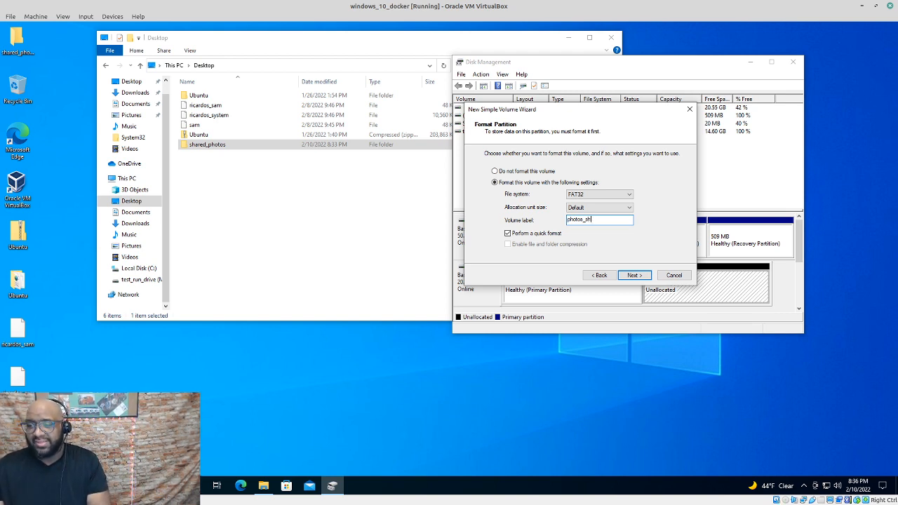
key("BackSpace")
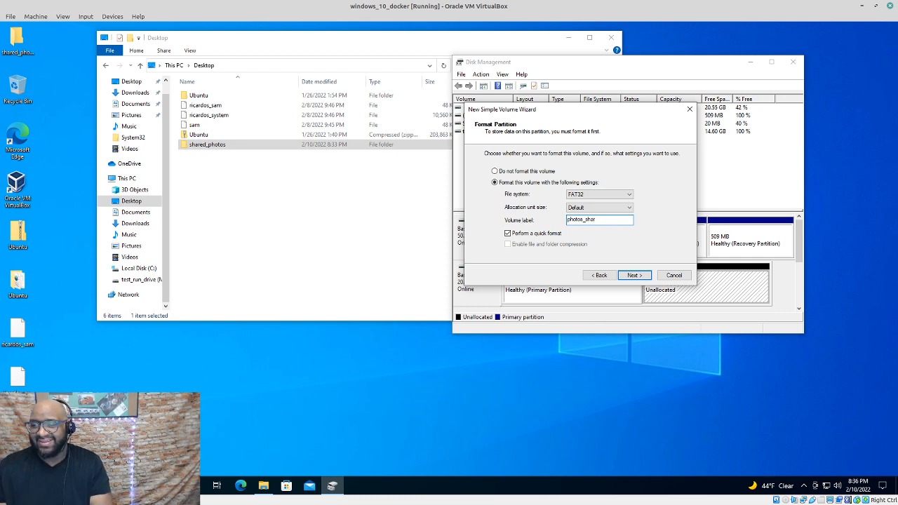
key("BackSpace")
key("BackSpace")
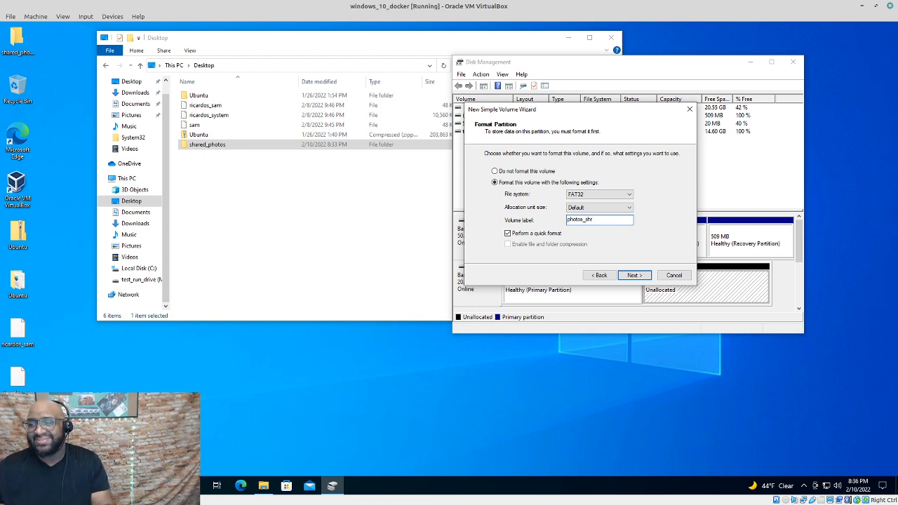
left_click(640, 275)
Complete the wizard, then select the new PHOTOS_SHR volume and the Desktop's shared_photos folder
left_click(635, 276)
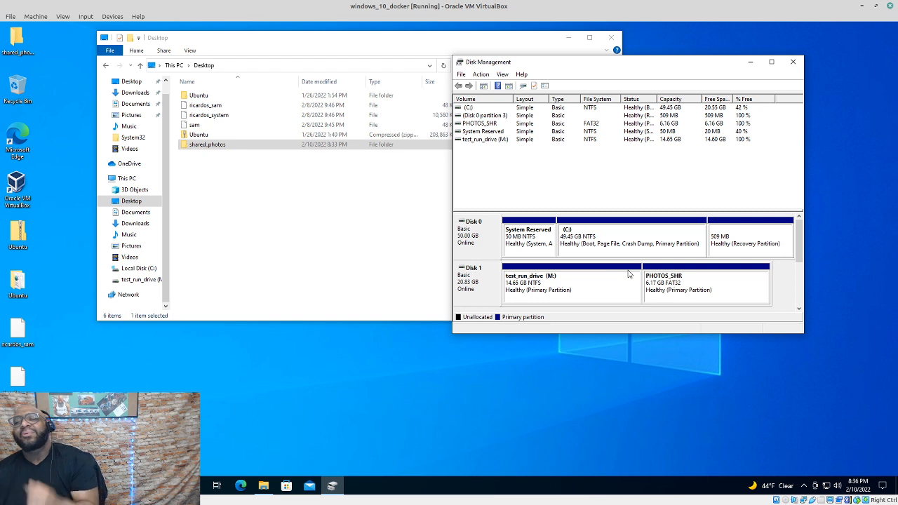
left_click(482, 125)
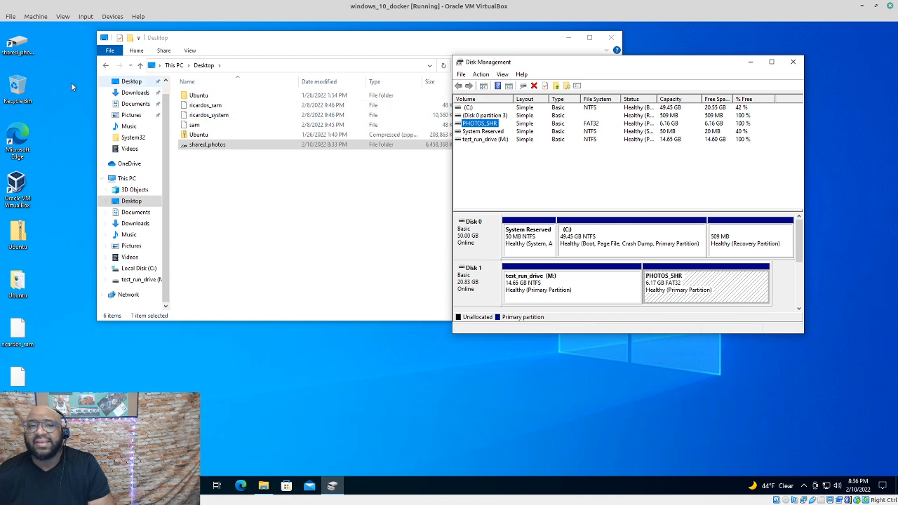
left_click(21, 43)
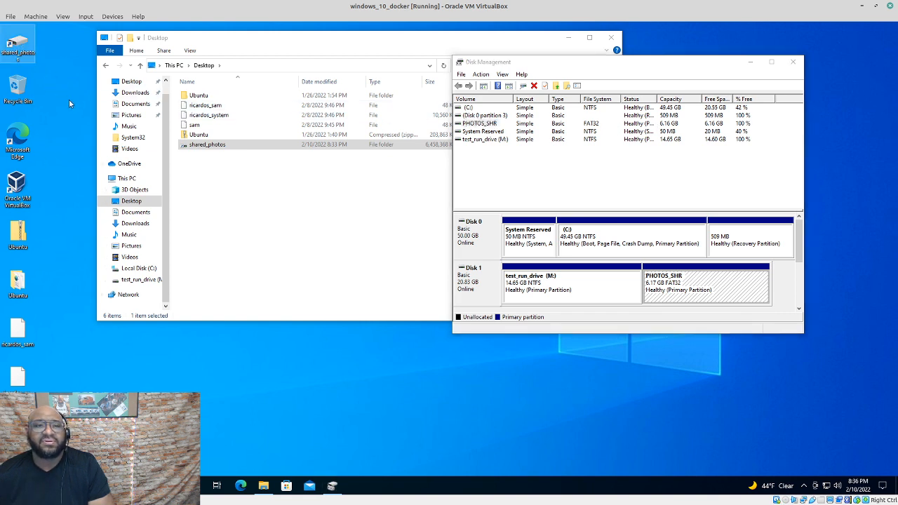
left_click(217, 150)
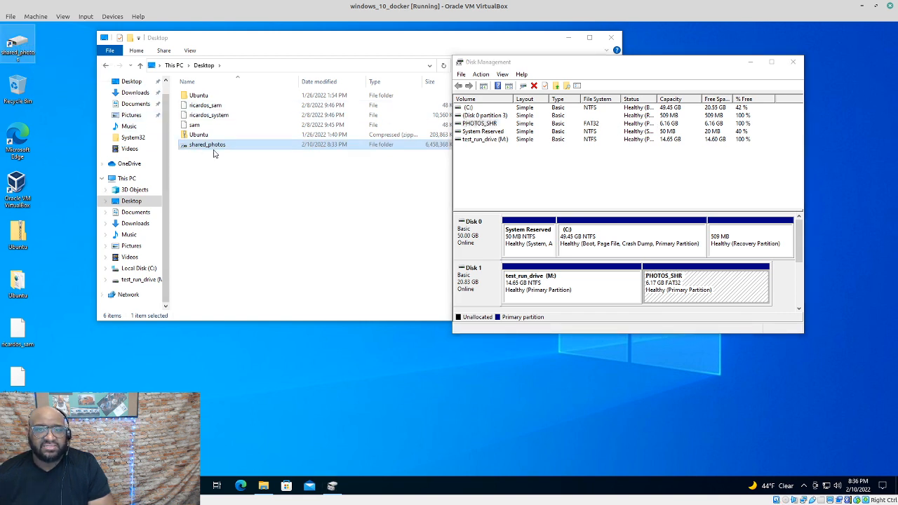
Confirm shared_photos and test_run_drive (M:) are both empty, then minimise File Explorer
double_click(233, 151)
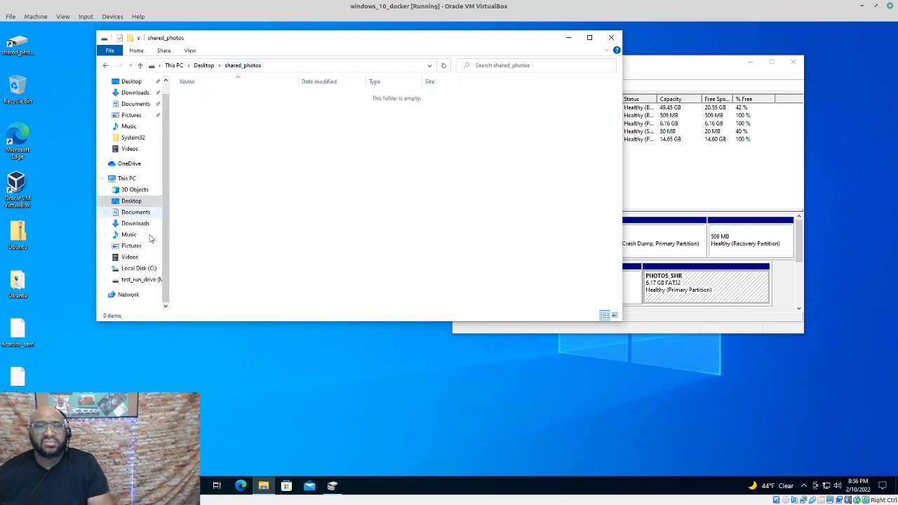
left_click(105, 284)
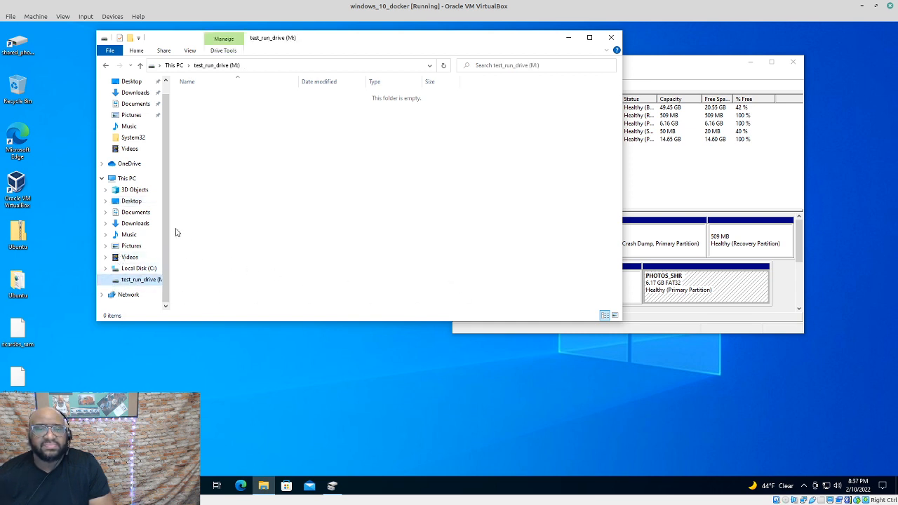
left_click(571, 38)
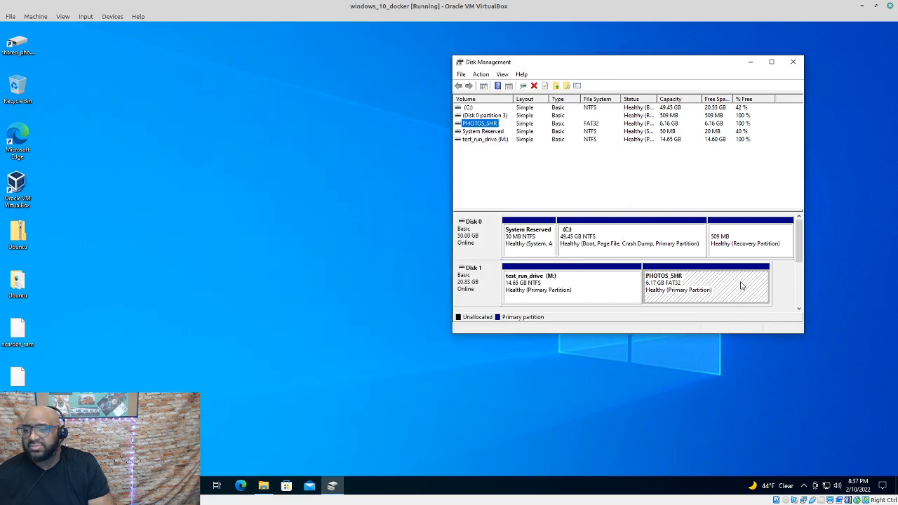
Select the Disk 1 partition blocks in Disk Management, ending on test_run_drive (M:)
left_click(742, 285)
left_click(634, 291)
left_click(745, 294)
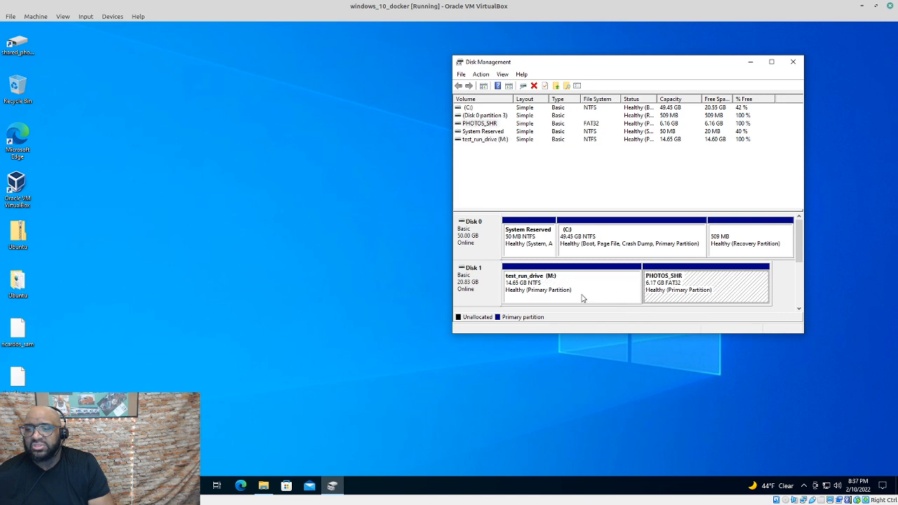
left_click(584, 297)
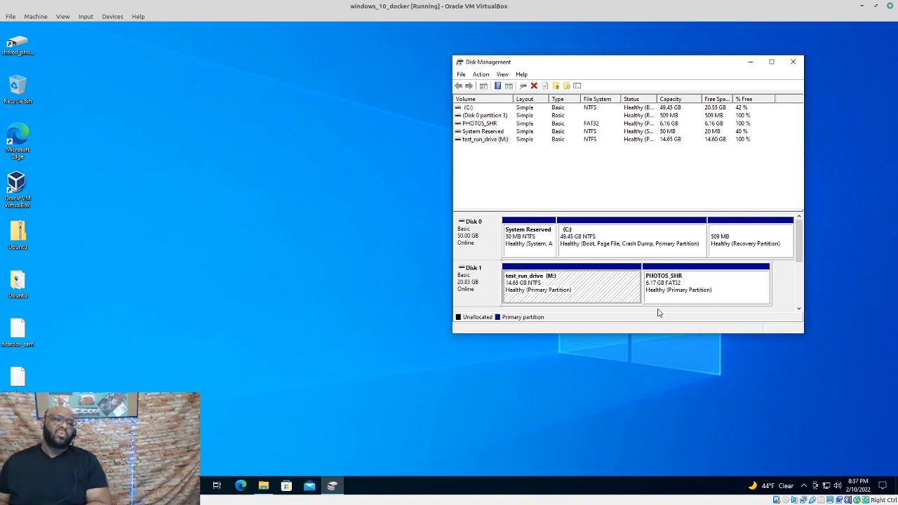
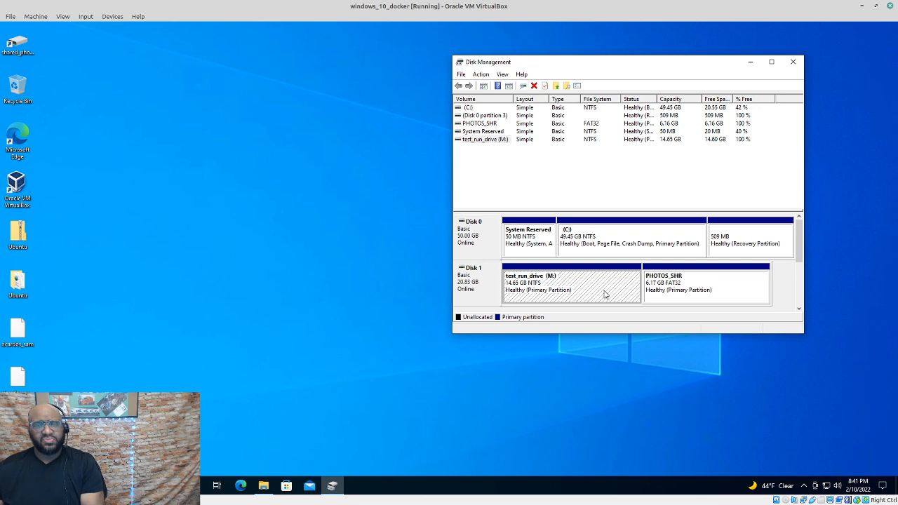
Shrink test_run_drive (M:) by 5000 MB, leaving 4.88 GB unallocated on Disk 1
right_click(605, 295)
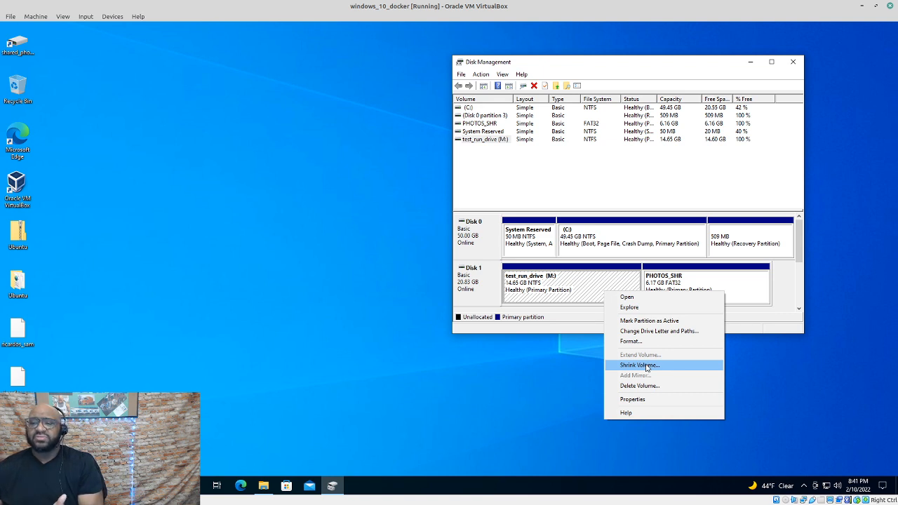
left_click(647, 366)
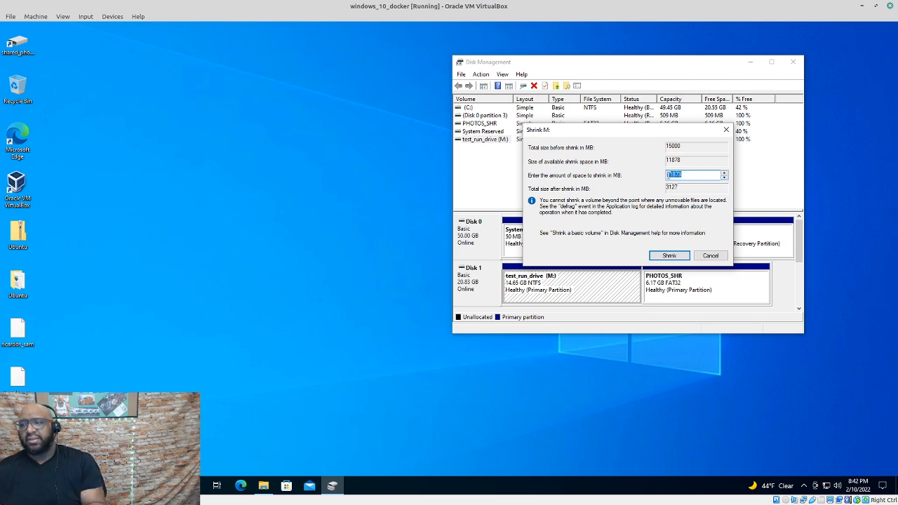
type("50000")
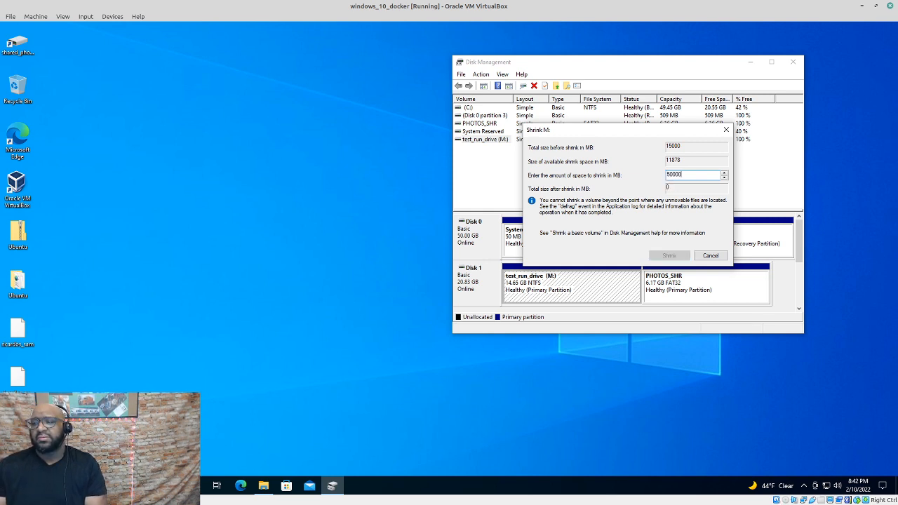
key("BackSpace")
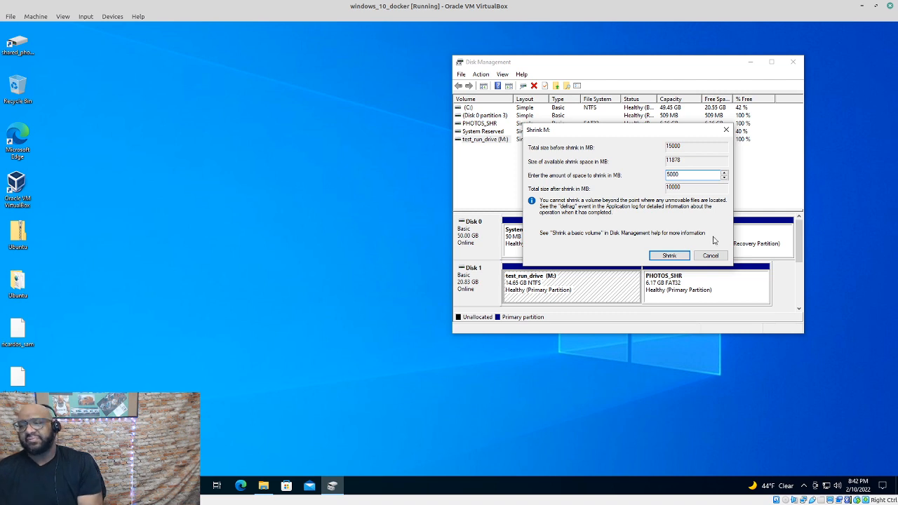
left_click(670, 255)
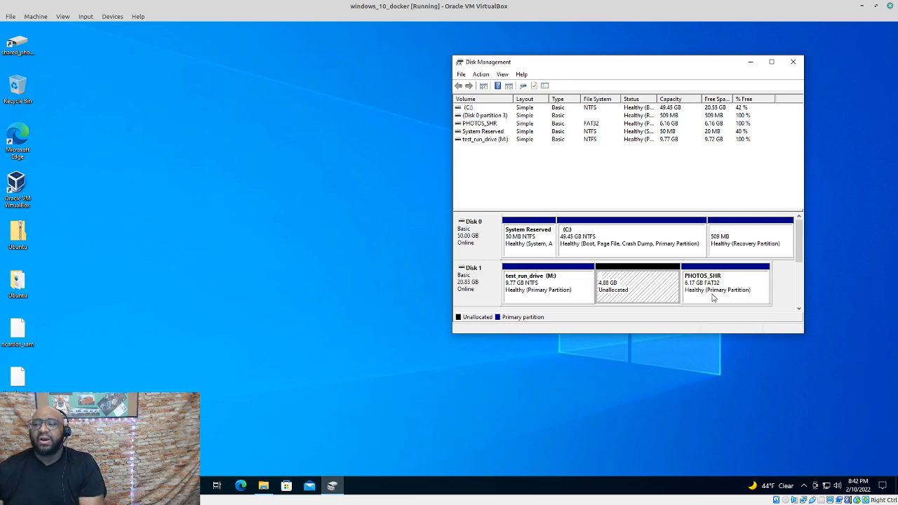
right_click(736, 281)
left_click(659, 291)
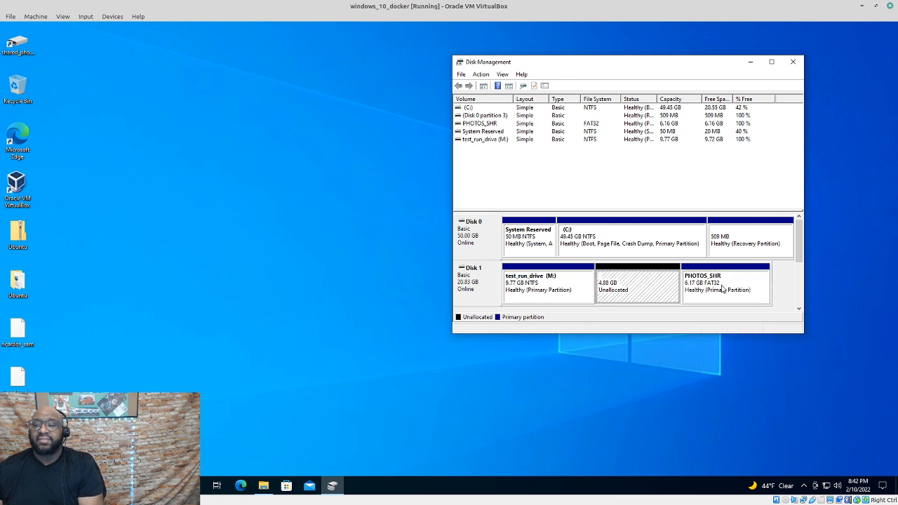
right_click(723, 280)
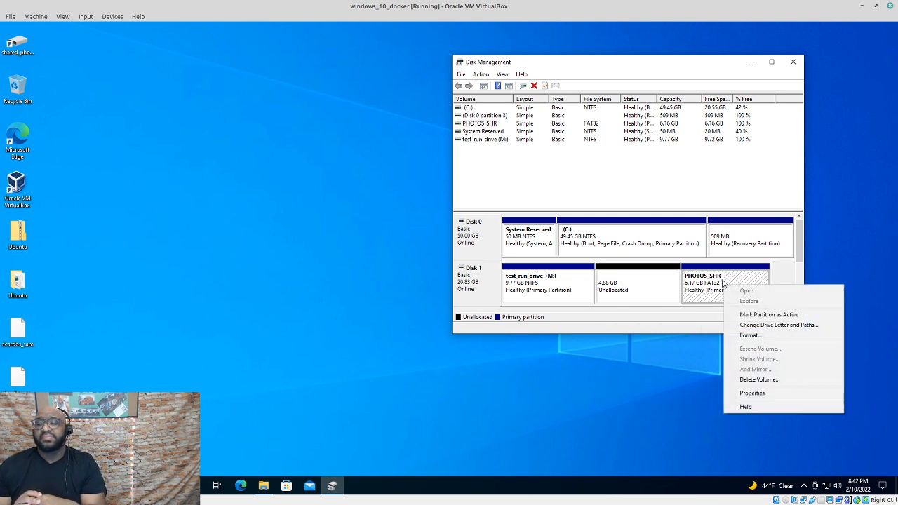
left_click(617, 292)
left_click(645, 291)
left_click(725, 293)
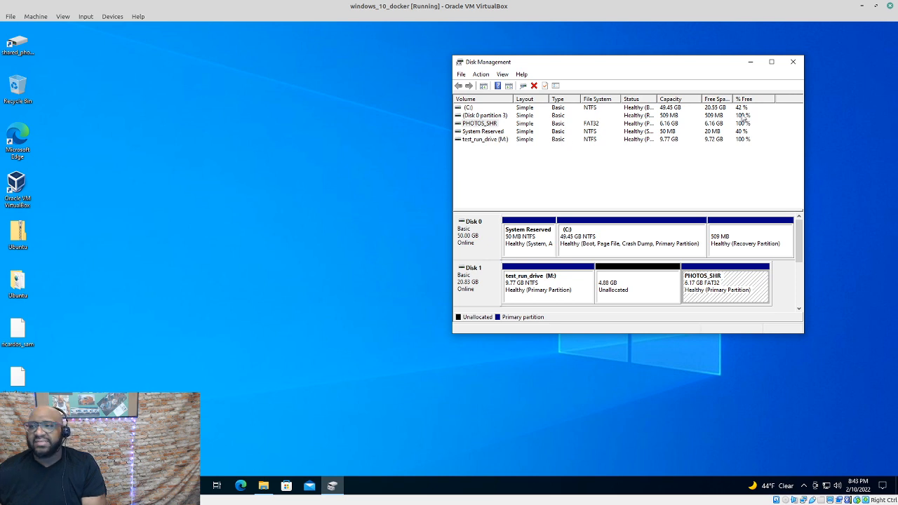
left_click(701, 168)
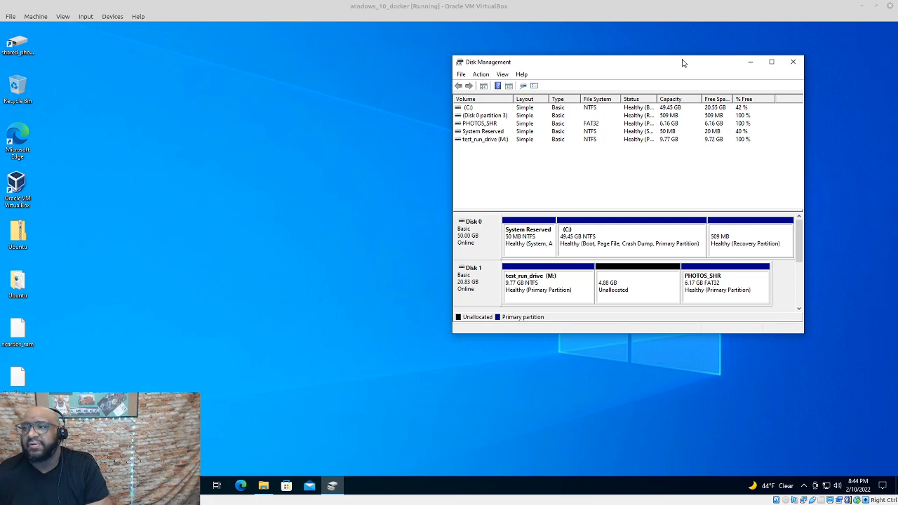
Close Disk Management and show File Explorer's Network location listing VBOXSVR
left_click_drag(682, 63, 654, 76)
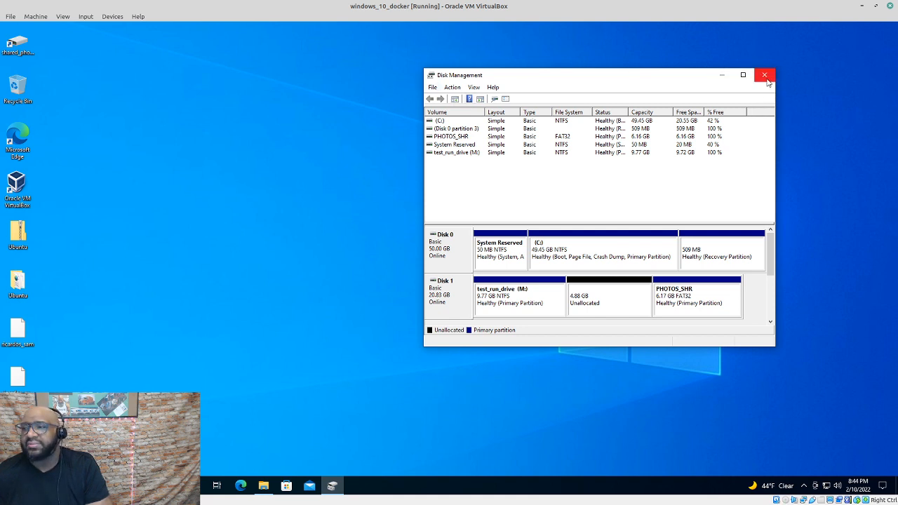
left_click(768, 82)
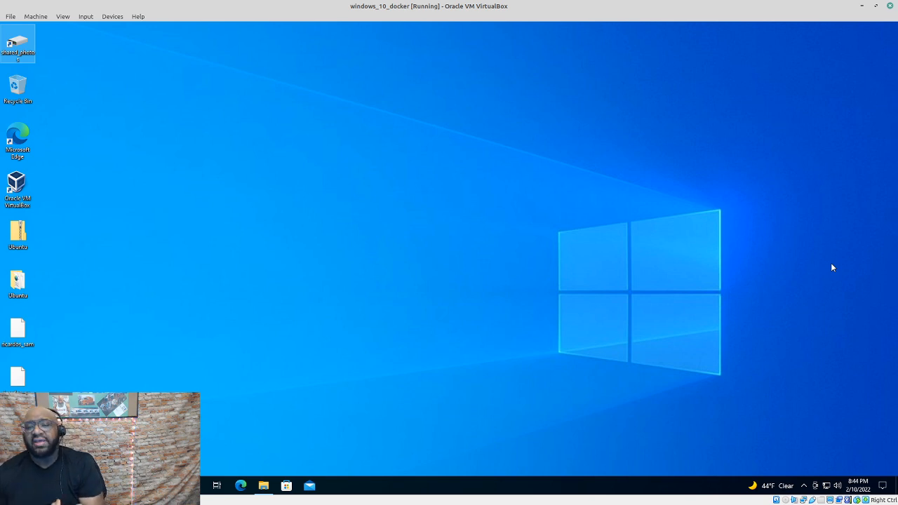
left_click(263, 485)
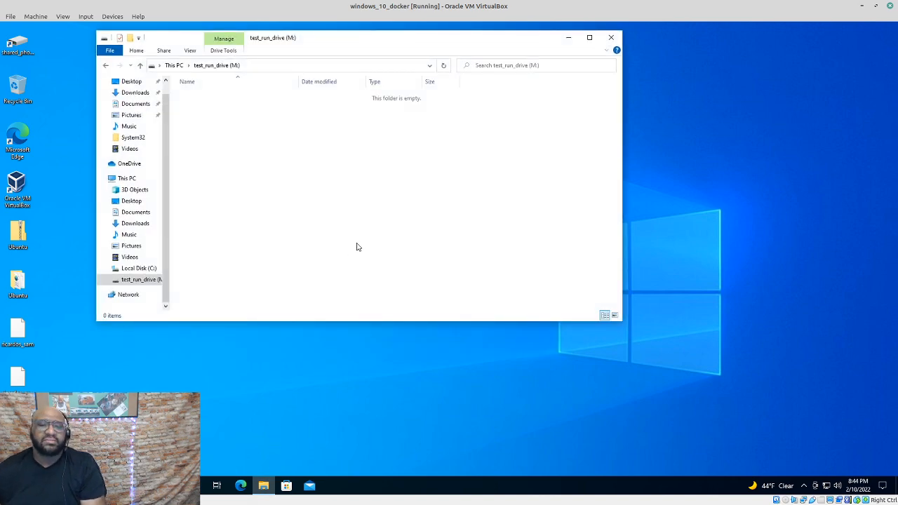
left_click_drag(341, 39, 460, 48)
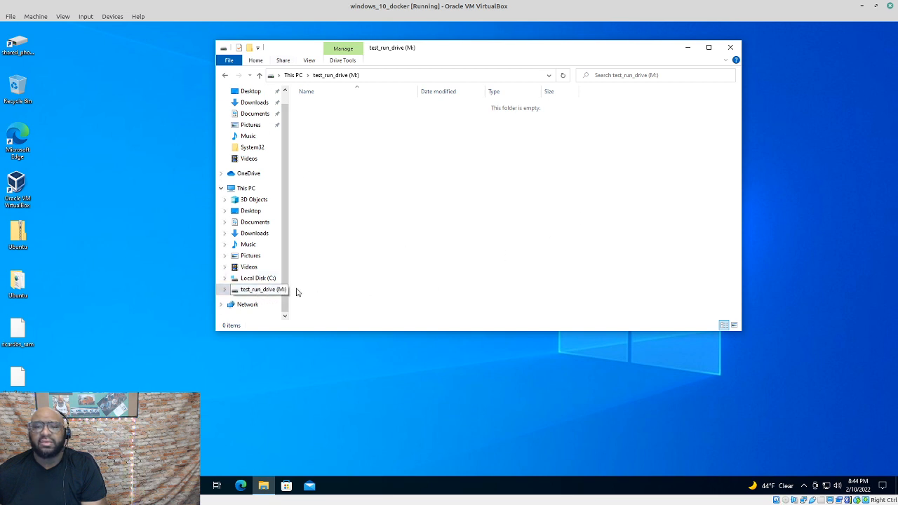
left_click(257, 307)
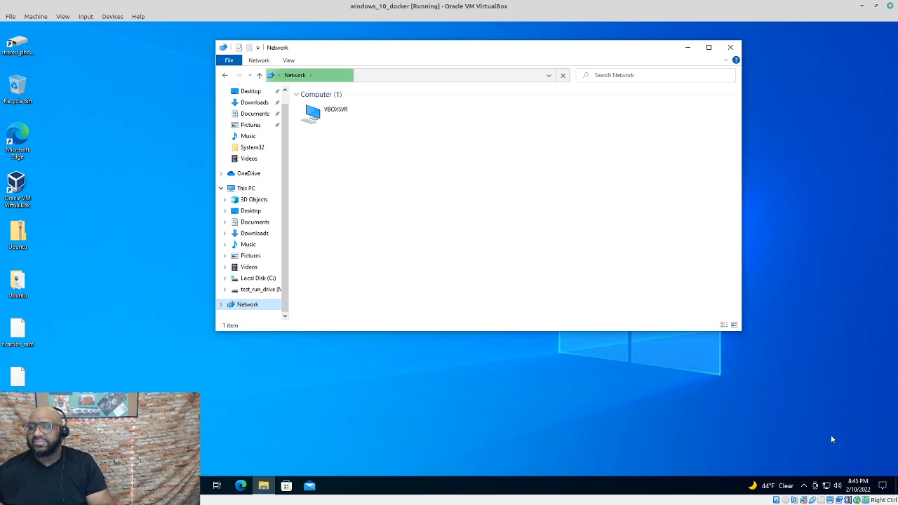
Reach Network and Sharing Center through the tray icon's Network & Internet settings
right_click(827, 487)
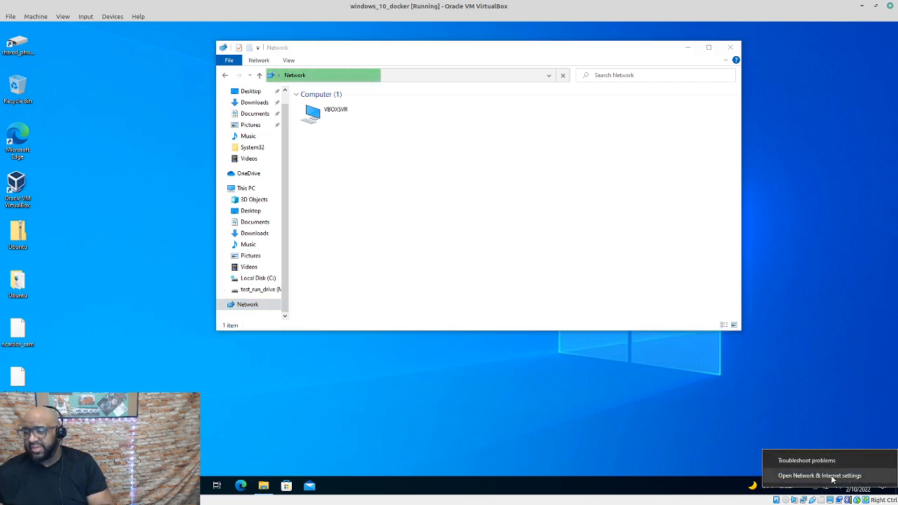
left_click(829, 476)
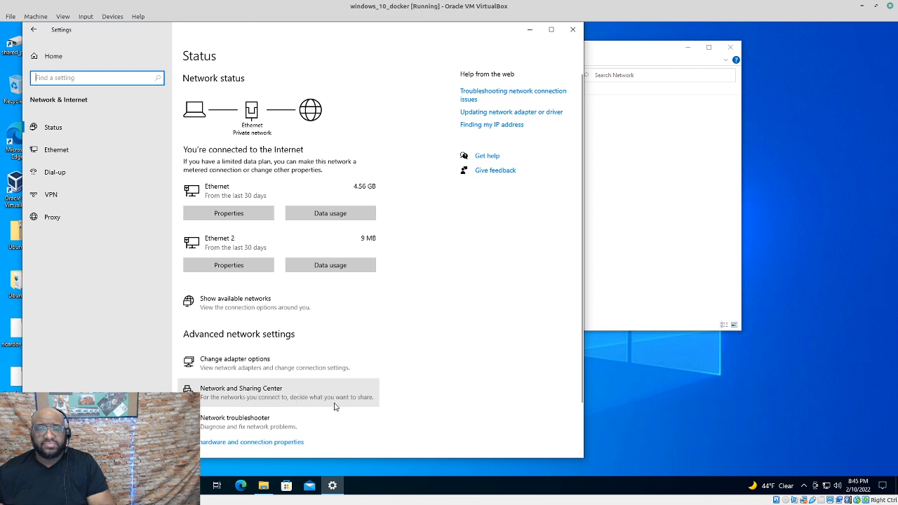
left_click(291, 395)
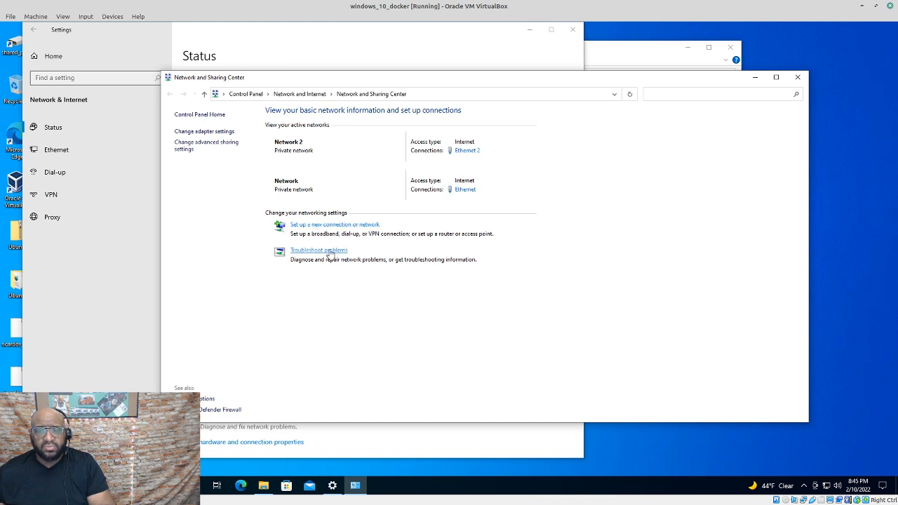
Turn on public folder sharing under All Networks, then review the Guest/Public and Private profiles
left_click(222, 146)
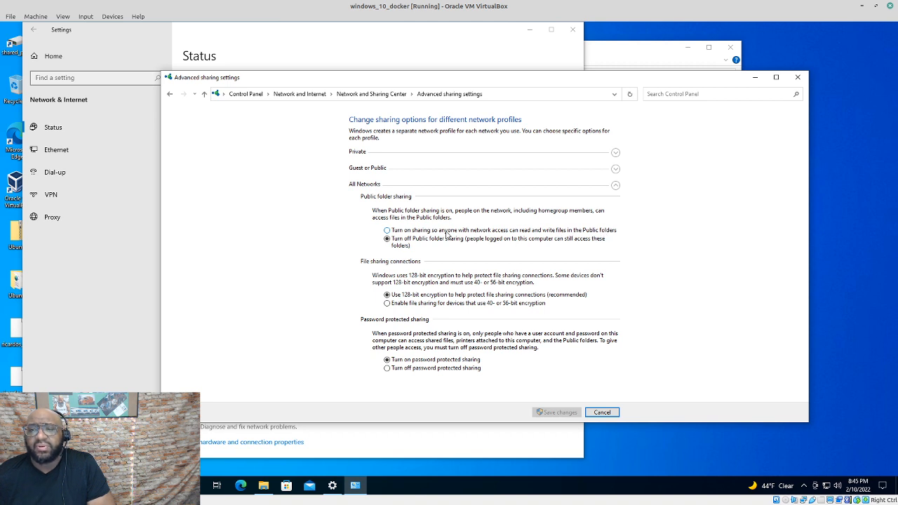
left_click(387, 231)
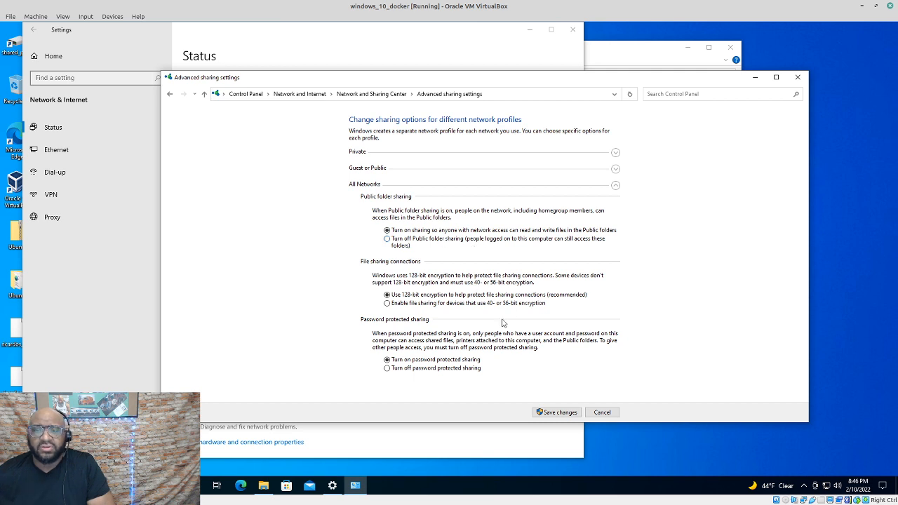
left_click(616, 186)
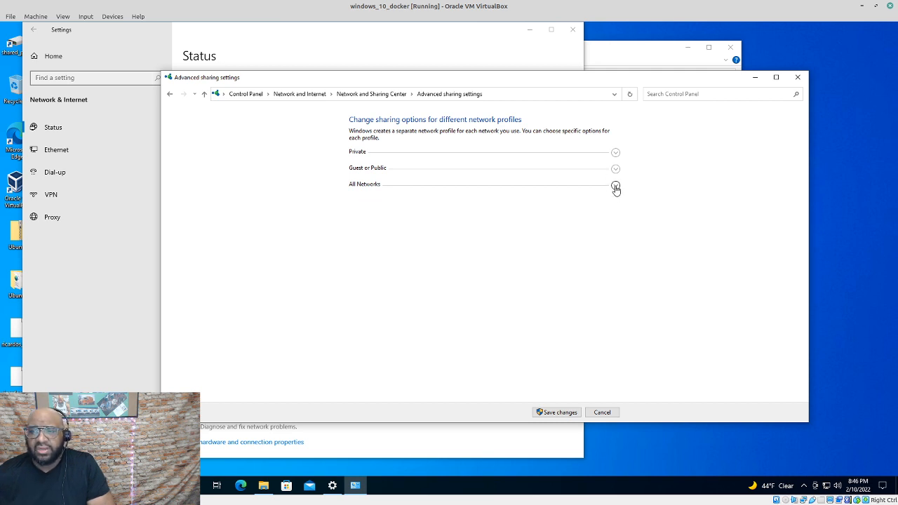
left_click(615, 185)
left_click(616, 170)
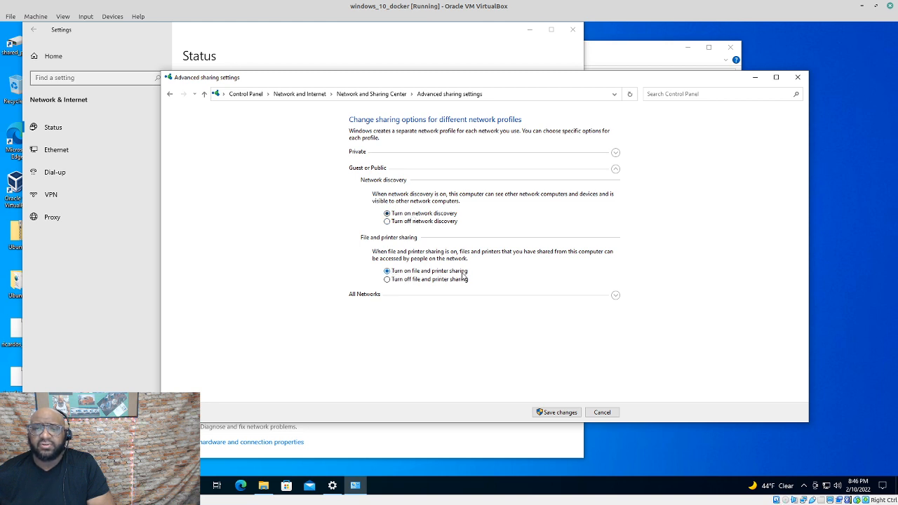
left_click(616, 169)
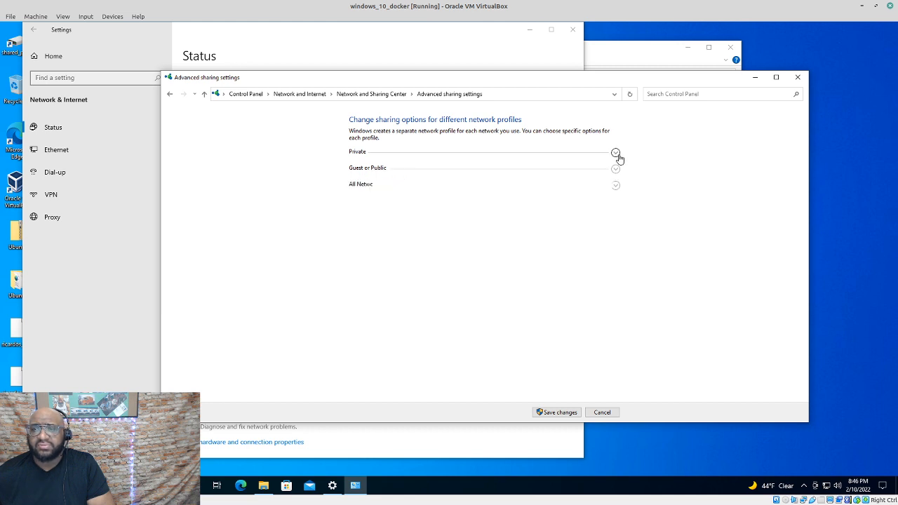
left_click(616, 153)
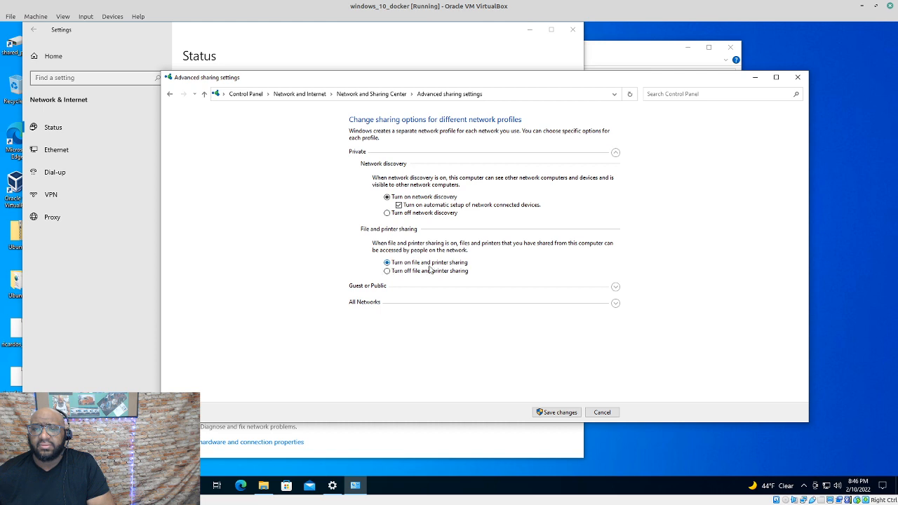
left_click(616, 153)
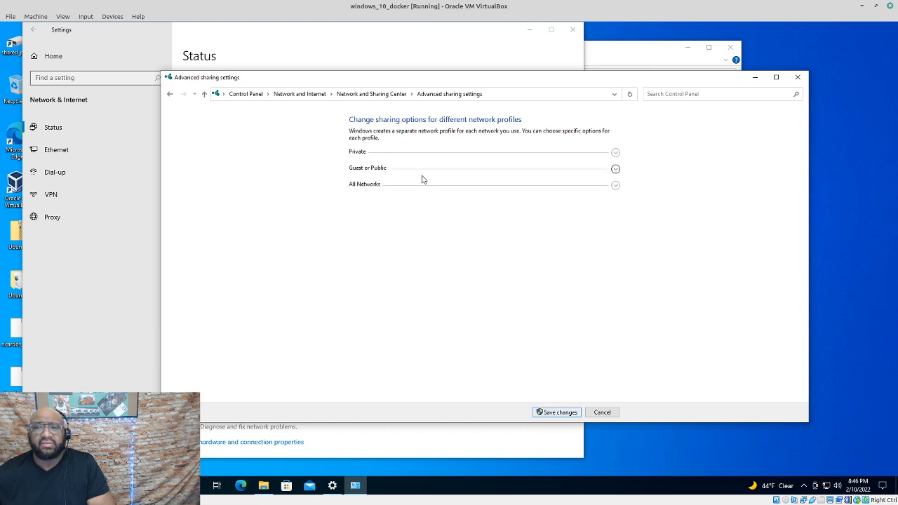
Re-enable public folder sharing in Advanced sharing settings and save the changes
right_click(829, 490)
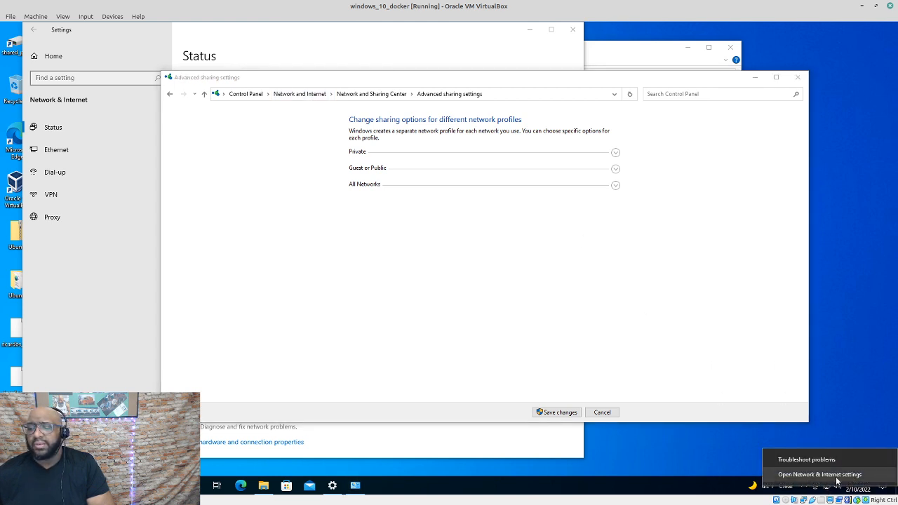
left_click(105, 485)
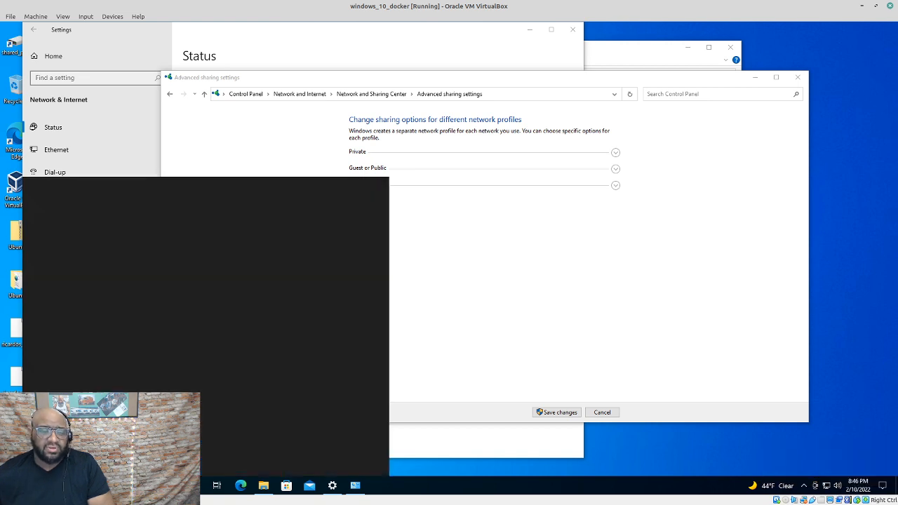
left_click(638, 284)
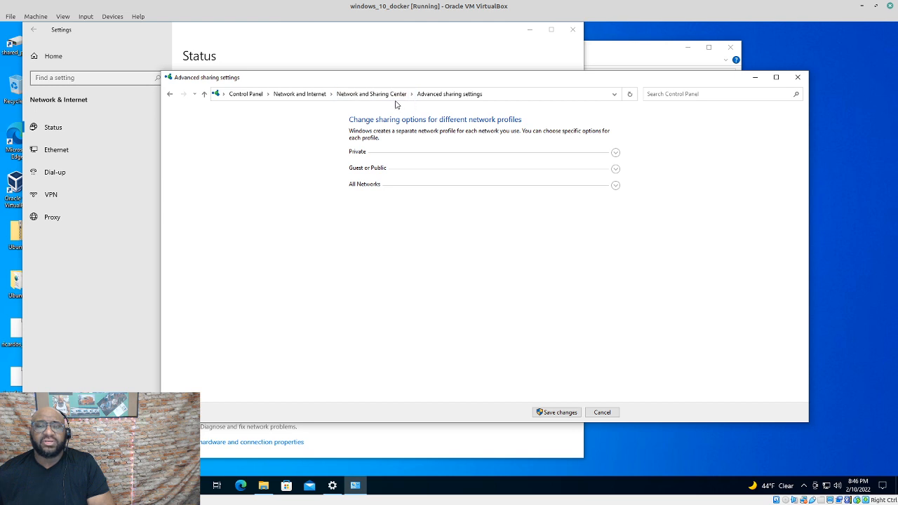
left_click(309, 94)
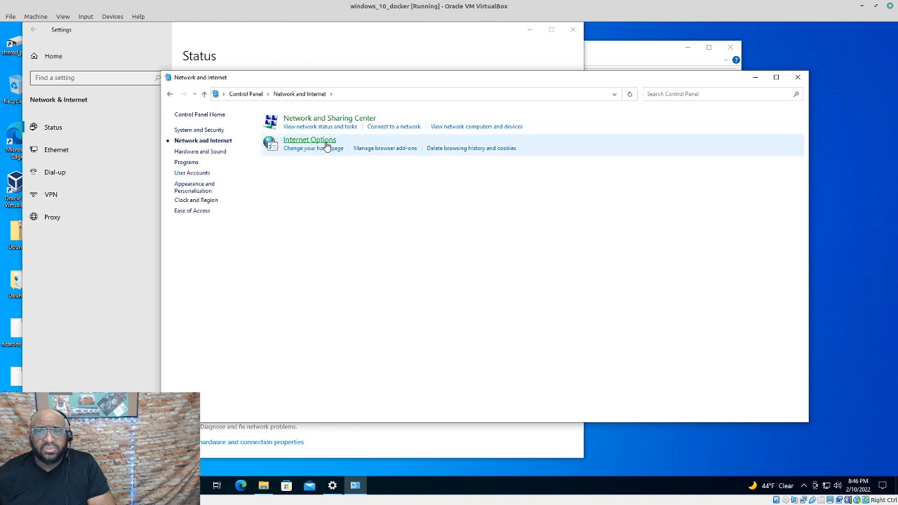
left_click(332, 120)
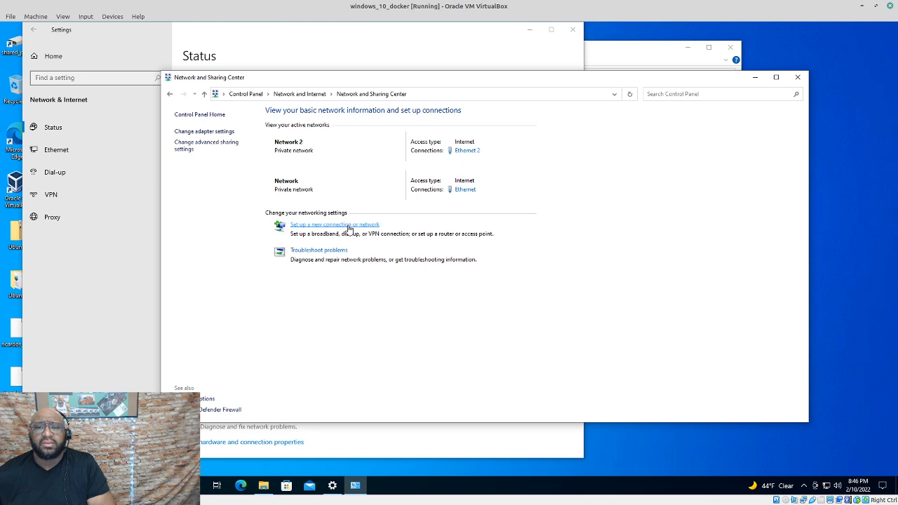
left_click(214, 145)
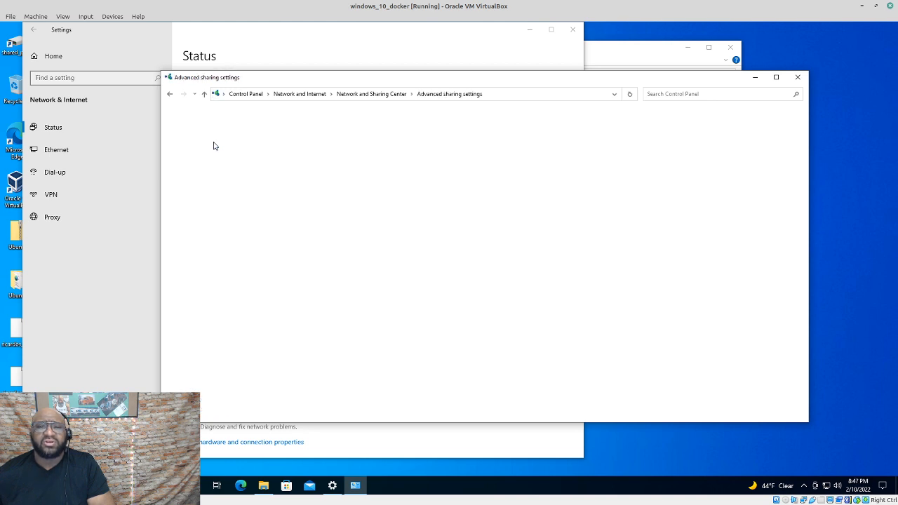
left_click(387, 231)
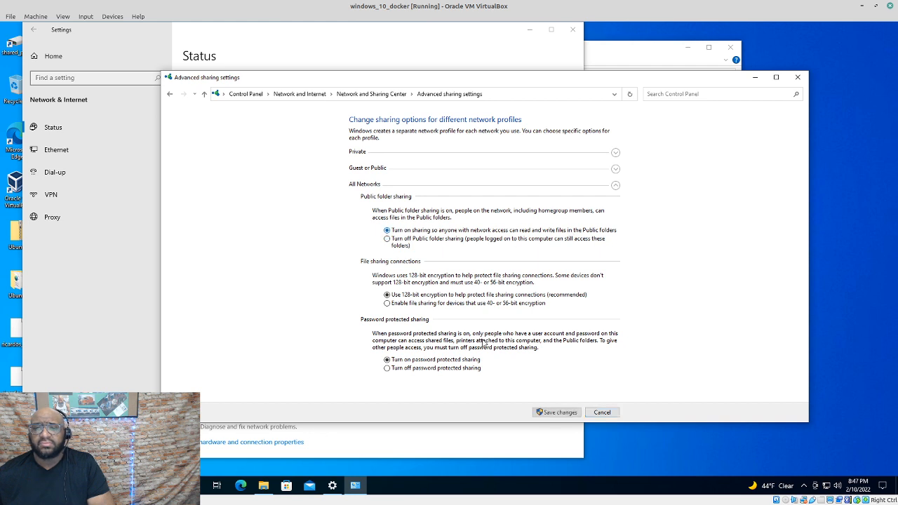
left_click(566, 414)
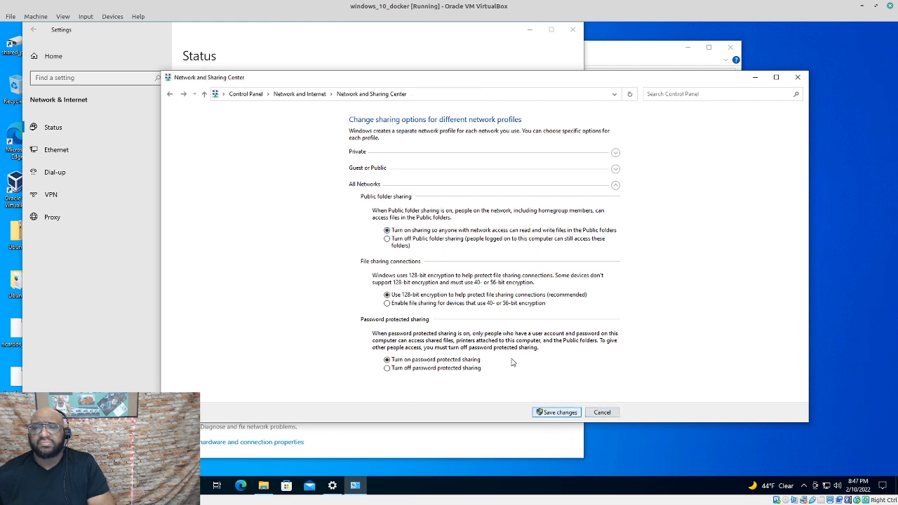
Close Network and Sharing Center and the network Settings window, back to the Network view
left_click(798, 77)
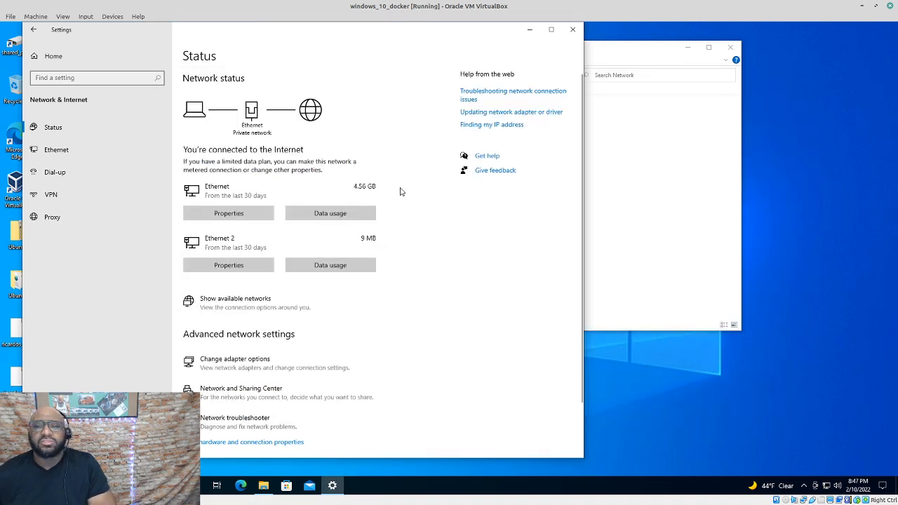
left_click(573, 29)
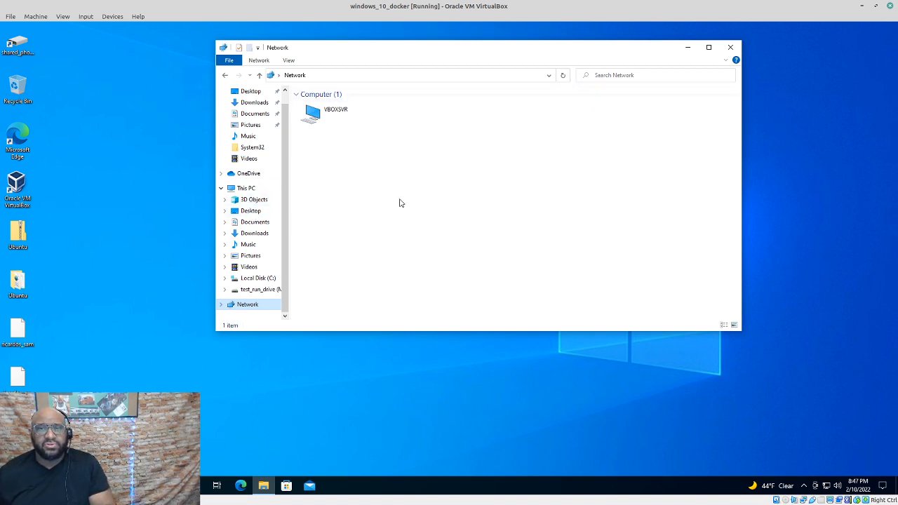
right_click(261, 293)
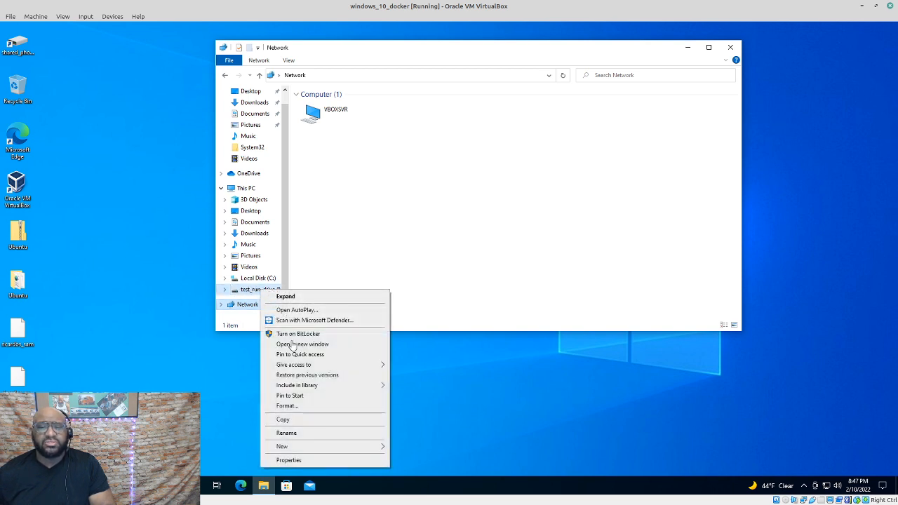
Share test_run_drive (M:) as for_all in Advanced Sharing and bring up its permissions
left_click(337, 462)
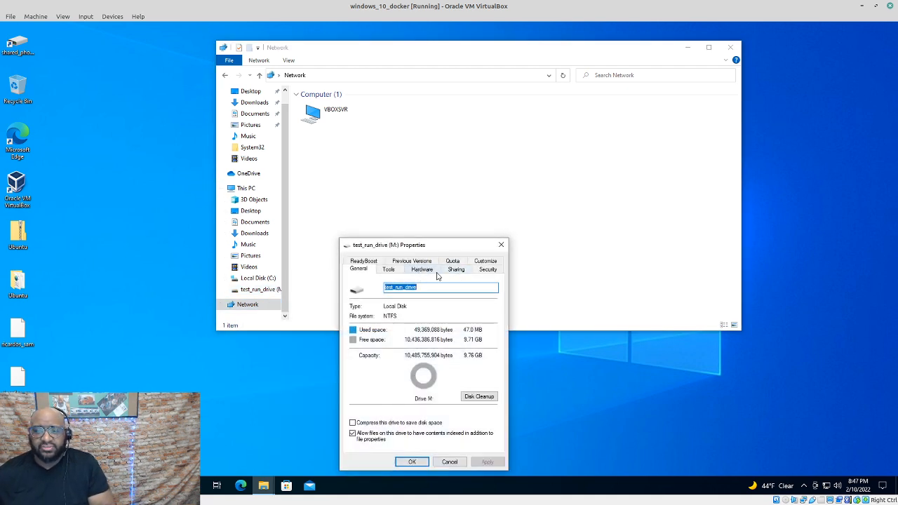
left_click(456, 270)
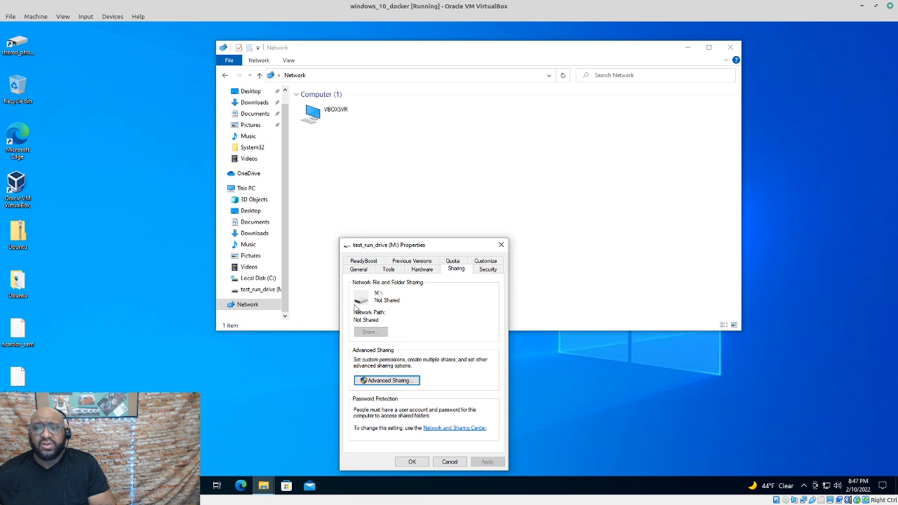
left_click(403, 381)
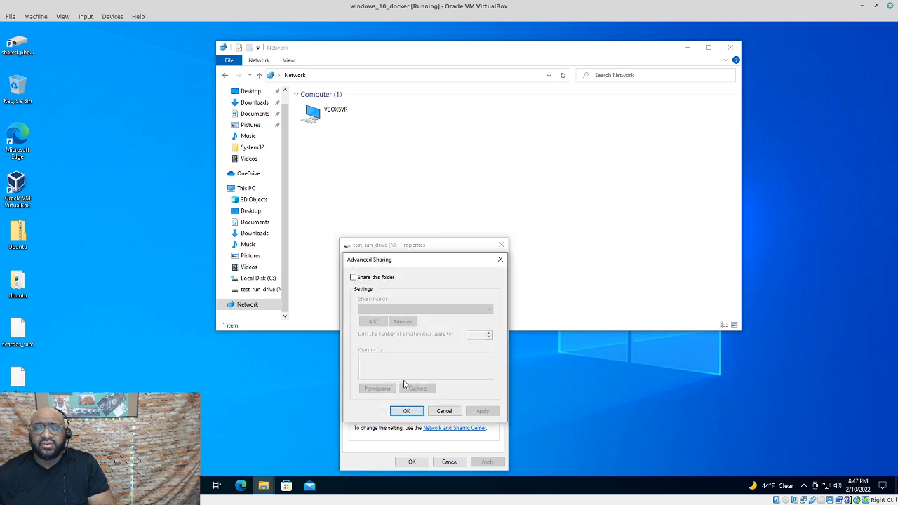
left_click(353, 277)
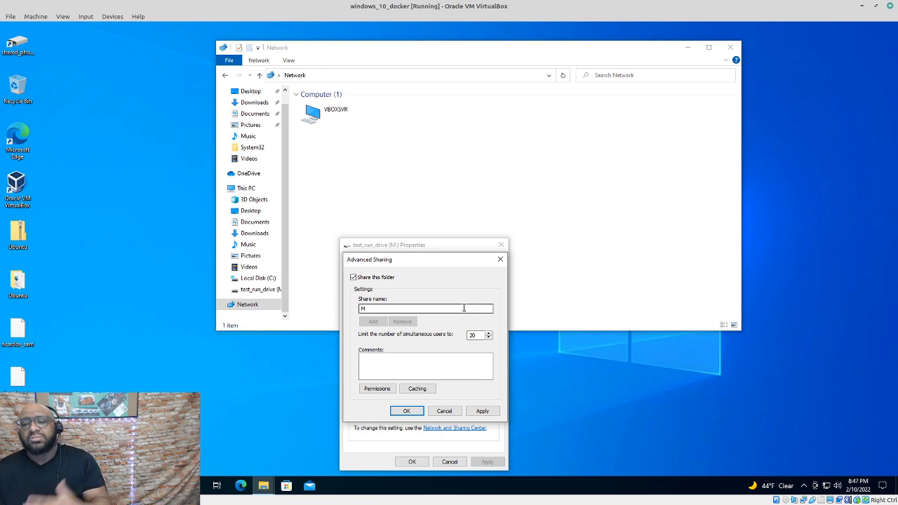
left_click_drag(462, 309, 348, 306)
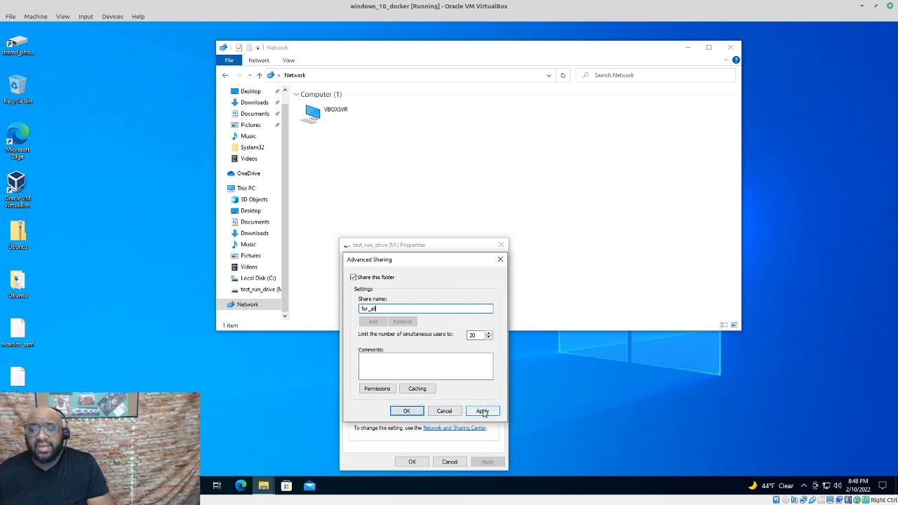
left_click(375, 390)
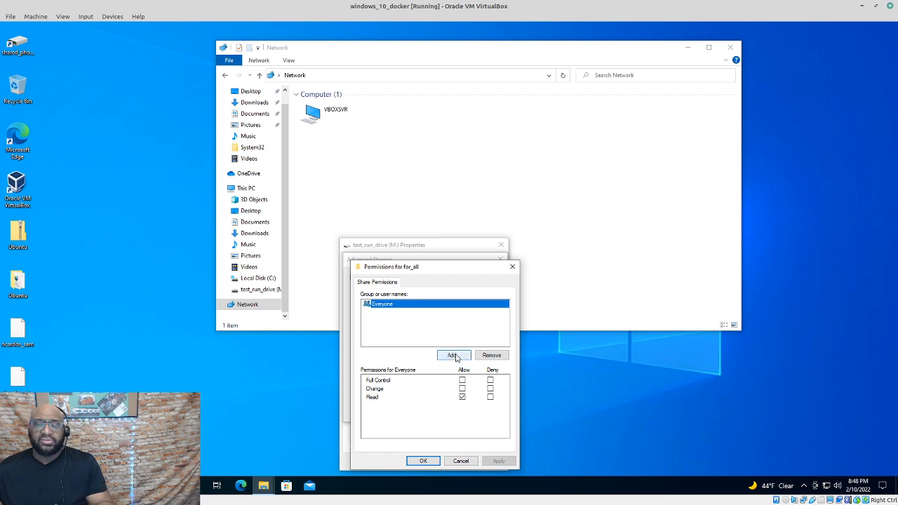
Allow Everyone Full Control on for_all, apply both dialogs and close the drive properties
left_click(462, 380)
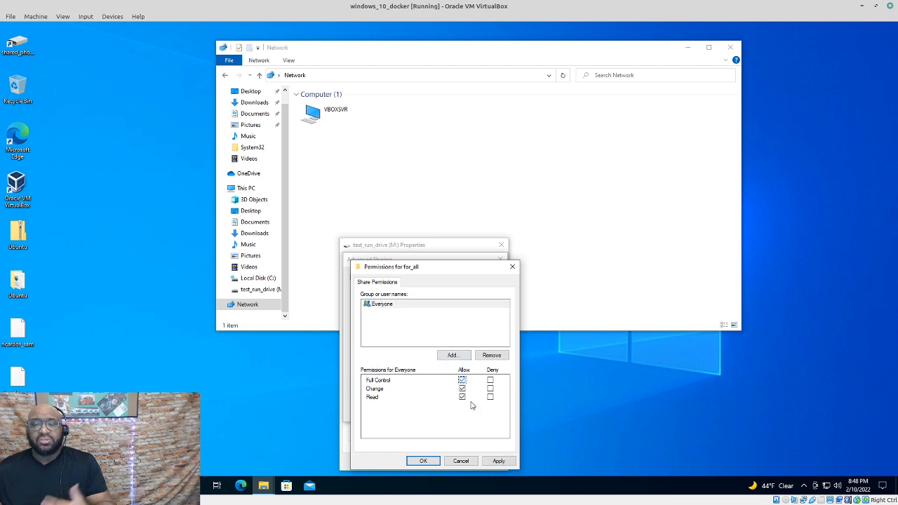
left_click(498, 461)
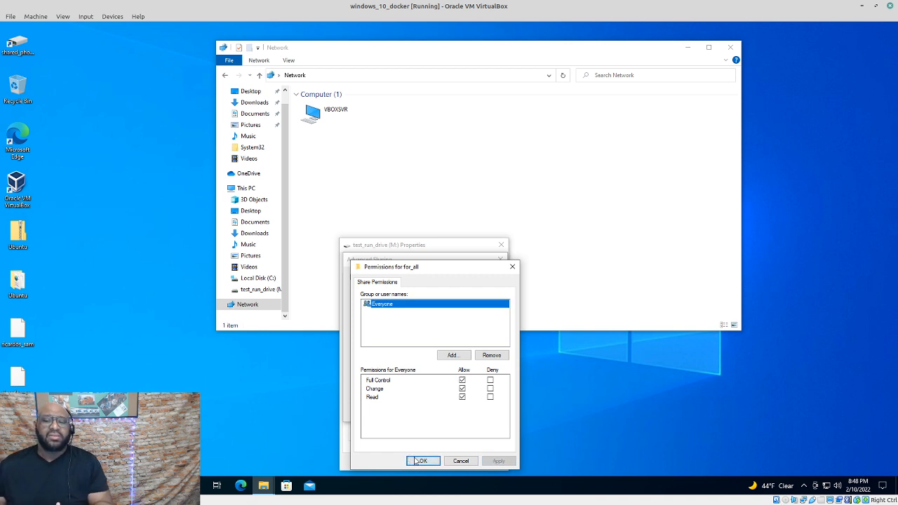
left_click(413, 461)
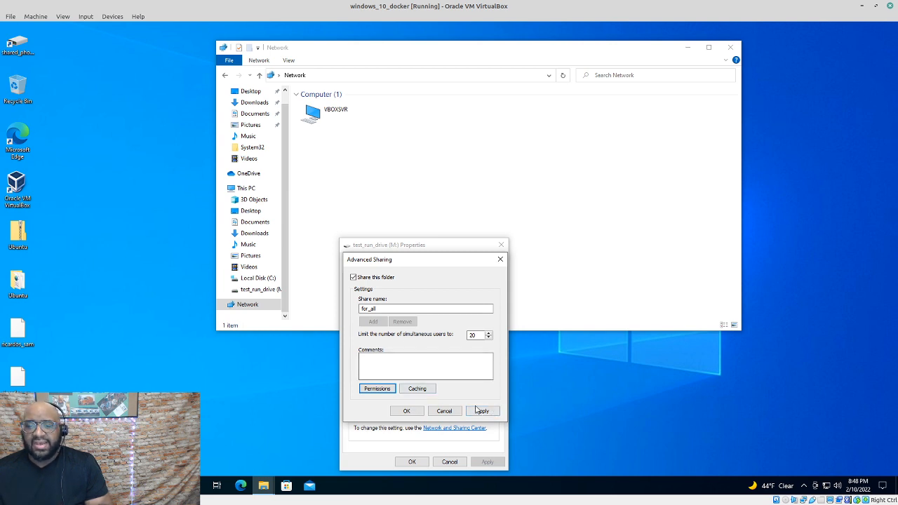
left_click(489, 414)
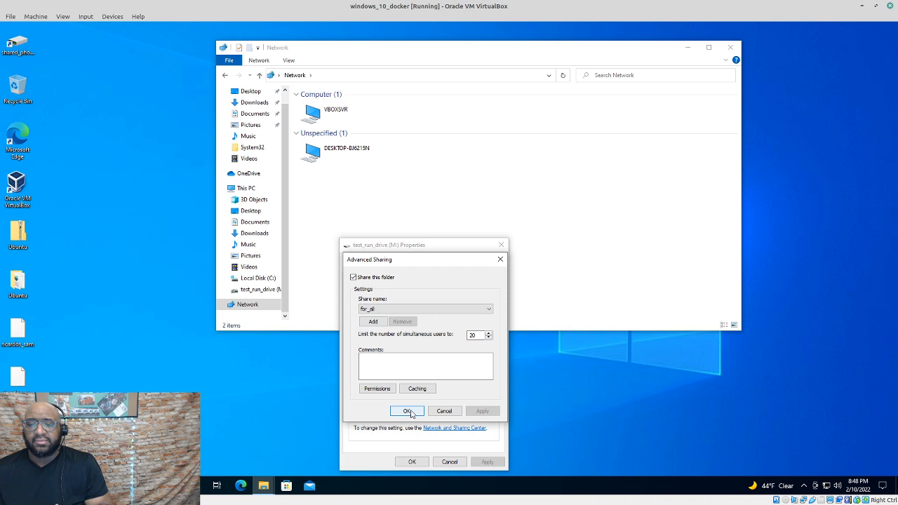
left_click(408, 412)
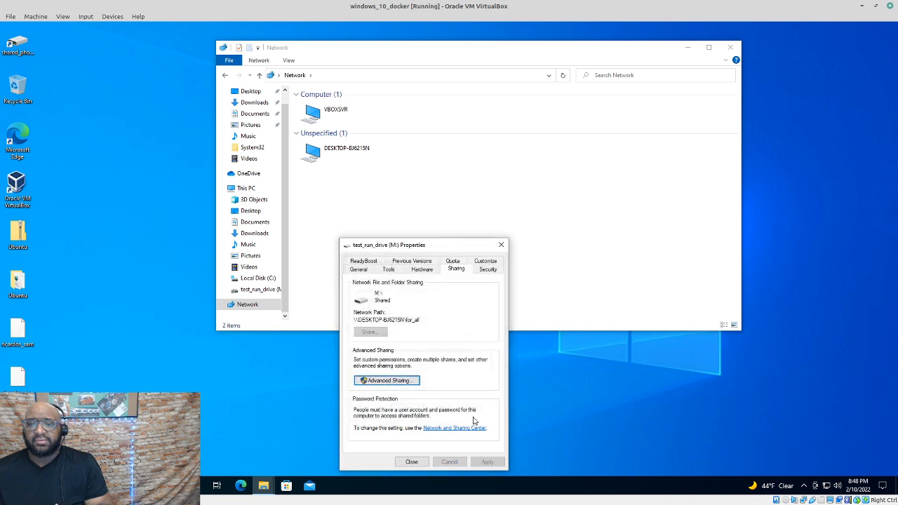
left_click(411, 461)
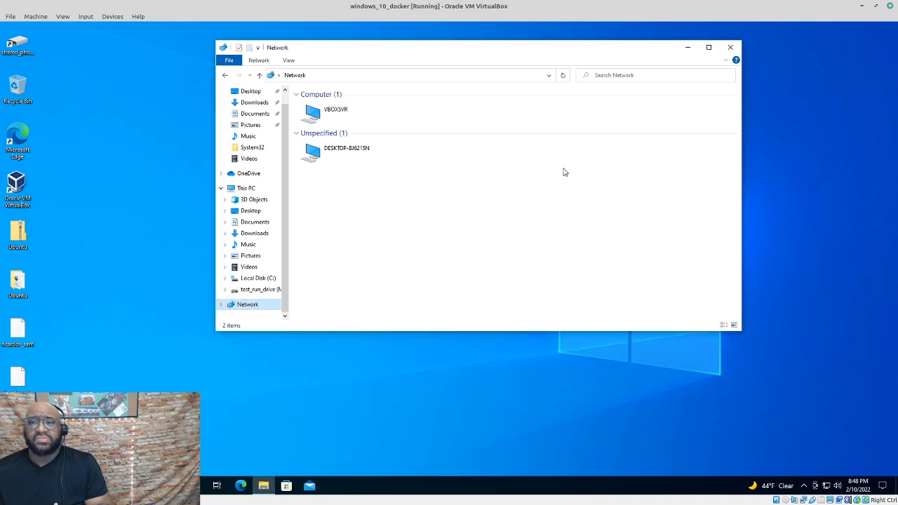
left_click(348, 153)
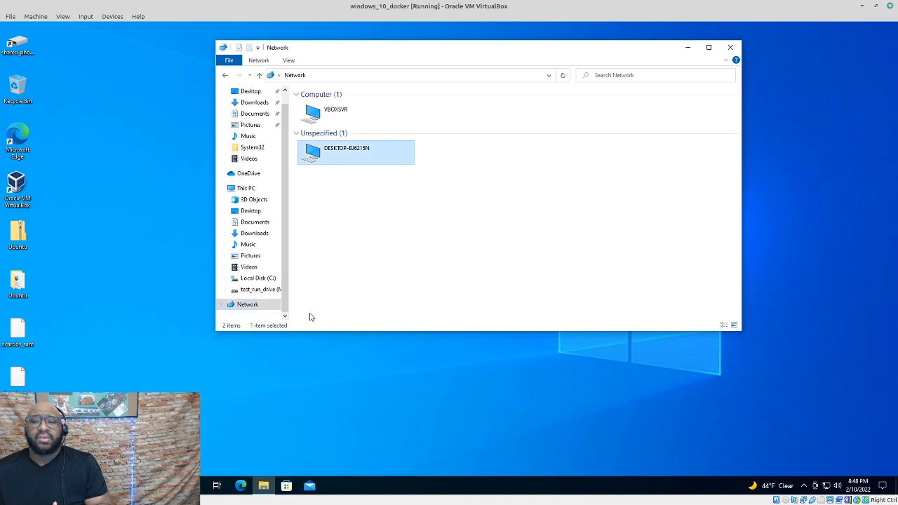
right_click(266, 291)
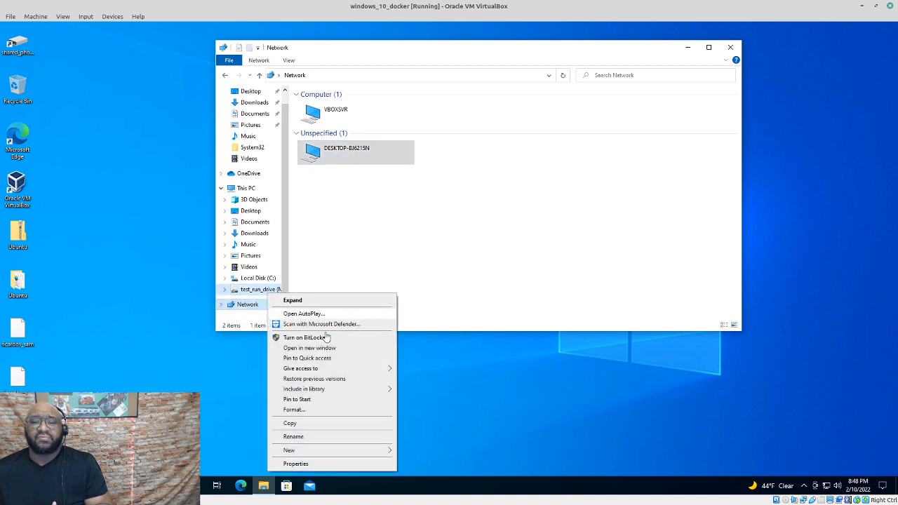
left_click(327, 464)
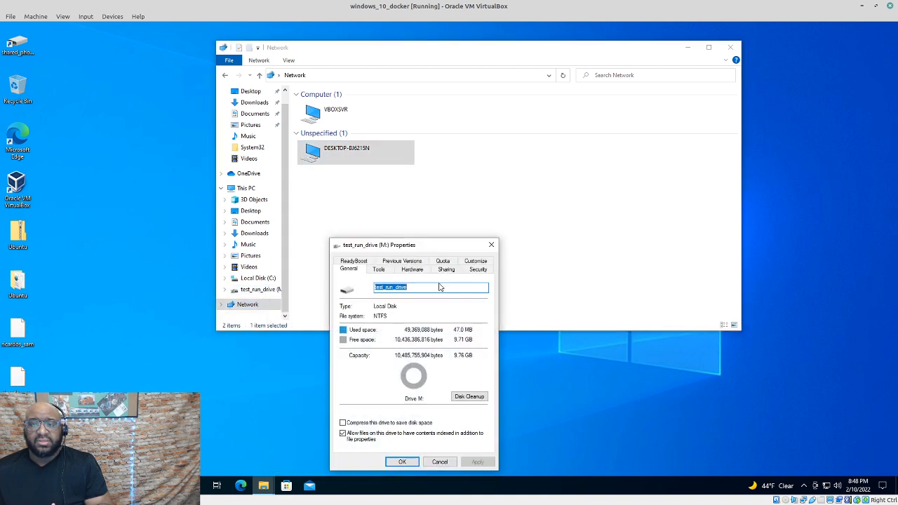
left_click(443, 272)
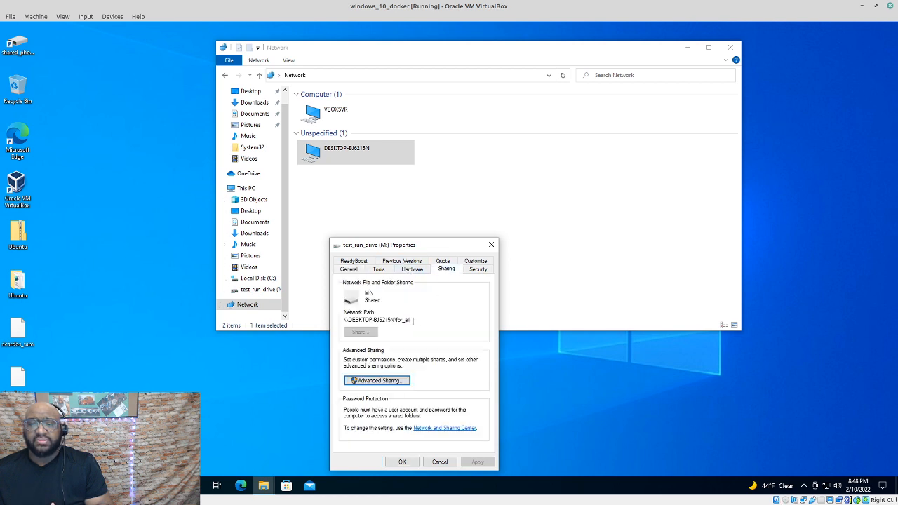
left_click_drag(413, 321, 342, 320)
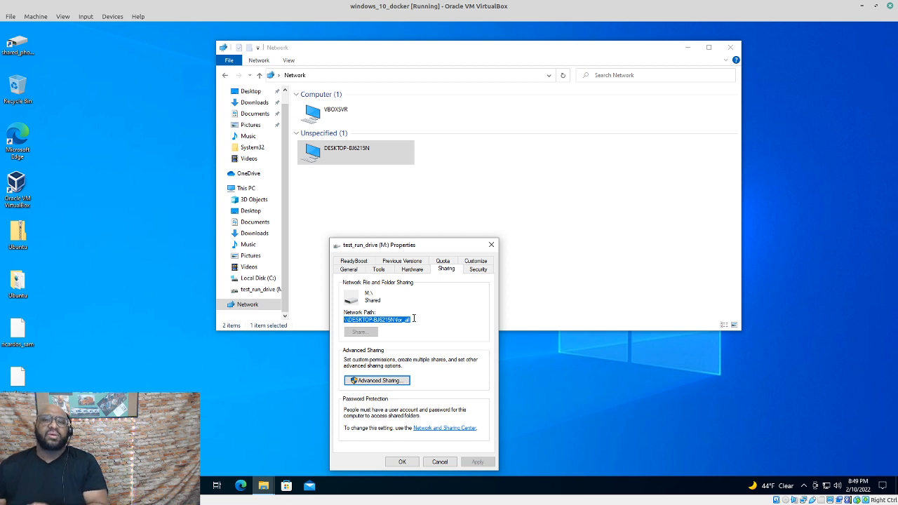
left_click(402, 463)
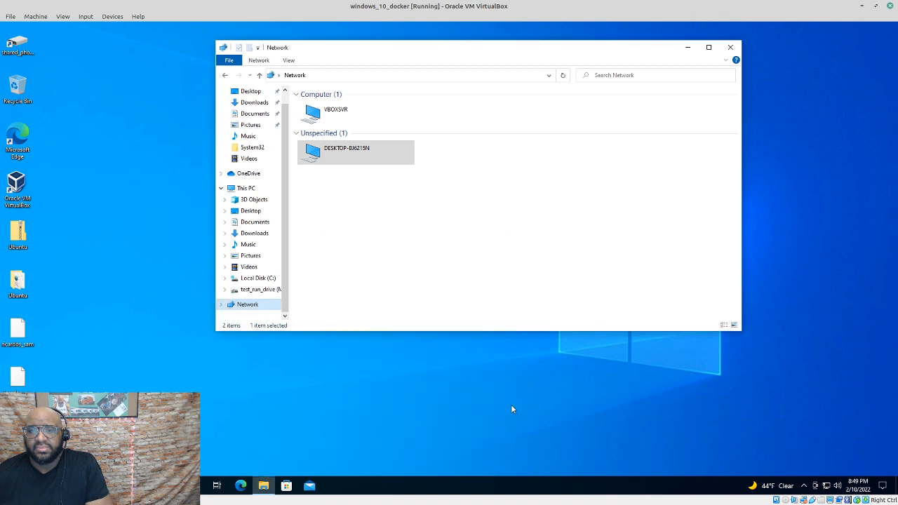
left_click(509, 192)
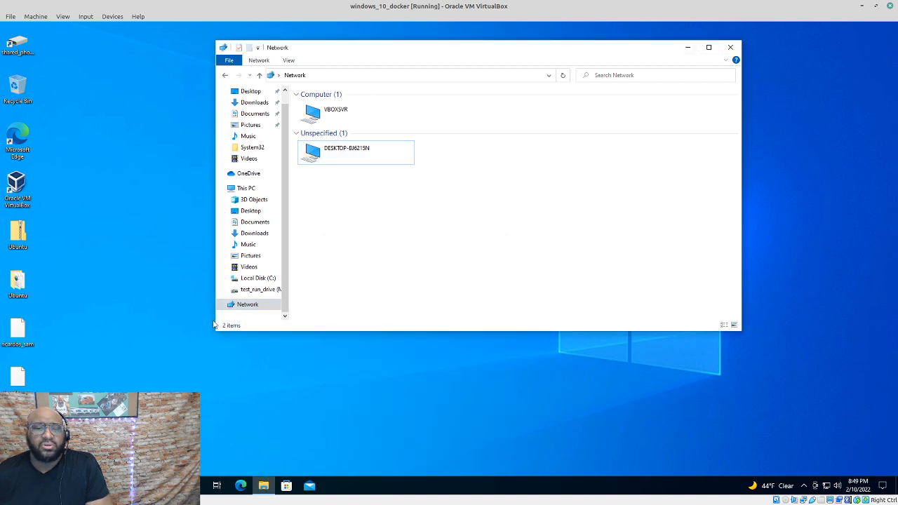
Create a new text file named make_money.txt on test_run_drive (M:)
left_click(242, 289)
right_click(388, 149)
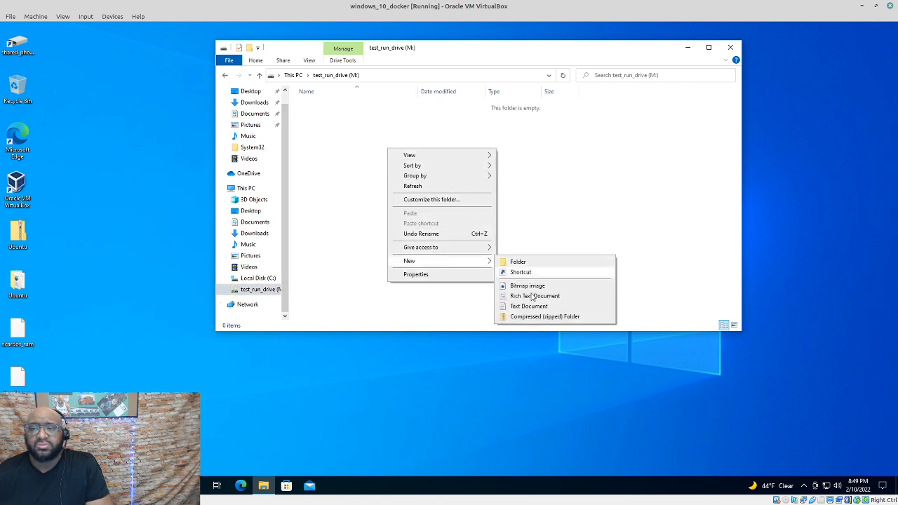
left_click(529, 306)
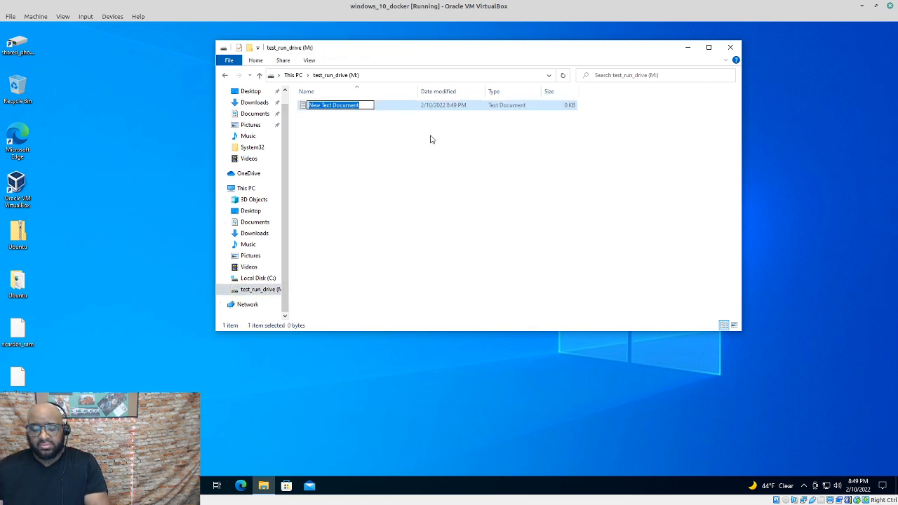
type("make_mon")
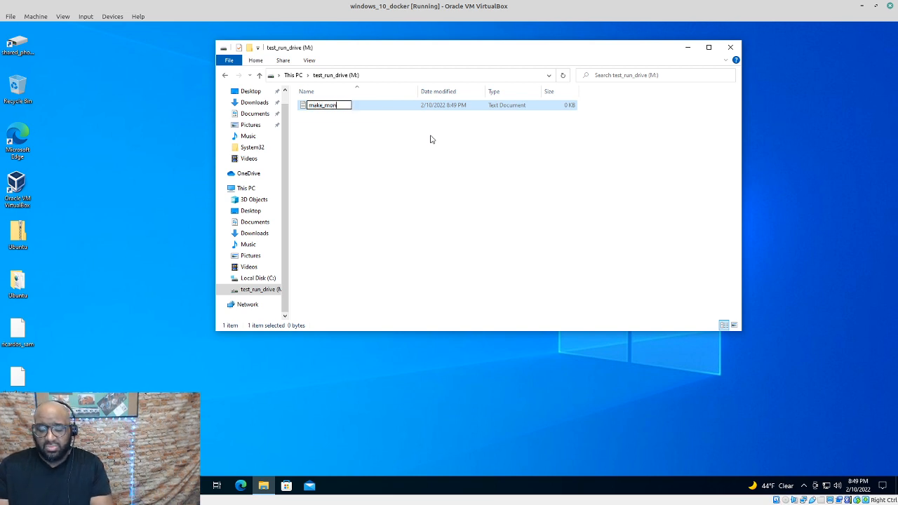
type("ey")
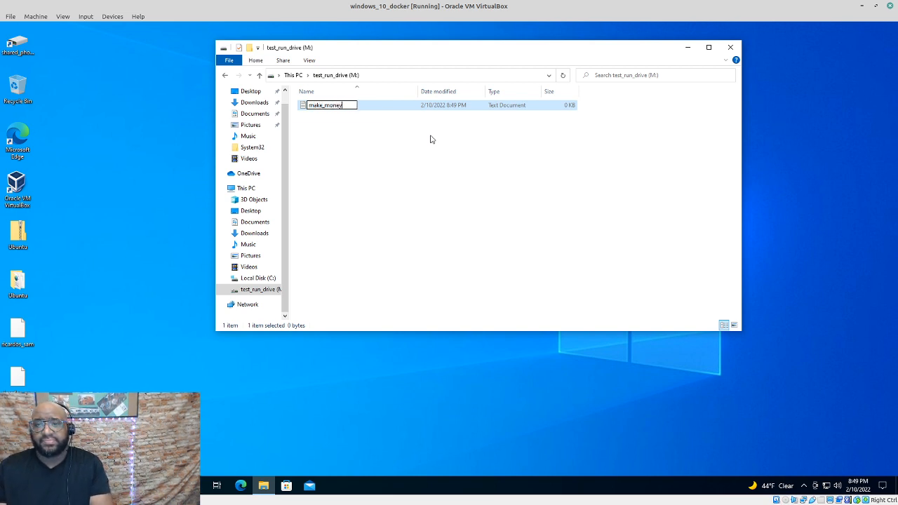
type(".txt")
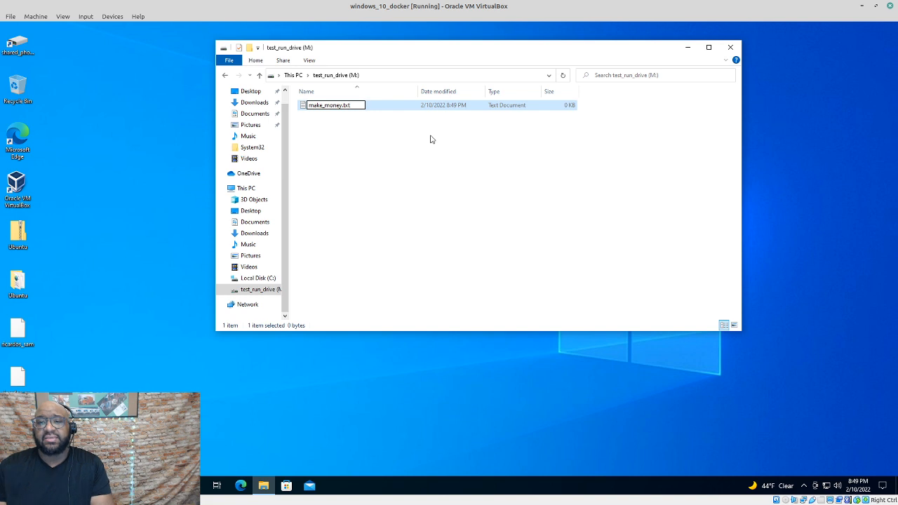
key("Return")
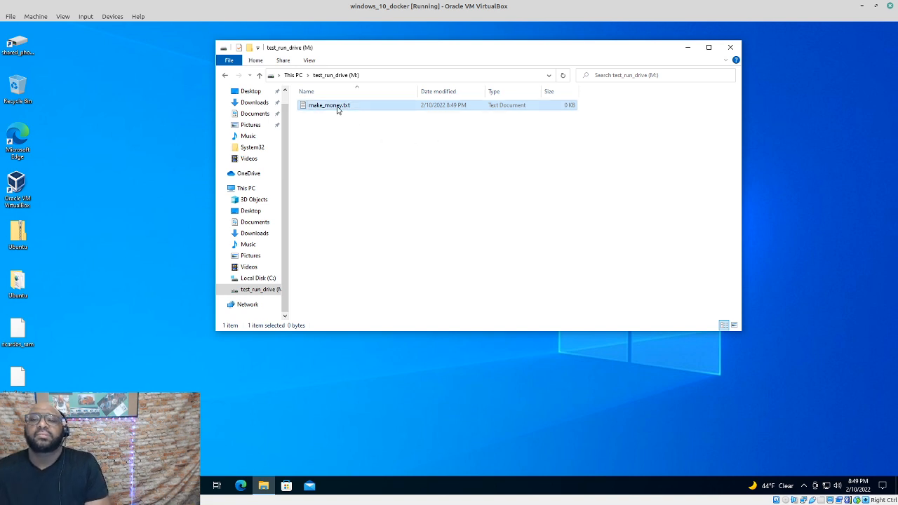
Write 'Be true to yourself, and trust the TechnoProof!' in make_money.txt, save and close Notepad
double_click(337, 109)
type("B")
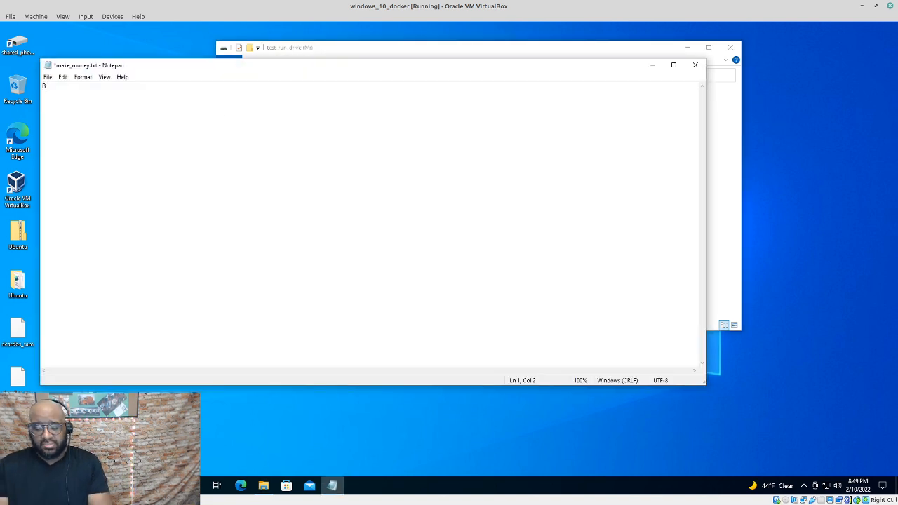
type("e true ")
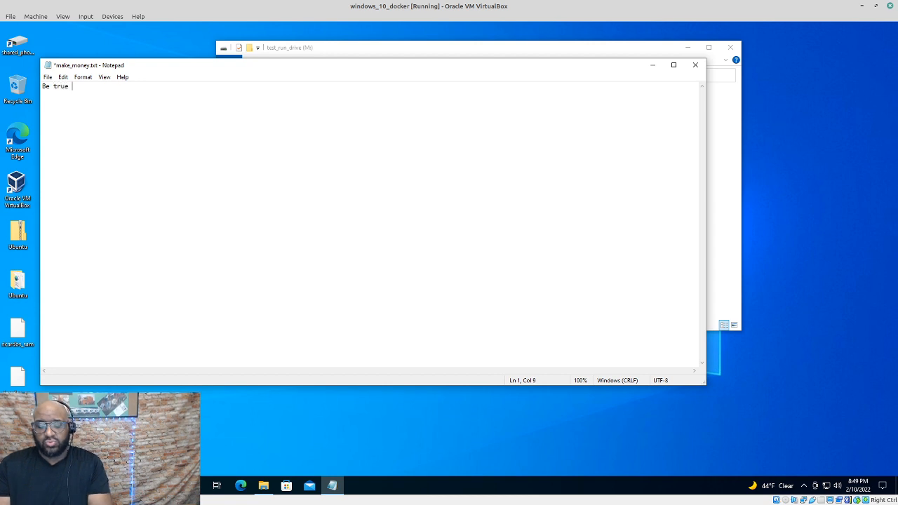
type("to you")
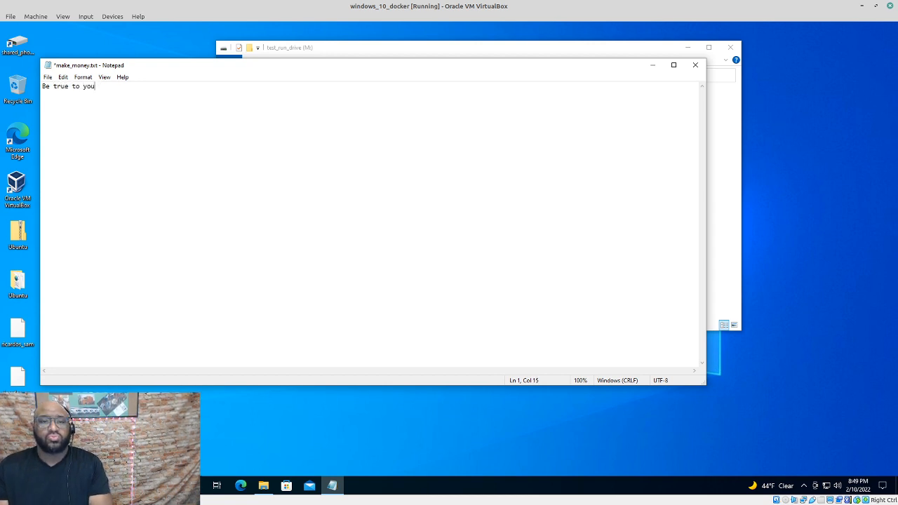
type("rself ")
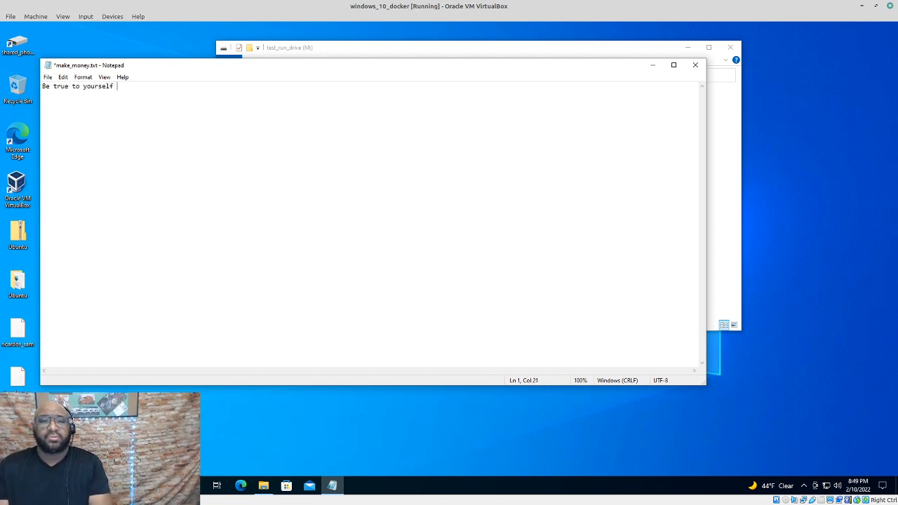
type(", and ")
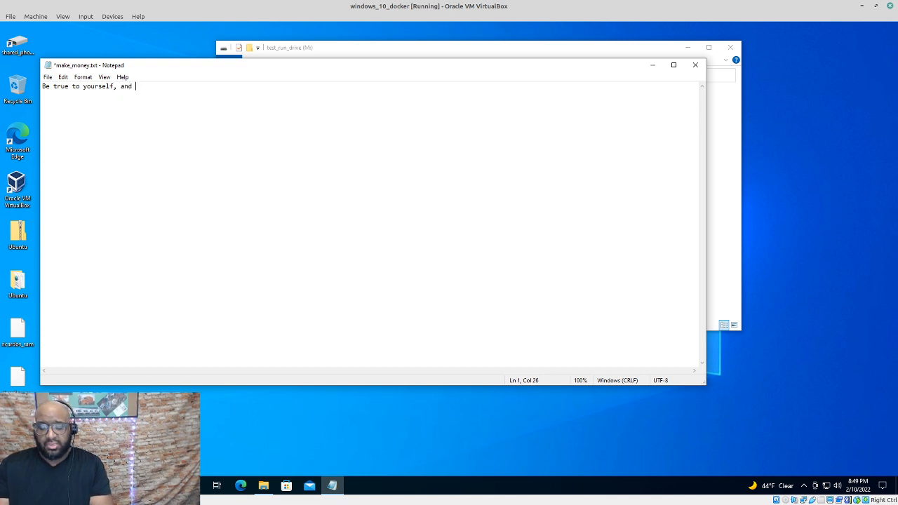
type("trust ")
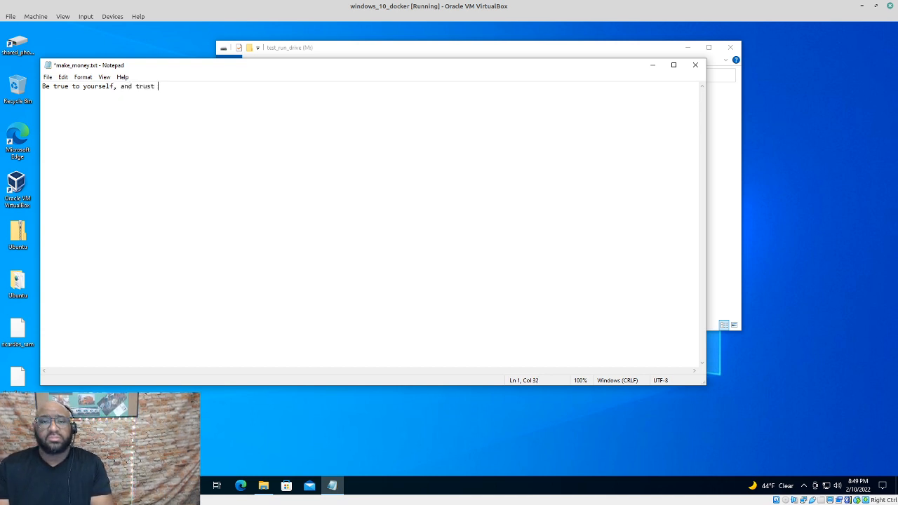
type("the Techn")
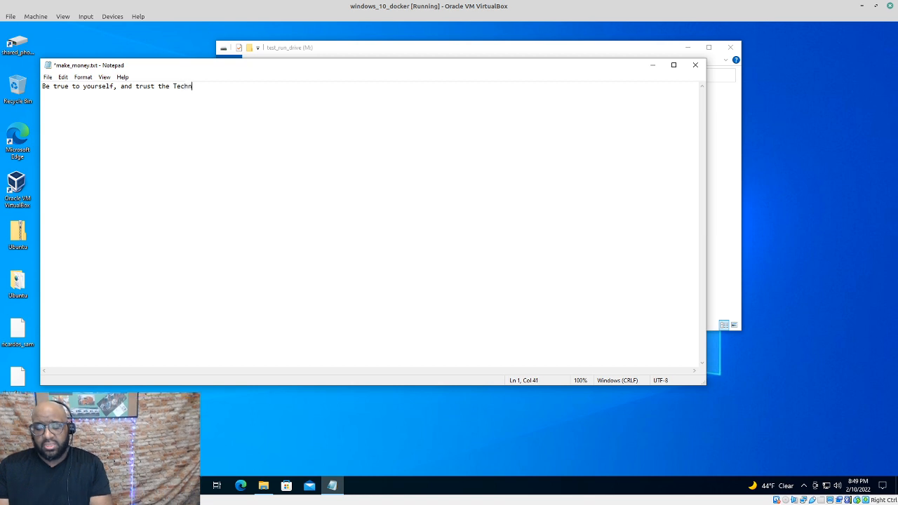
type("oProof")
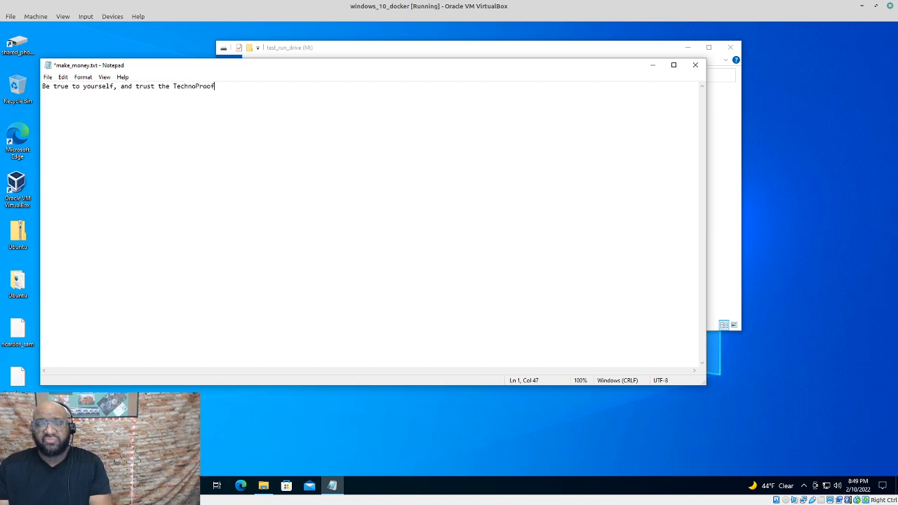
type("!")
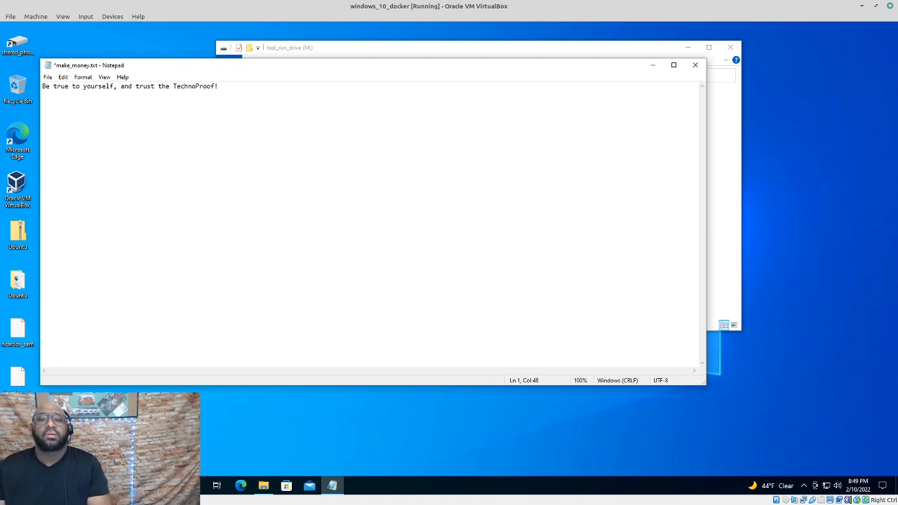
left_click(47, 77)
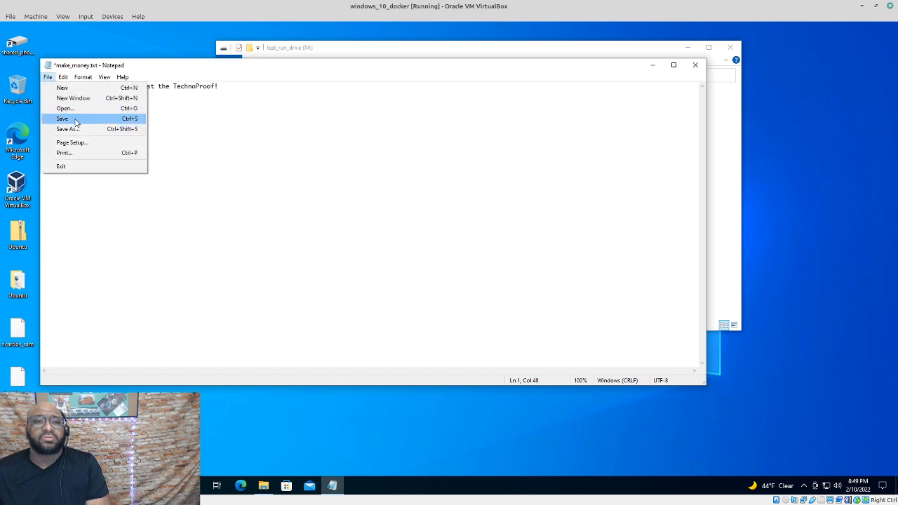
left_click(75, 119)
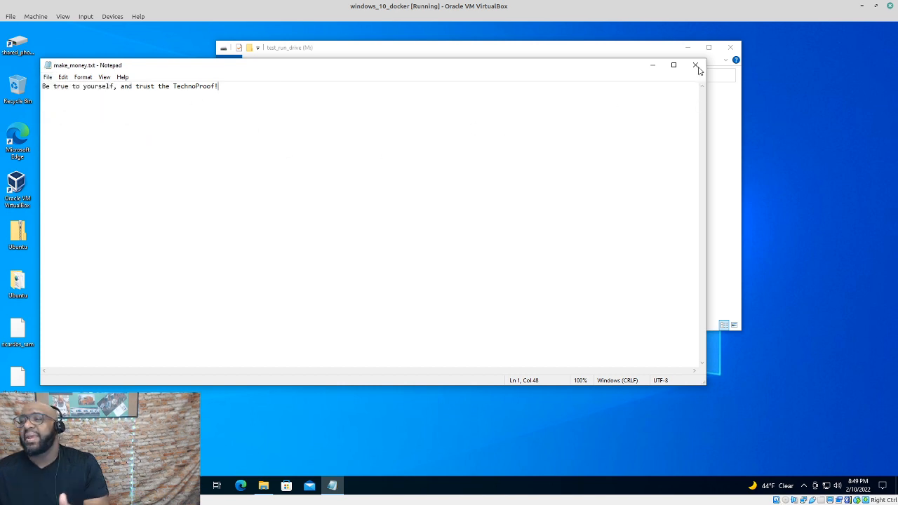
left_click(696, 64)
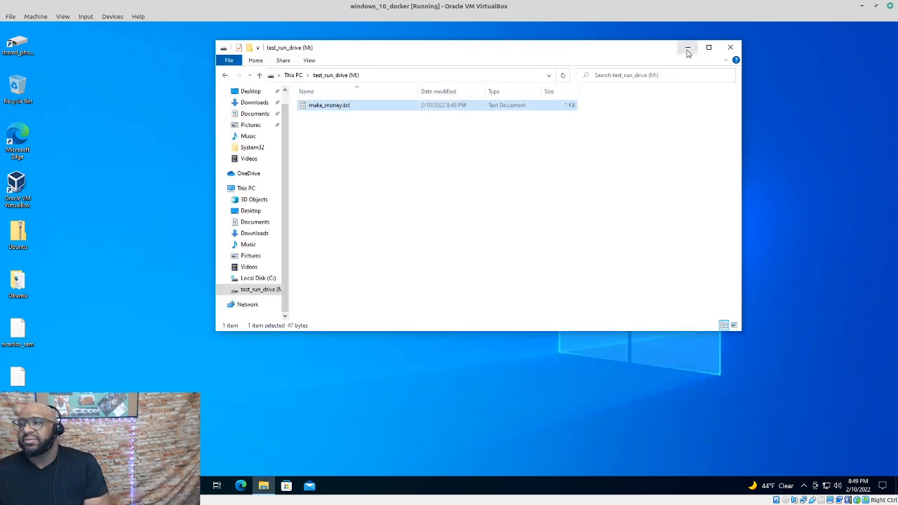
Minimise the M: drive folder and windows_10_docker VM, then restore the VM over the VirtualBox Manager
left_click(688, 48)
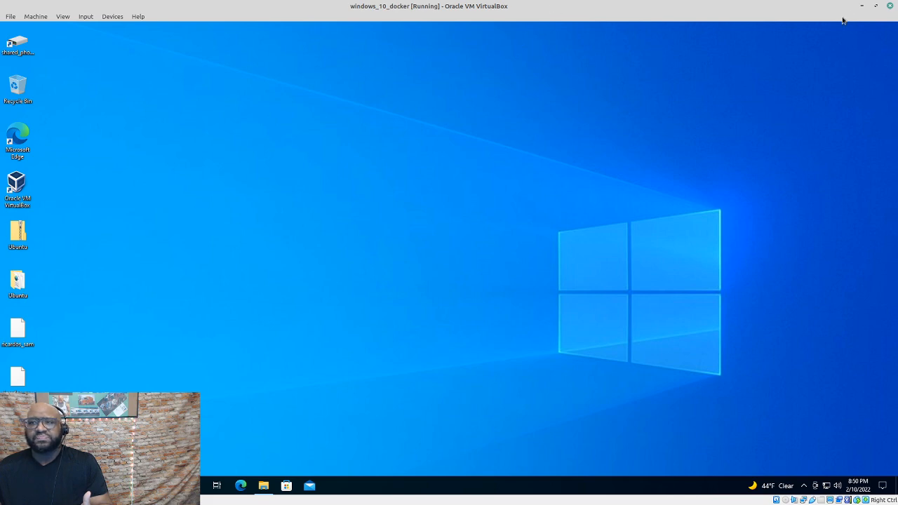
left_click(863, 6)
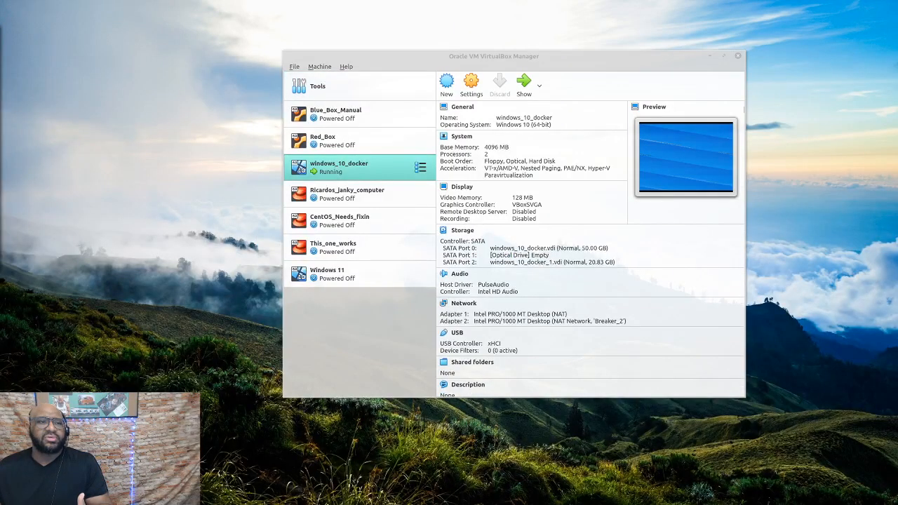
left_click_drag(2, 36, 741, 260)
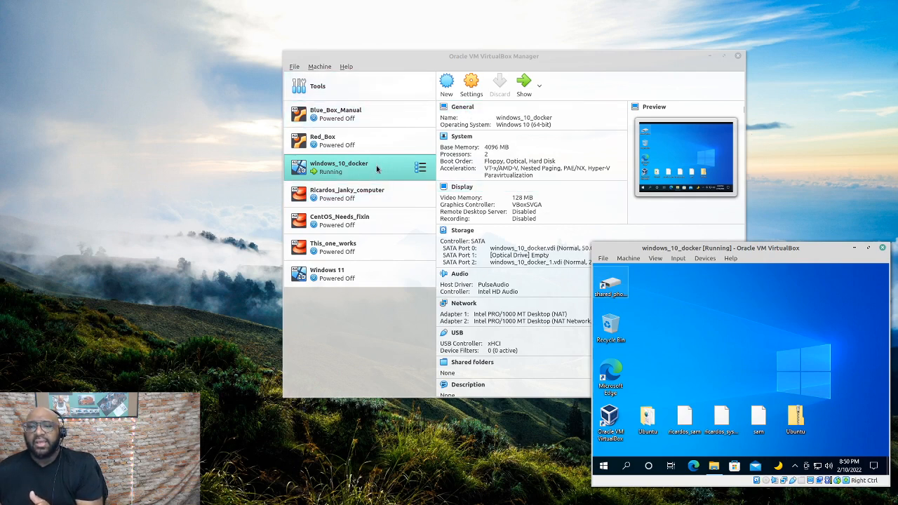
right_click(376, 276)
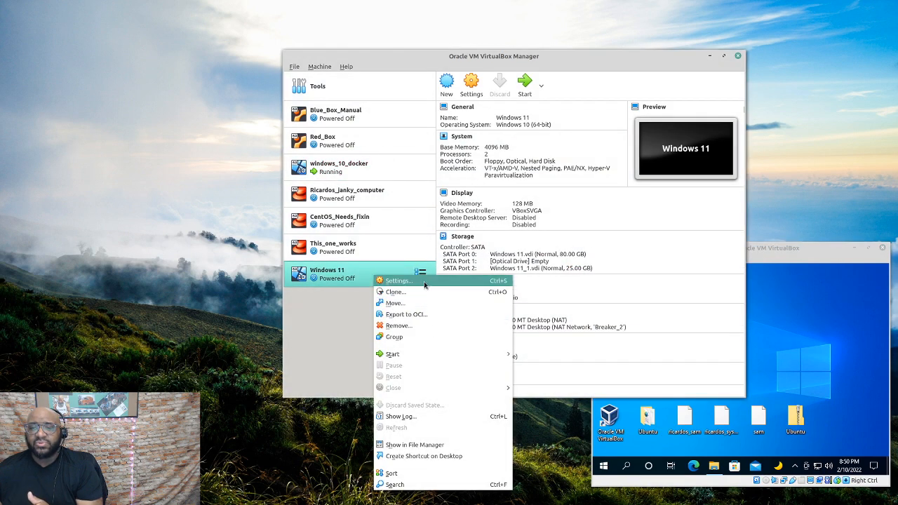
left_click(426, 282)
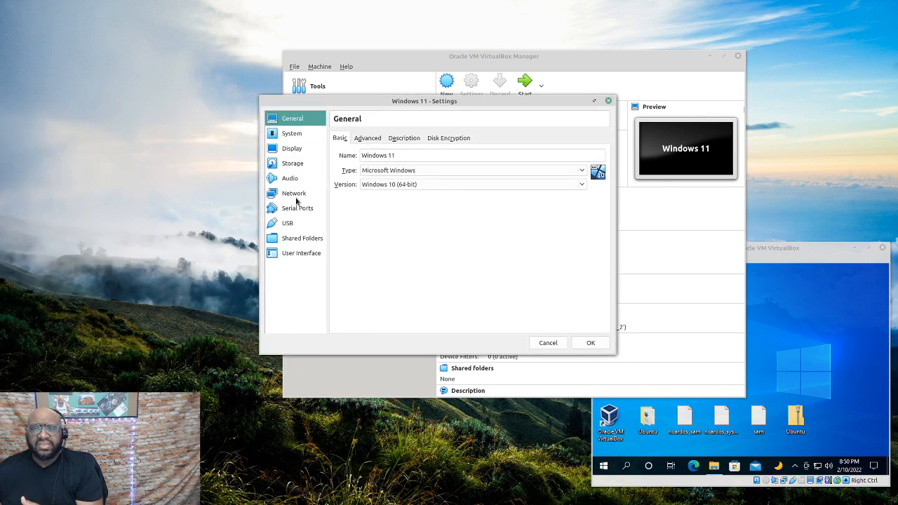
left_click(297, 196)
left_click(381, 139)
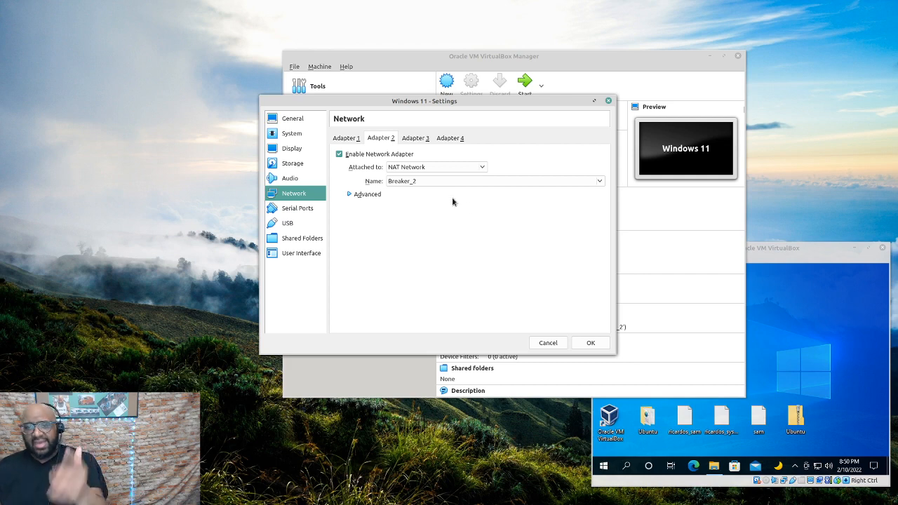
left_click(558, 347)
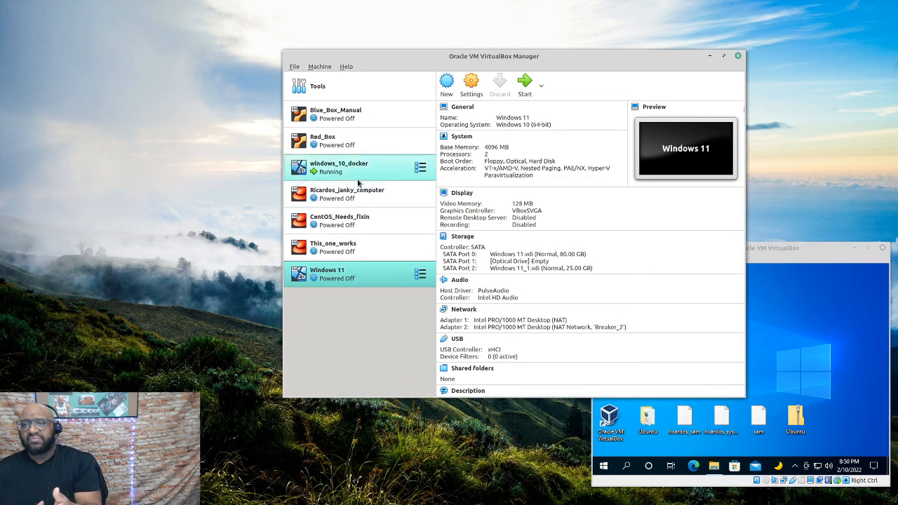
left_click(379, 168)
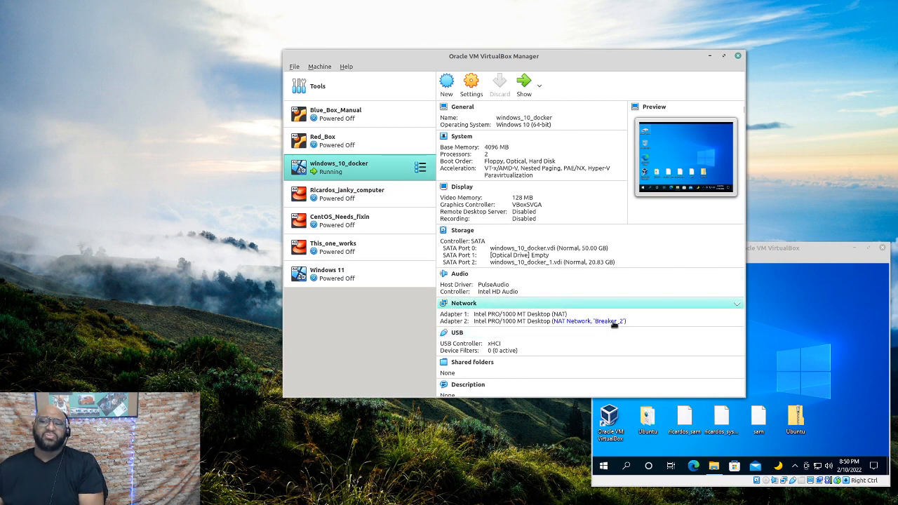
Boot the Windows 11 VM, tile it to the left half and windows_10_docker to the right
left_click(761, 247)
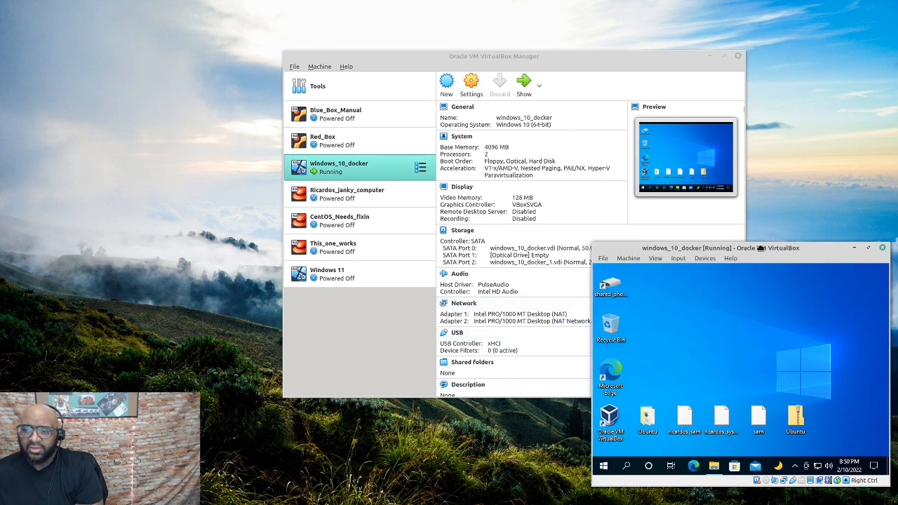
left_click(372, 275)
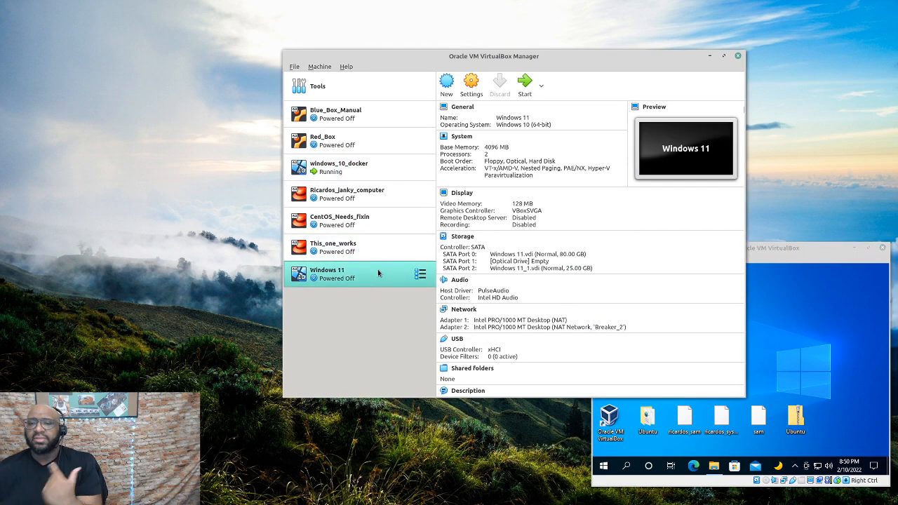
left_click(525, 84)
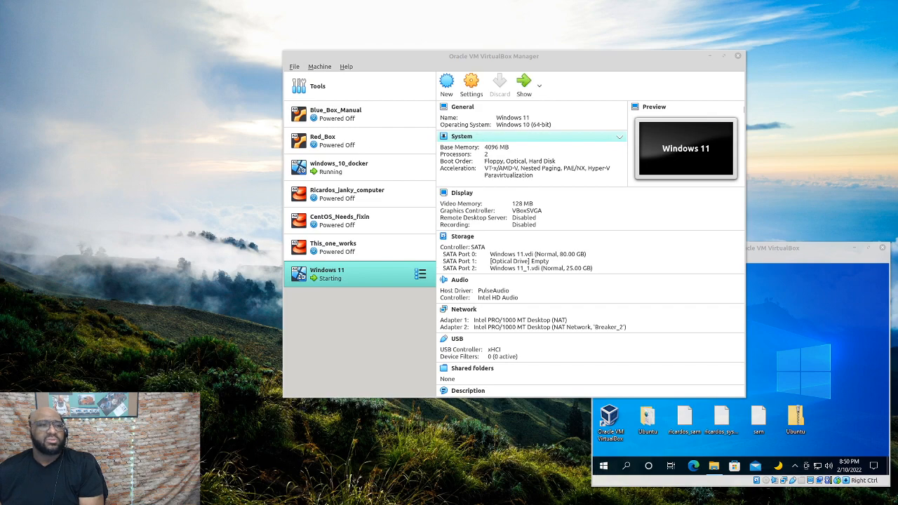
left_click_drag(118, 51, 2, 94)
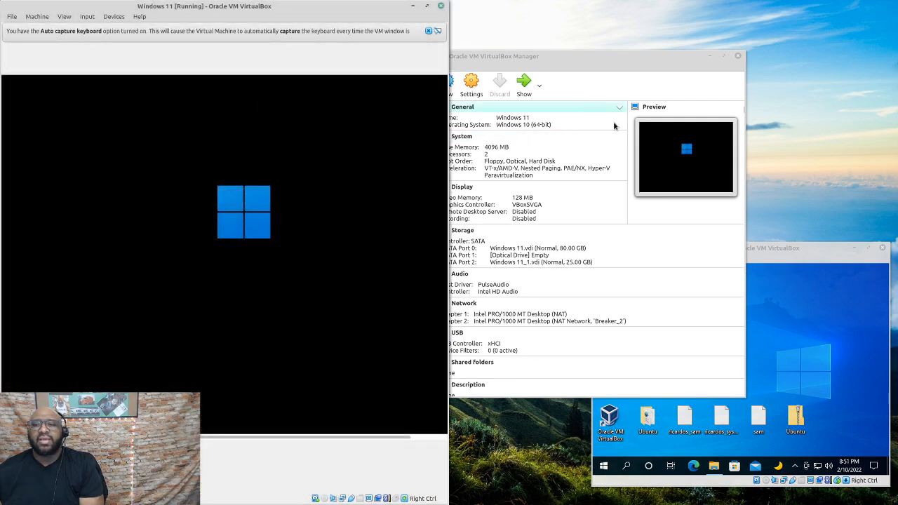
left_click_drag(784, 247, 894, 122)
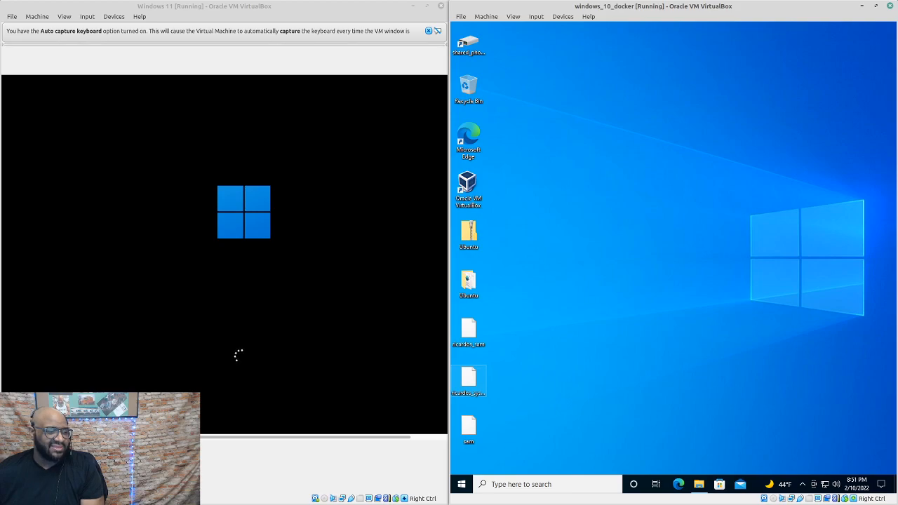
Move the VirtualBox Manager to another workspace, then return to the workspace holding both VMs
key("alt+Tab")
left_click_drag(529, 58, 895, 91)
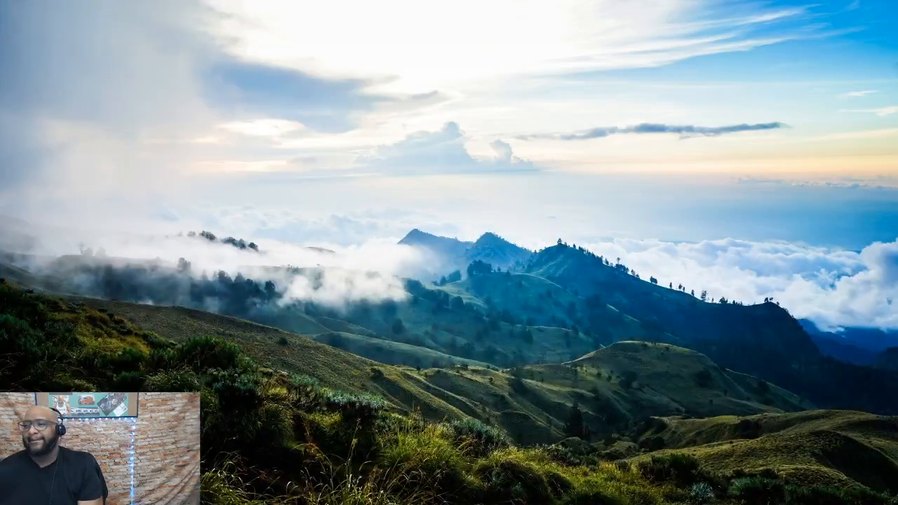
left_click_drag(3, 71, 300, 78)
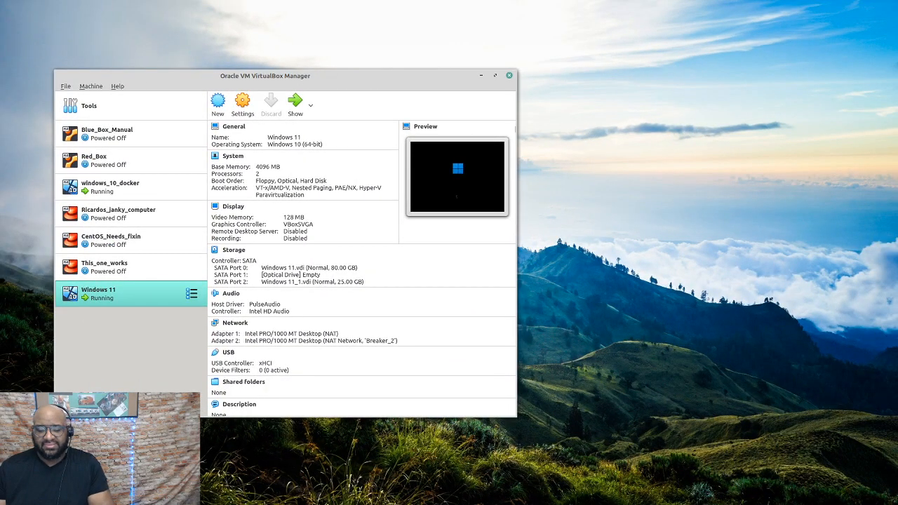
key("ctrl+alt+Down")
key("super+e")
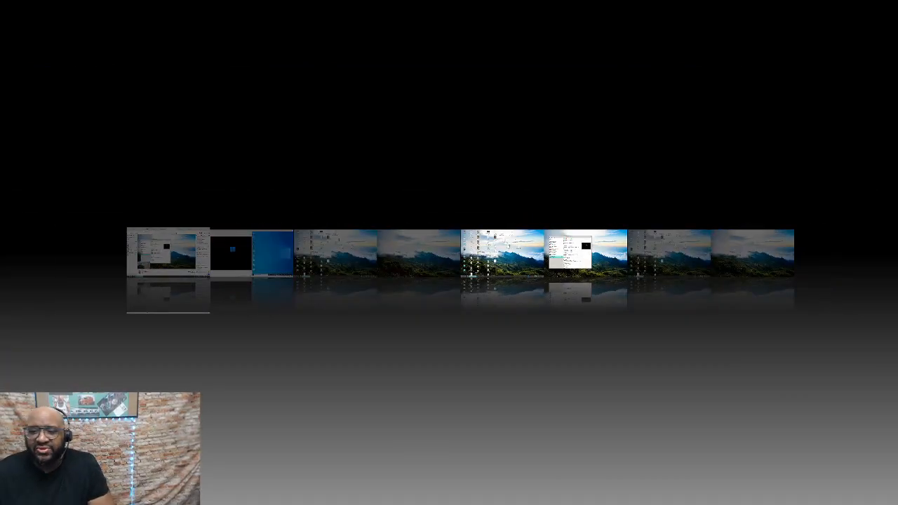
key("Left")
key("Left")
key("Right")
key("Right")
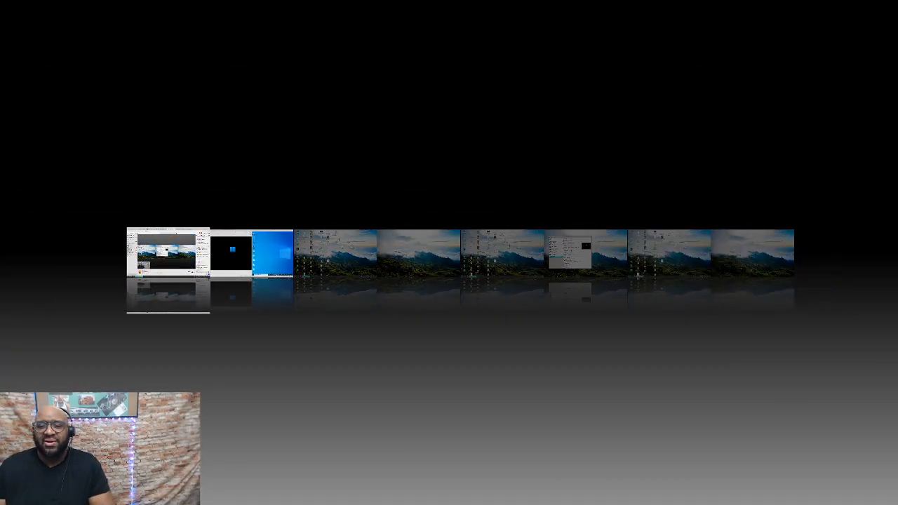
key("Left")
key("Left")
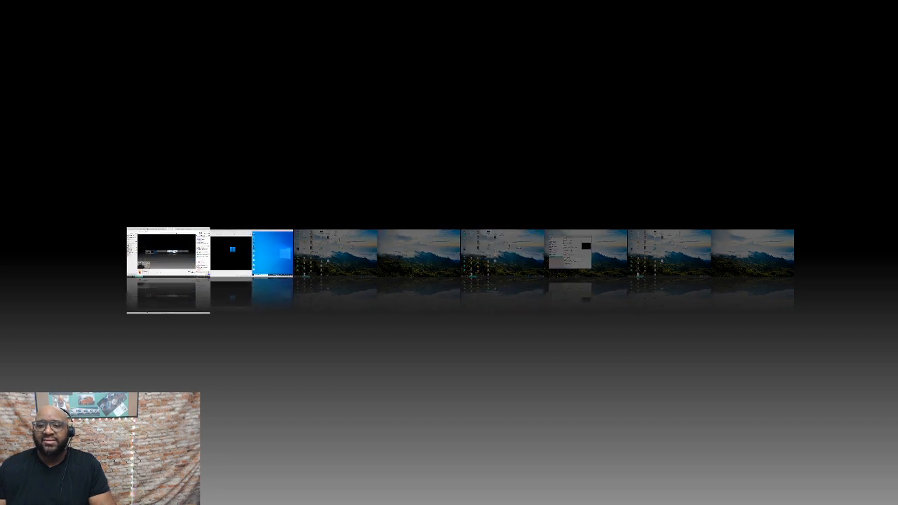
key("Return")
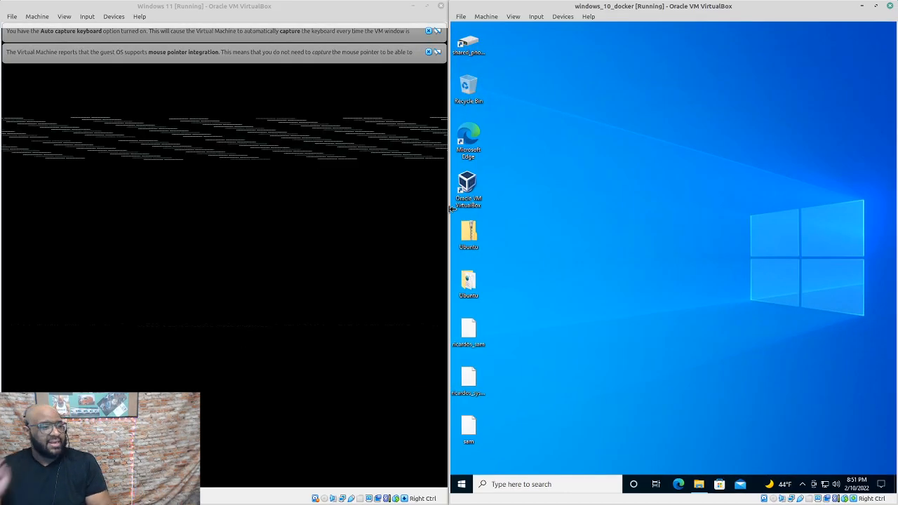
Dismiss the pointer and keyboard notices in the Windows 11 VM, then reveal its sign-in box
left_click(429, 52)
left_click(428, 32)
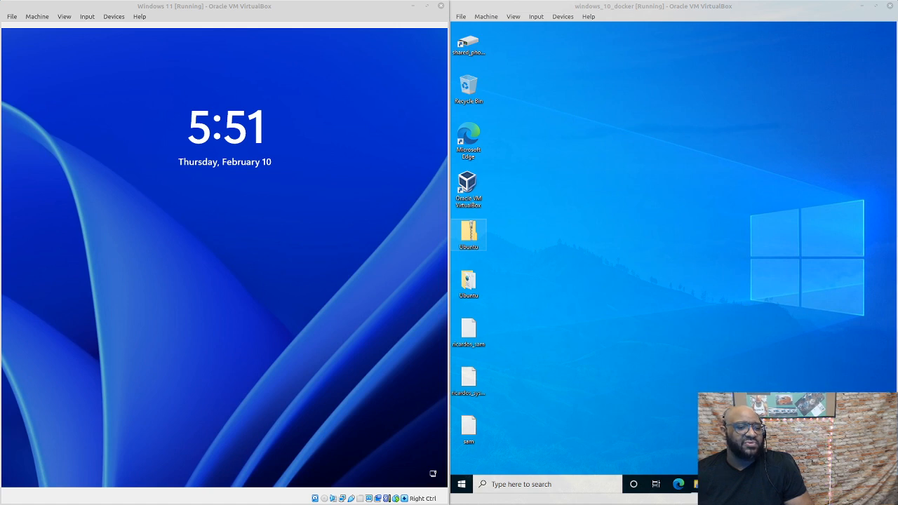
left_click(224, 257)
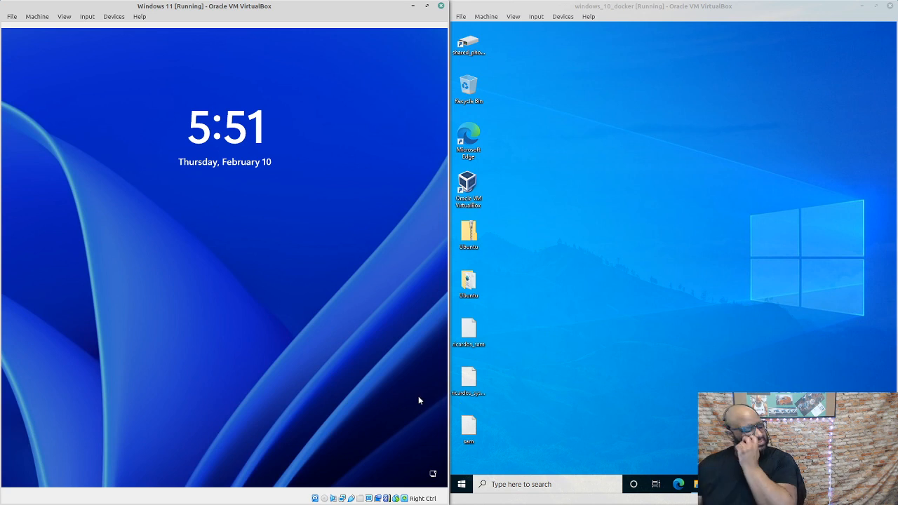
left_click(309, 335)
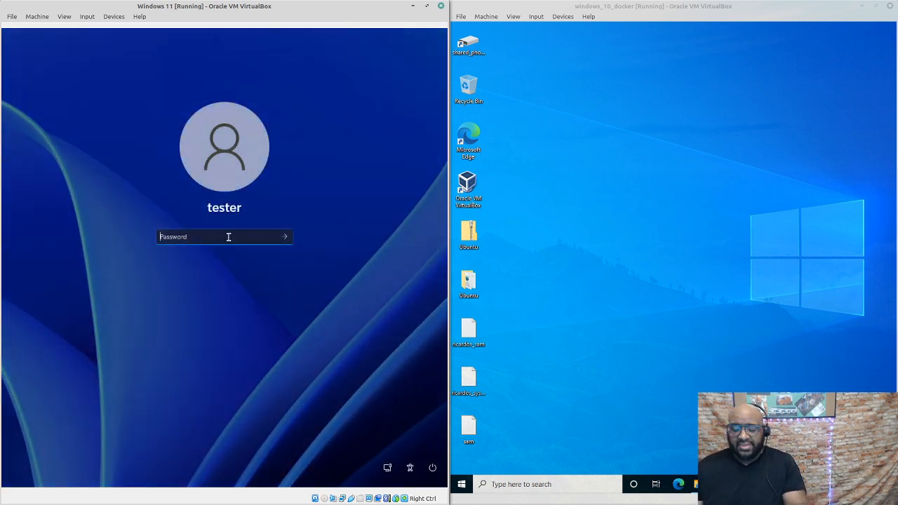
Enter the tester account's password on the Windows 11 sign-in screen and submit it
type("*********")
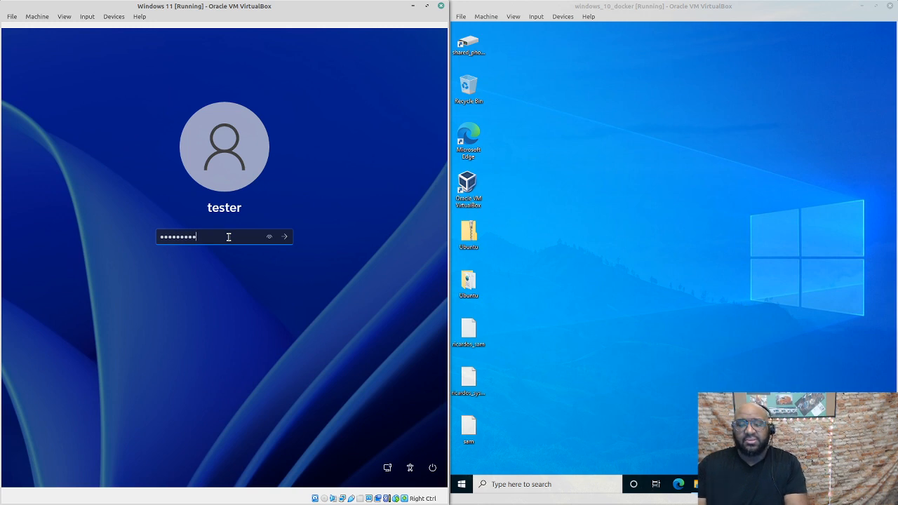
key("Return")
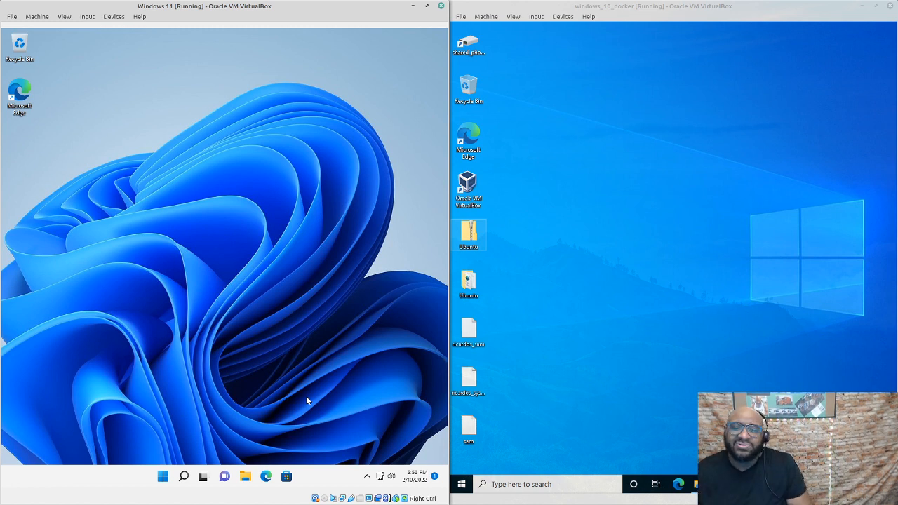
Launch File Explorer with Win+E in Windows 11, then bring up Windows 10's test_run_drive (M:) window
left_click(162, 478)
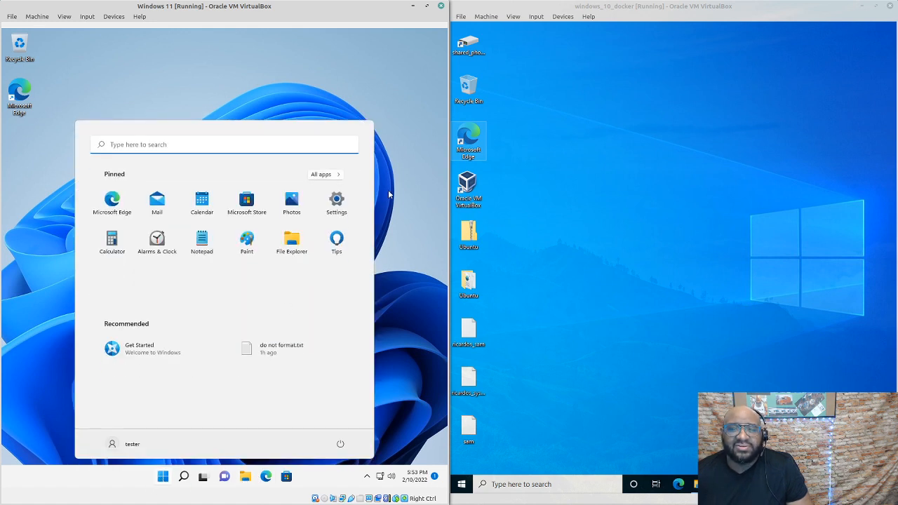
left_click(414, 269)
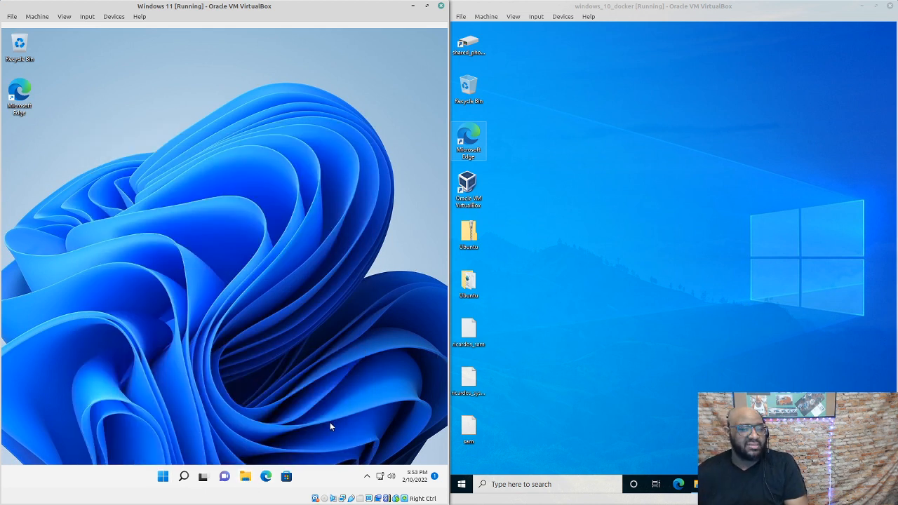
key("super+e")
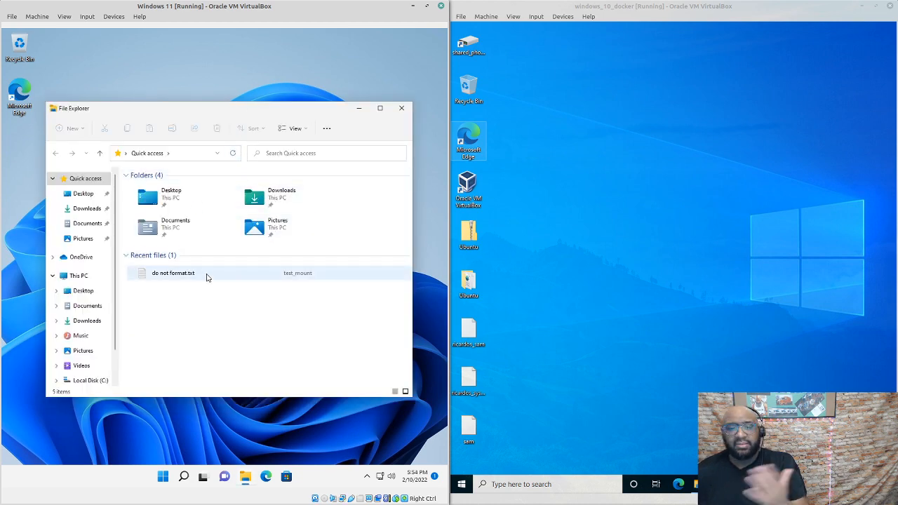
scroll(110, 330, "down", 2)
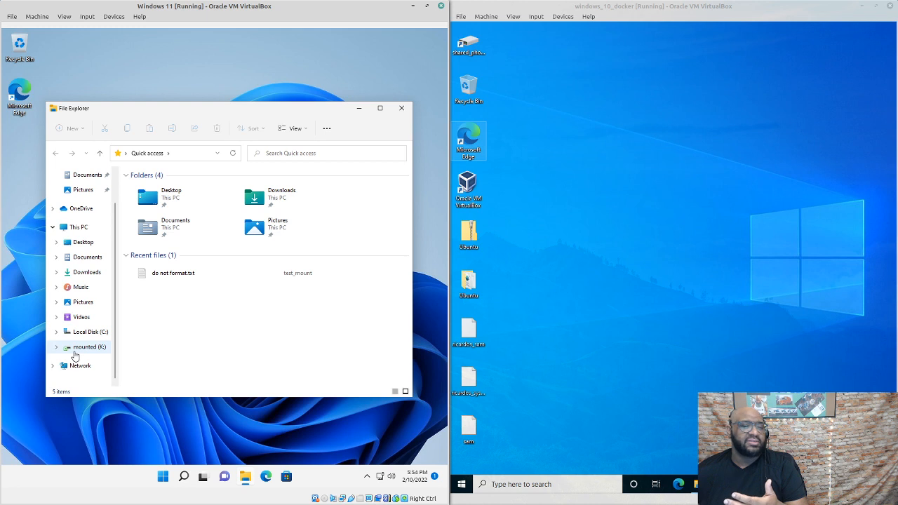
left_click(689, 245)
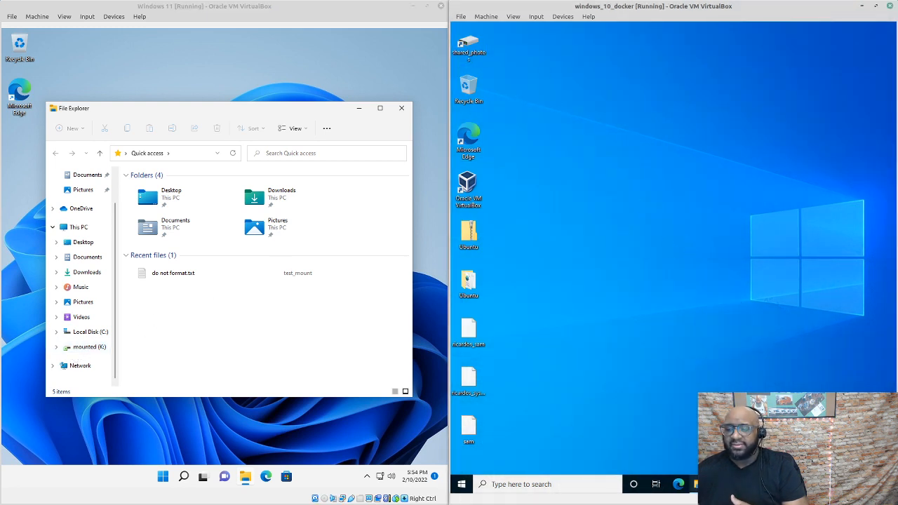
left_click(699, 484)
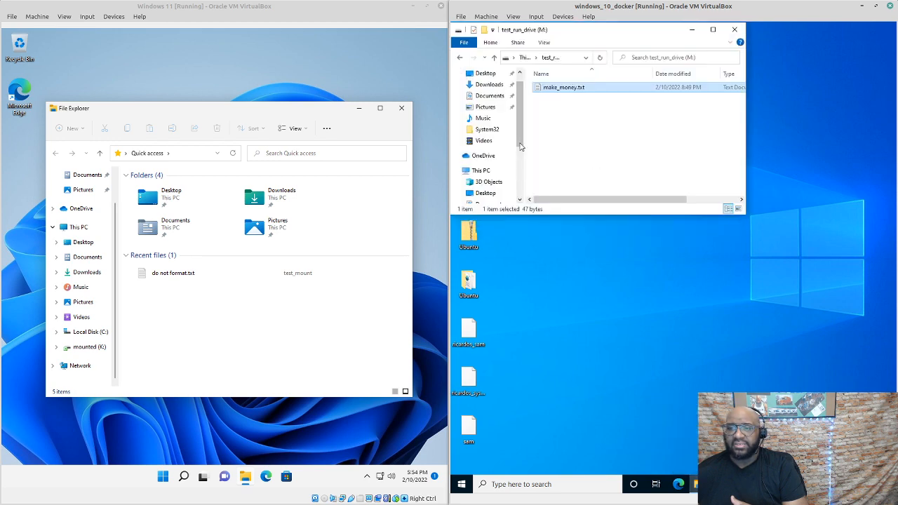
Minimize and restore the Windows 10 test_run_drive (M:) window while switching focus between the VMs
left_click_drag(521, 147, 538, 92)
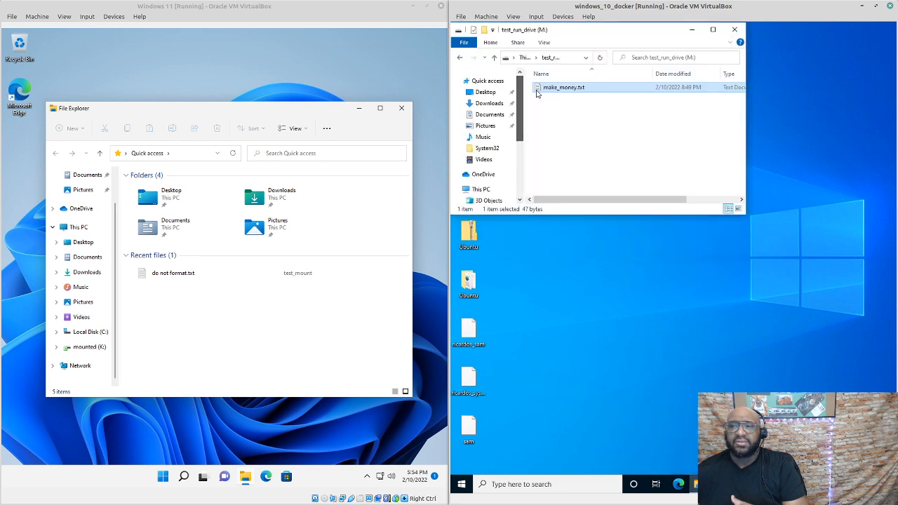
left_click(698, 33)
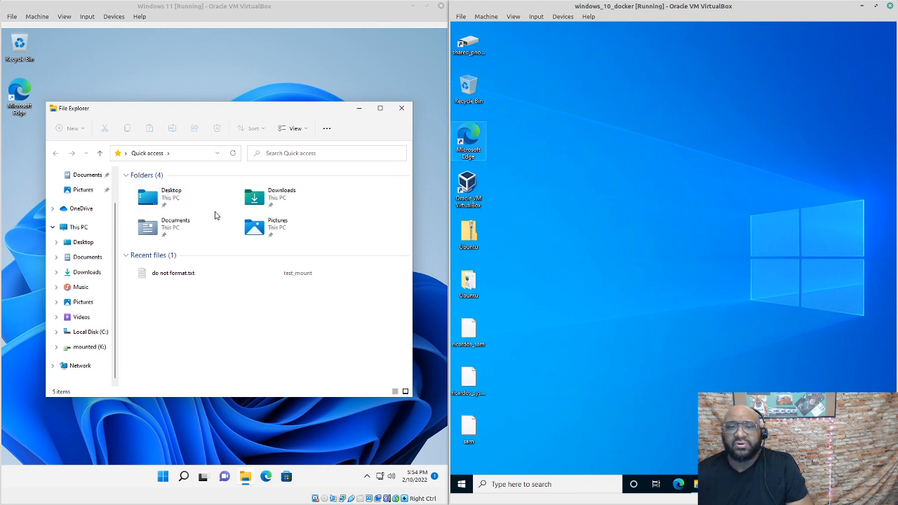
left_click(112, 291)
scroll(112, 291, "up", 1)
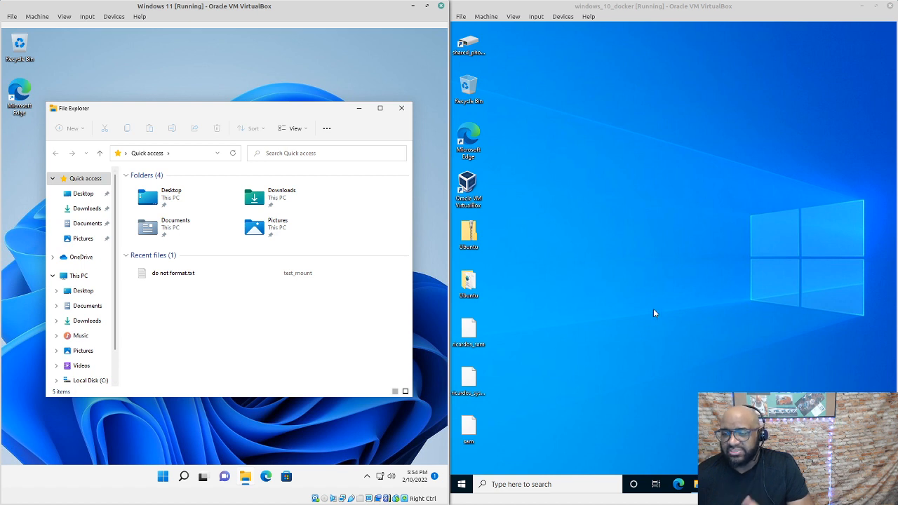
left_click(618, 312)
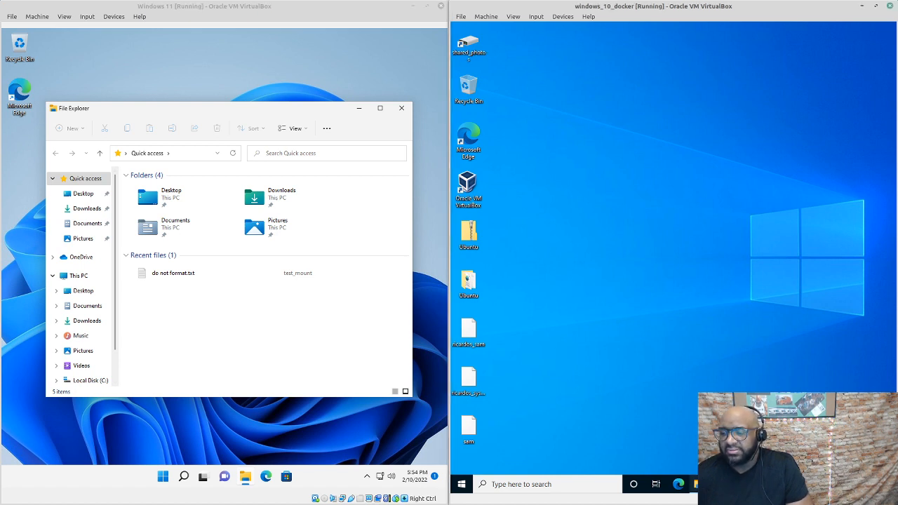
left_click(700, 485)
scroll(509, 173, "down", 3)
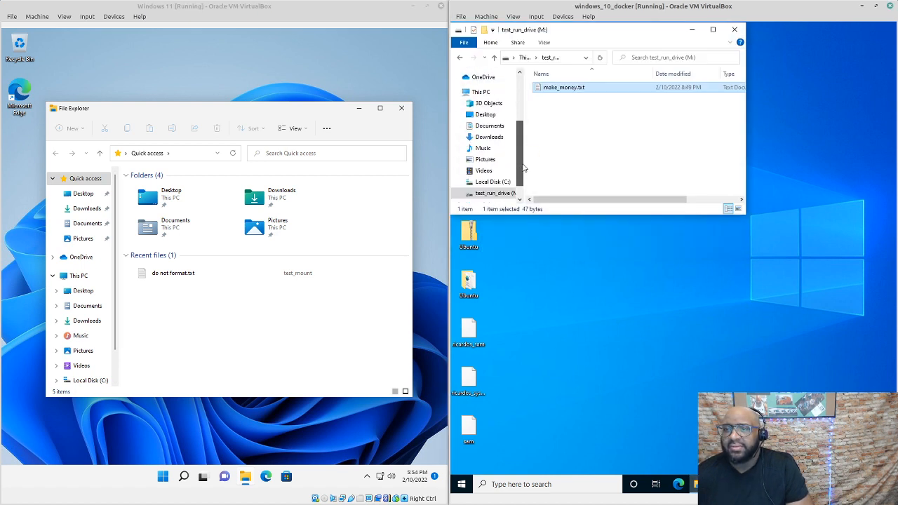
Copy the M: drive's network path \\DESKTOP-BJ6215N\for_all from its Sharing properties
right_click(496, 180)
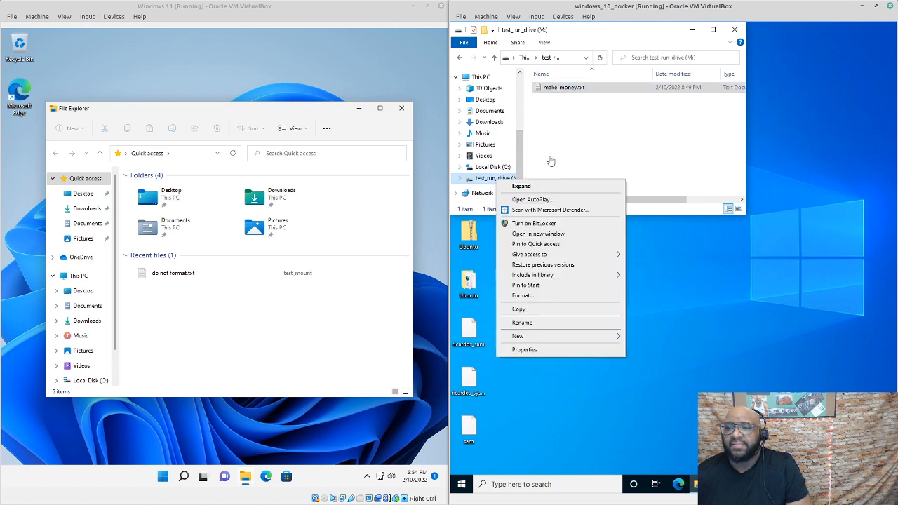
left_click(552, 350)
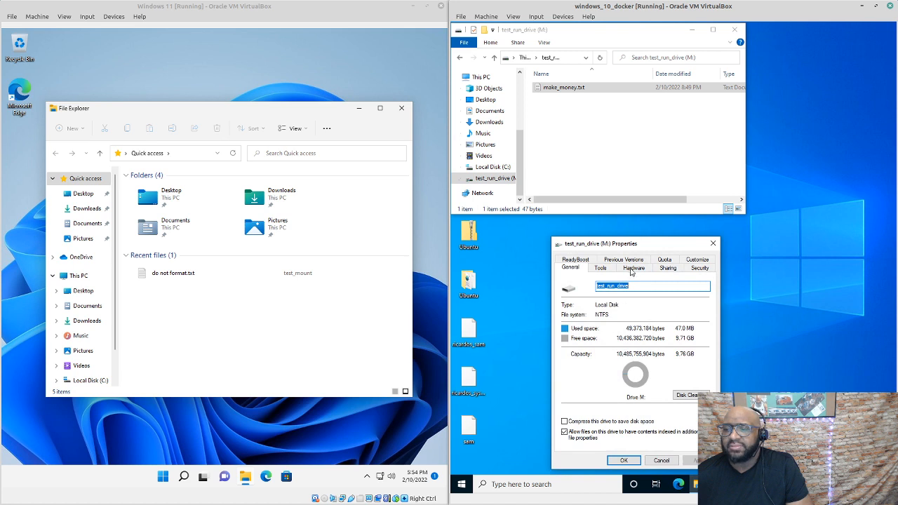
left_click(668, 268)
left_click_drag(615, 318, 585, 319)
right_click(585, 319)
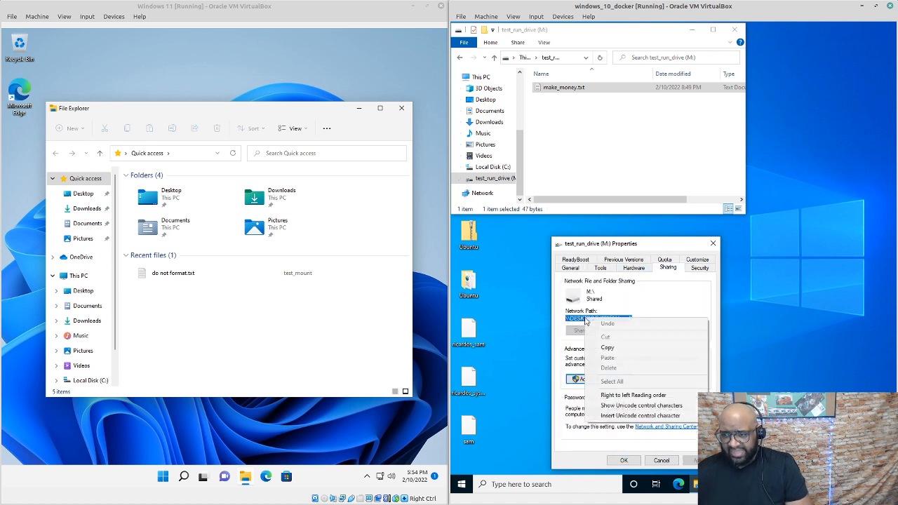
left_click(610, 351)
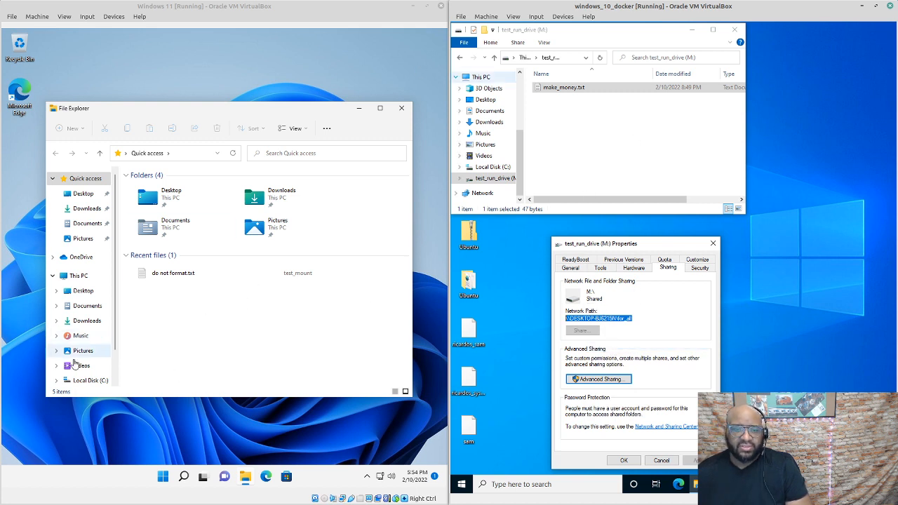
scroll(111, 322, "down", 1)
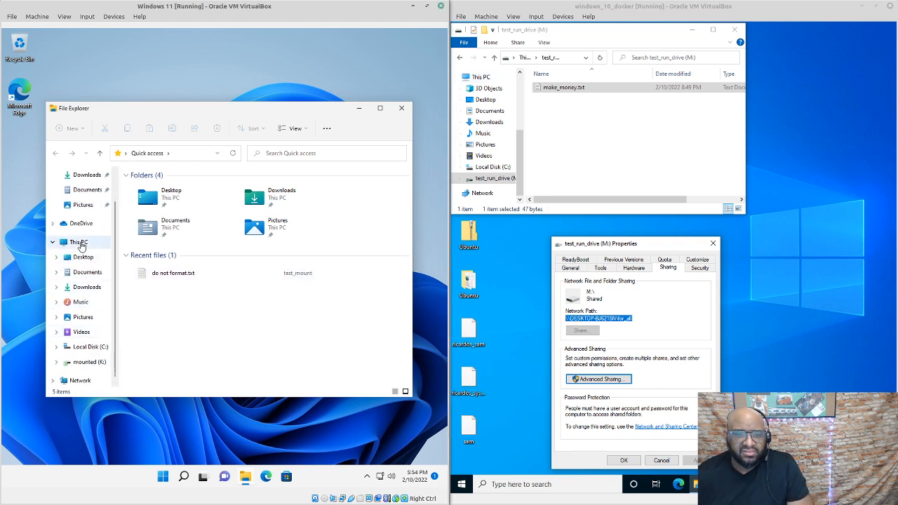
Start Map Network Drive from This PC's extended context menu in Windows 11
right_click(81, 245)
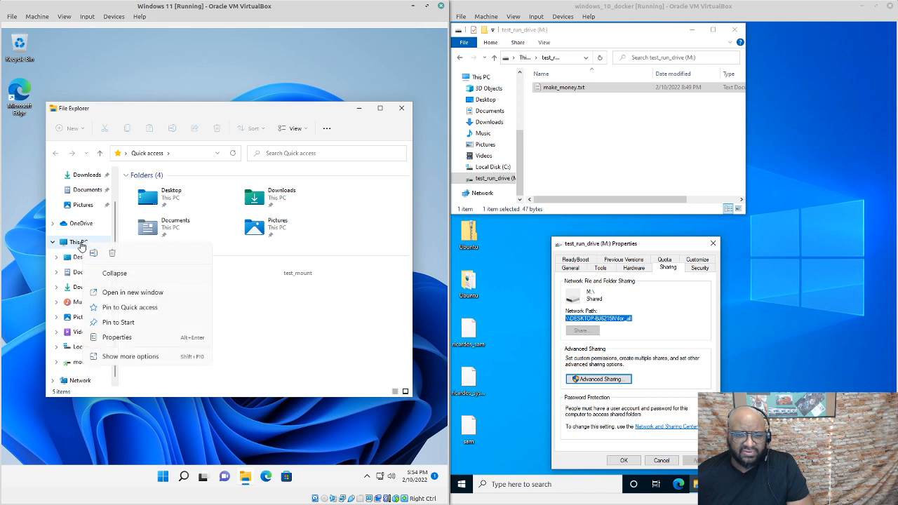
left_click(144, 357)
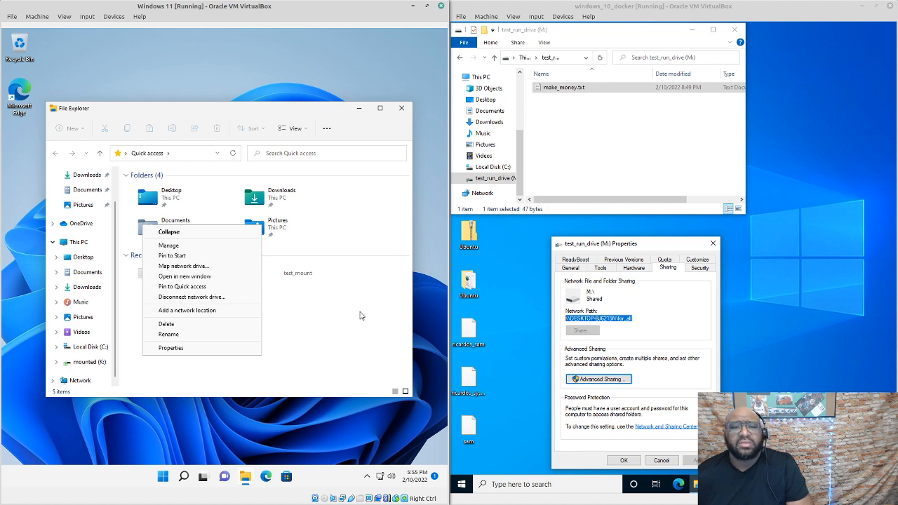
left_click(339, 336)
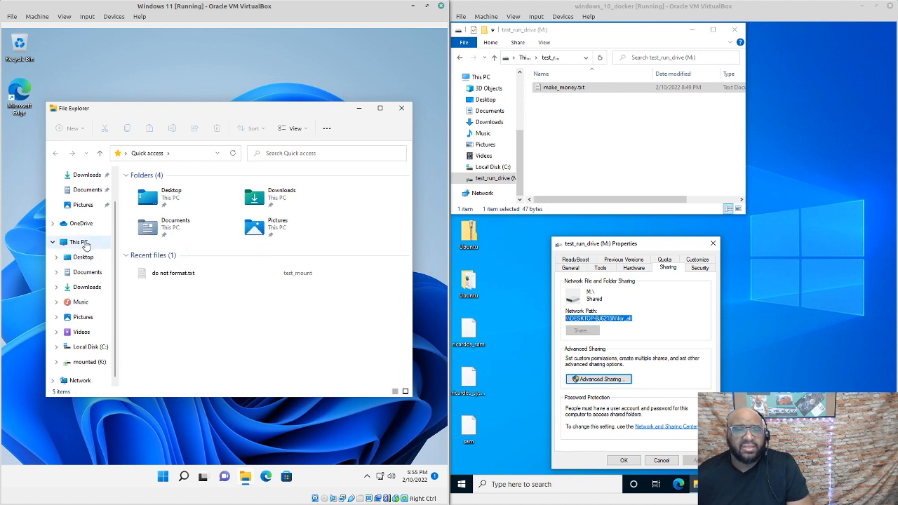
right_click(81, 242)
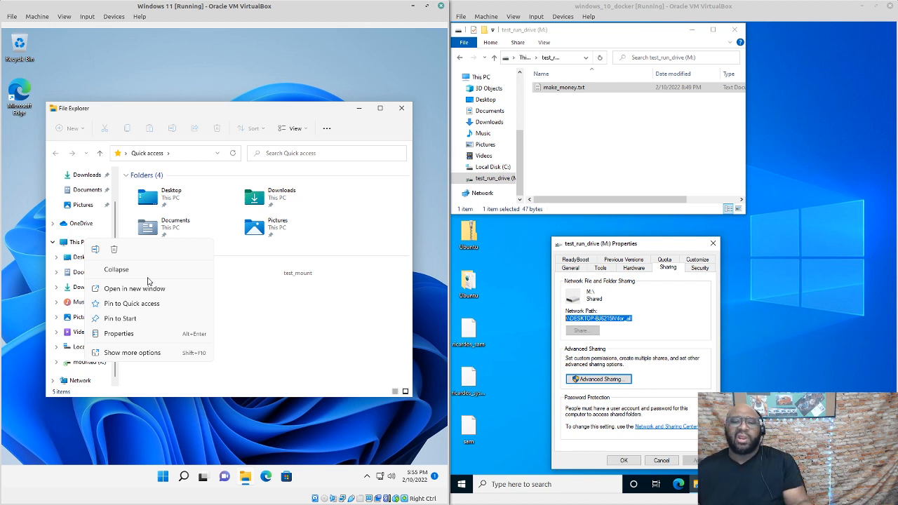
left_click(144, 355)
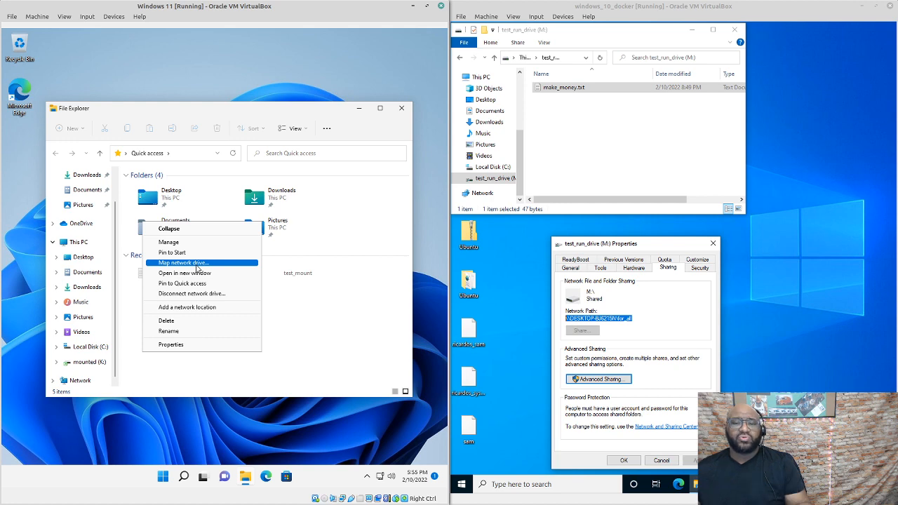
left_click(197, 267)
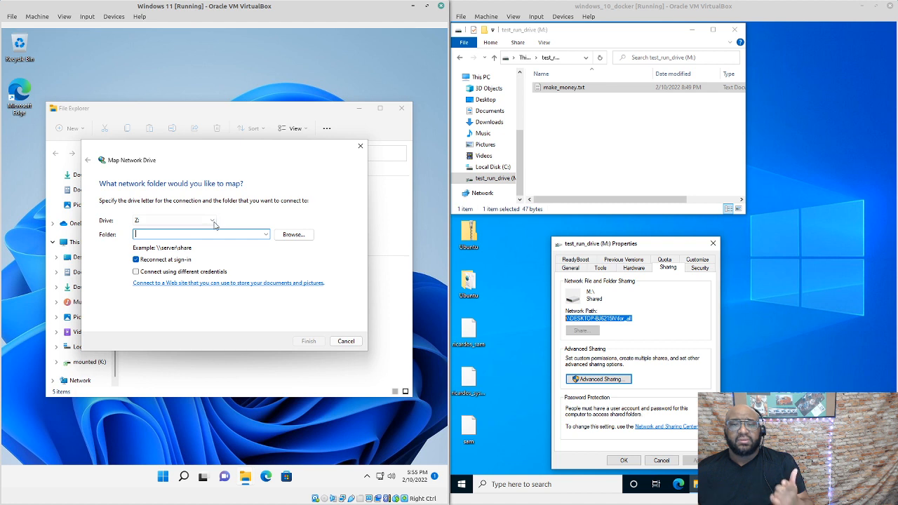
Pick drive letter W:, paste the path, browse to DESKTOP-BJ6215N\for_all, and finish the mapping
left_click(214, 222)
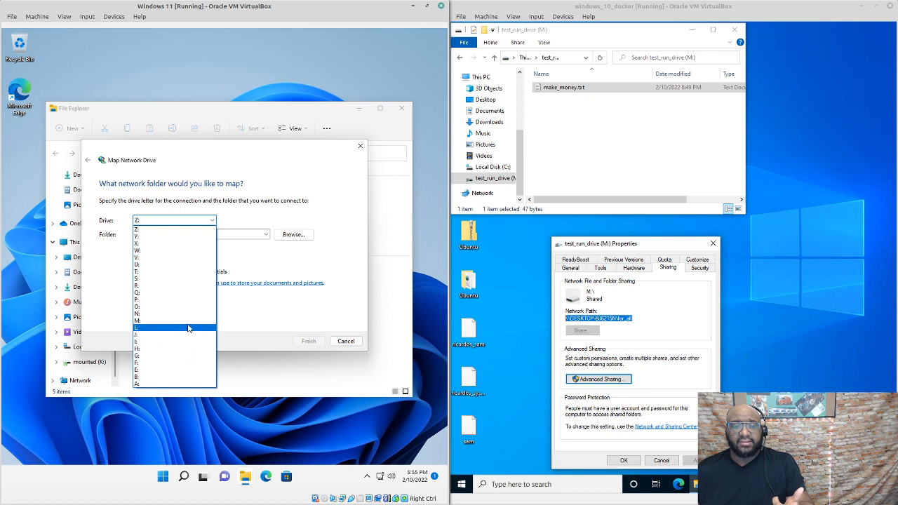
left_click(194, 252)
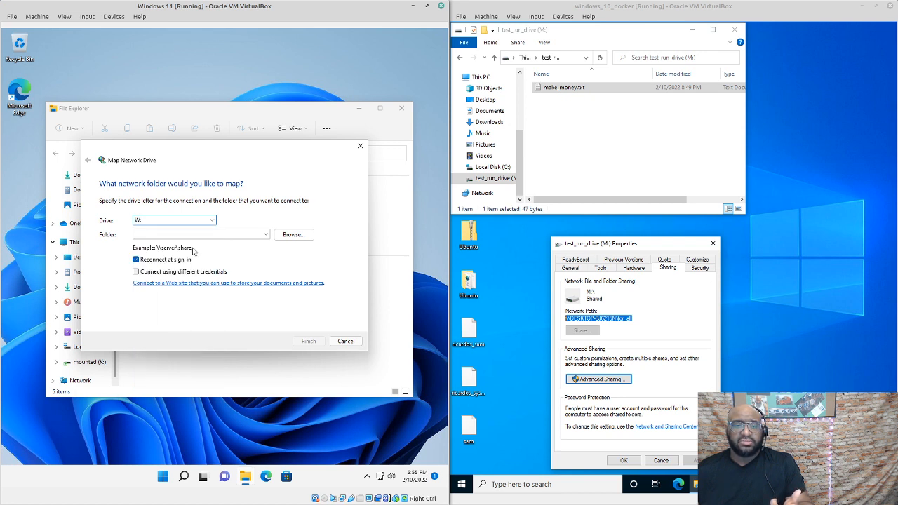
left_click(183, 233)
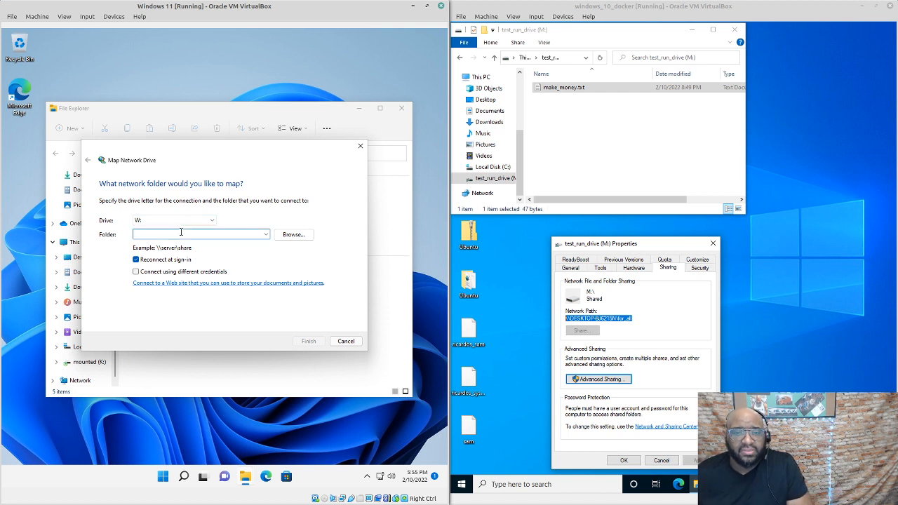
key("ctrl+v")
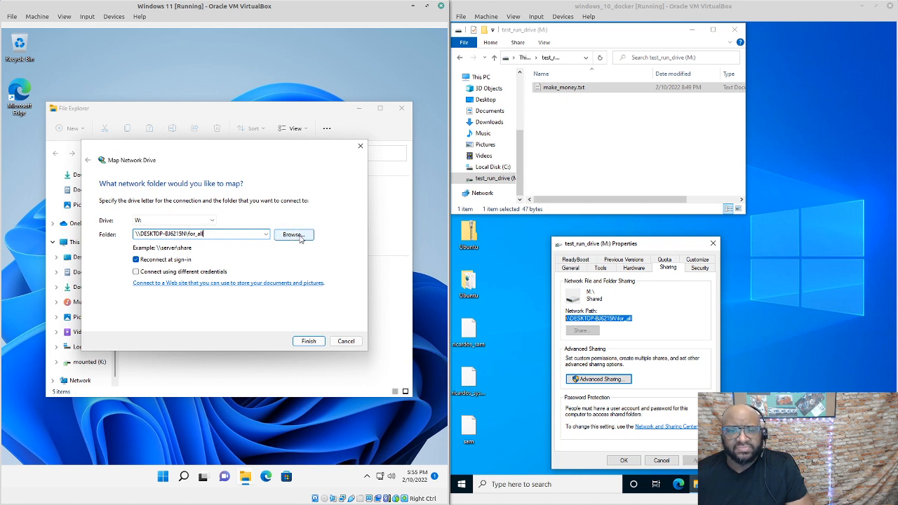
left_click(293, 235)
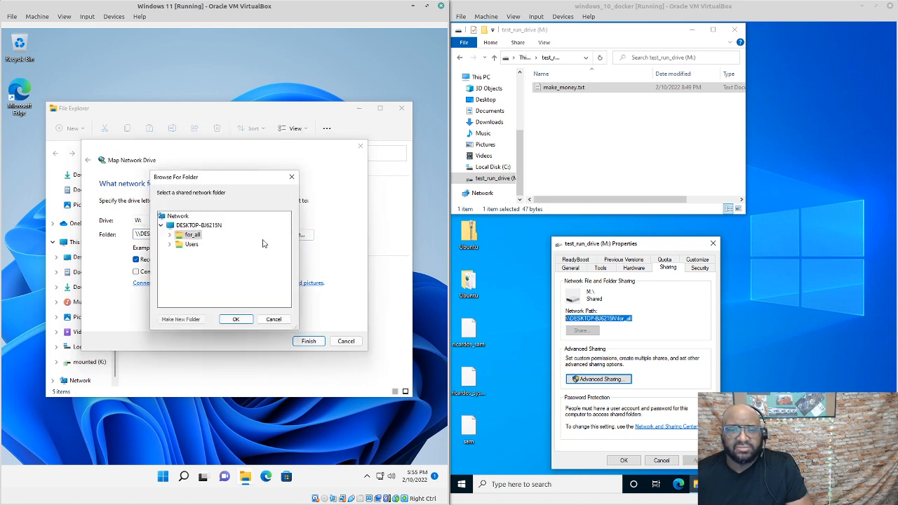
left_click(215, 226)
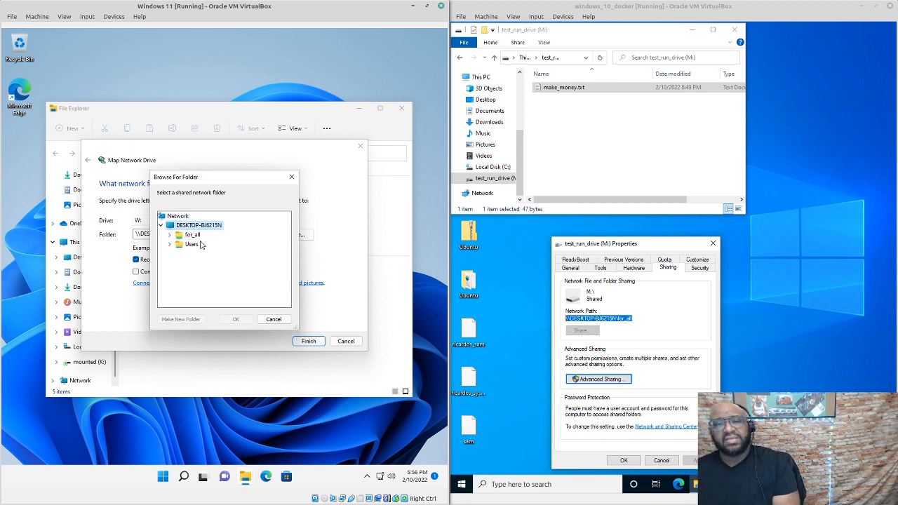
left_click(188, 236)
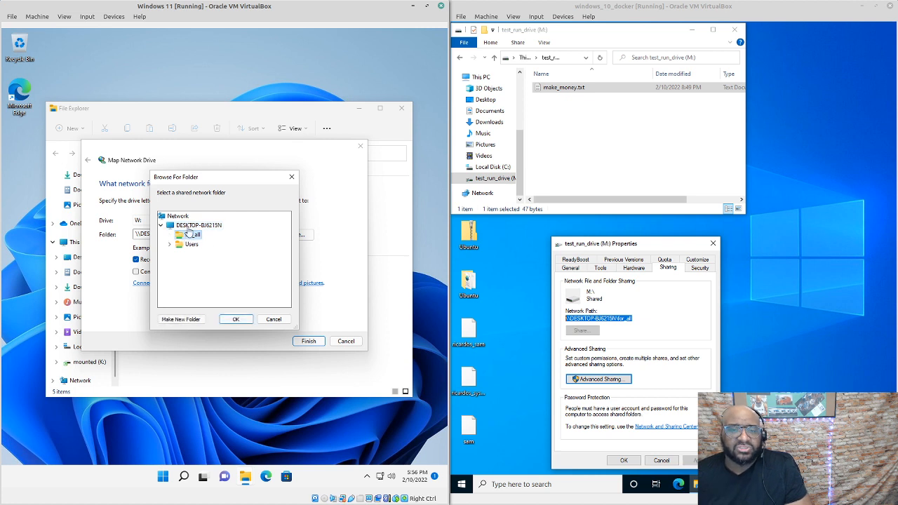
left_click(237, 320)
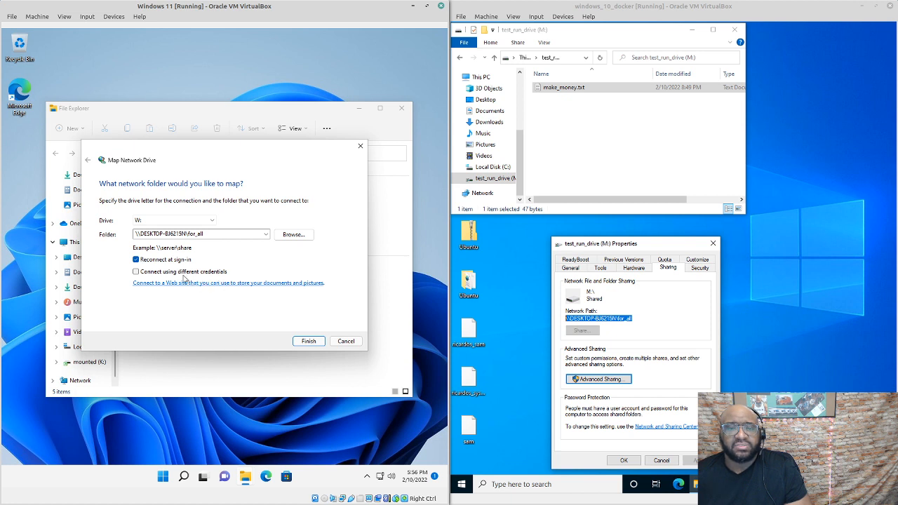
left_click(310, 342)
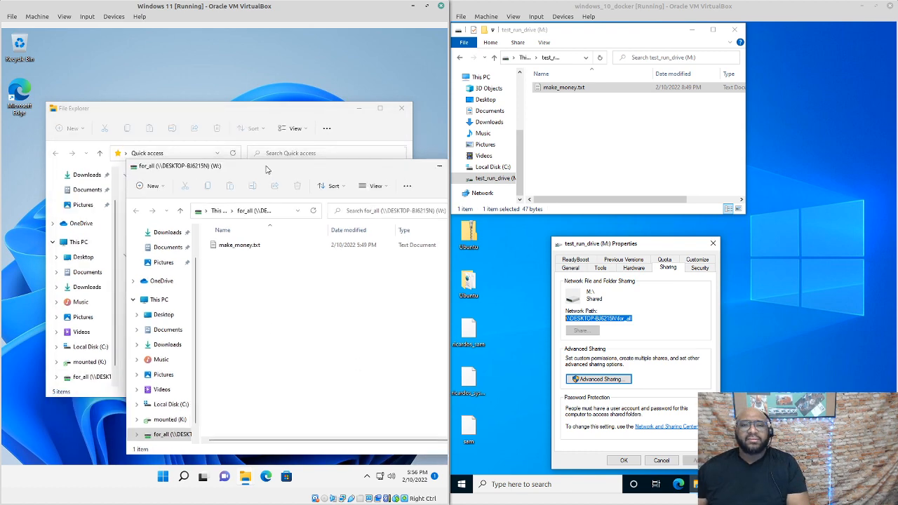
Move the for_all (W:) window aside and select make_money.txt in it
left_click_drag(202, 122, 220, 150)
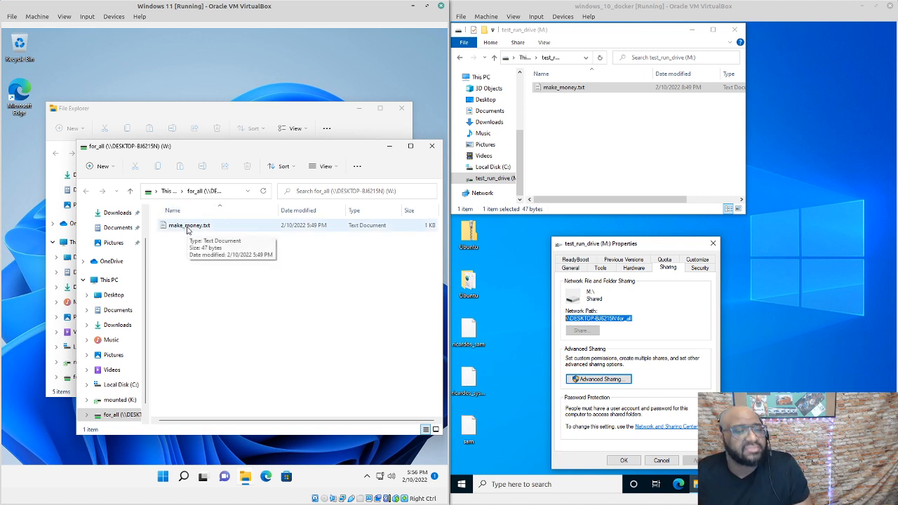
left_click(188, 229)
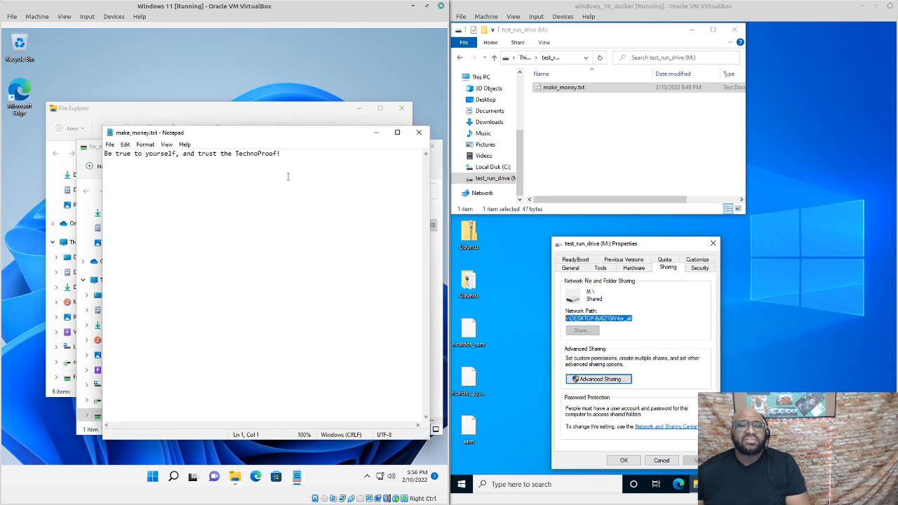
left_click(266, 469)
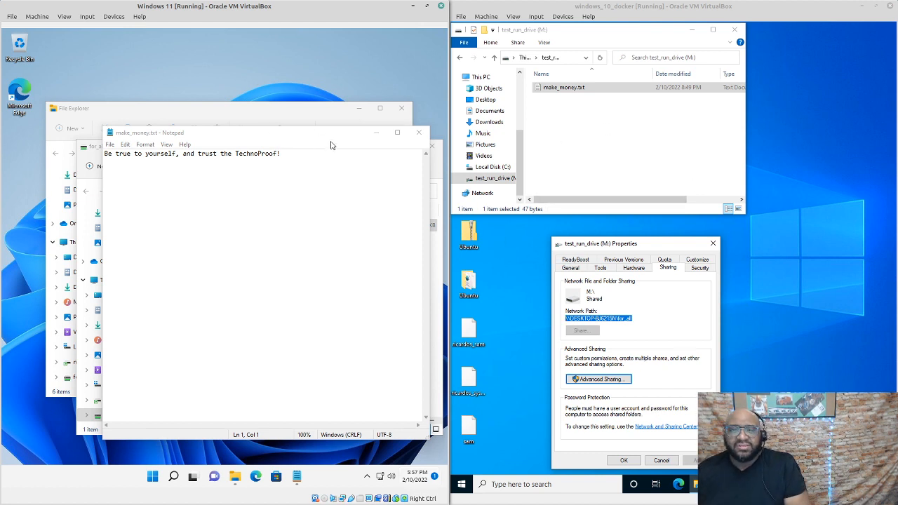
Close Notepad and minimize both Explorer windows to clear the Windows 11 desktop
left_click(419, 133)
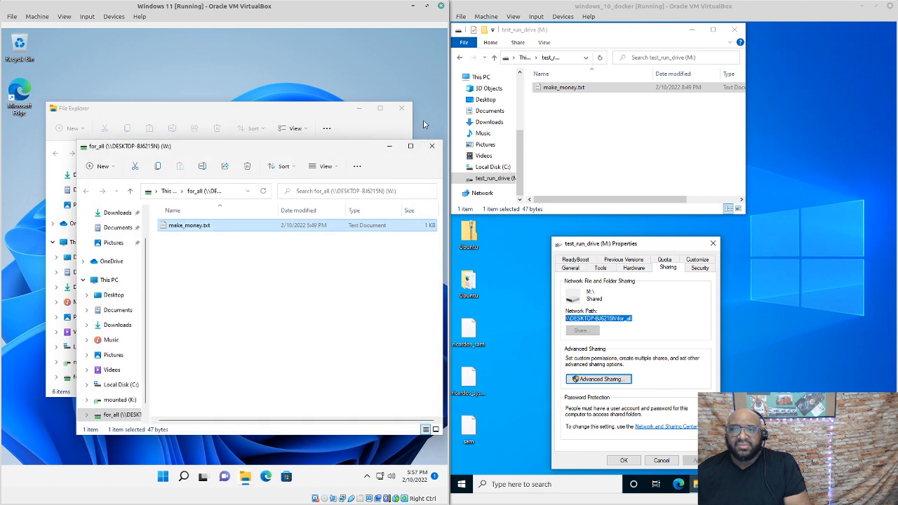
left_click(391, 148)
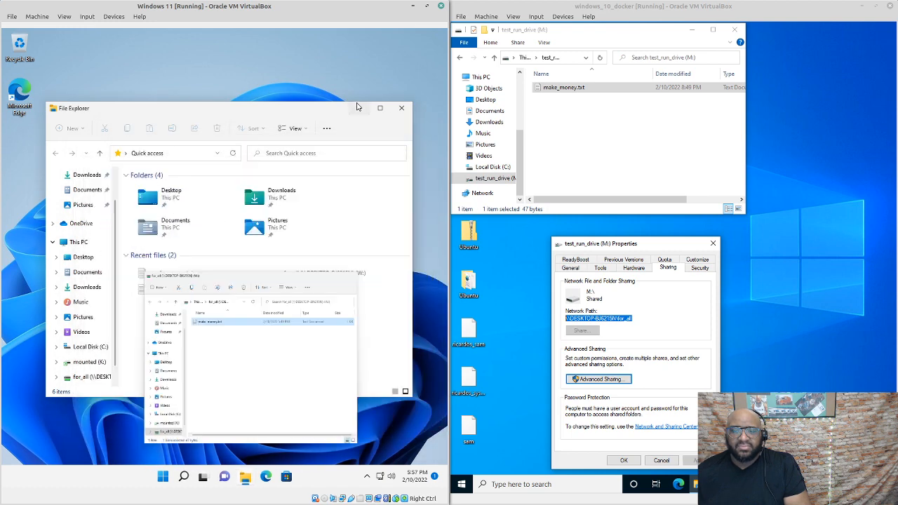
left_click(360, 109)
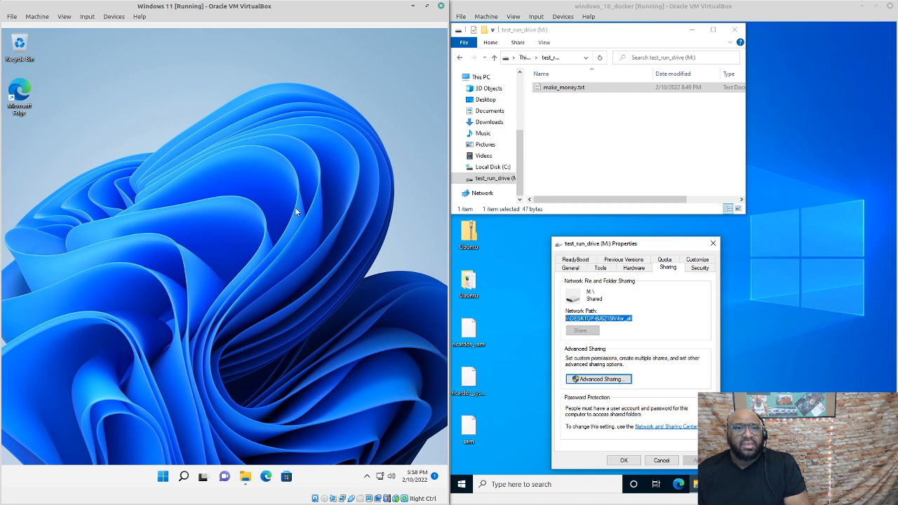
Launch regedit from the Start search and approve the admin prompt
left_click(168, 480)
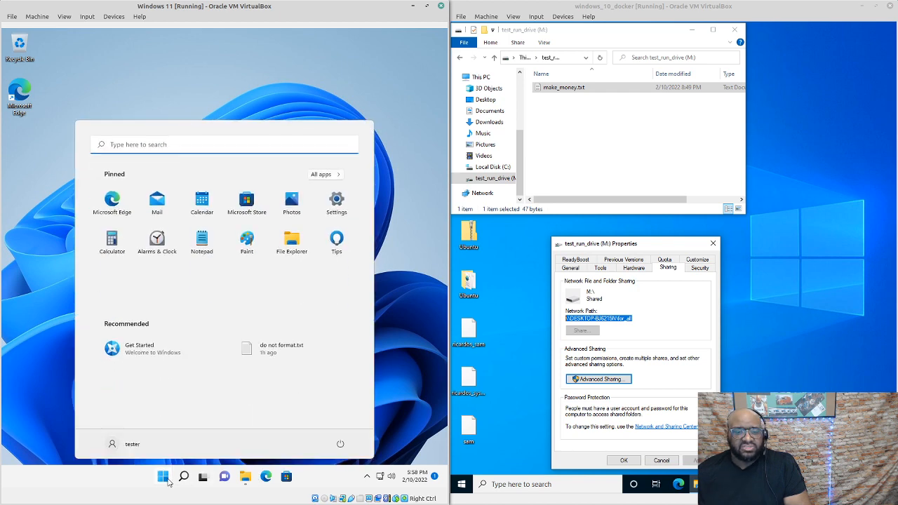
left_click(184, 144)
type("regedit")
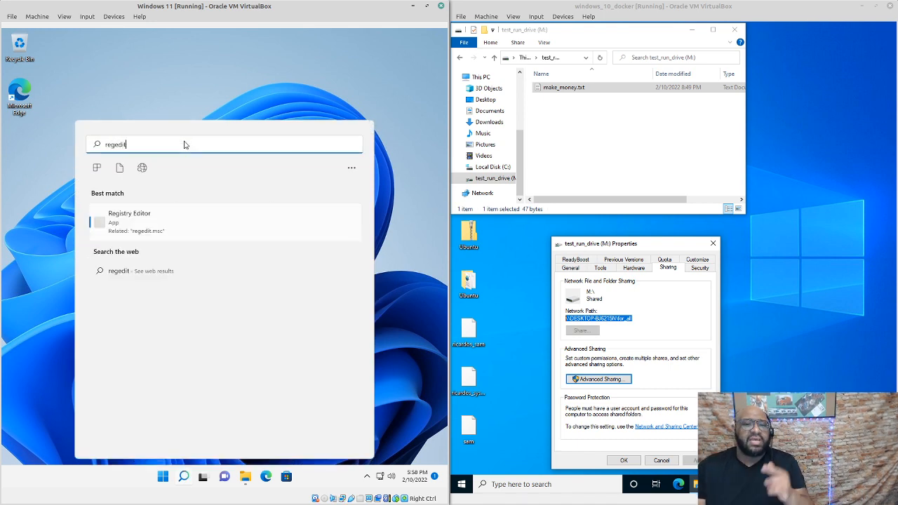
key("Return")
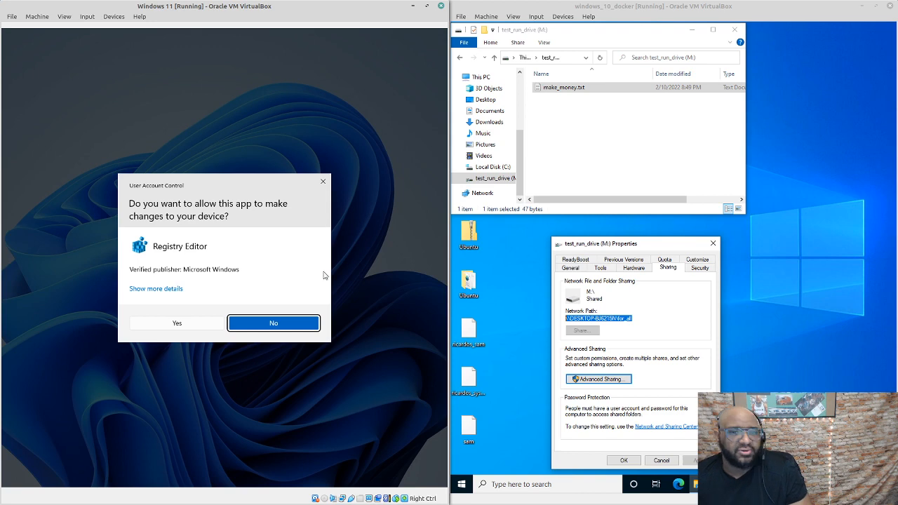
left_click(200, 328)
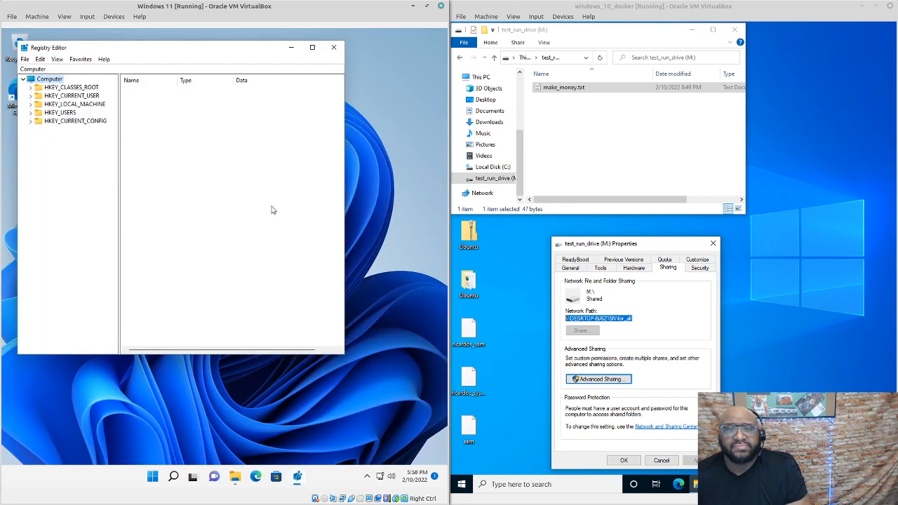
Expand HKEY_LOCAL_MACHINE > SYSTEM > Setup in Registry Editor
left_click(30, 104)
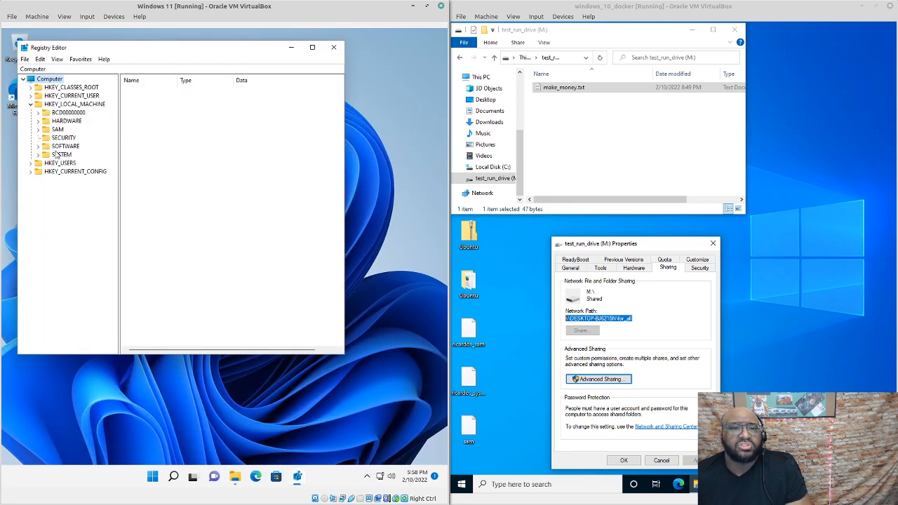
left_click(39, 155)
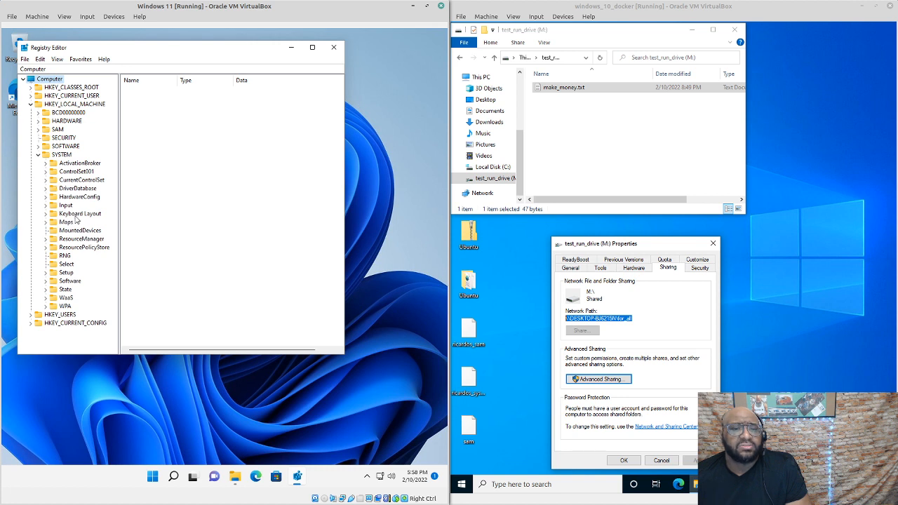
left_click(46, 272)
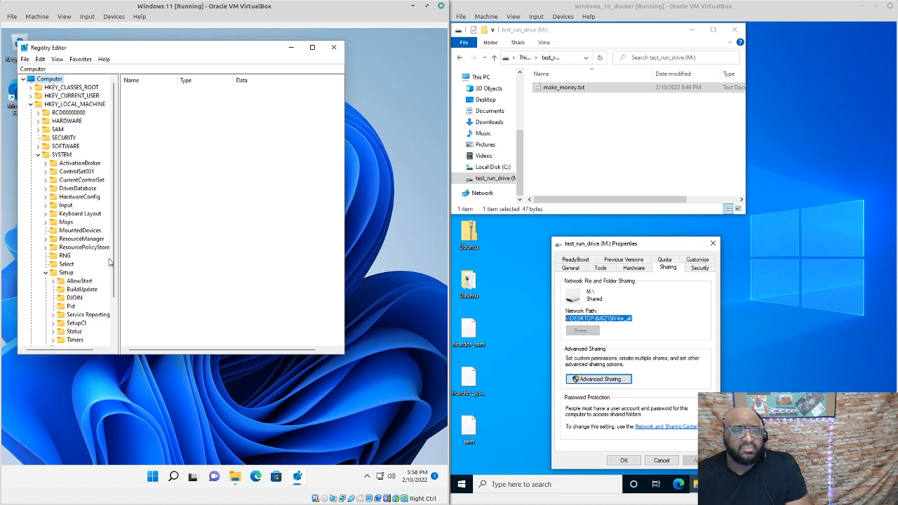
left_click_drag(113, 254, 109, 282)
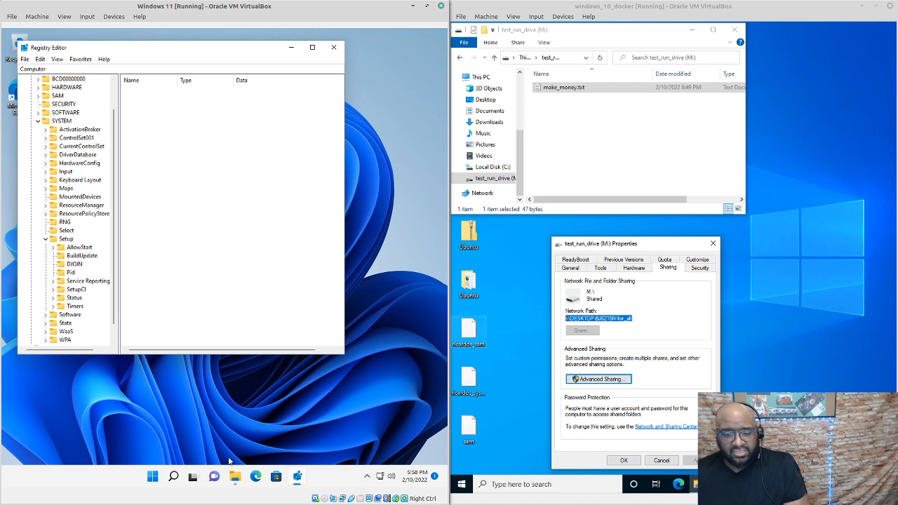
key("alt+Tab")
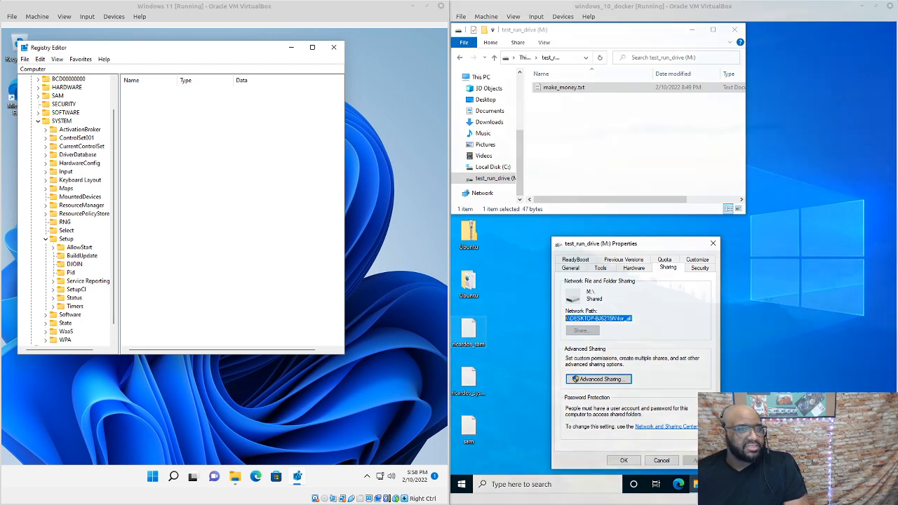
In the host terminal, cd into /media/tacit/…/ISOs/windows_11_iso using Tab completion
left_click_drag(555, 152, 727, 99)
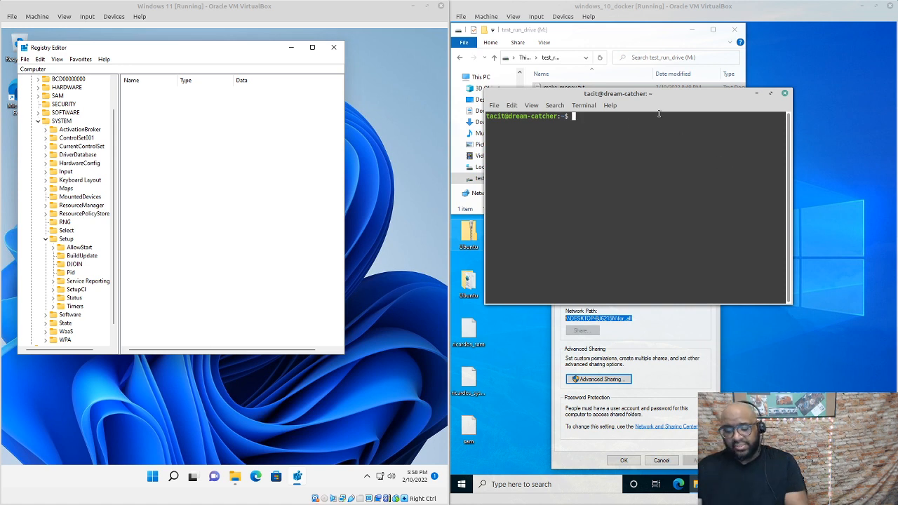
type("cd /")
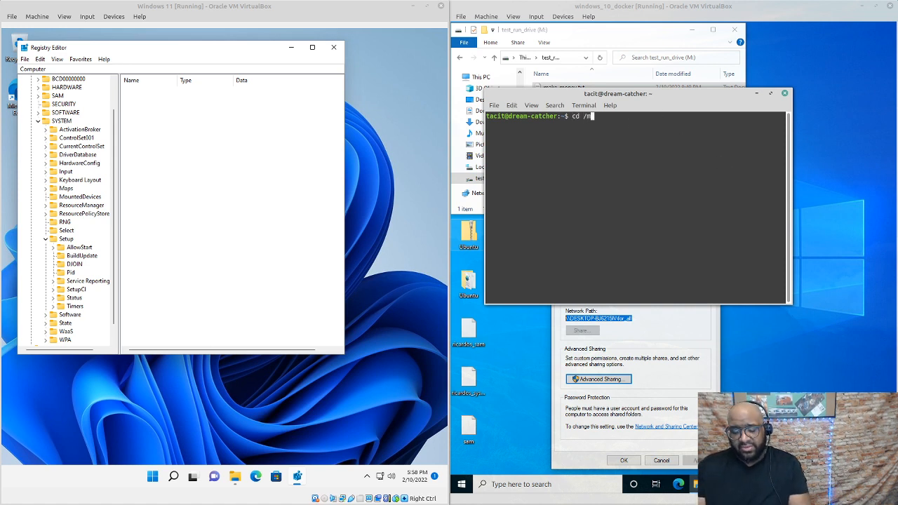
type("media/")
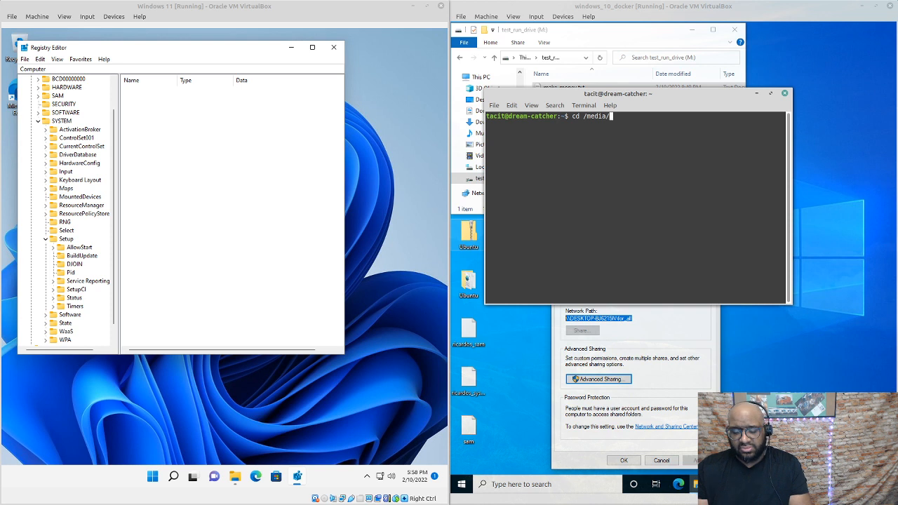
type("tac")
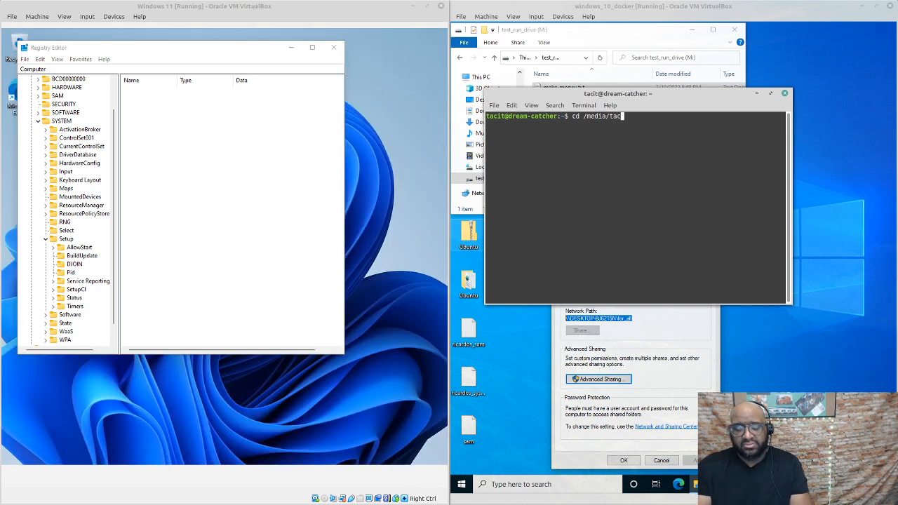
type("it/2")
key("Tab")
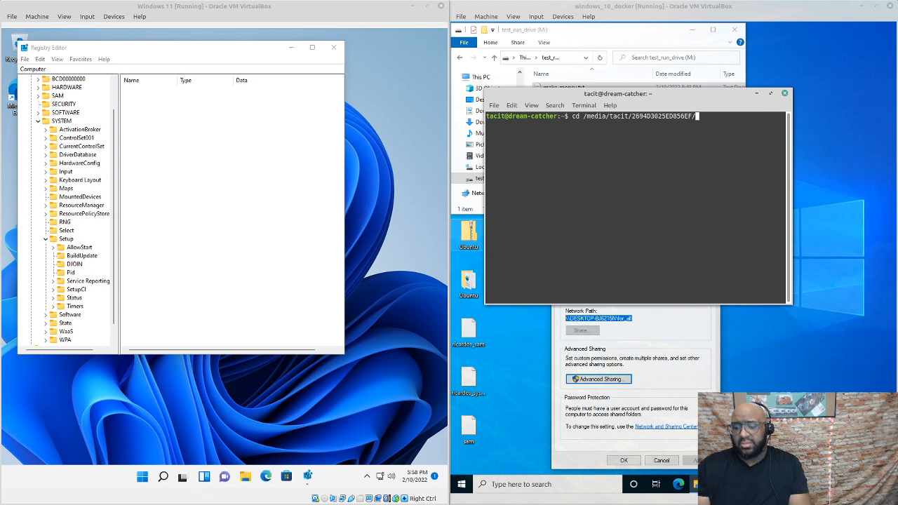
type("I")
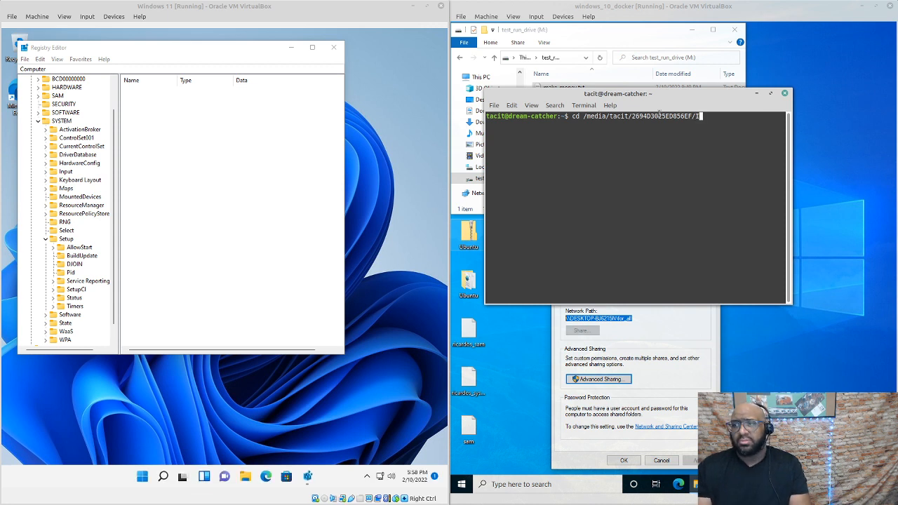
type("S")
key("Tab")
type("S")
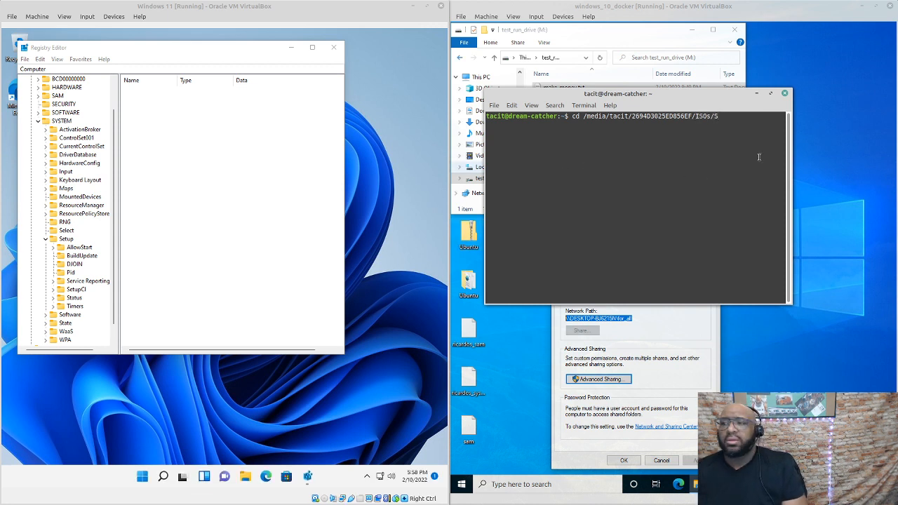
key("BackSpace")
type("w")
key("Tab")
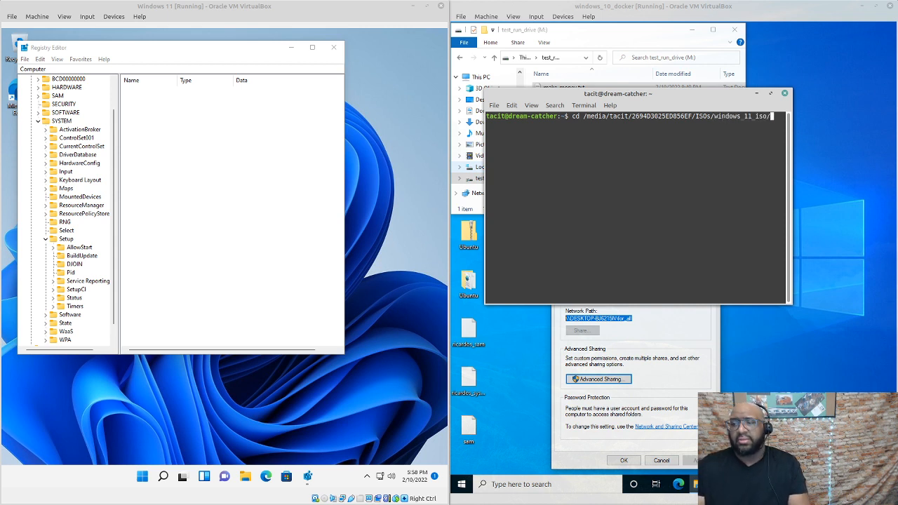
key("Return")
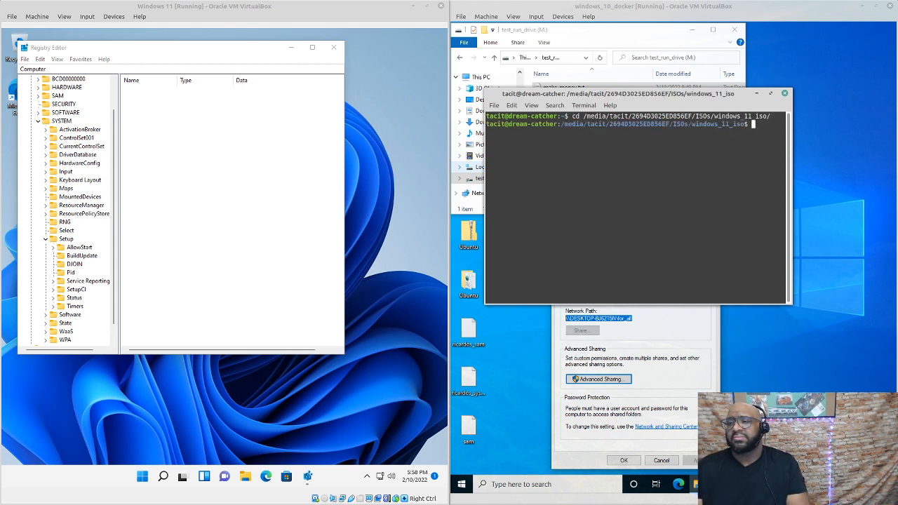
List the folder with ls and open changes_to_make in VS Code via code
type("ls")
key("Return")
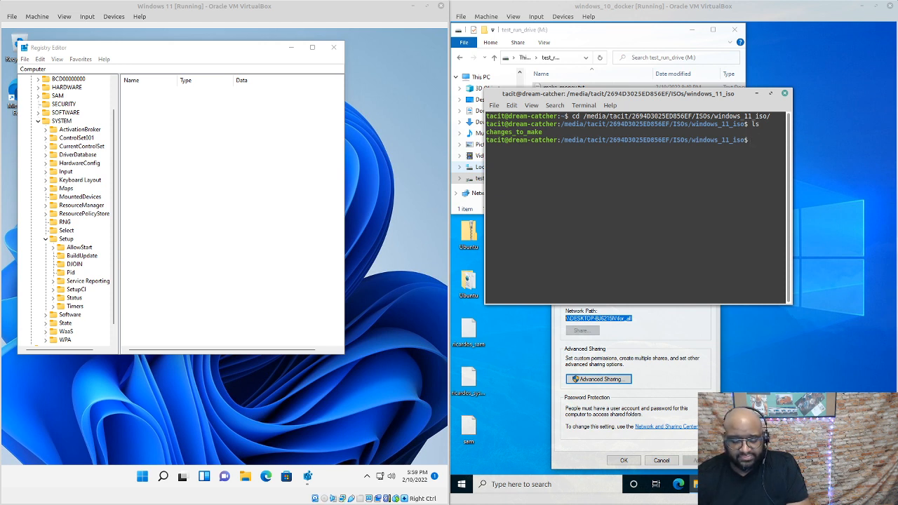
type("code")
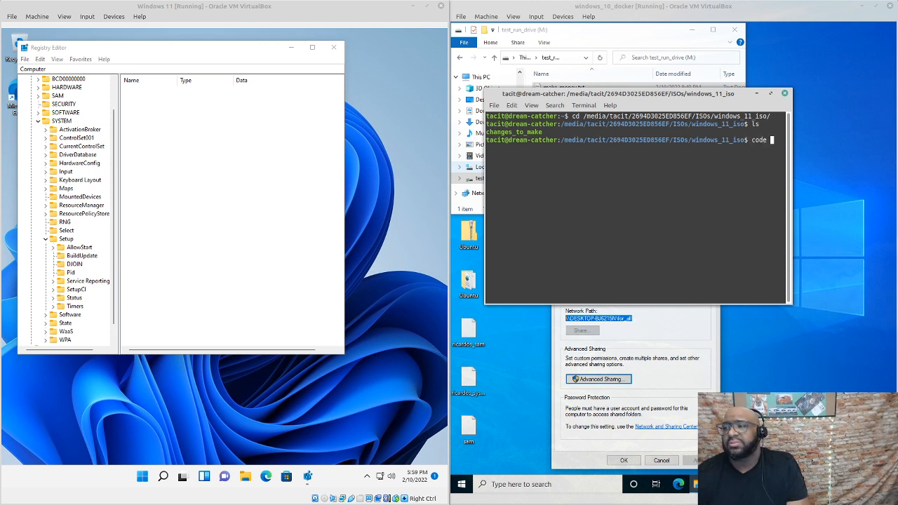
type(" change")
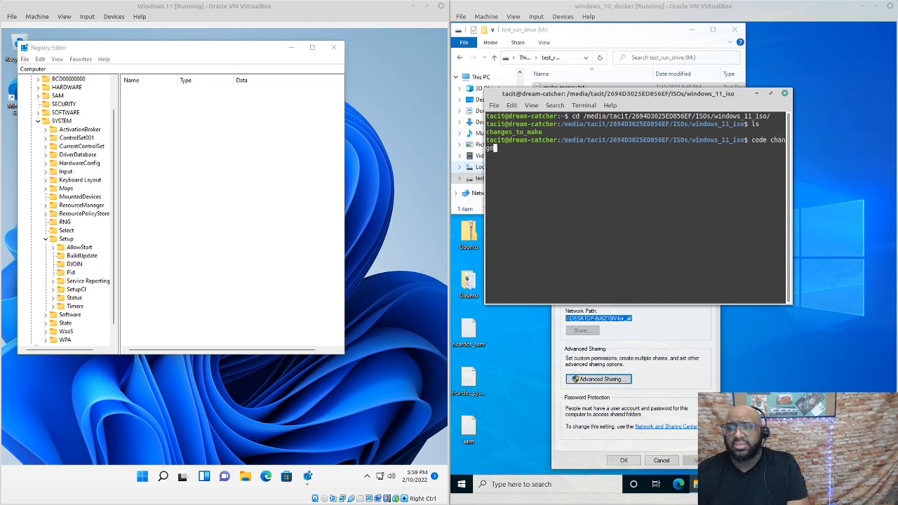
key("Tab")
key("Return")
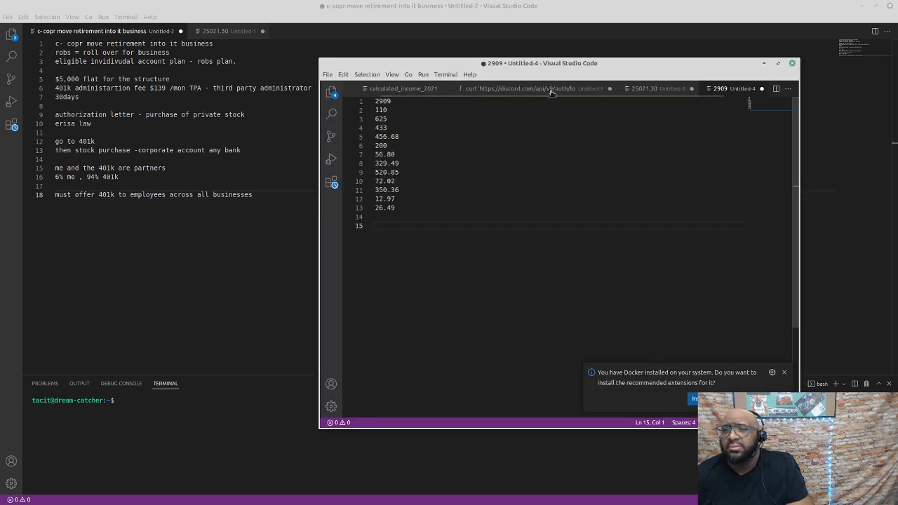
View the 25021.30 tab, then close the small and main VS Code windows
left_click(651, 90)
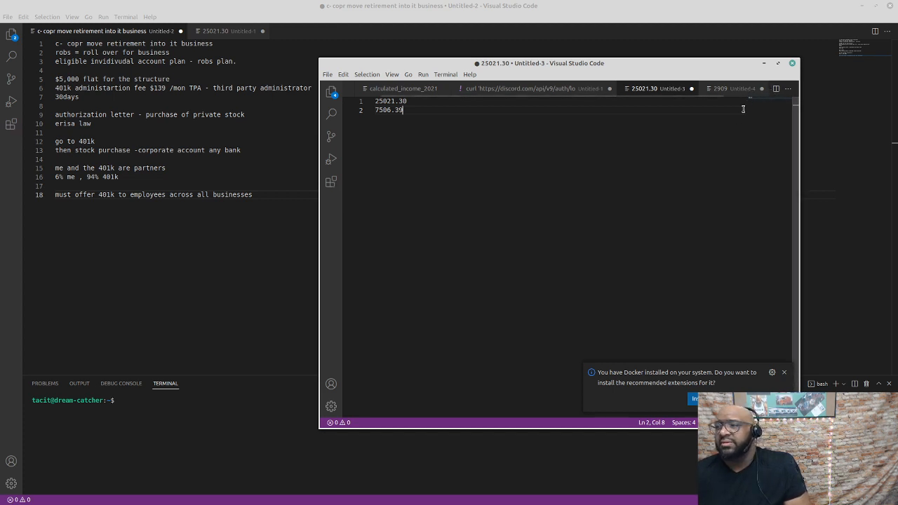
left_click(794, 64)
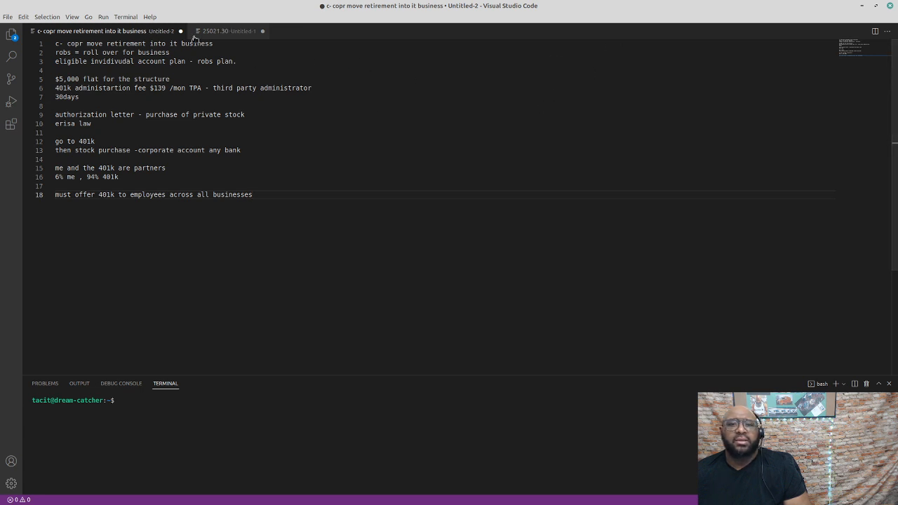
left_click(181, 32)
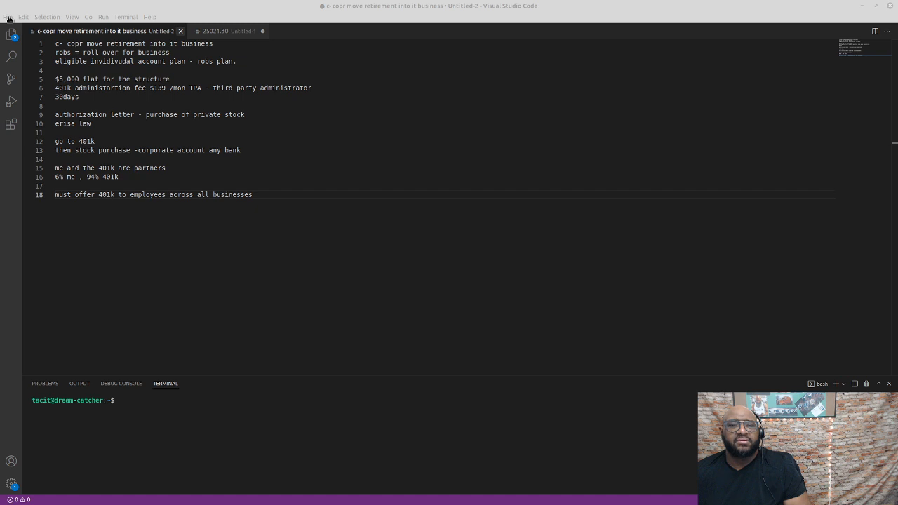
left_click(890, 7)
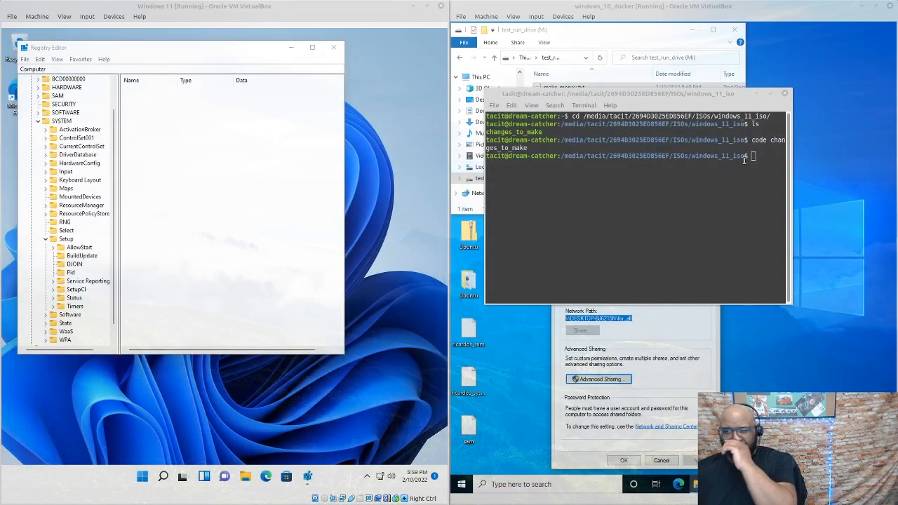
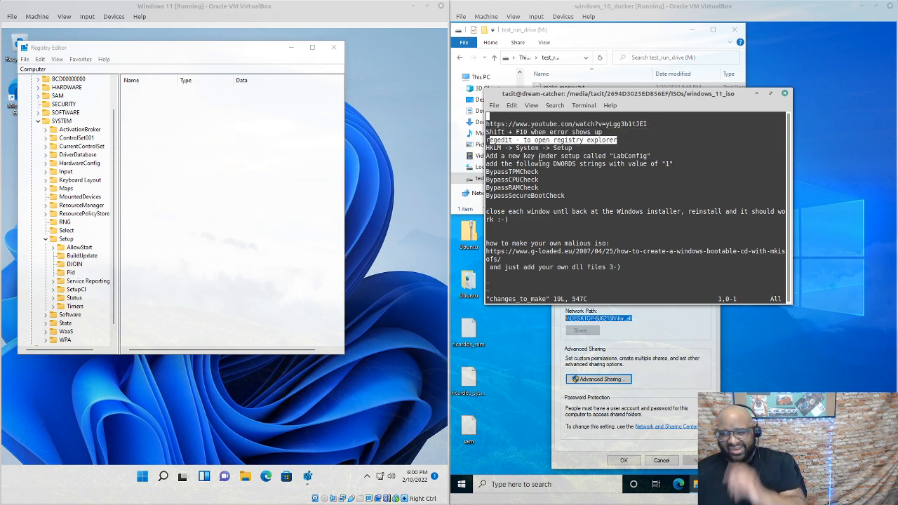
Highlight the terminal note 'Add a new key under setup called "LabConfig"'
left_click_drag(486, 156, 662, 148)
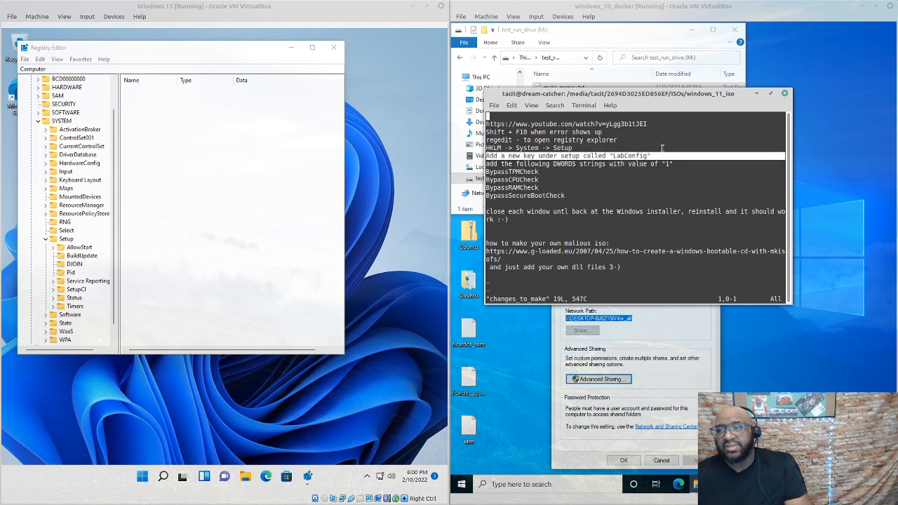
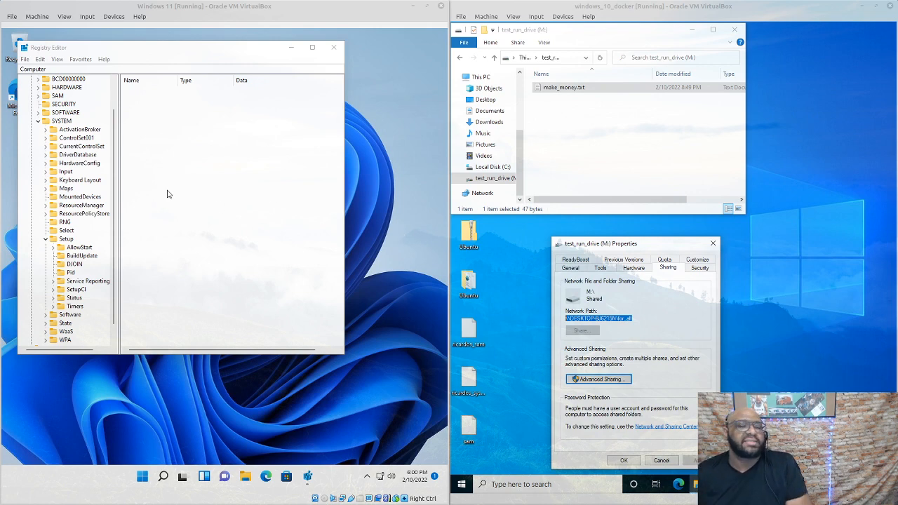
Close the Registry Editor in the Windows 11 guest
left_click(334, 49)
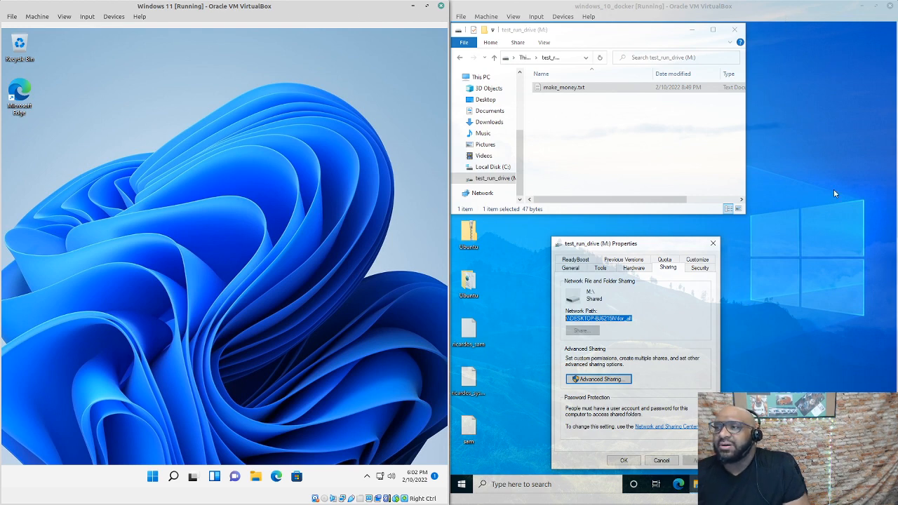
In windows_10_docker, close the test_run_drive (M:) Properties dialog and its folder window
left_click(836, 358)
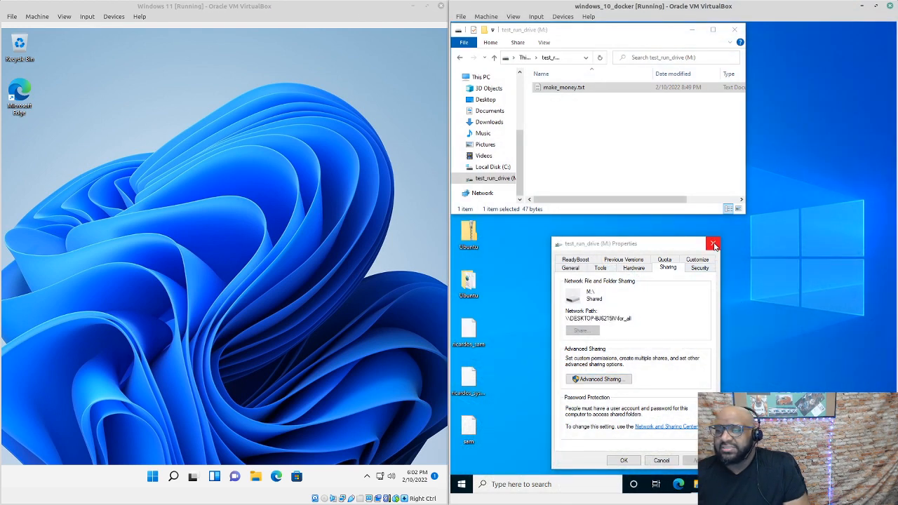
left_click(713, 244)
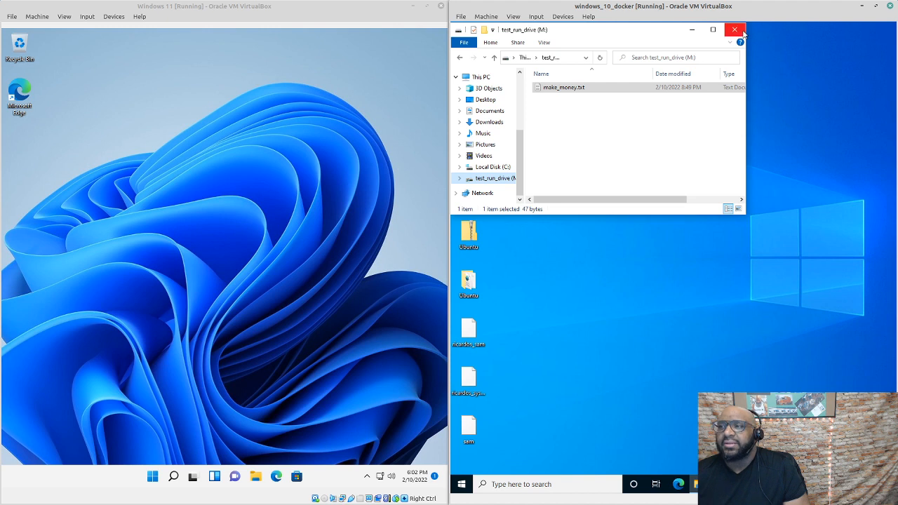
left_click(742, 33)
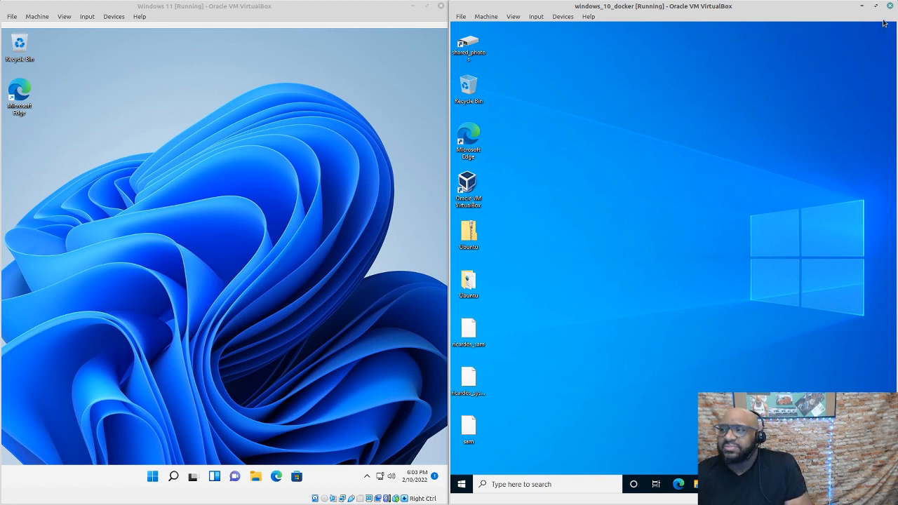
Power off the Windows 11 and windows_10_docker virtual machines
left_click(442, 7)
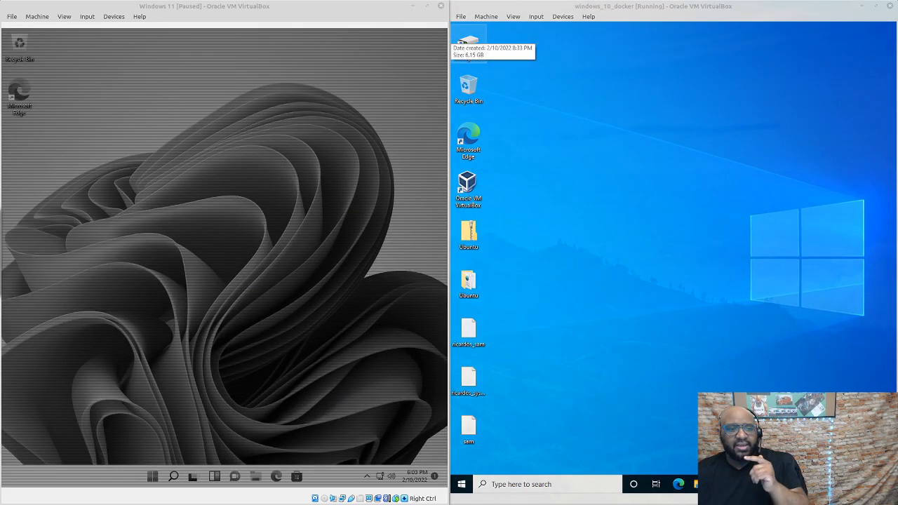
left_click(327, 269)
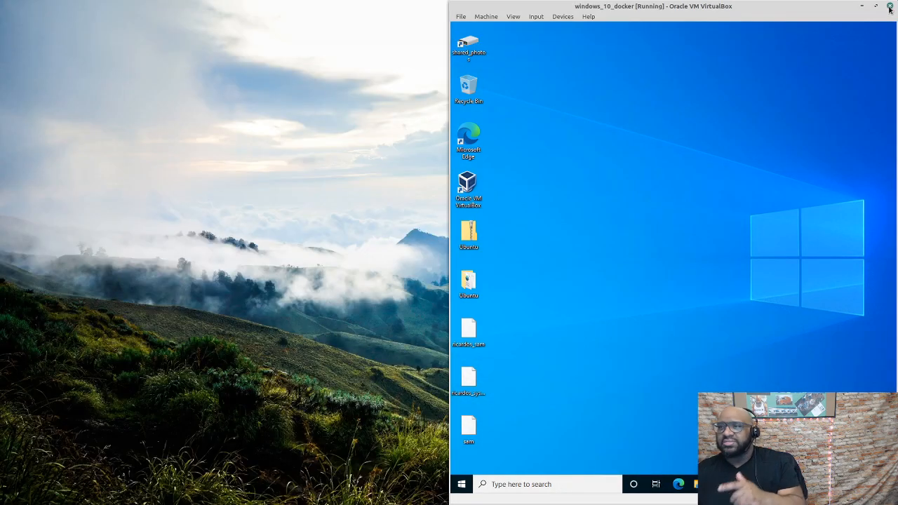
left_click(890, 5)
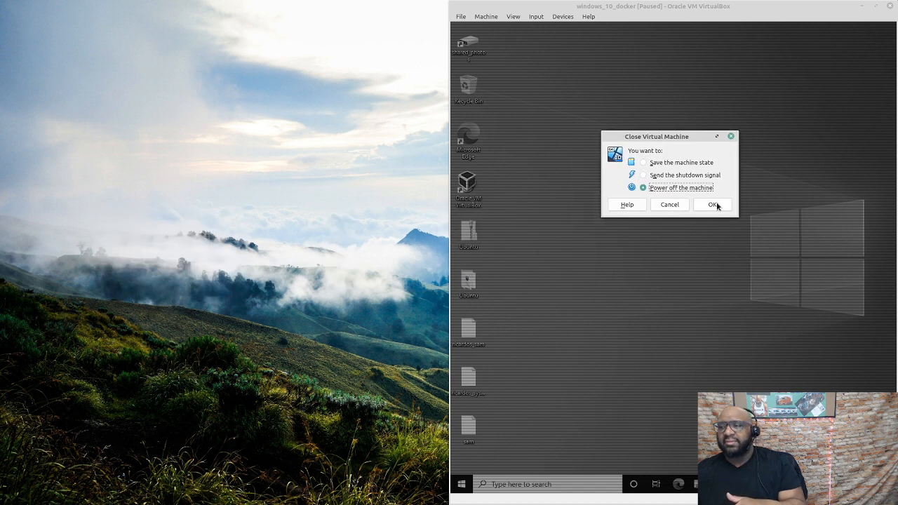
left_click(715, 203)
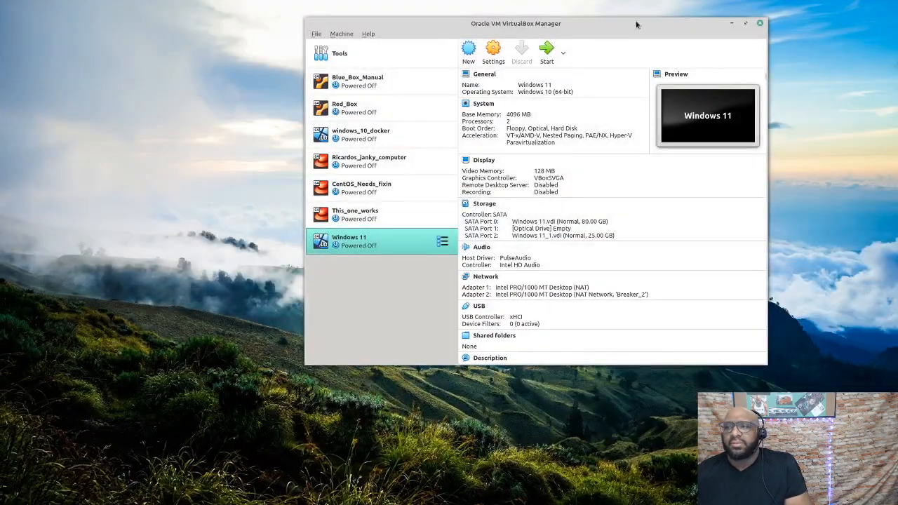
Center the VirtualBox Manager, select Red_Box and start it
left_click_drag(638, 24, 566, 92)
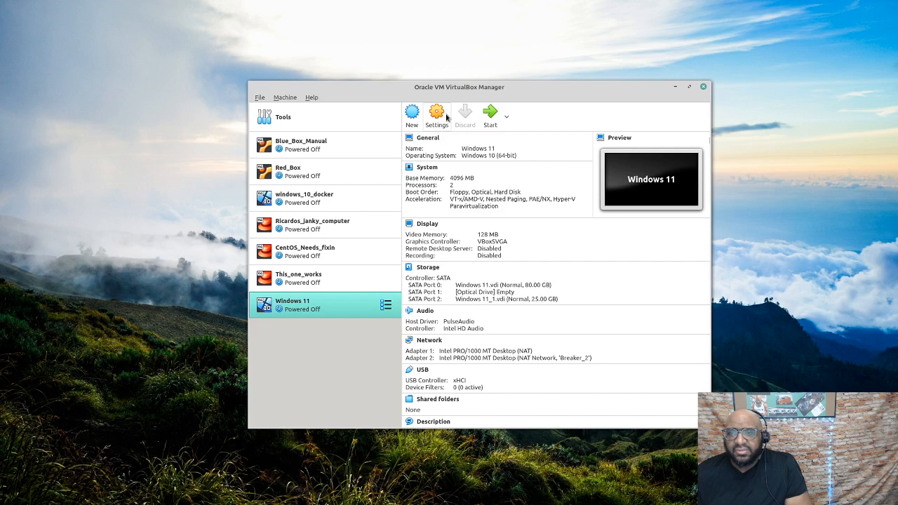
left_click(344, 172)
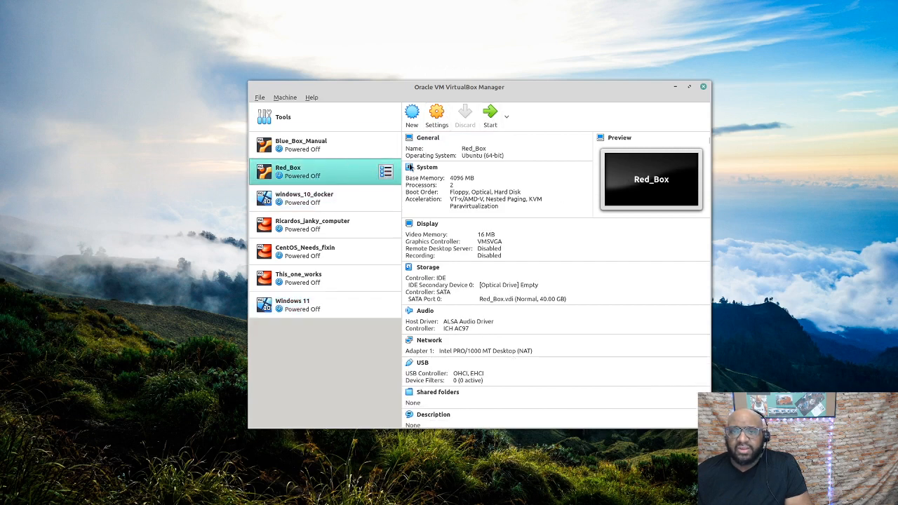
left_click(490, 116)
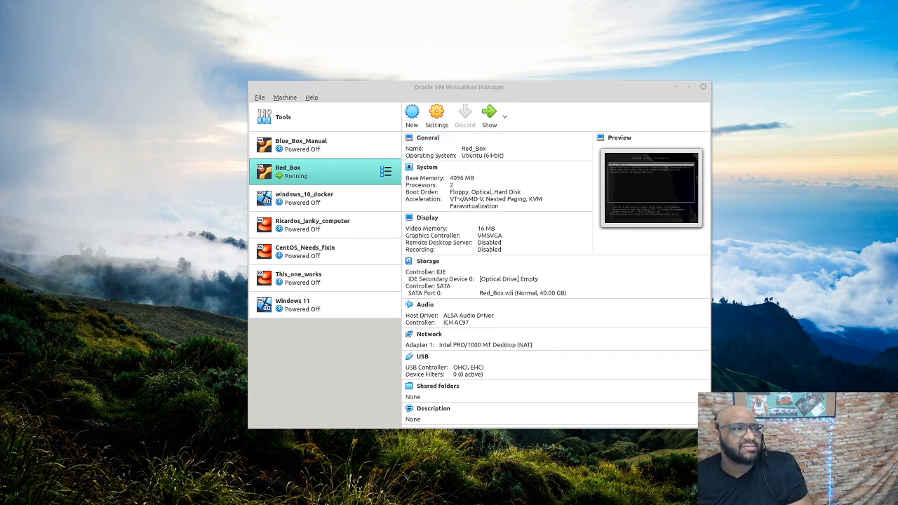
Move the Red_Box window to the upper right and dismiss the keyboard and mouse integration notices
left_click_drag(527, 137, 568, 118)
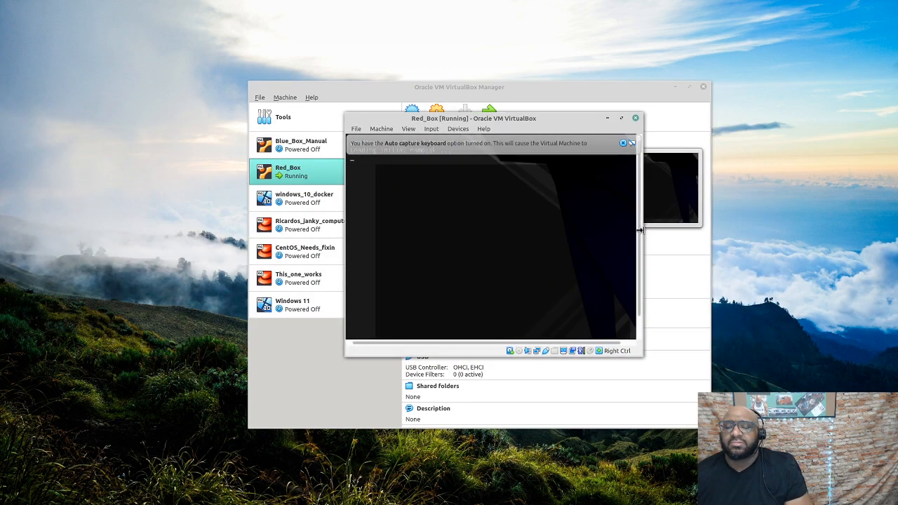
left_click_drag(1, 119, 762, 85)
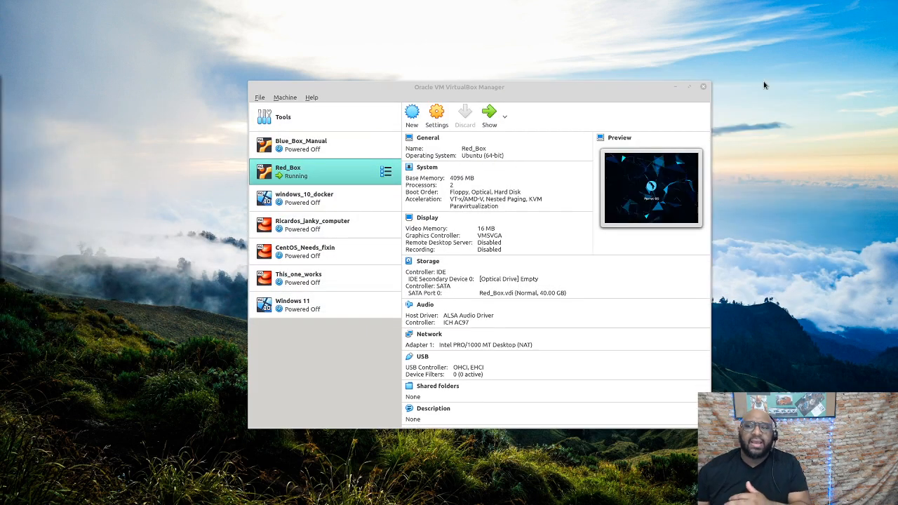
left_click_drag(0, 83, 615, 124)
left_click(783, 150)
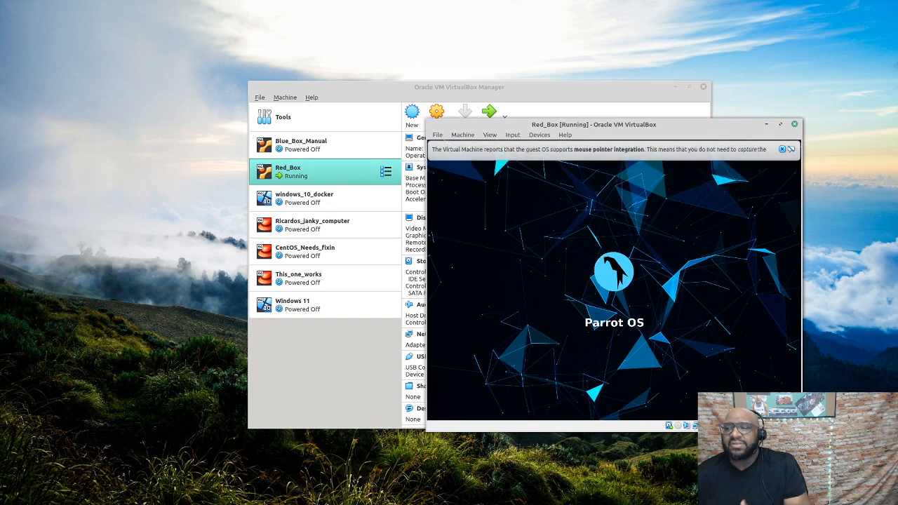
left_click(783, 149)
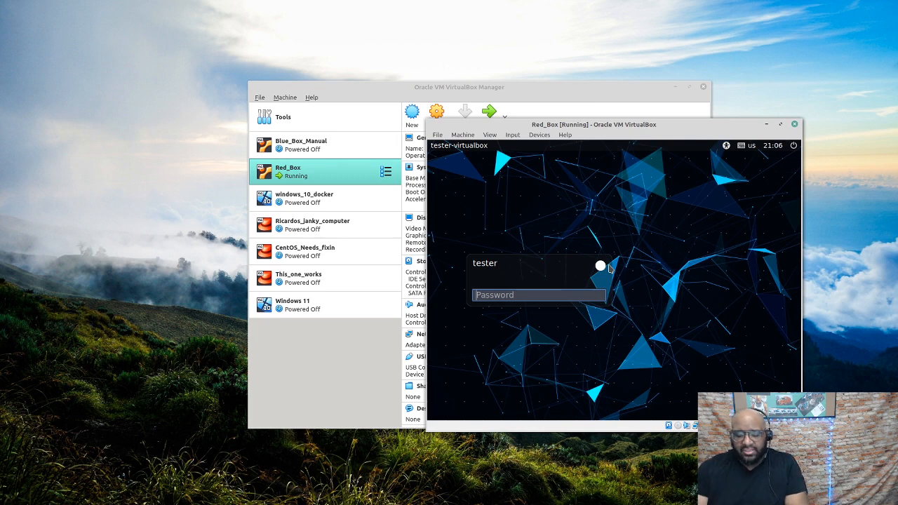
Log in to Parrot OS on Red_Box with the account password
type("password")
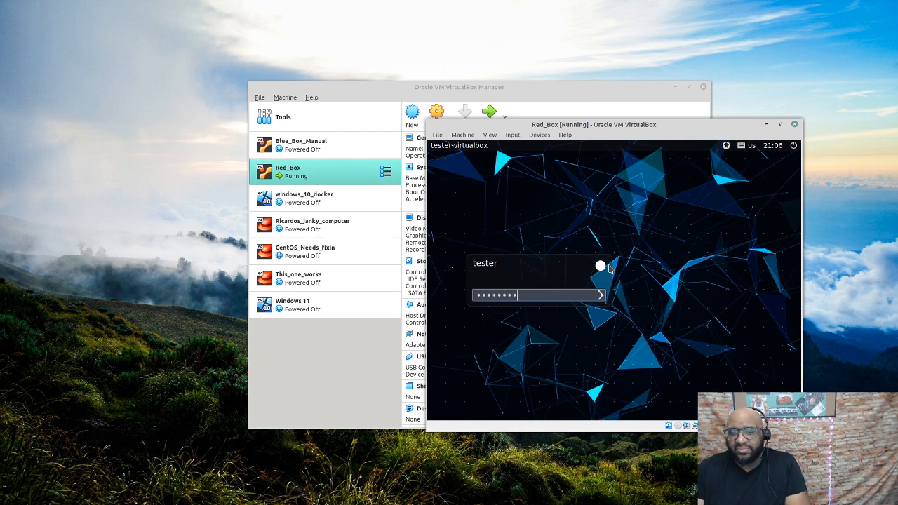
key("BackSpace")
key("BackSpace")
key("BackSpace")
key("BackSpace")
key("BackSpace")
key("BackSpace")
key("BackSpace")
key("BackSpace")
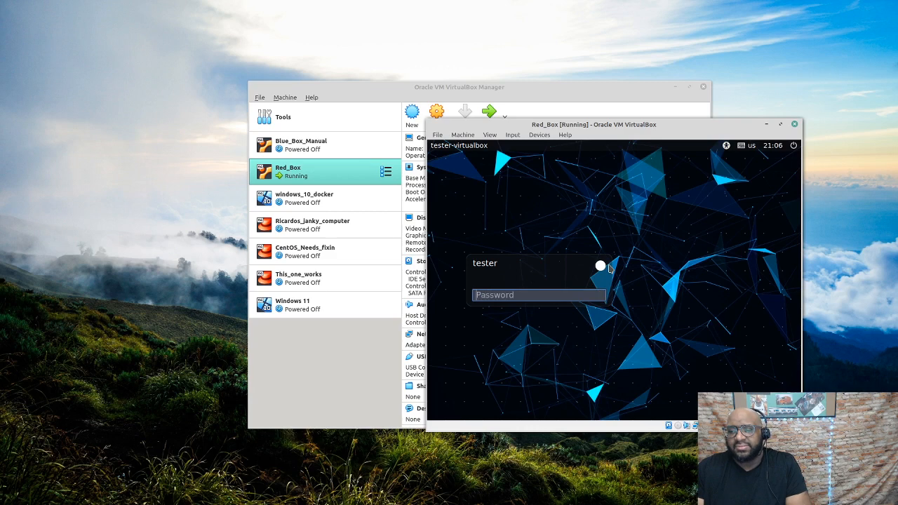
type("p")
key("BackSpace")
type("password")
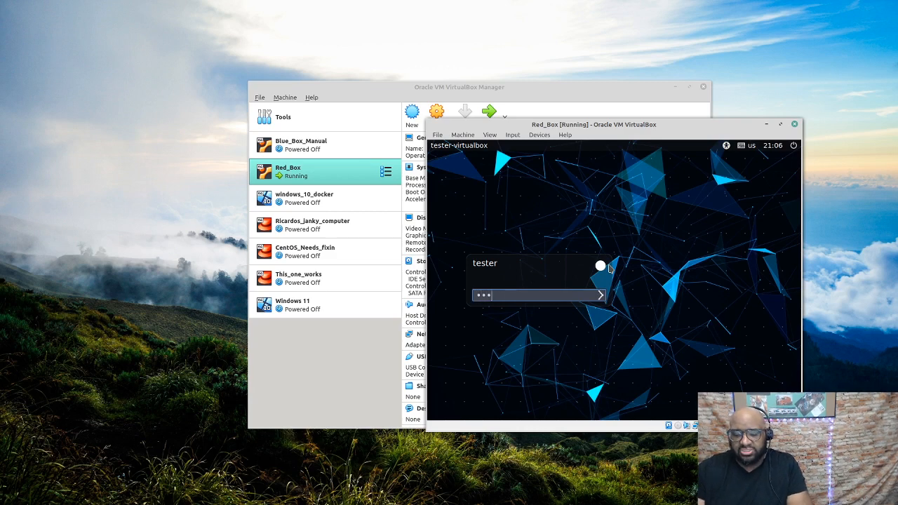
key("Return")
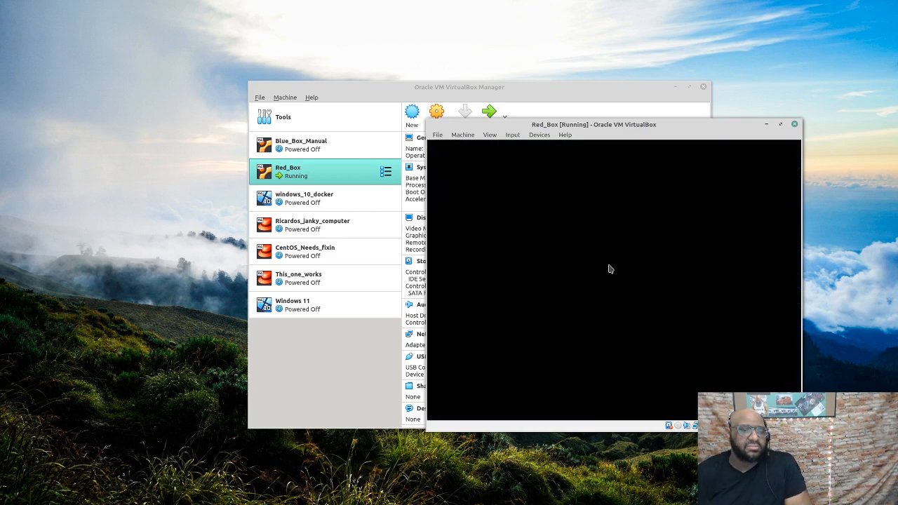
Bring the Red_Box VM window back onto this monitor
left_click(542, 110)
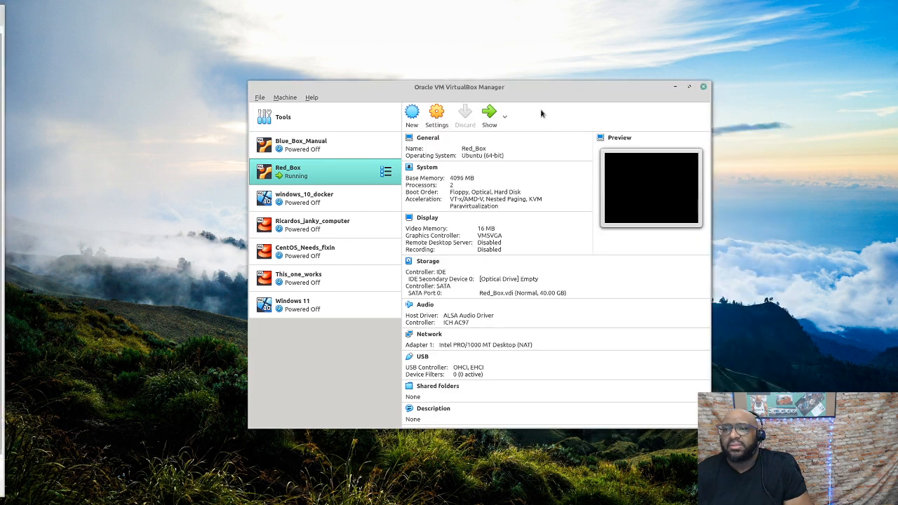
left_click_drag(0, 10, 697, 14)
double_click(687, 19)
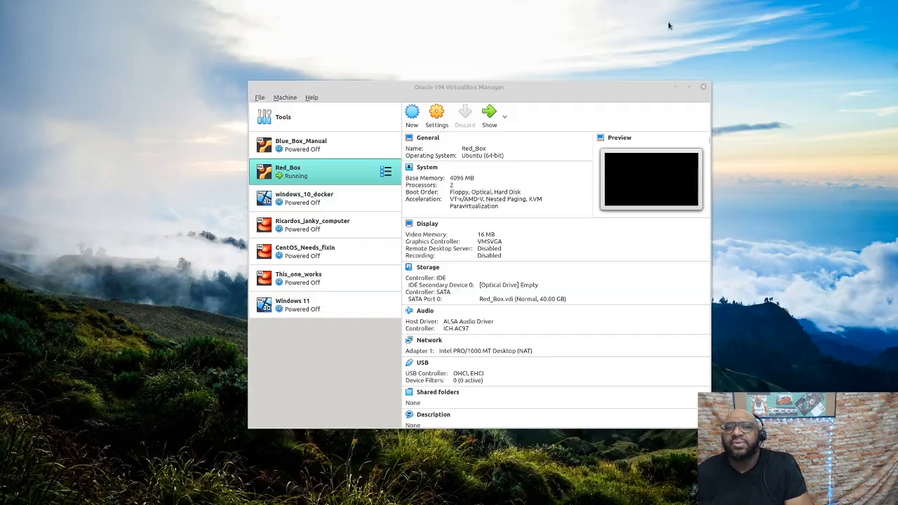
left_click_drag(0, 70, 271, 58)
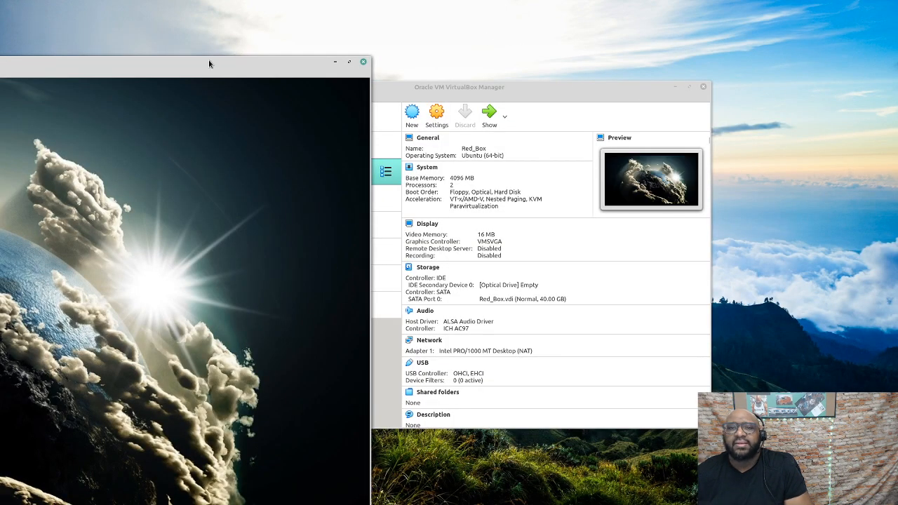
Maximize Red_Box, place ricardos_sam just below ricardos_system, and launch a Parrot Terminal
left_click_drag(208, 62, 725, 38)
left_click(863, 39)
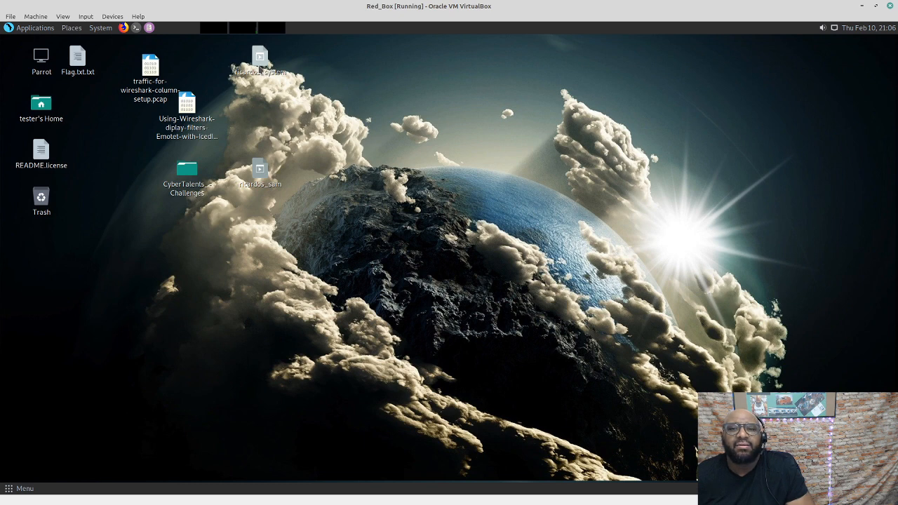
left_click_drag(264, 65, 353, 119)
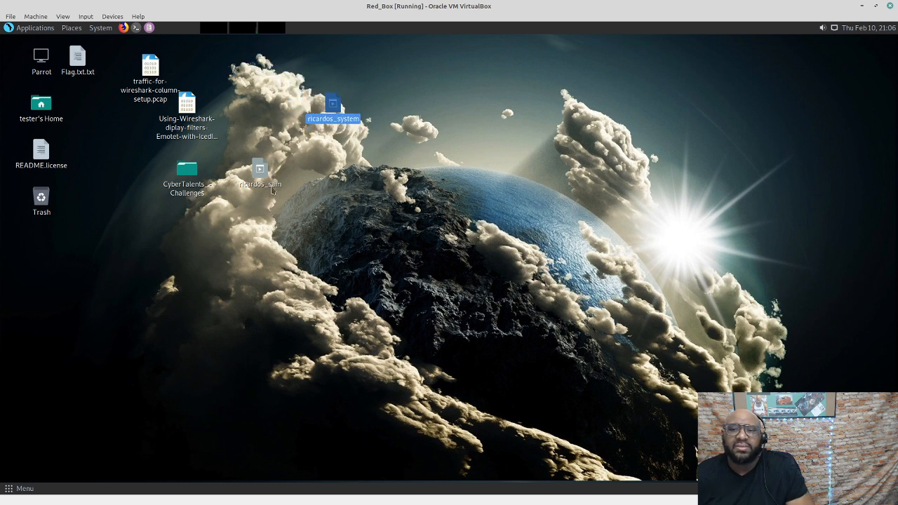
left_click_drag(284, 172, 349, 177)
left_click_drag(256, 171, 329, 170)
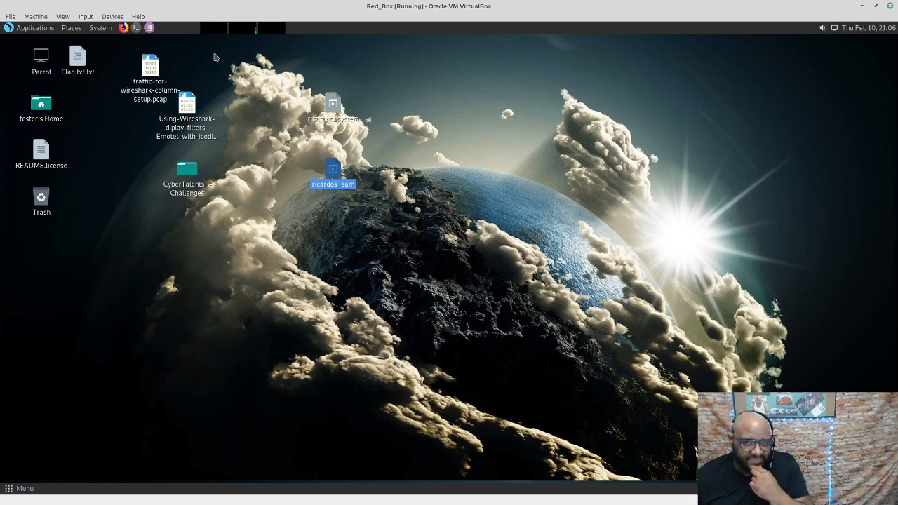
left_click(136, 27)
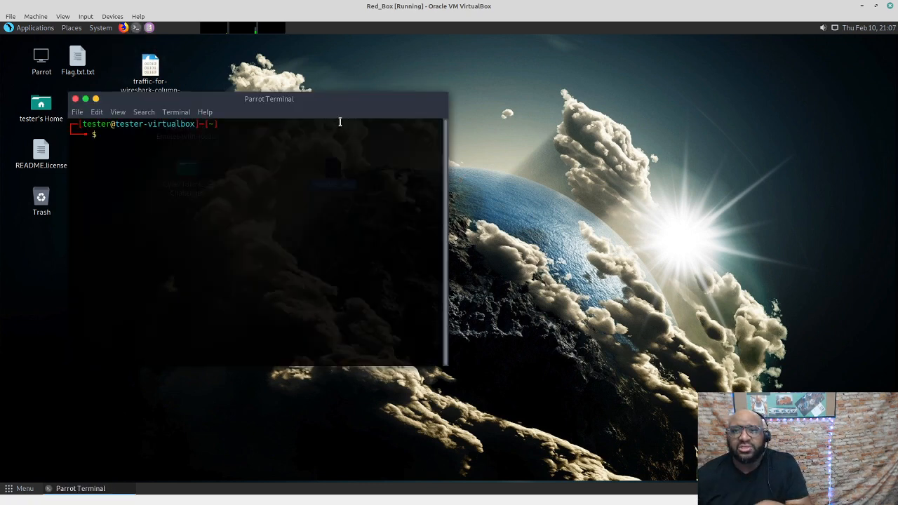
Move the Parrot Terminal to the upper right and enter sam at its prompt
left_click_drag(297, 96, 642, 75)
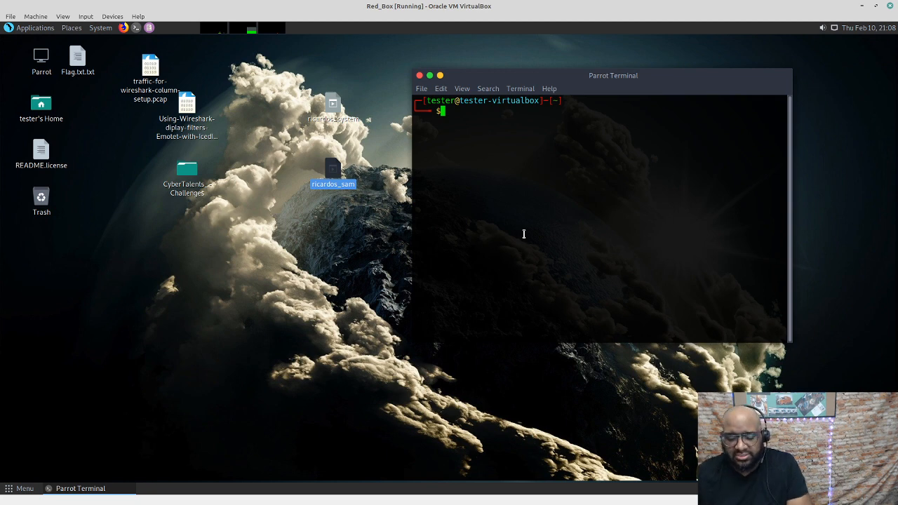
type("sam")
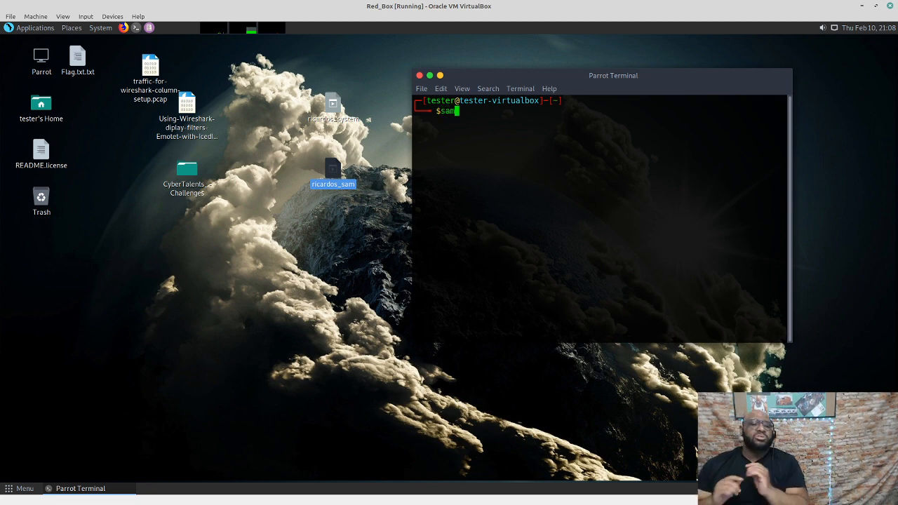
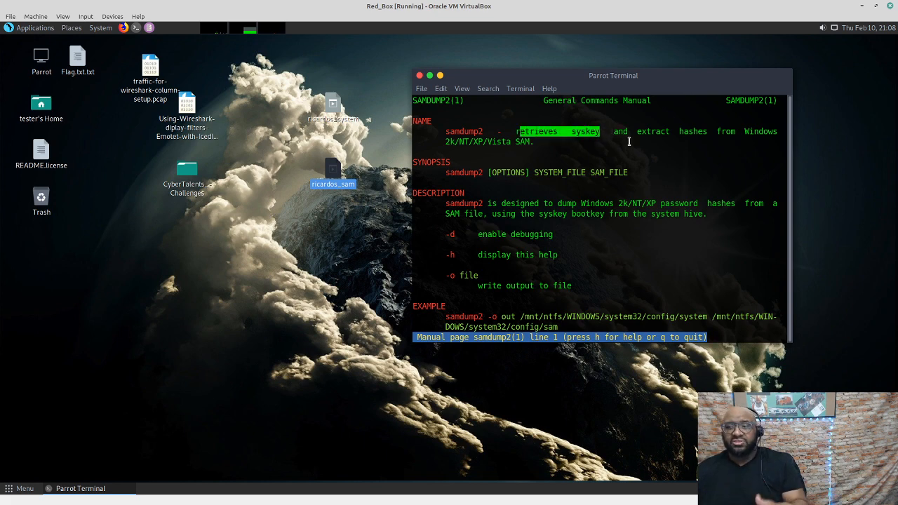
left_click_drag(632, 132, 755, 132)
double_click(523, 142)
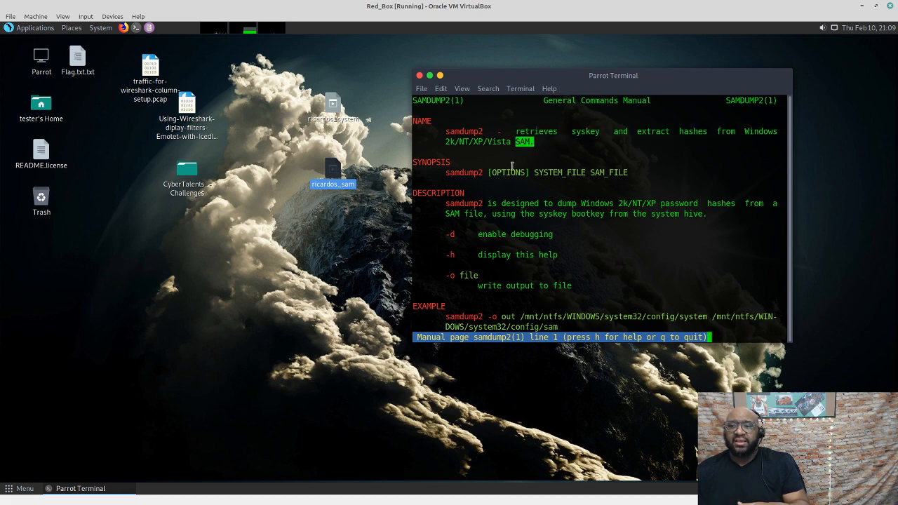
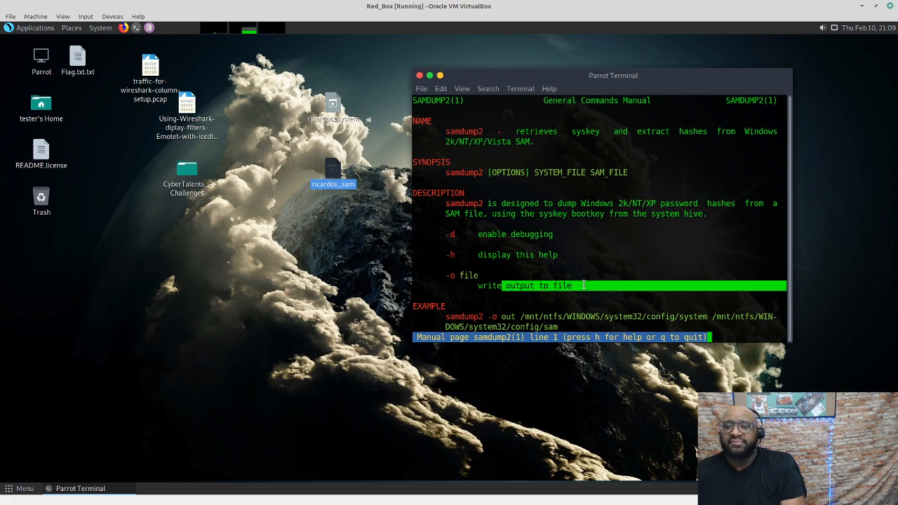
Highlight the samdump2 name in the NAME line and its usage line under SYNOPSIS
left_click(609, 255)
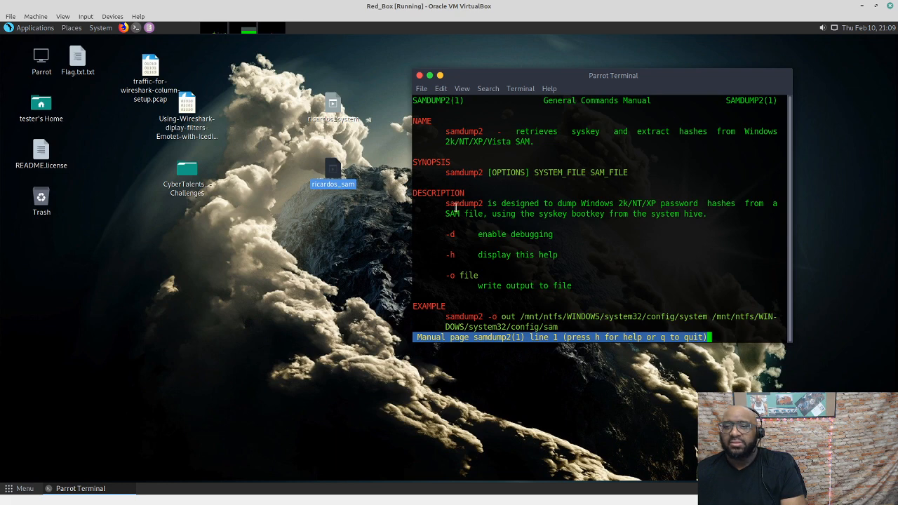
left_click_drag(482, 132, 421, 132)
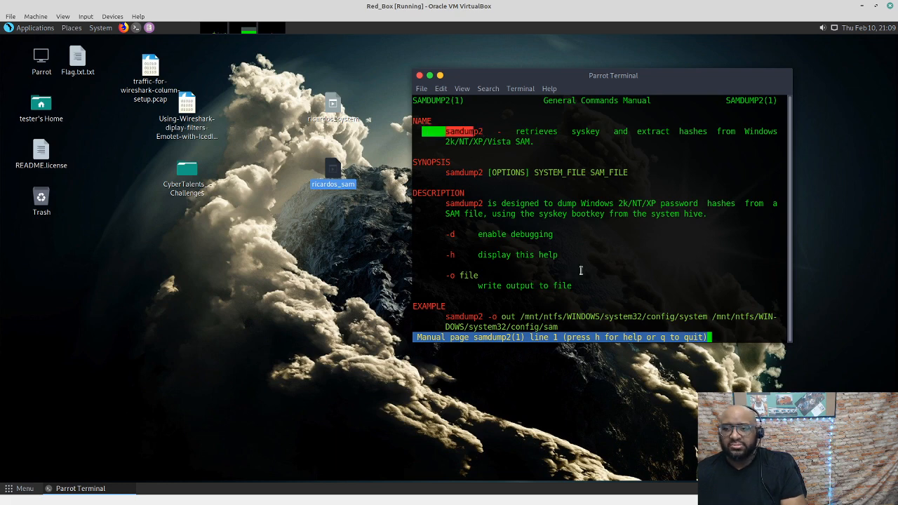
left_click_drag(628, 173, 441, 173)
Clear the highlight and read down to the man page's EXAMPLE command and AUTHOR section
left_click(692, 197)
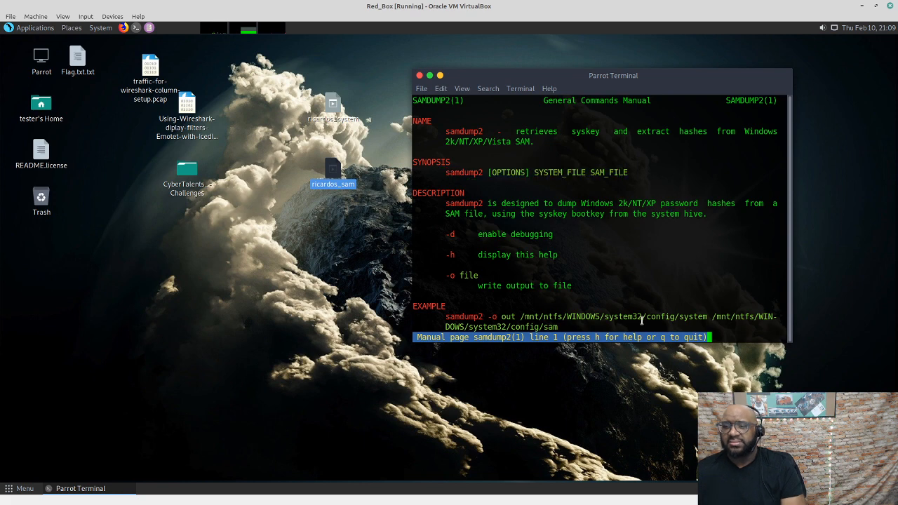
scroll(643, 319, "down", 2)
scroll(603, 217, "down", 2)
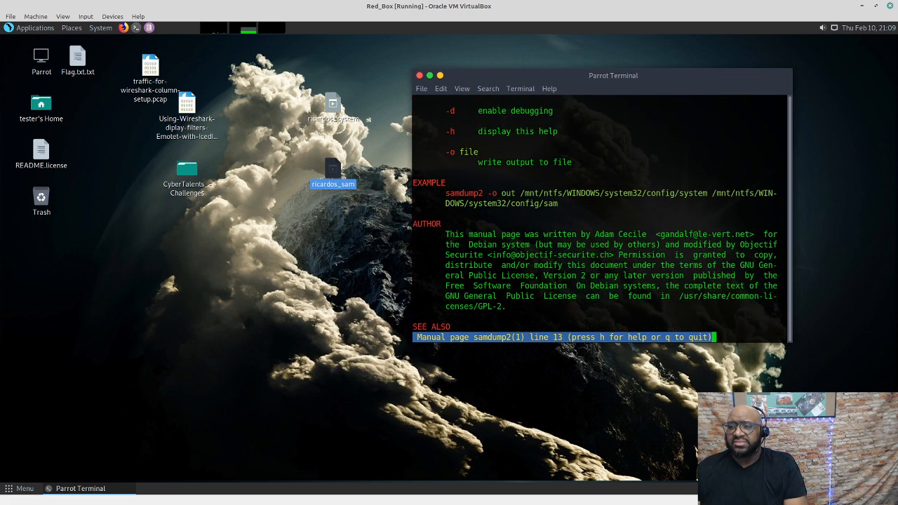
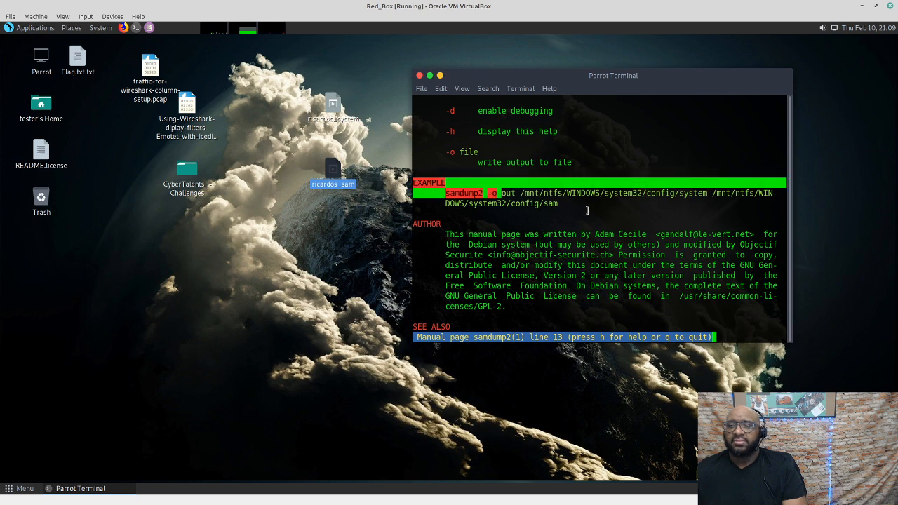
Quit the samdump2 manual page and begin a 'samdump2 -o' command at the prompt
left_click(587, 210)
key("q")
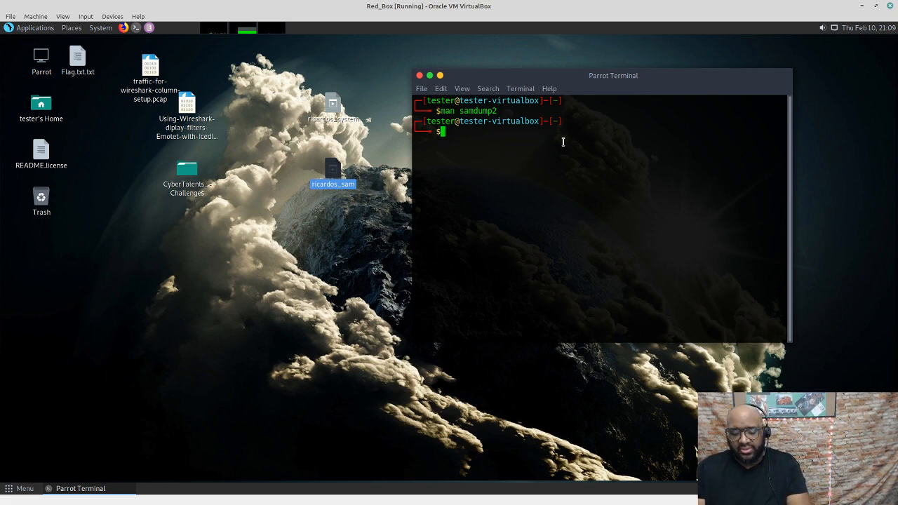
Enter 'samdump2 -o' at the Parrot terminal prompt, ready for the output file name
type("samdump2 -o ~/Desktop/sam_cracking.txt ~/Desktop/ricardos_system ~/Desktop/ricardos_sam")
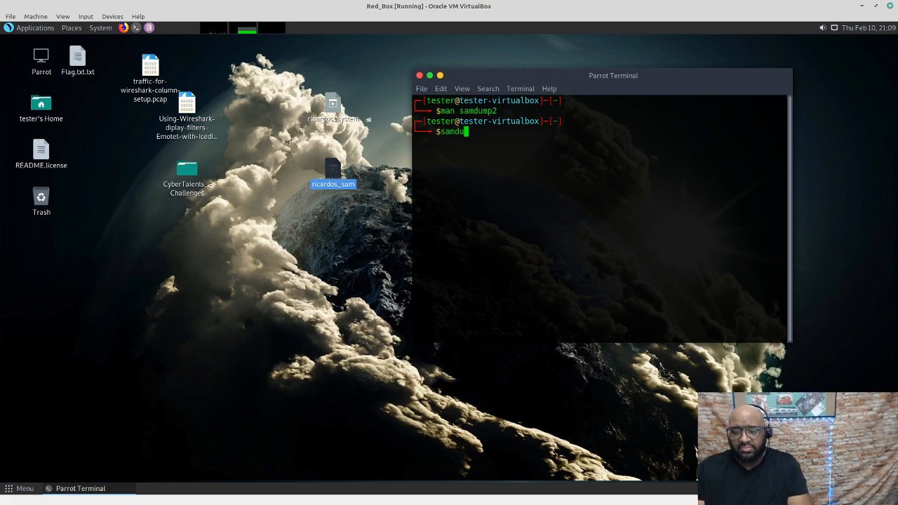
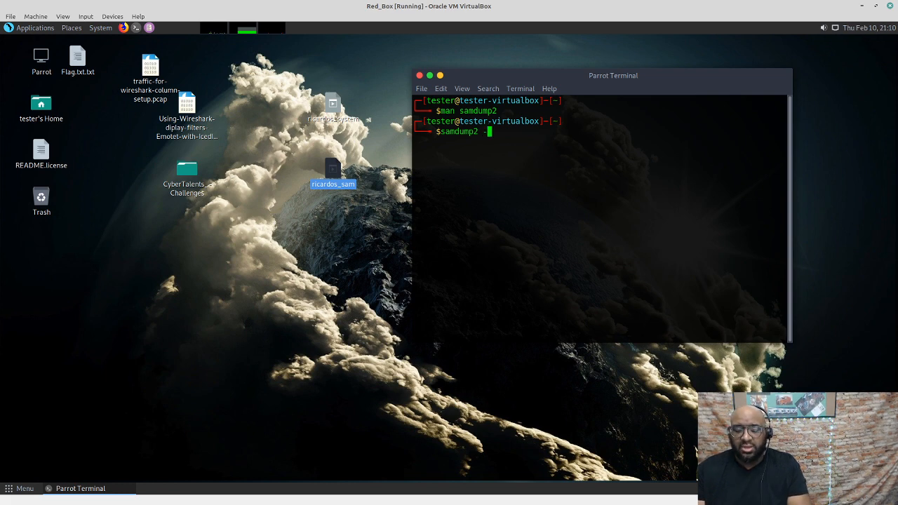
Quit the samdump2 manual page and begin a 'samdump2 -o' command at the prompt
Enter 'samdump2 -o' at the Parrot terminal prompt, ready for the output file name
type("o")
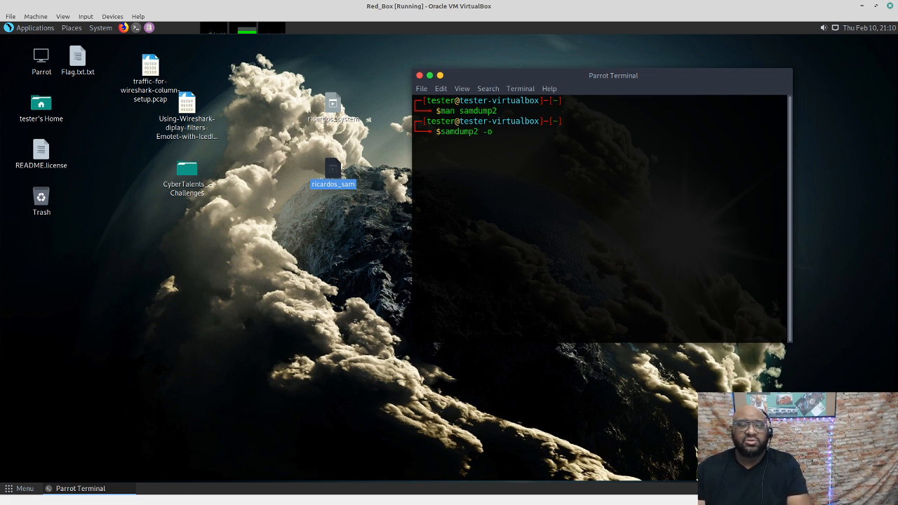
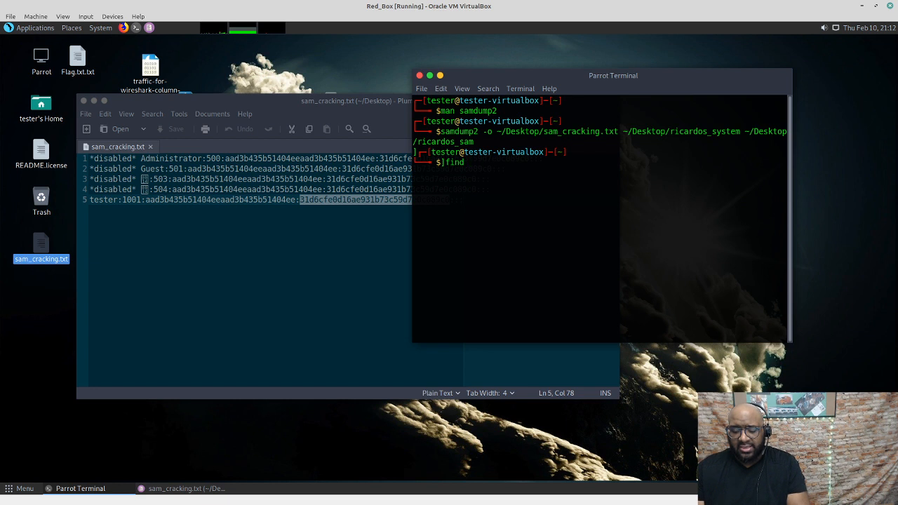
Erase the partly written 'find ' command at the Parrot terminal prompt to rewrite it as 'sudo find /'
key("BackSpace")
key("BackSpace")
key("BackSpace")
key("BackSpace")
key("BackSpace")
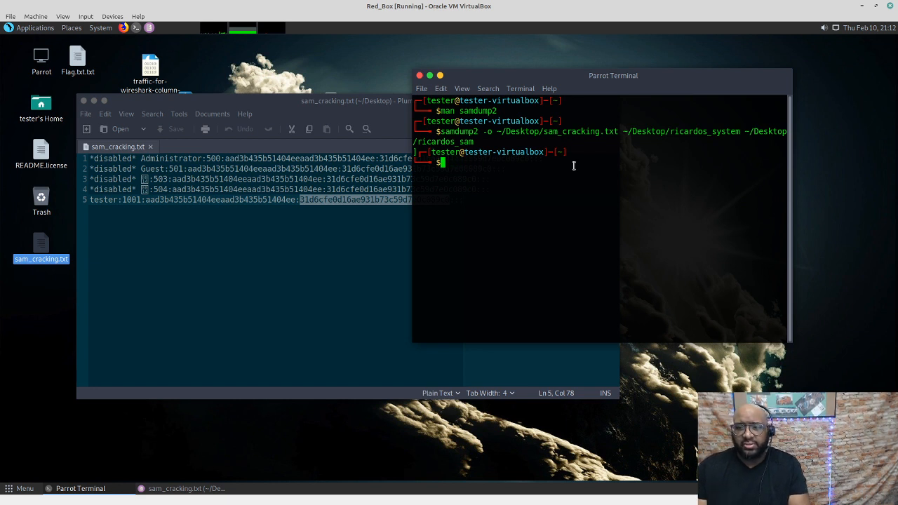
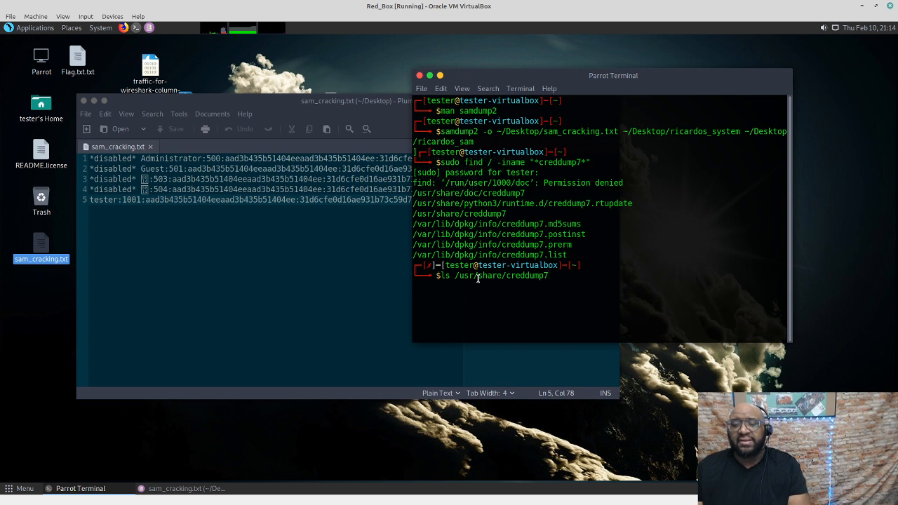
Run 'ls /usr/share/creddump7' to list cachedump.py, lsadump.py, pwdump.py and framework
key("Return")
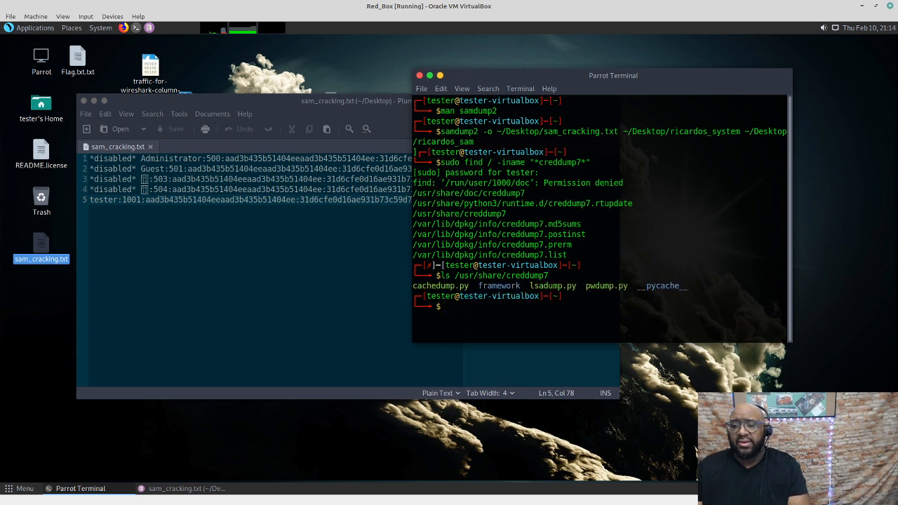
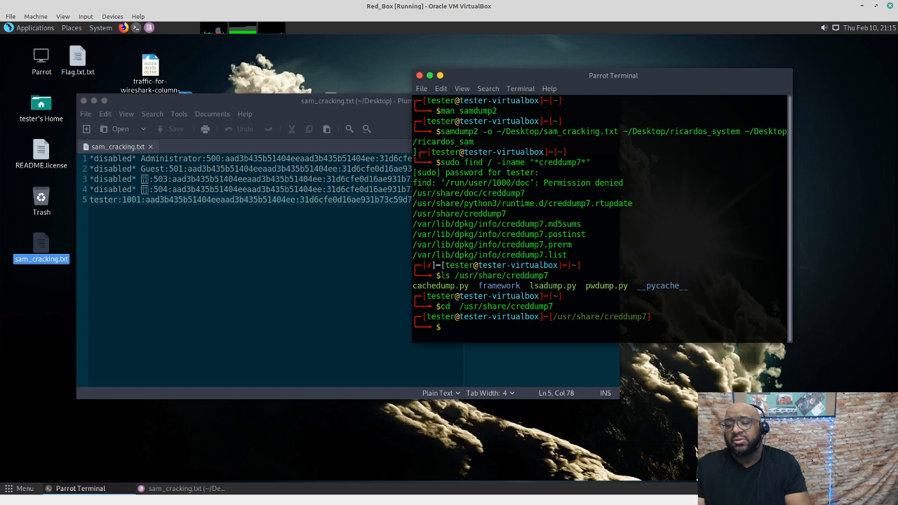
Run 'ls' in /usr/share/creddump7 to show cachedump.py, lsadump.py, pwdump.py and framework
type("ls")
key("Return")
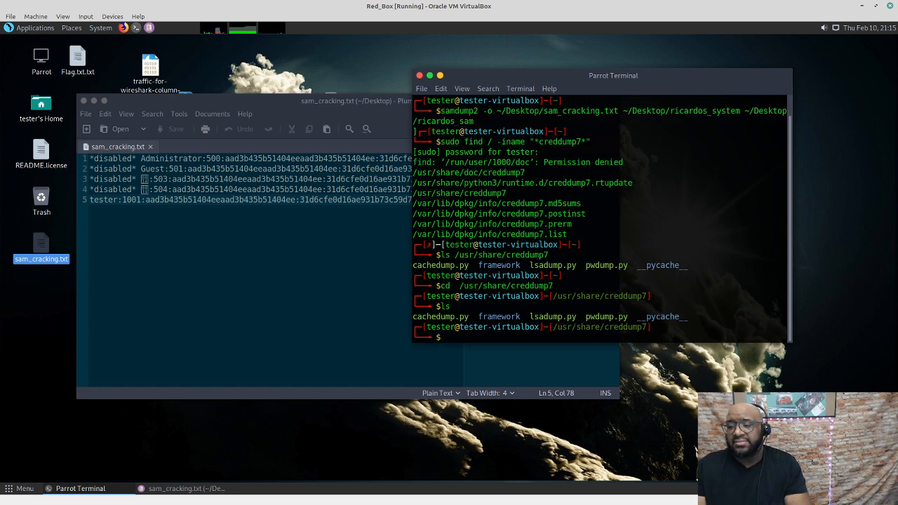
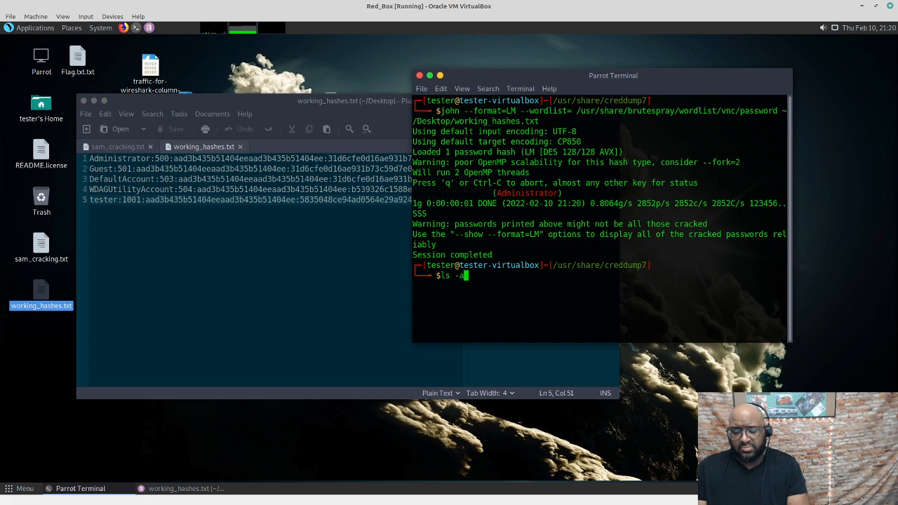
Run 'ls -al' in /usr/share/creddump7 to list cachedump.py, lsadump.py, pwdump.py and framework with permissions and sizes
key("Return")
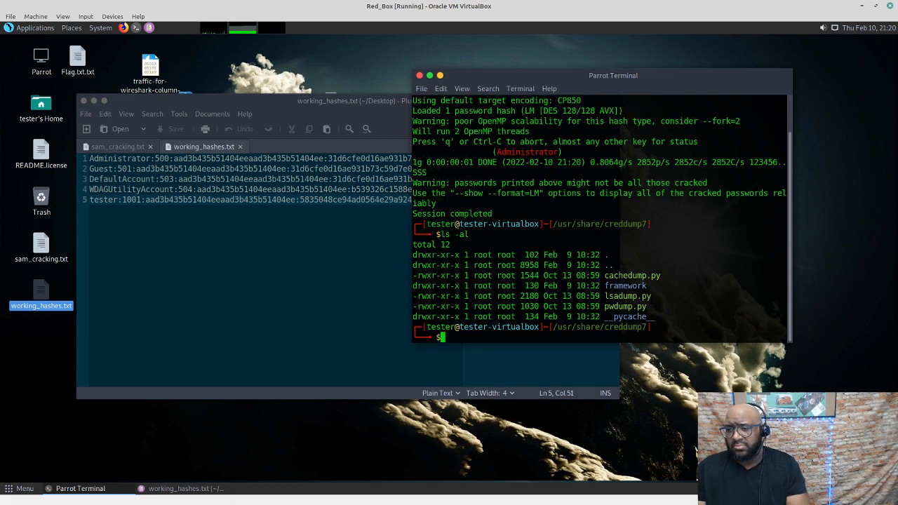
type("ls")
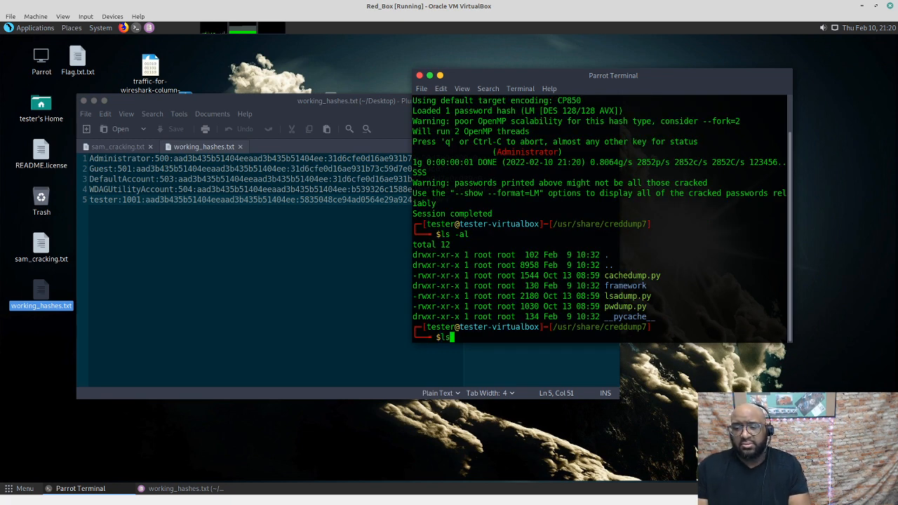
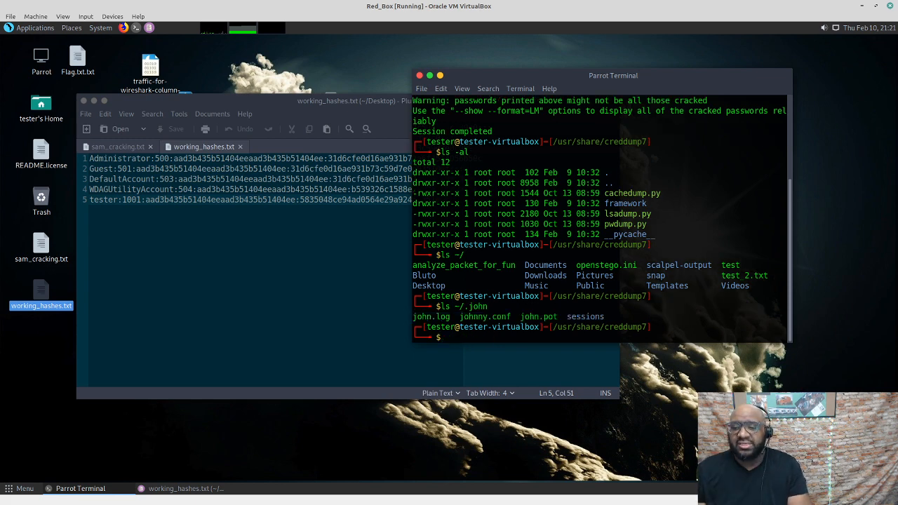
key("Up")
key("Down")
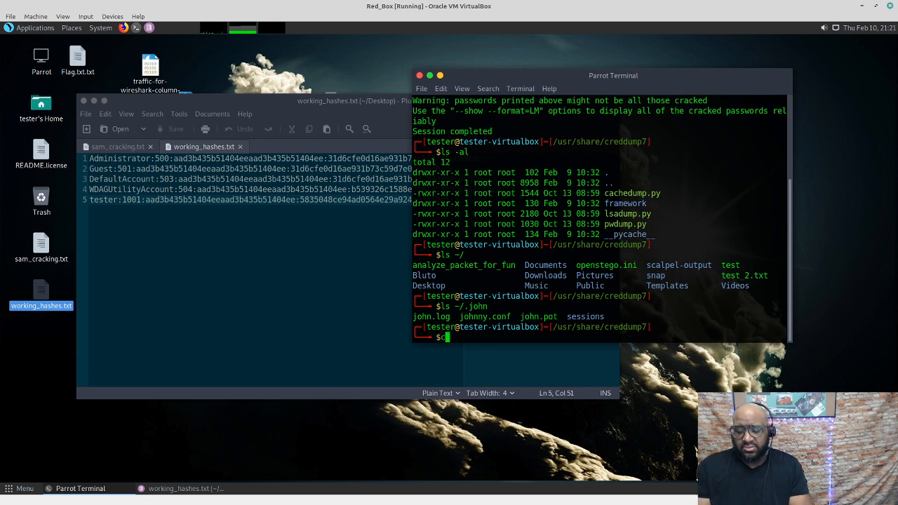
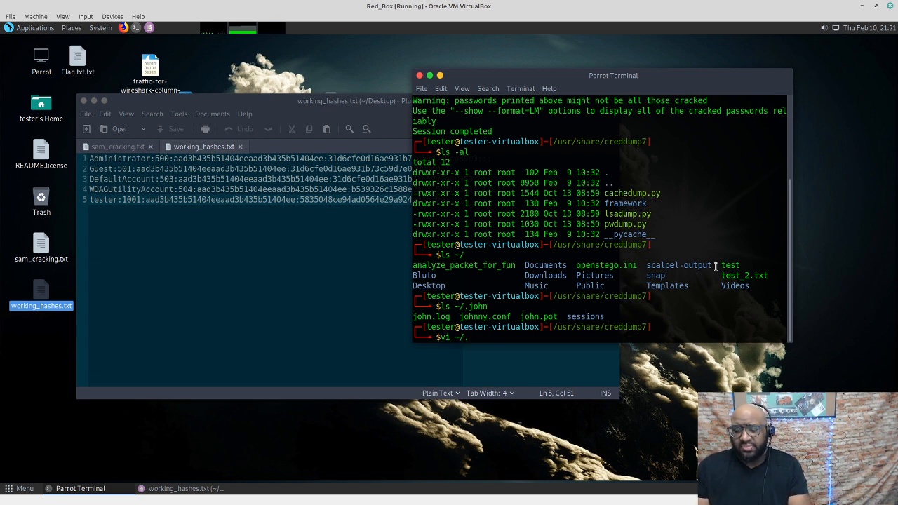
Start typing the vi command 'vi /.john/' toward a John file in ~/.john
type("john/john.pot")
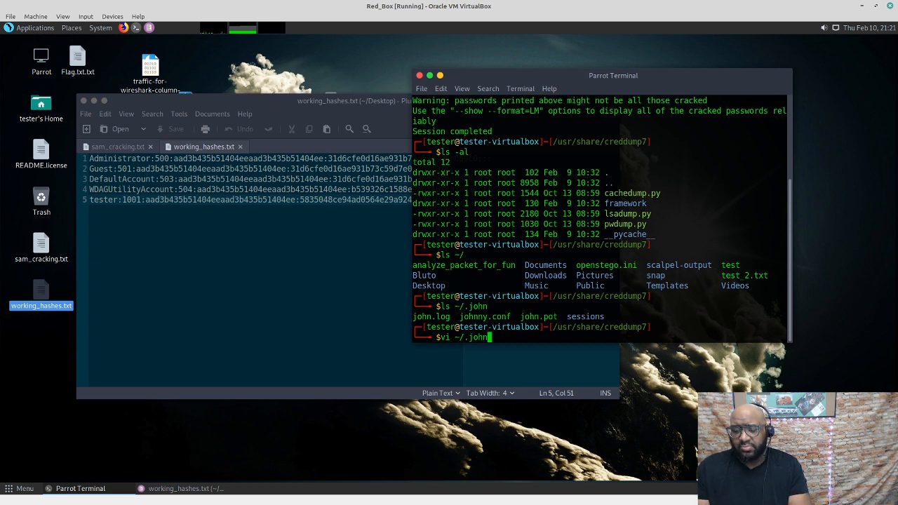
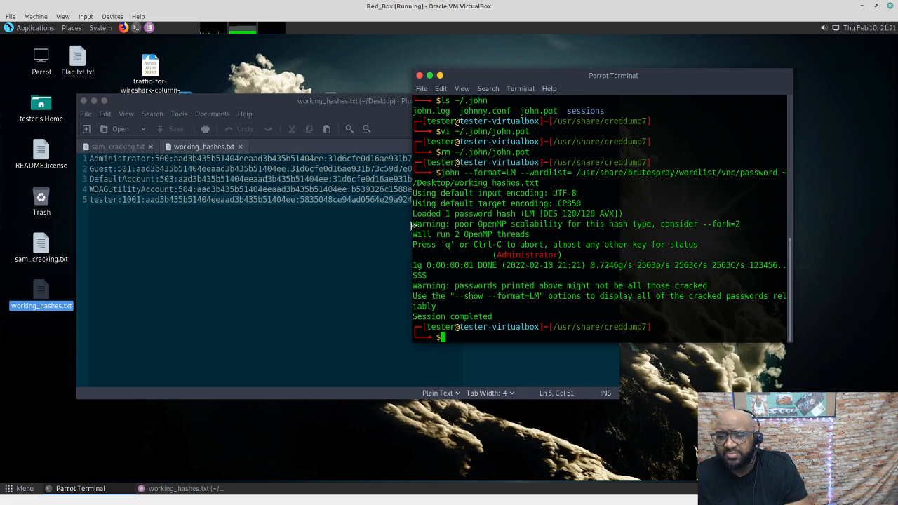
Widen the Parrot Terminal window leftward so the john output and Administrator result stop wrapping
left_click_drag(414, 225, 258, 213)
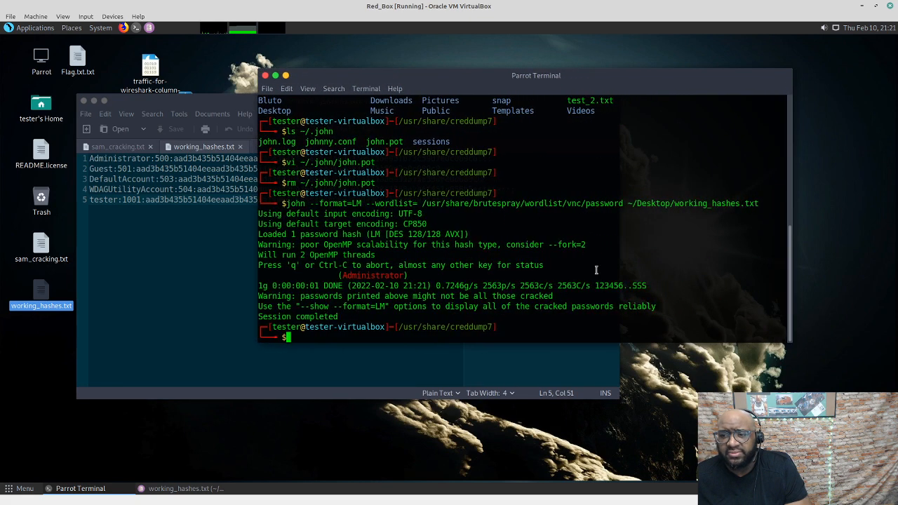
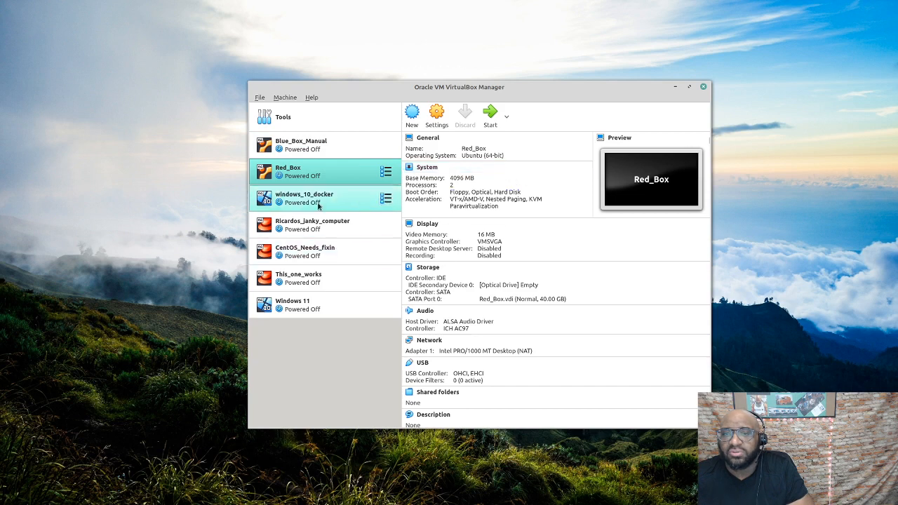
Open the windows_10_docker Settings dialog on its Storage page
left_click(347, 200)
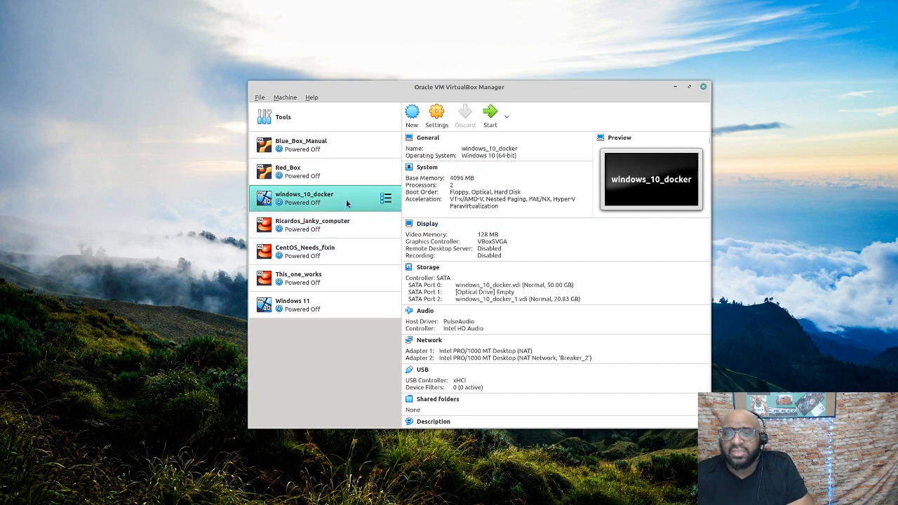
right_click(346, 204)
left_click(369, 212)
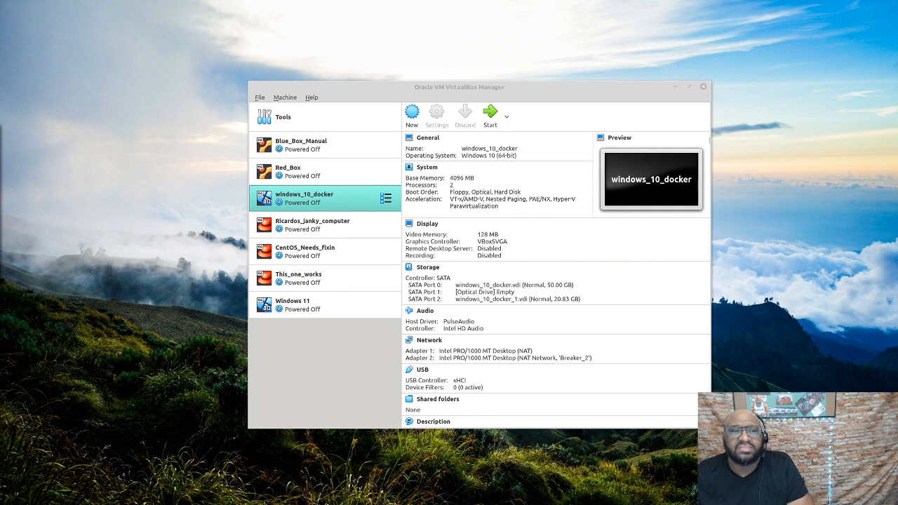
left_click(342, 183)
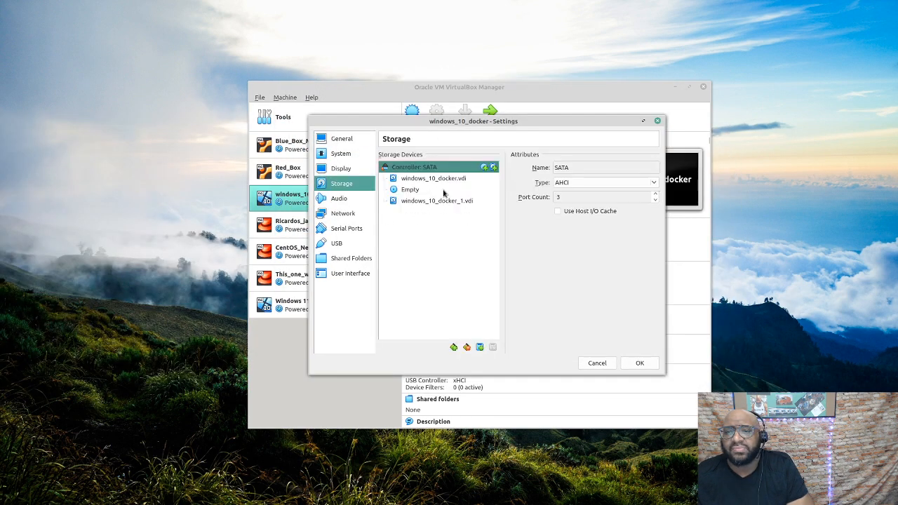
Insert kali-linux-xfce-2018.2-amd64.iso into the empty optical drive and save the settings
left_click(442, 189)
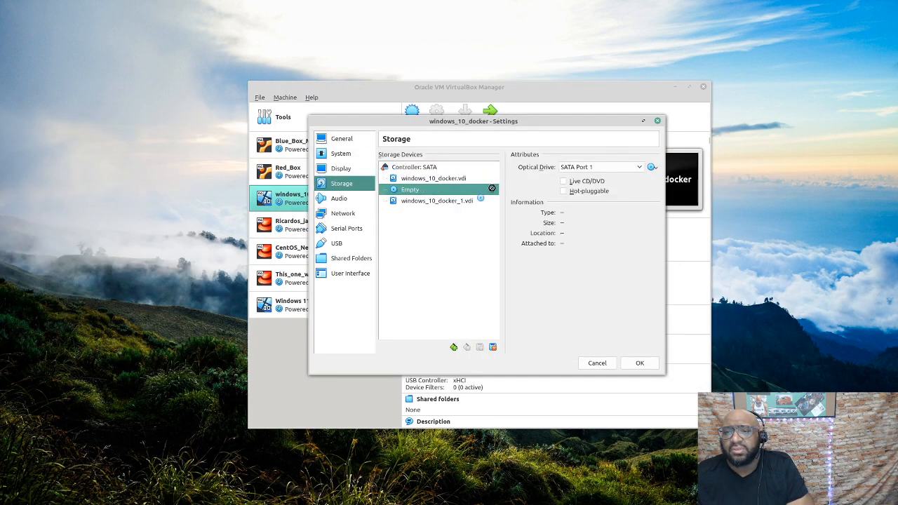
left_click(652, 168)
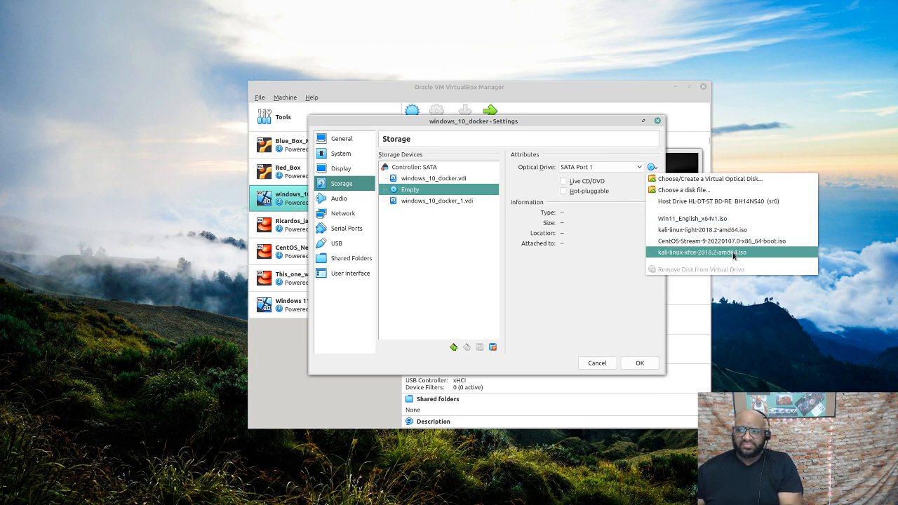
left_click(734, 254)
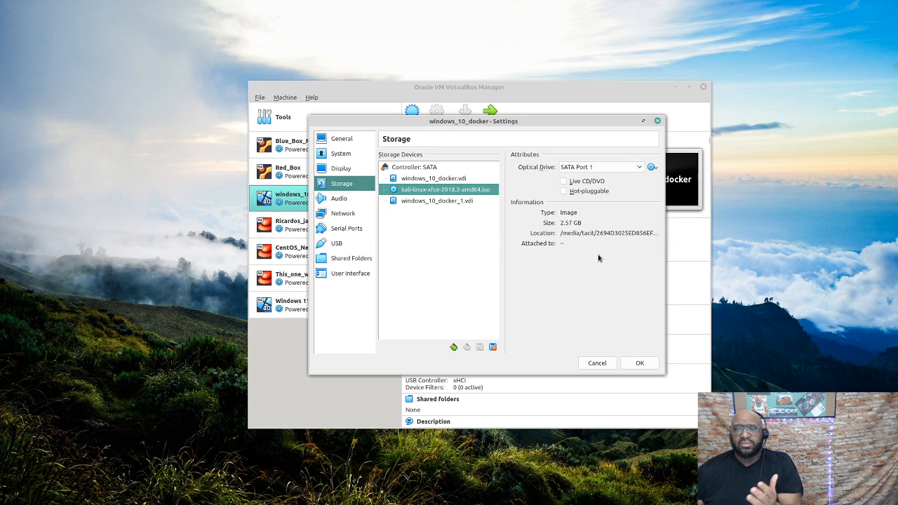
left_click(640, 364)
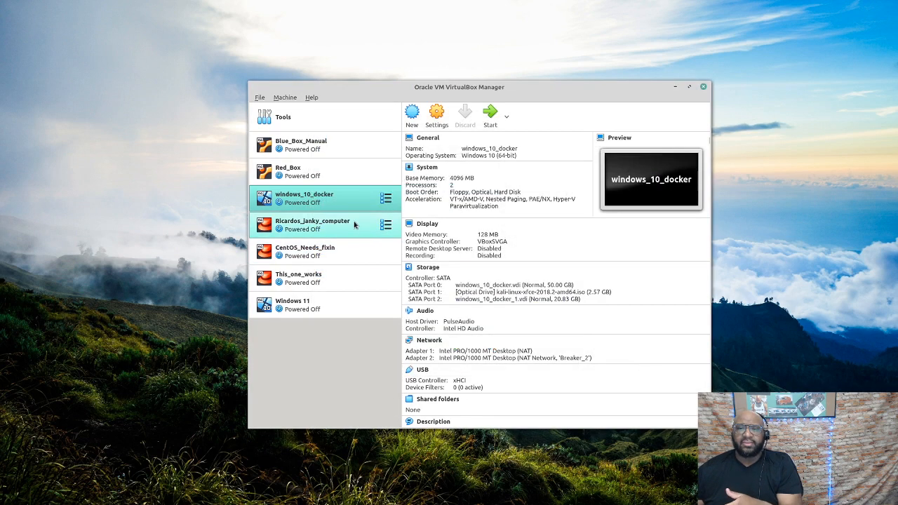
Start windows_10_docker, boot the Live (amd64) Kali entry, and minimize the Manager
left_click(490, 118)
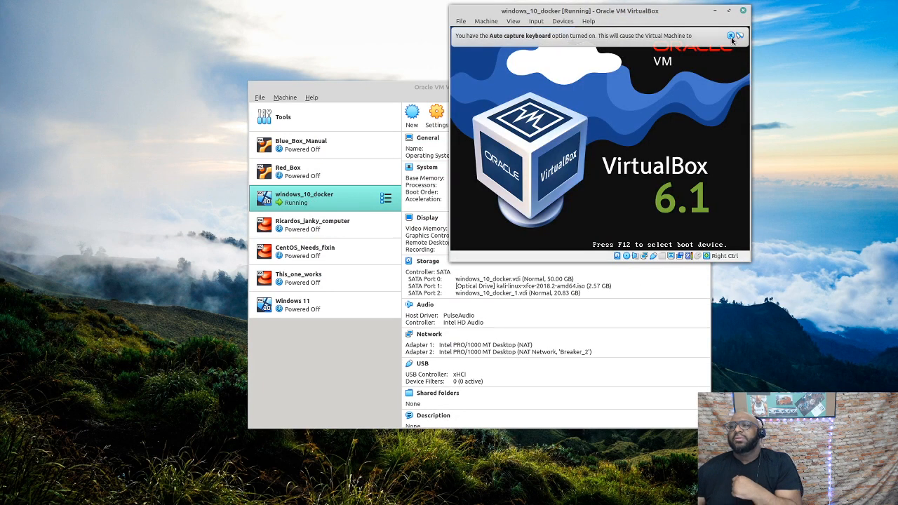
left_click(732, 36)
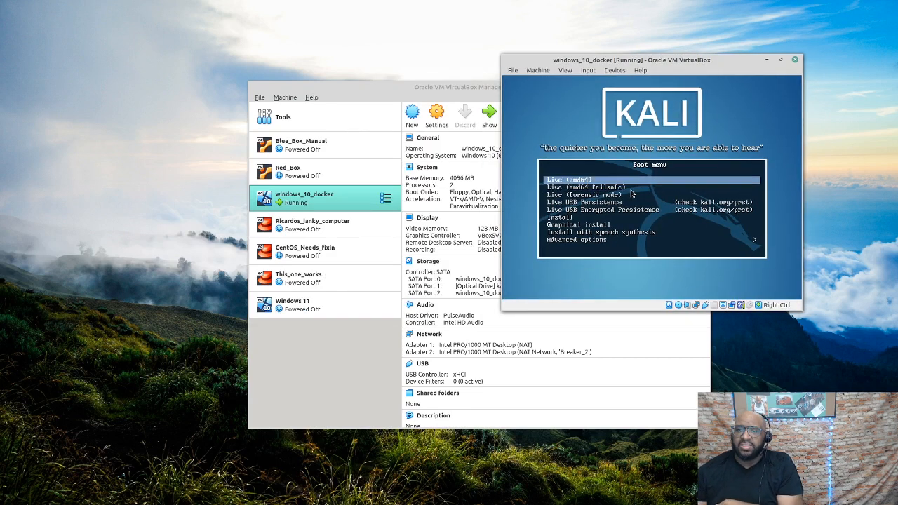
key("Return")
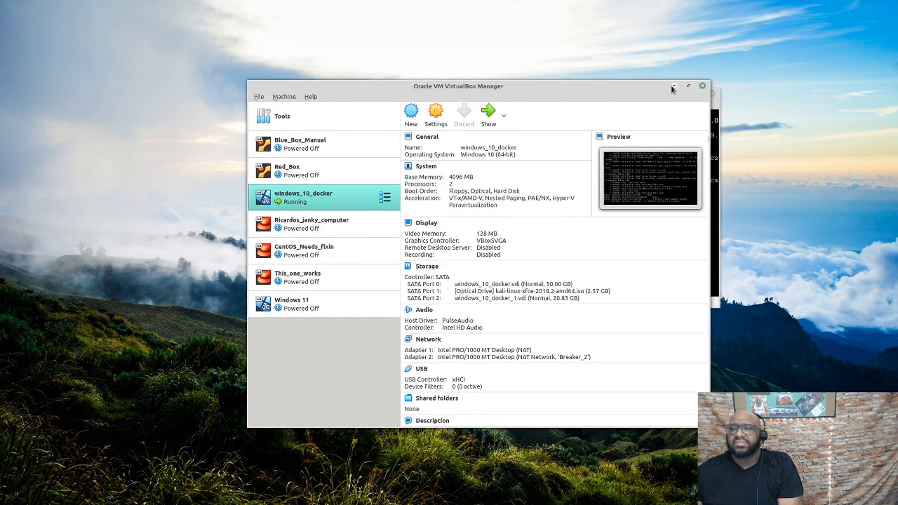
left_click(675, 88)
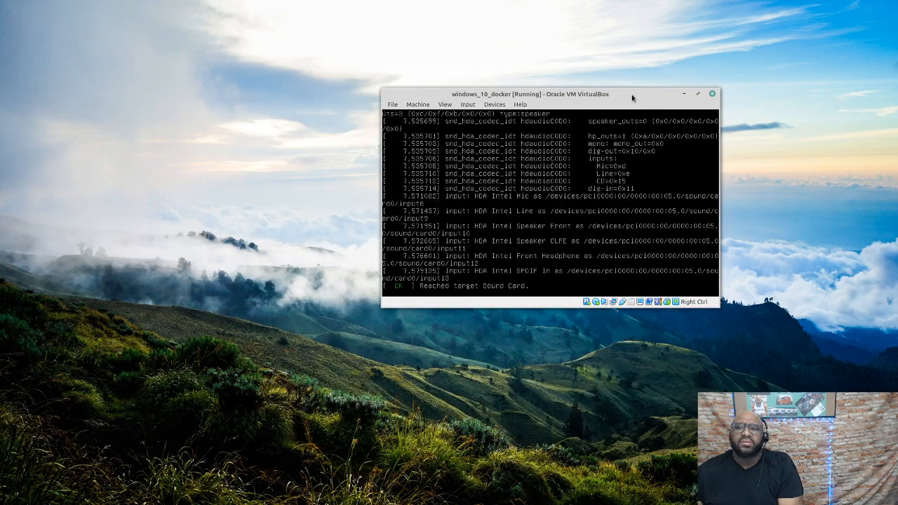
left_click_drag(632, 94, 701, 87)
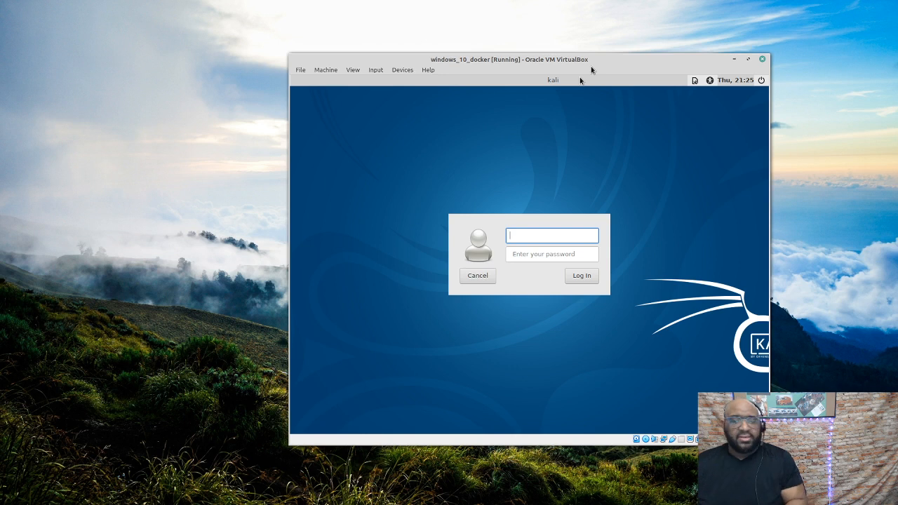
Log in to Kali as root with the account password and apply the default panel config
type("oot")
key("Tab")
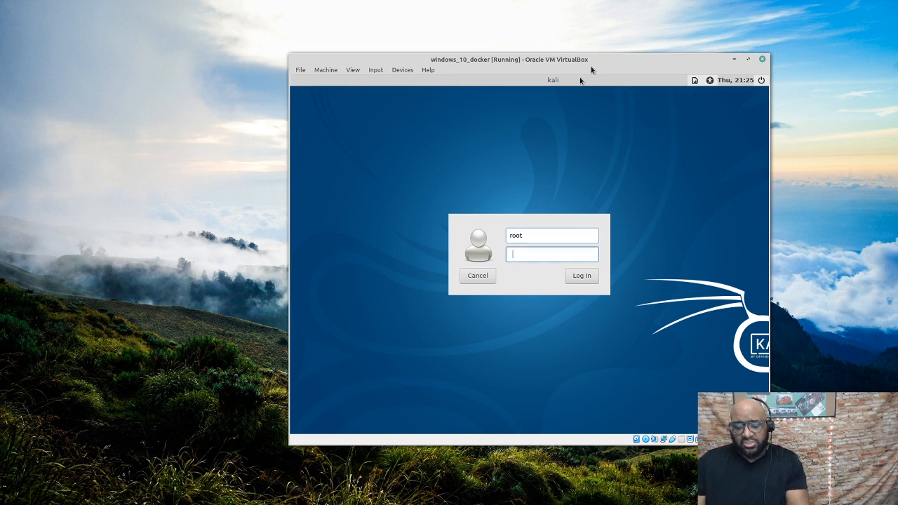
type("toor")
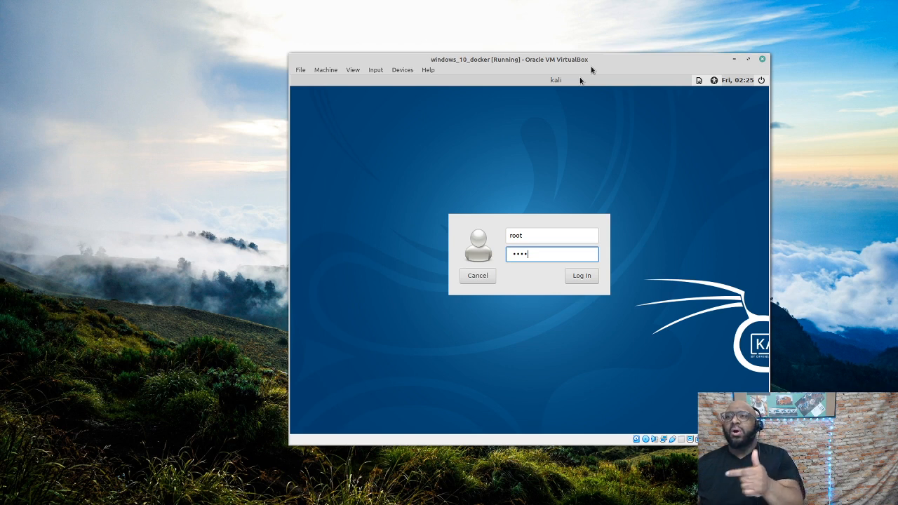
left_click(582, 276)
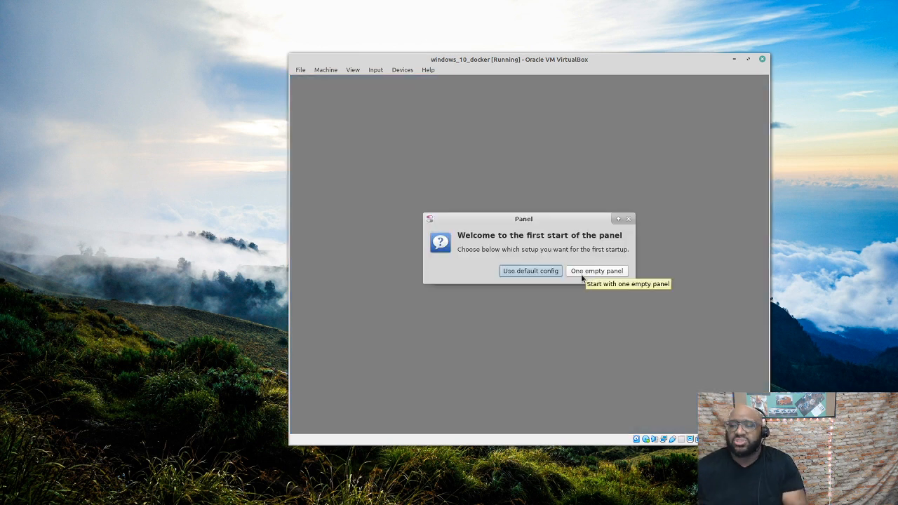
left_click(530, 271)
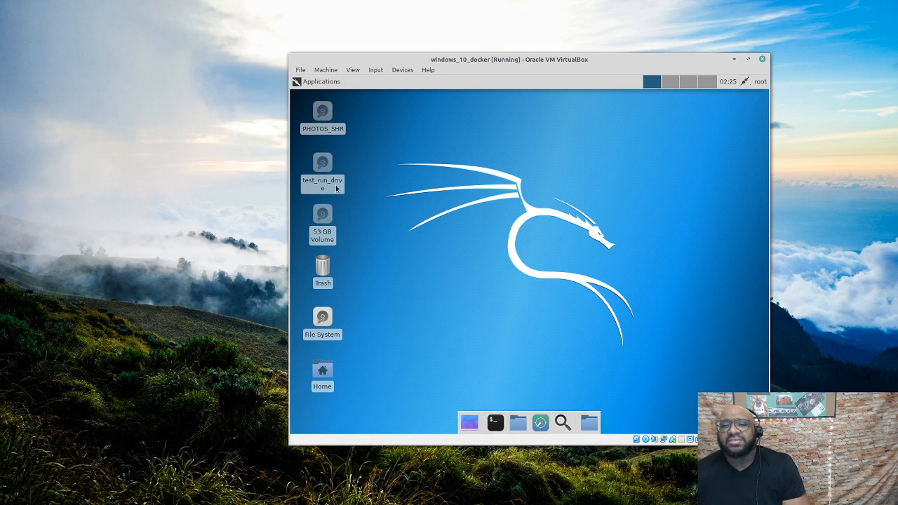
mouse_move(322, 219)
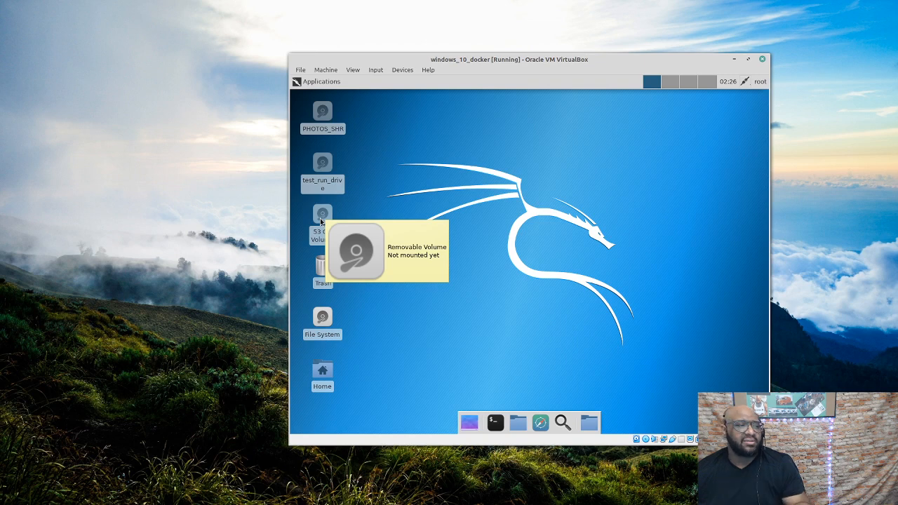
left_click(325, 218)
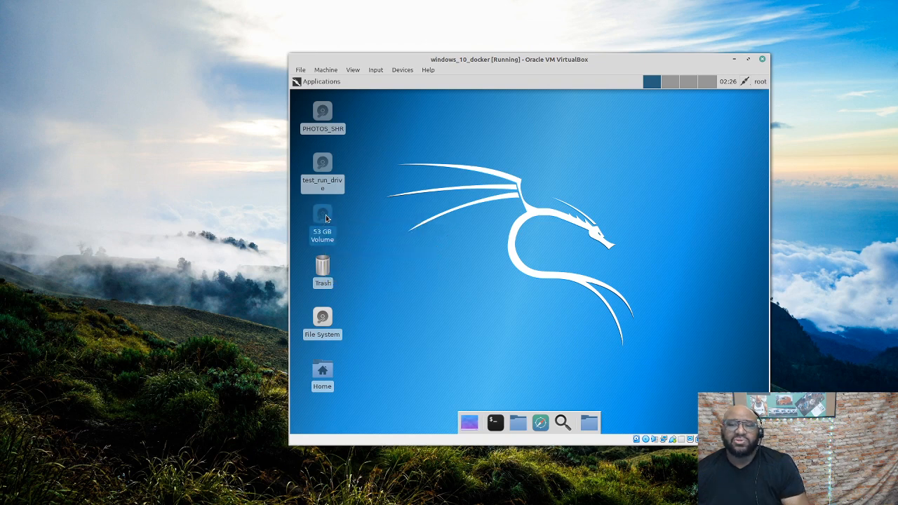
double_click(325, 218)
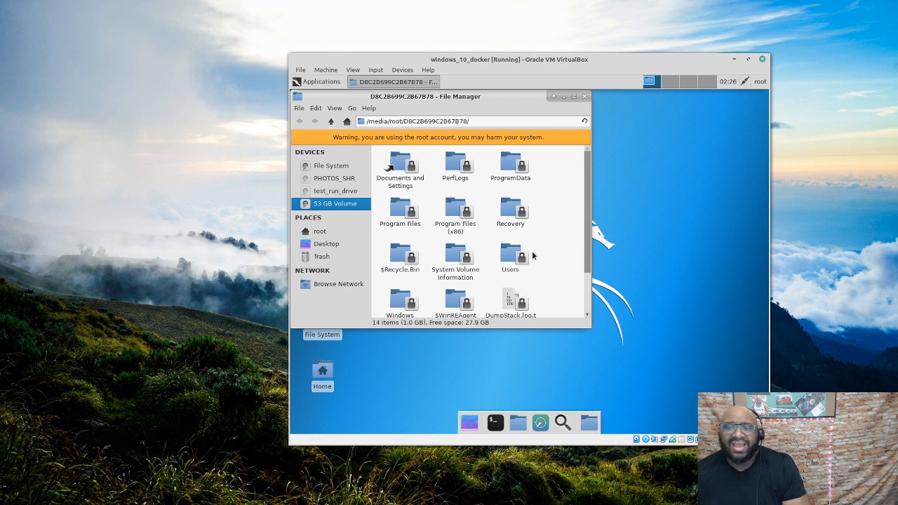
mouse_move(587, 203)
left_mouse_down()
mouse_move(583, 260)
mouse_move(588, 196)
left_mouse_up()
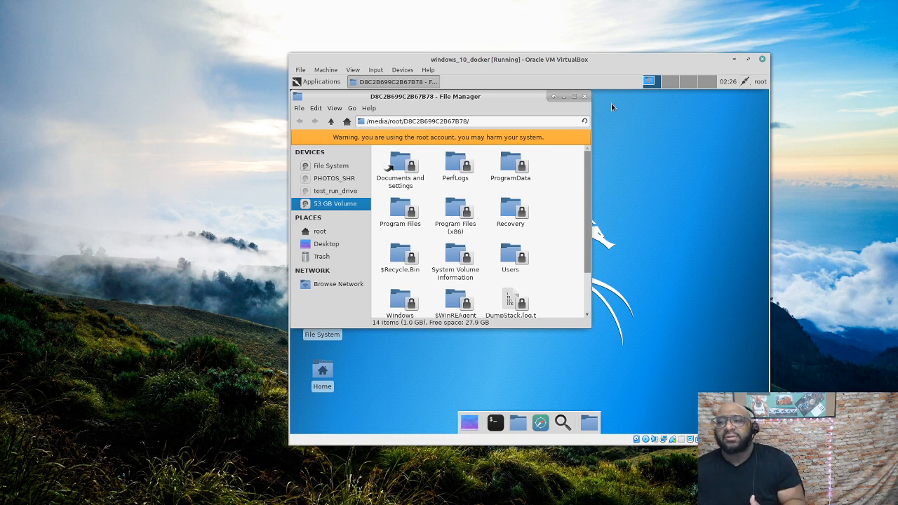
left_click(585, 96)
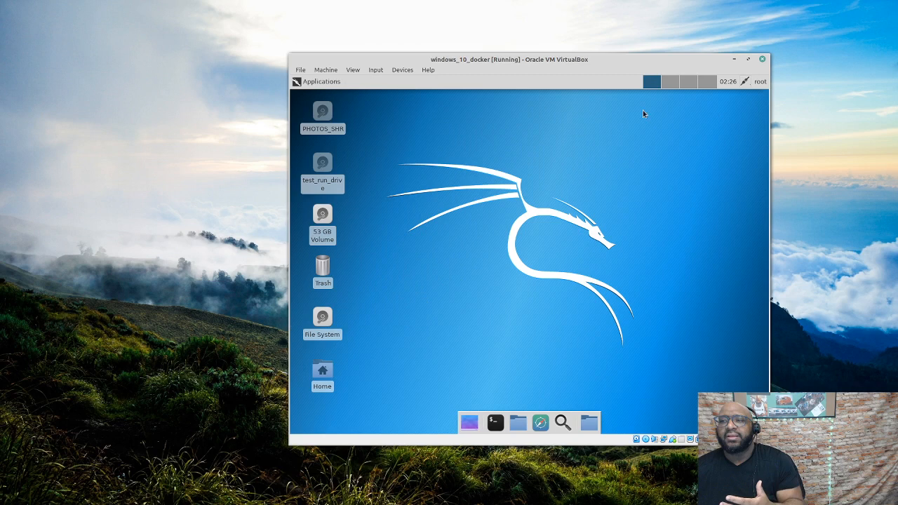
Power off the running VM, remove the Kali ISO from its optical drive, and restart windows_10_docker
left_click(763, 63)
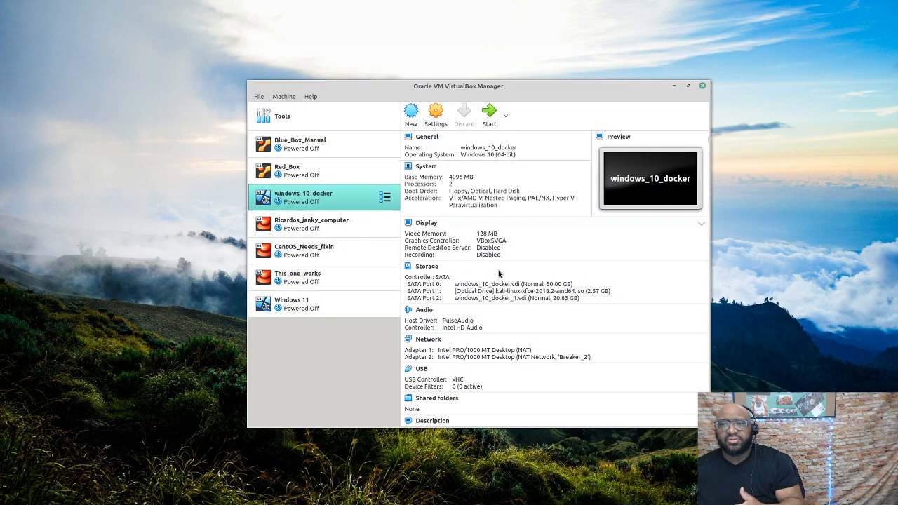
left_click(610, 291)
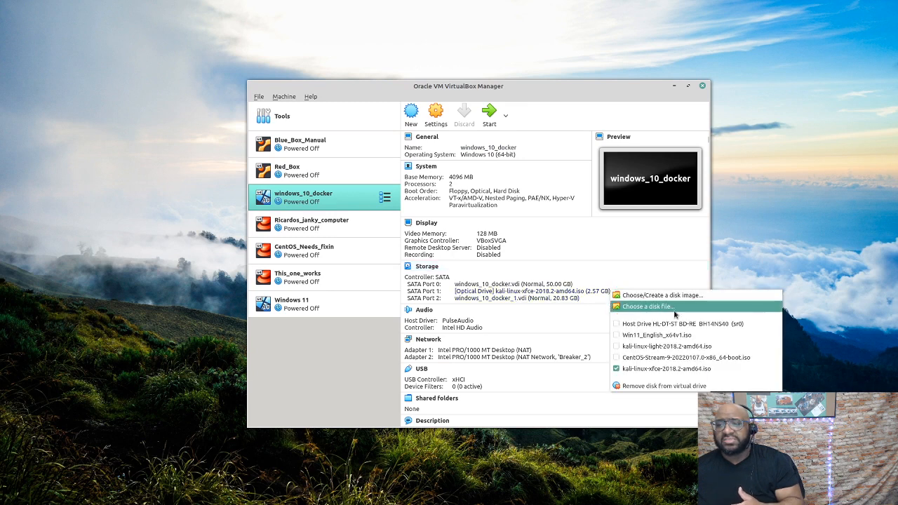
left_click(665, 386)
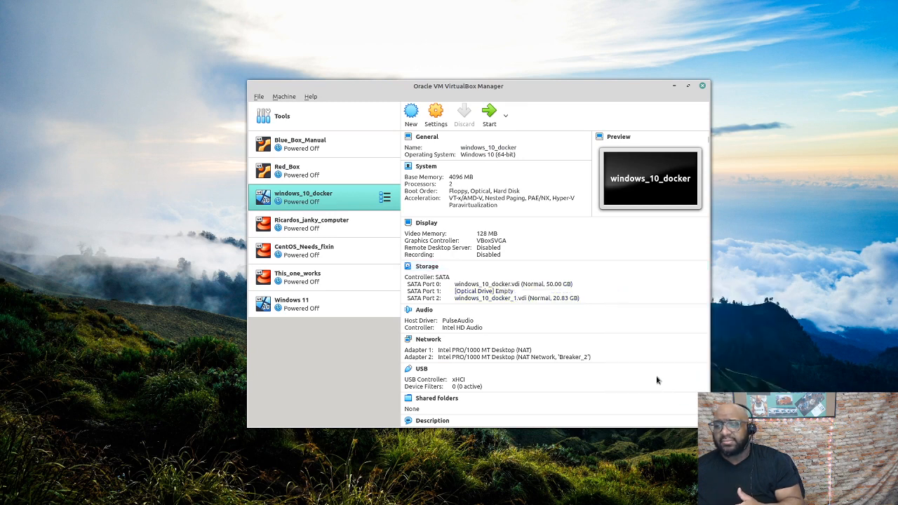
left_click(487, 115)
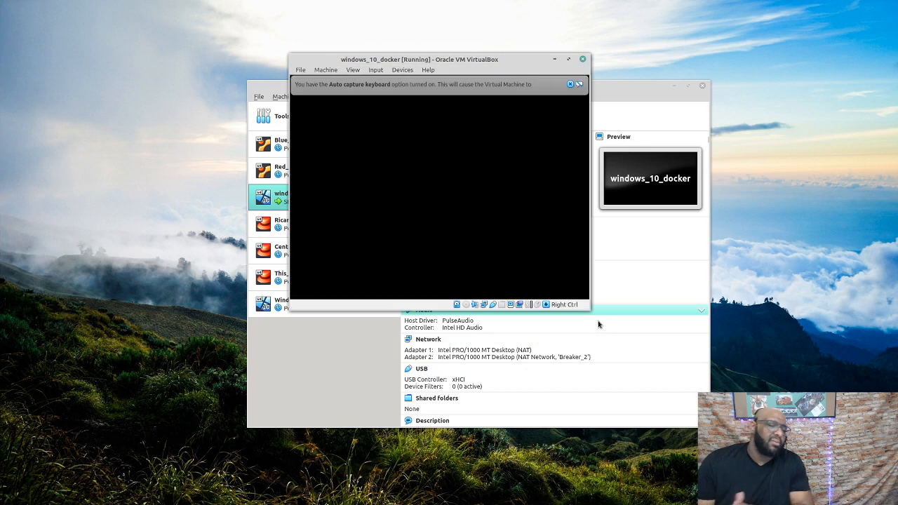
Bring the booted Windows VM window onscreen, reach the sign-in screen, and shut Windows down
left_click(570, 85)
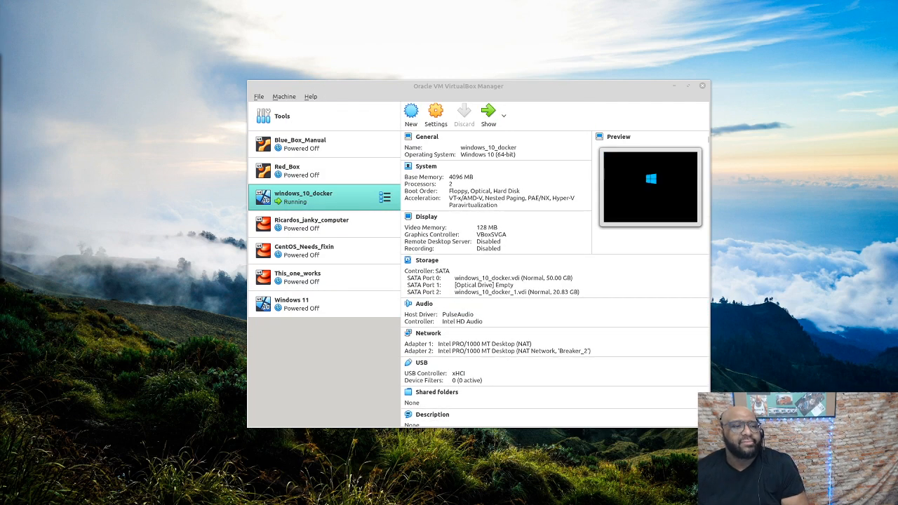
left_click_drag(1, 60, 579, 44)
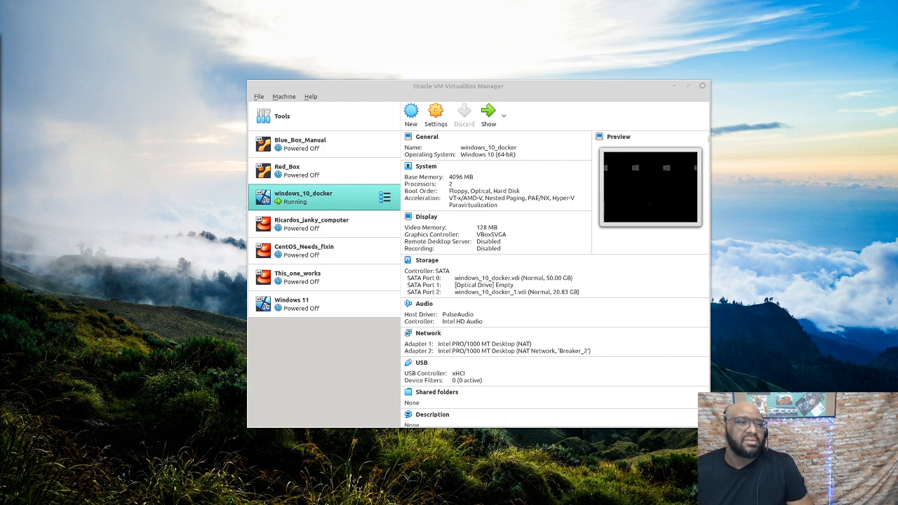
left_click_drag(2, 42, 571, 44)
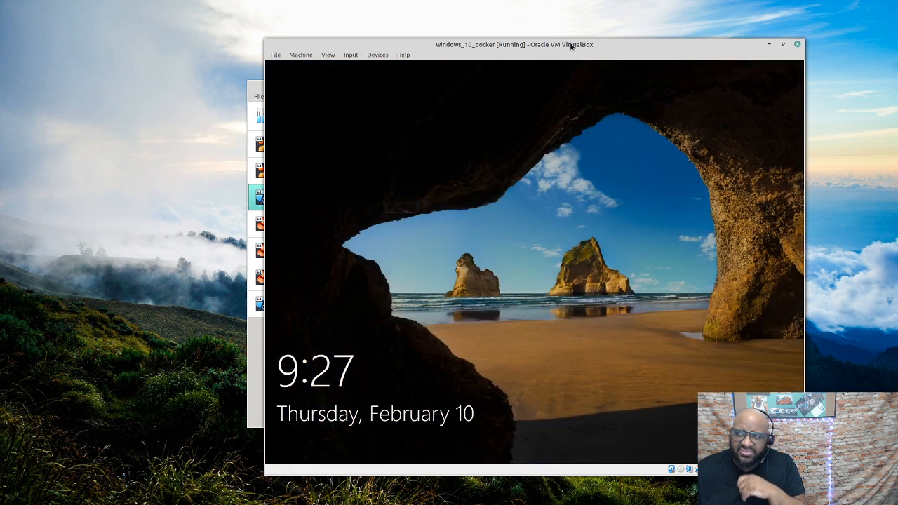
left_click(702, 380)
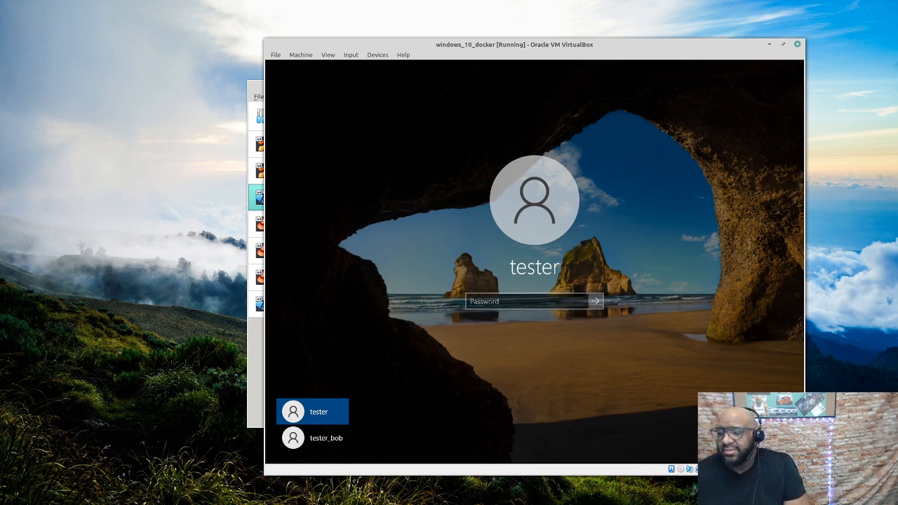
left_click(774, 410)
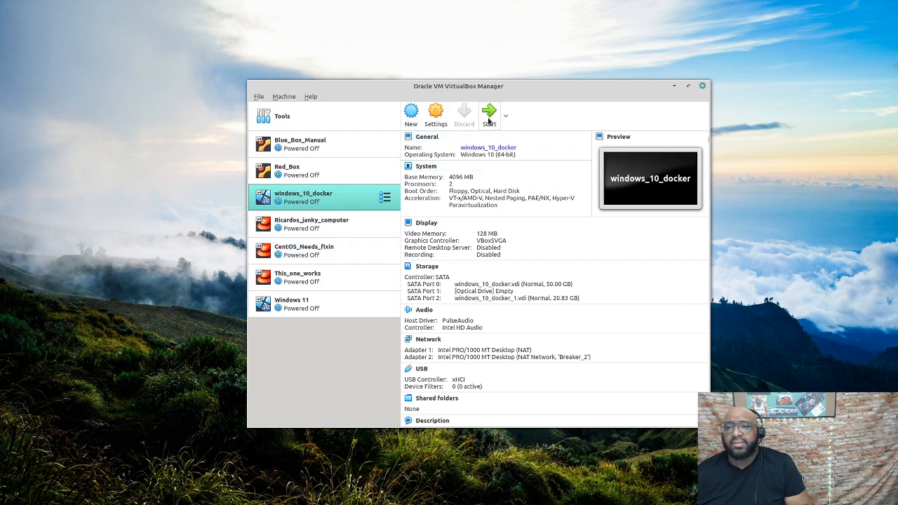
Reload kali-linux-xfce-2018.2-amd64.iso into the optical drive and start windows_10_docker
left_click(443, 114)
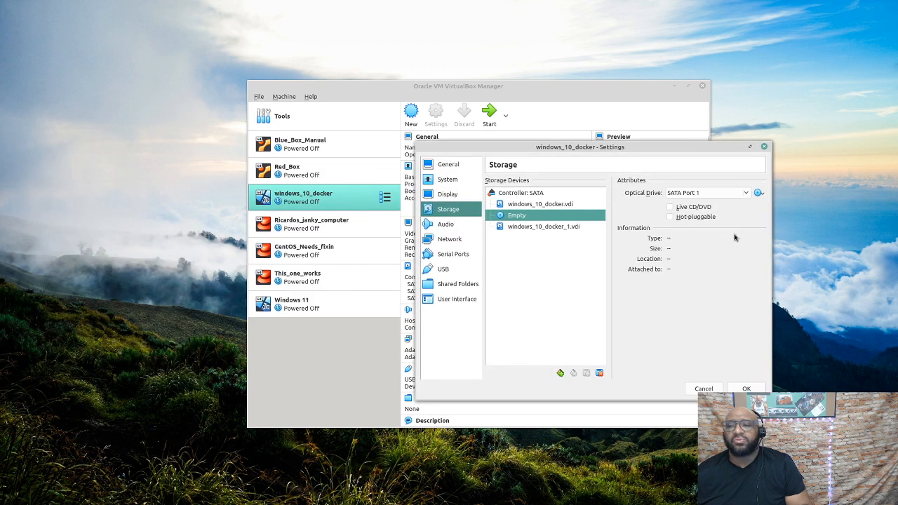
left_click(759, 192)
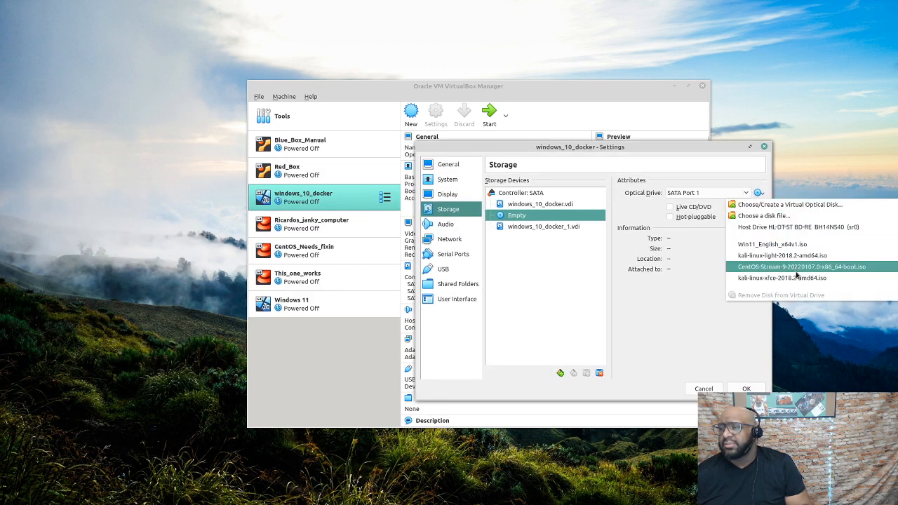
left_click(812, 278)
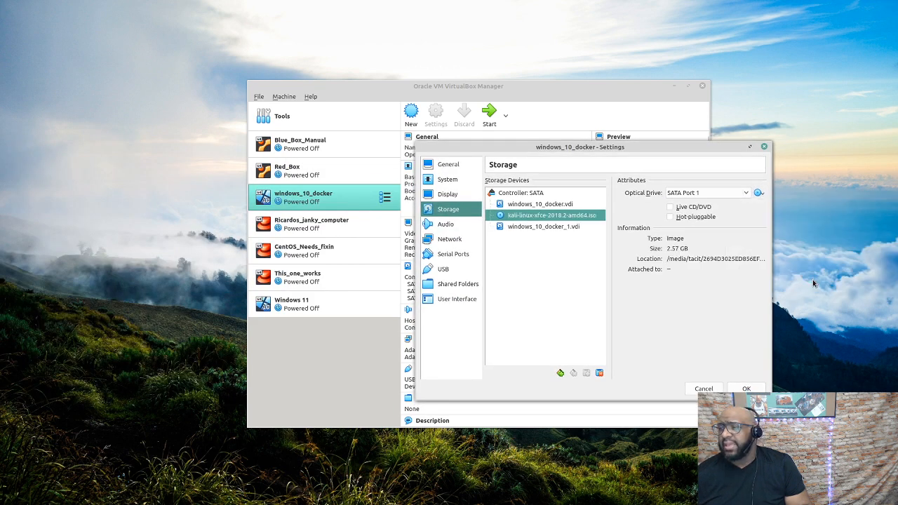
left_click(746, 389)
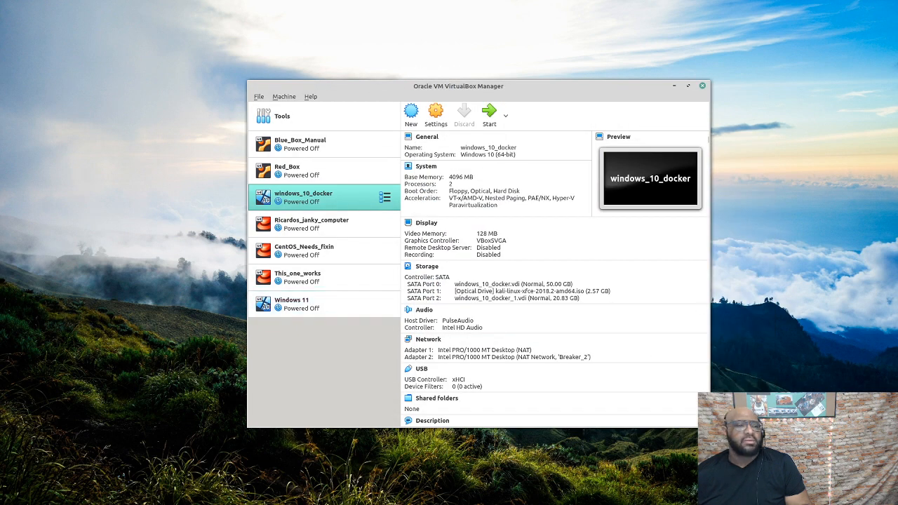
left_click(489, 112)
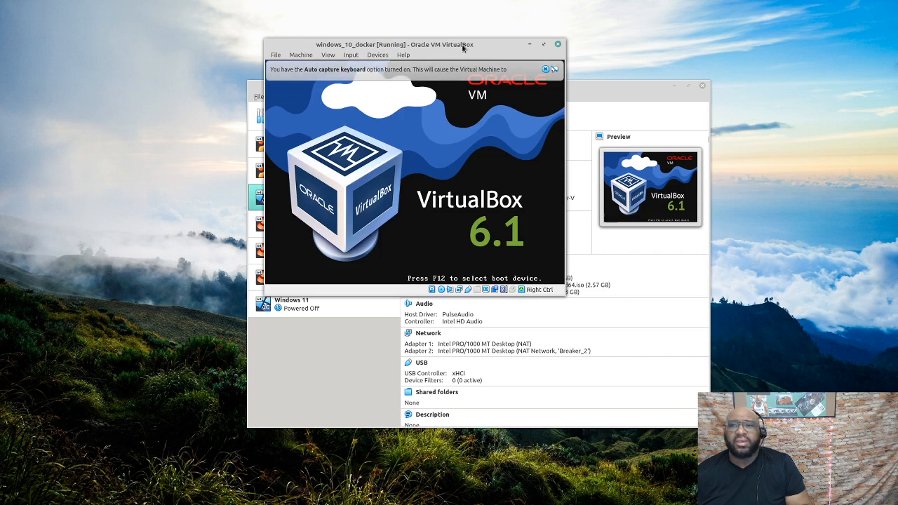
Boot the Live (amd64) Kali entry and reposition the VM window over the Manager
left_click_drag(466, 46, 715, 77)
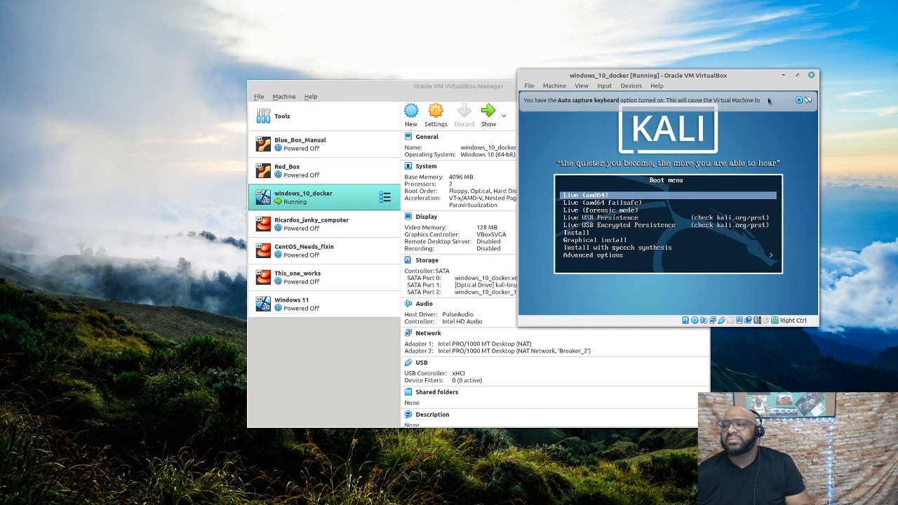
key("Return")
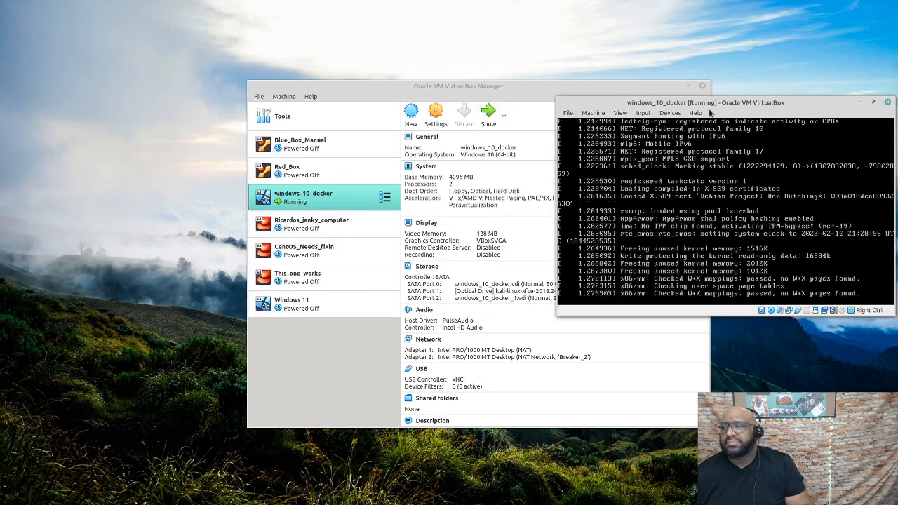
left_click_drag(575, 83, 403, 88)
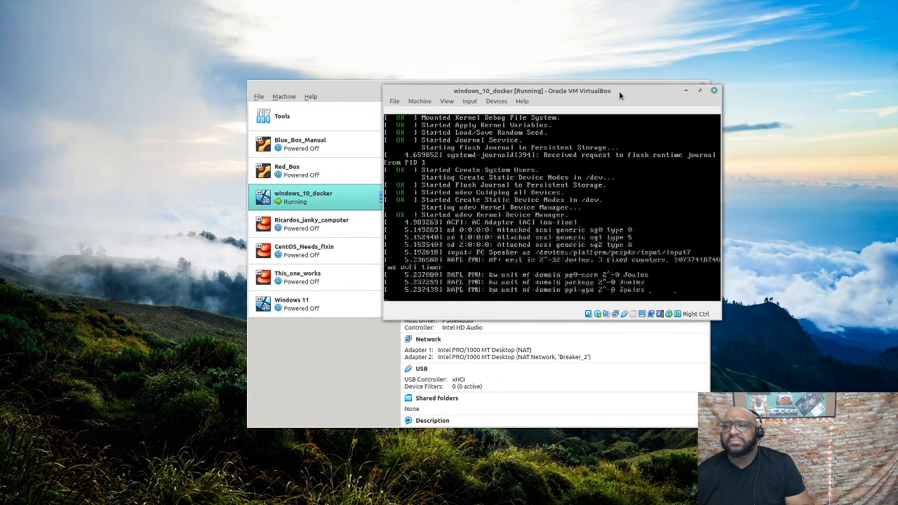
left_click_drag(619, 91, 678, 83)
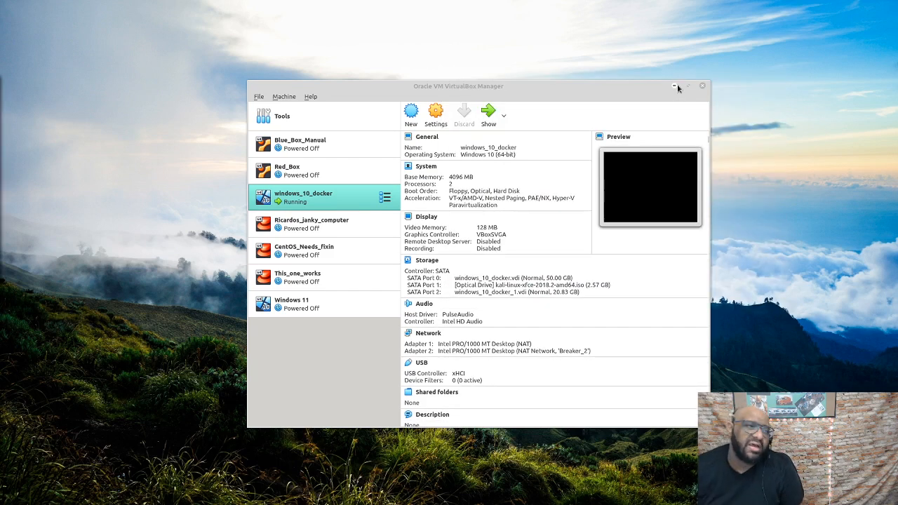
left_click_drag(0, 85, 636, 55)
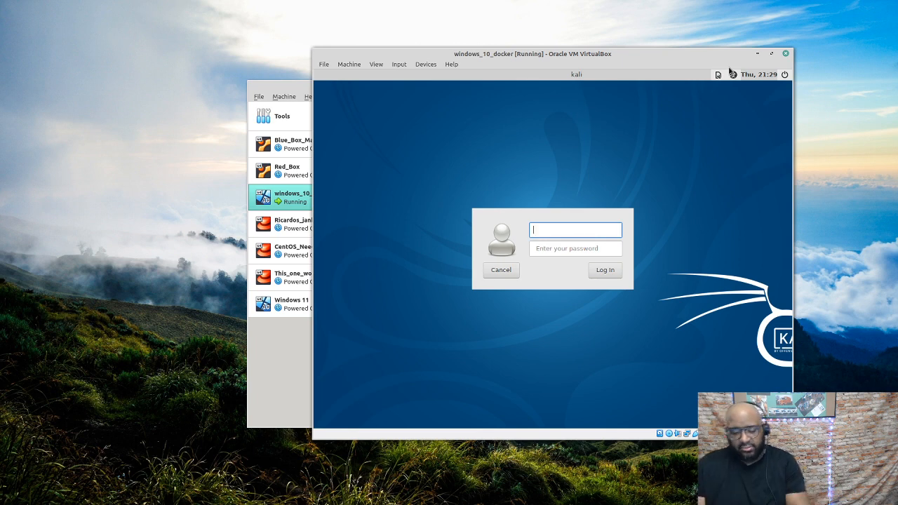
Log in as root, accept the default panel layout, and select the 53 GB Volume's path in File Manager
type("root")
key("Tab")
type("toor")
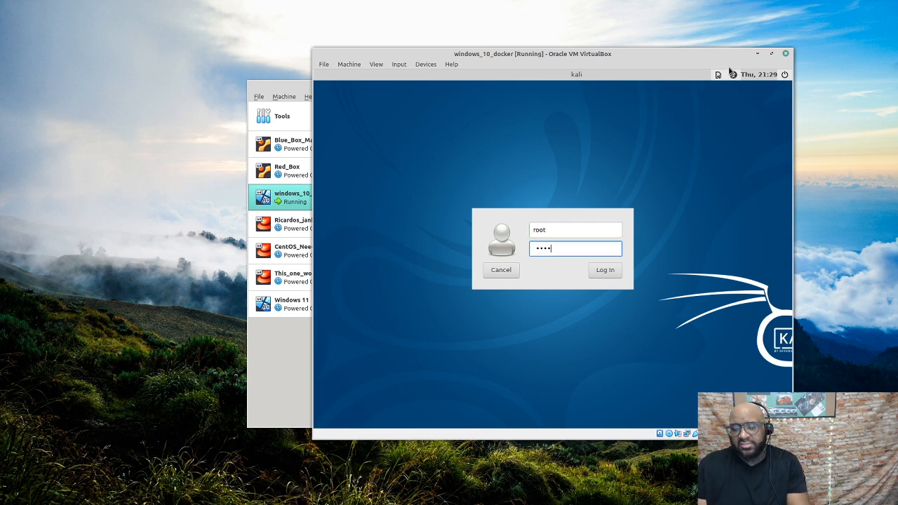
key("Return")
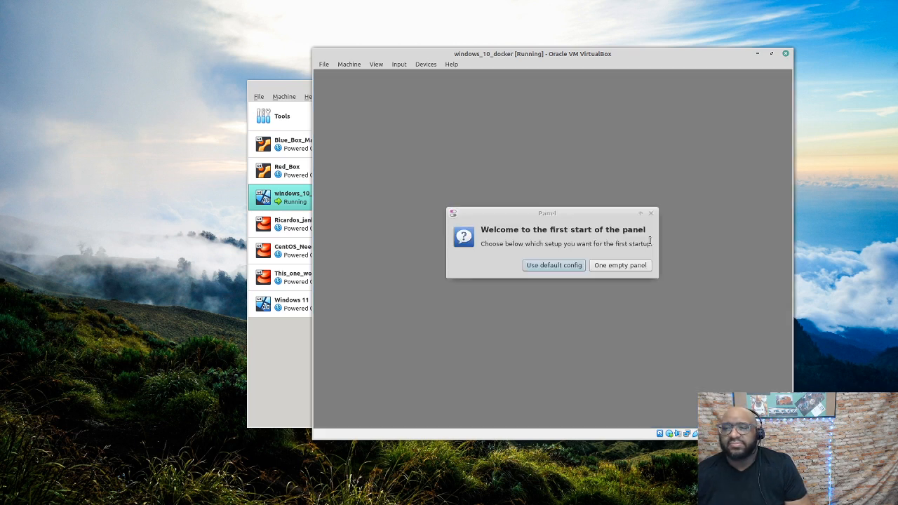
left_click(553, 267)
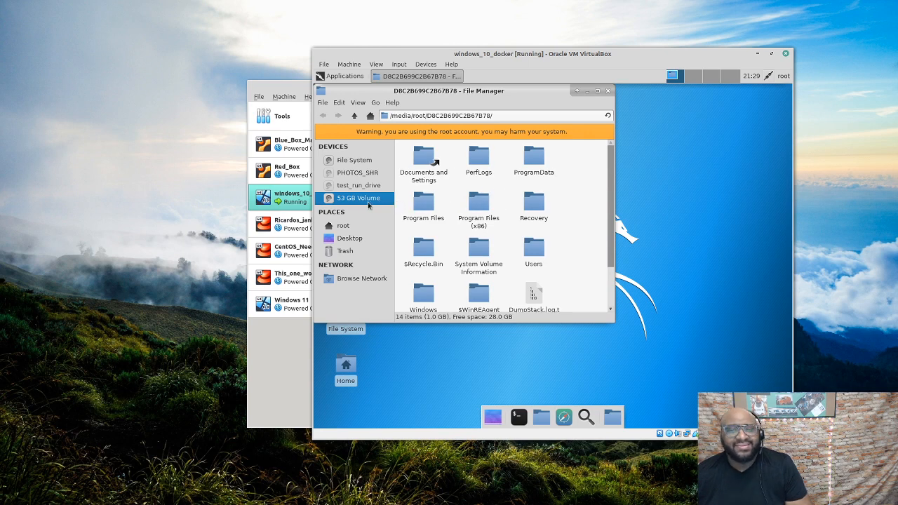
mouse_move(366, 204)
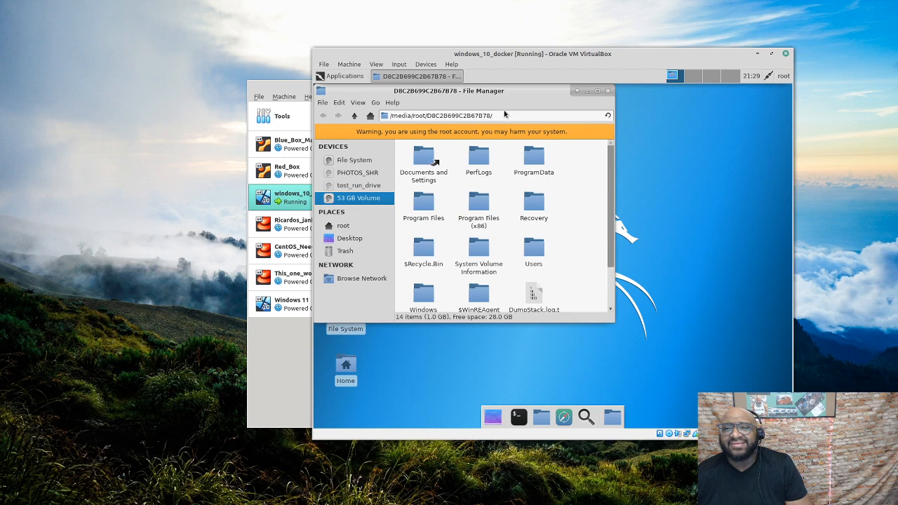
left_click_drag(502, 116, 386, 118)
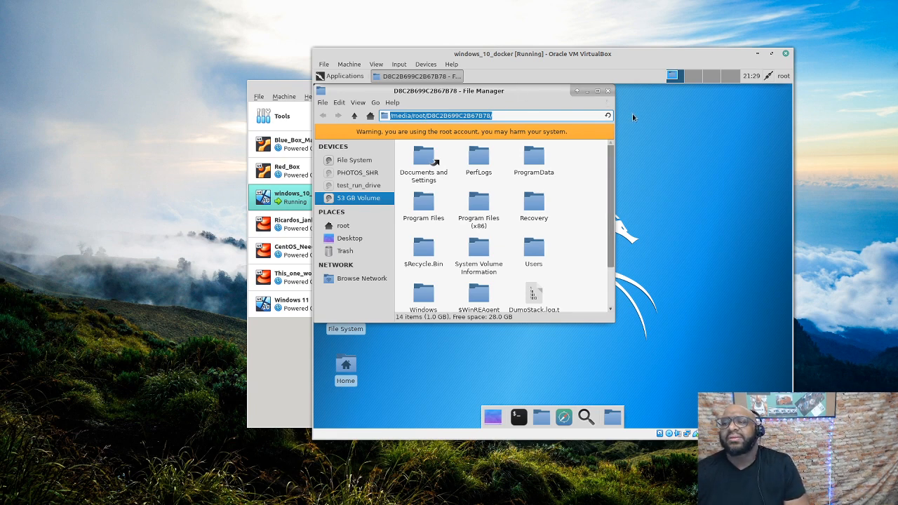
Open a terminal, run fdisk -l, and pick out the 49.5G partition /dev/sda2
left_click(519, 419)
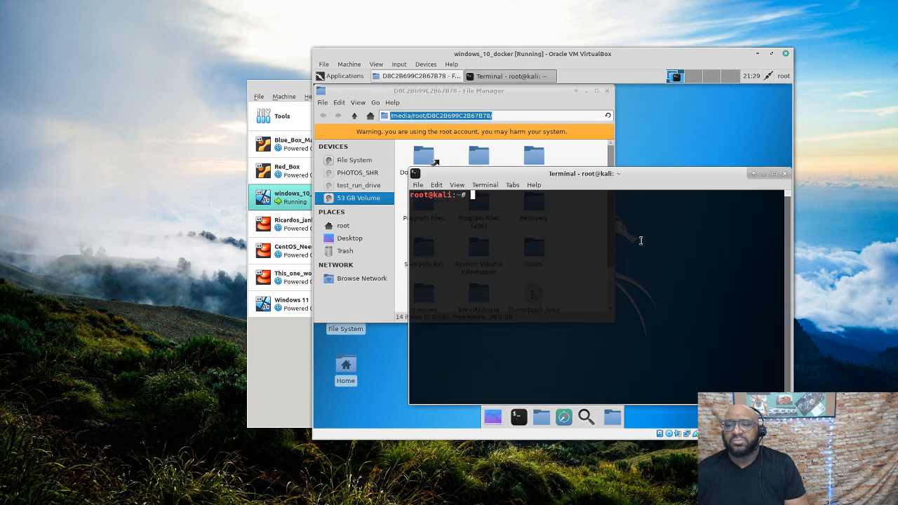
type("fd")
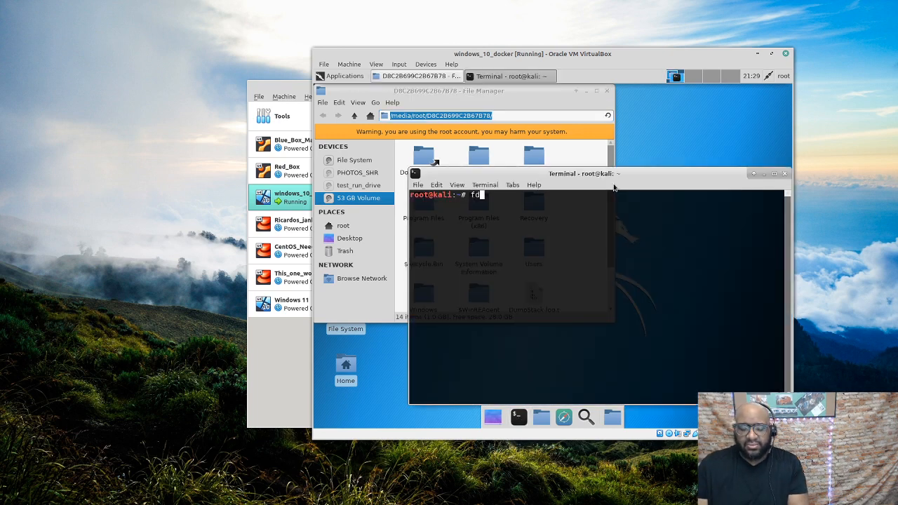
type("isk -l")
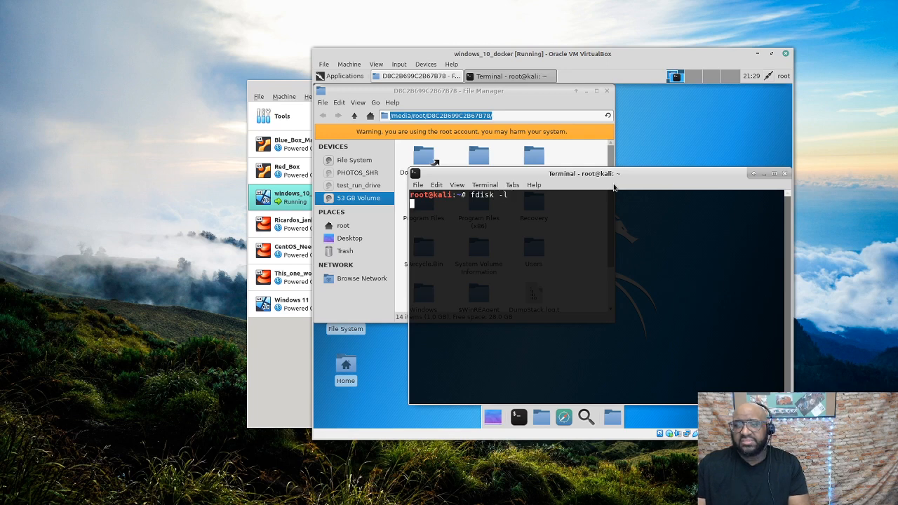
key("Return")
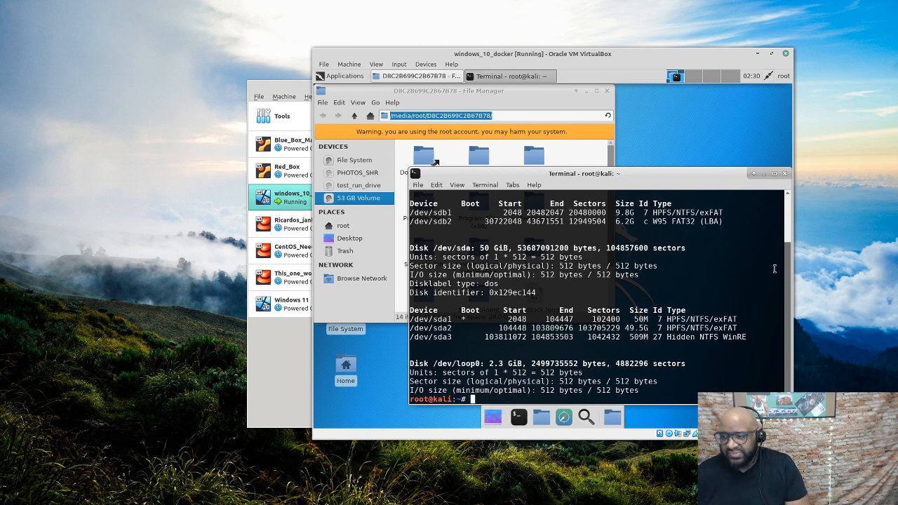
left_click_drag(793, 279, 792, 280)
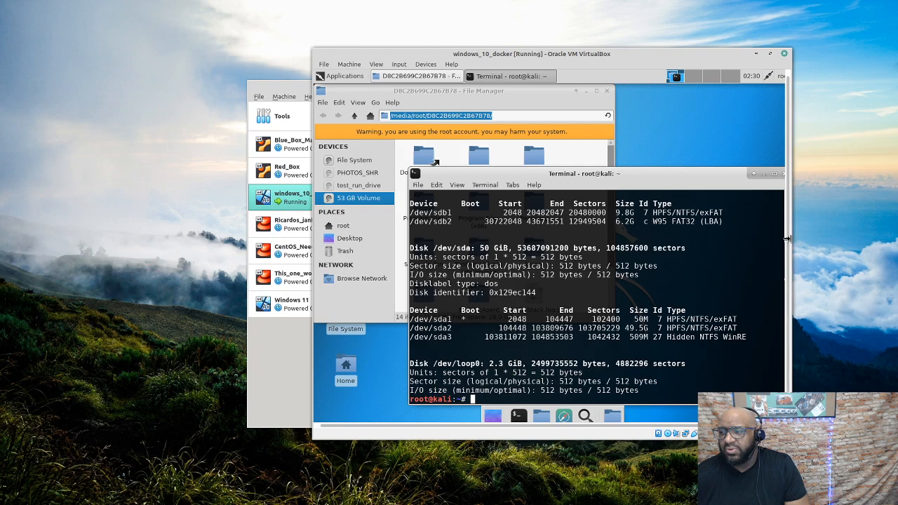
left_click_drag(788, 243, 828, 250)
scroll(807, 276, "up", 2)
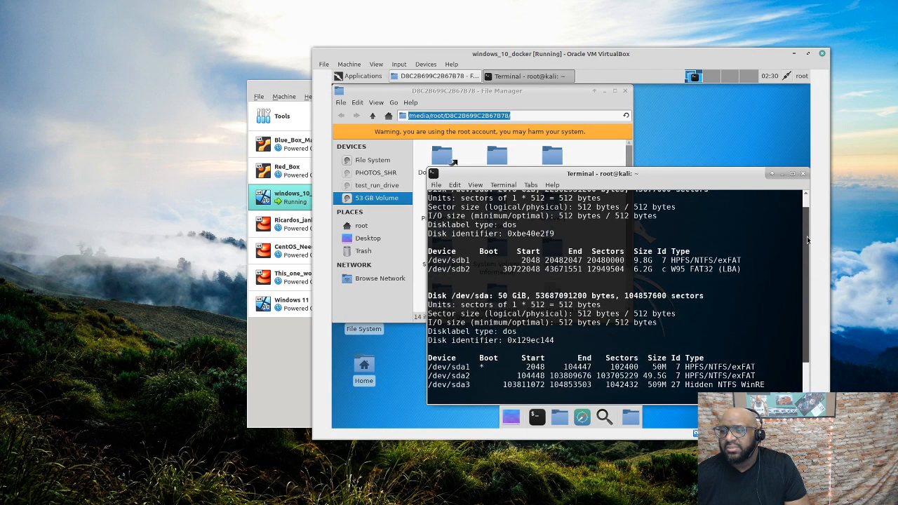
left_click_drag(658, 271, 634, 260)
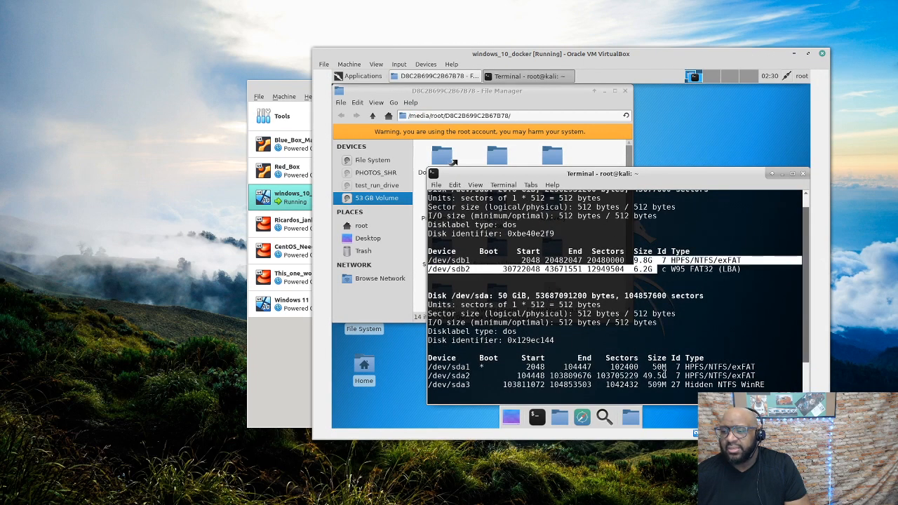
left_click_drag(668, 377, 605, 376)
left_click_drag(470, 377, 426, 379)
scroll(805, 226, "down", 2)
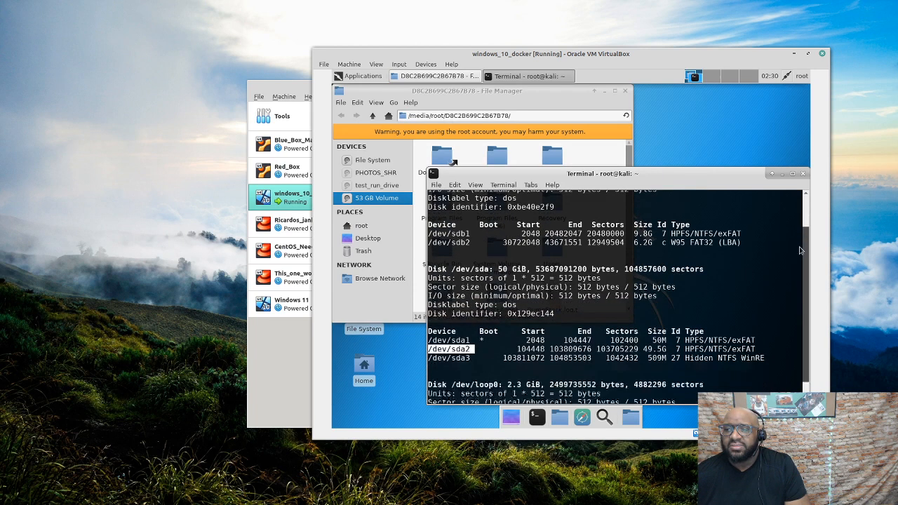
left_click(542, 399)
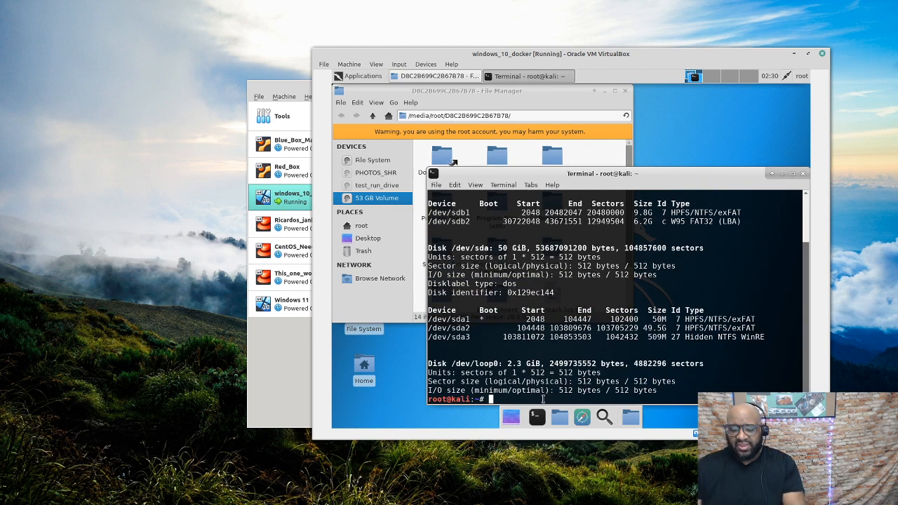
Draft a mount command for /dev/sda2 to /mnt/, abandon it, and run clear
type("mon")
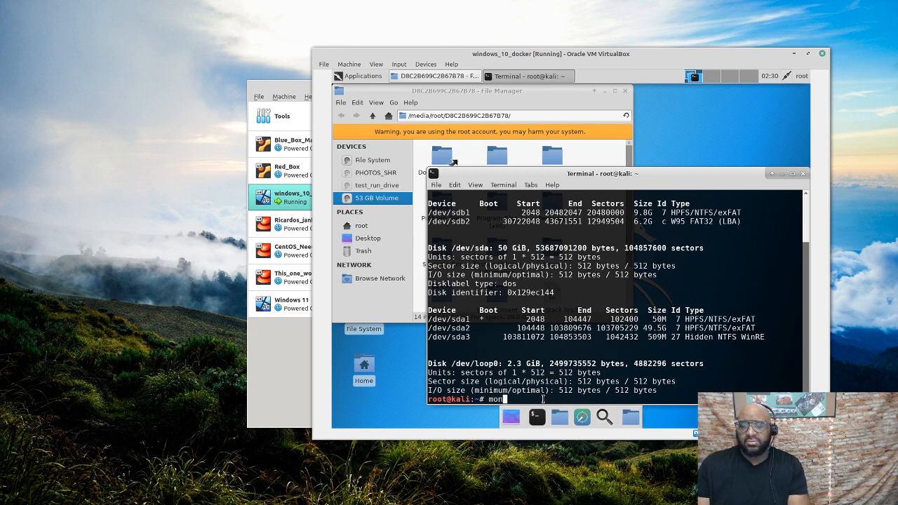
type("ut")
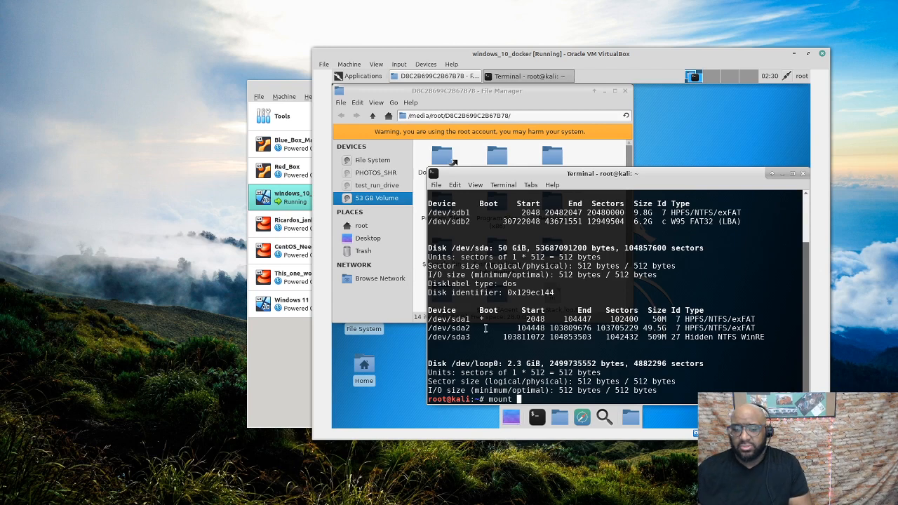
left_click_drag(473, 328, 429, 328)
key("super+c")
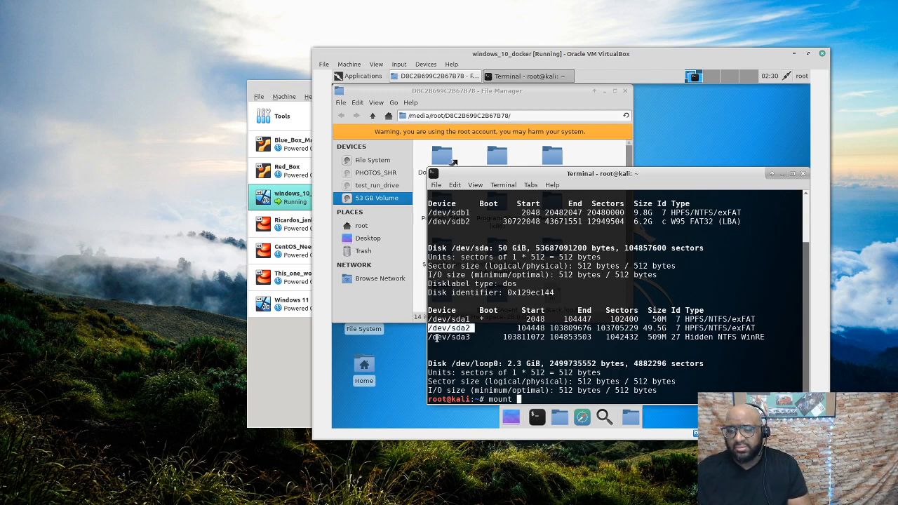
left_click(547, 401)
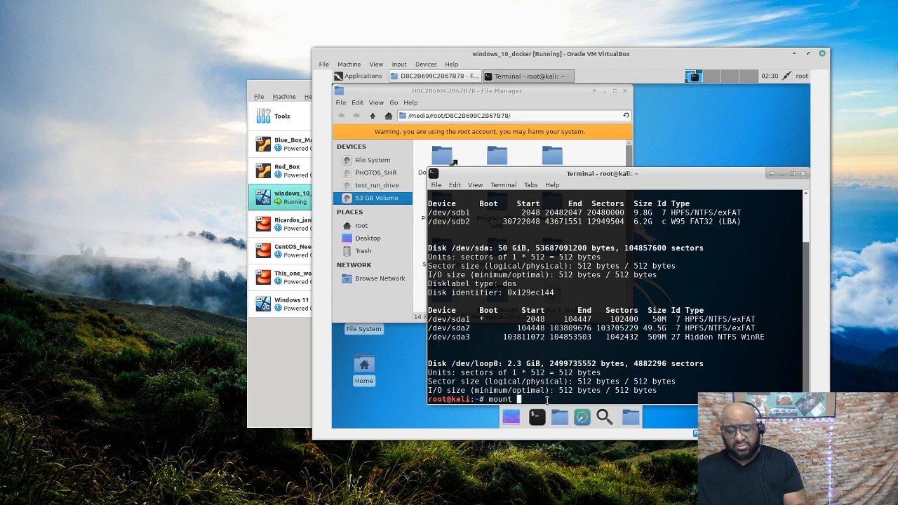
middle_click(546, 402)
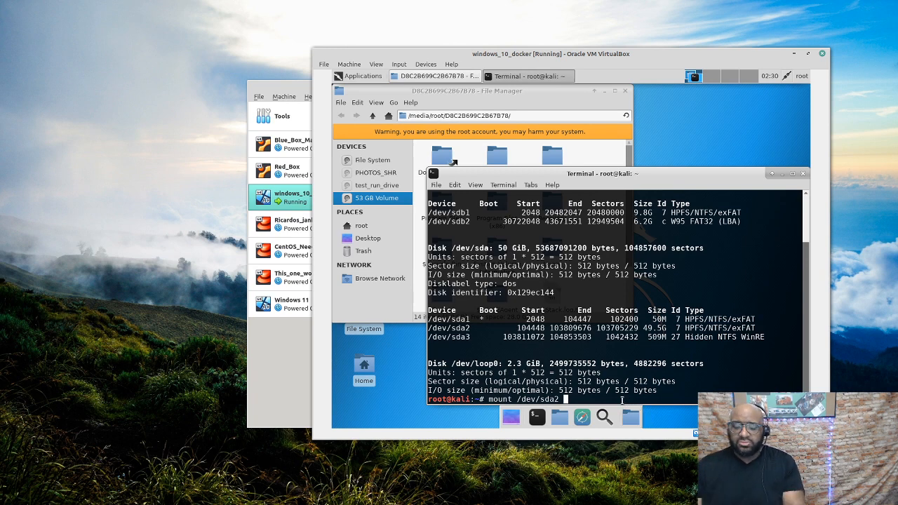
type("/mnt/")
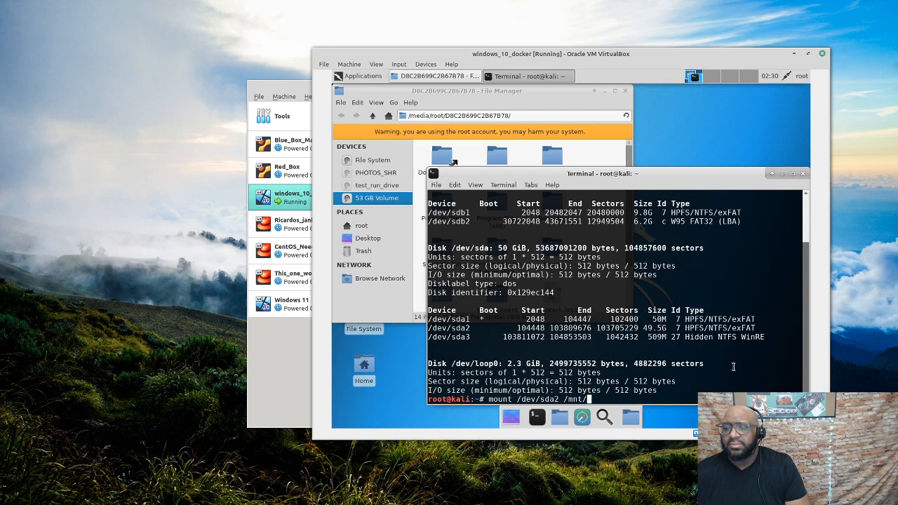
key("BackSpace")
key("BackSpace")
key("BackSpace")
key("BackSpace")
key("BackSpace")
key("BackSpace")
key("BackSpace")
key("BackSpace")
key("BackSpace")
key("BackSpace")
key("BackSpace")
key("BackSpace")
key("BackSpace")
key("BackSpace")
key("BackSpace")
key("BackSpace")
key("BackSpace")
key("BackSpace")
key("BackSpace")
key("BackSpace")
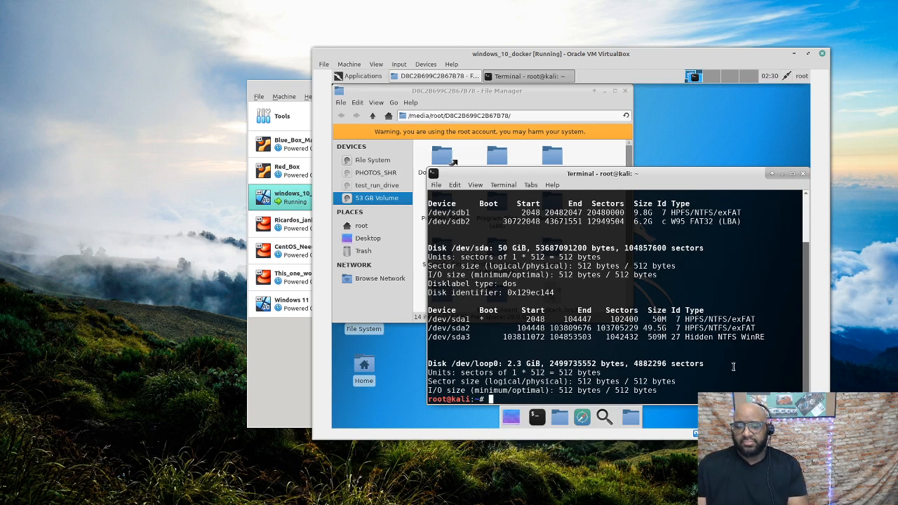
type("clear")
key("Return")
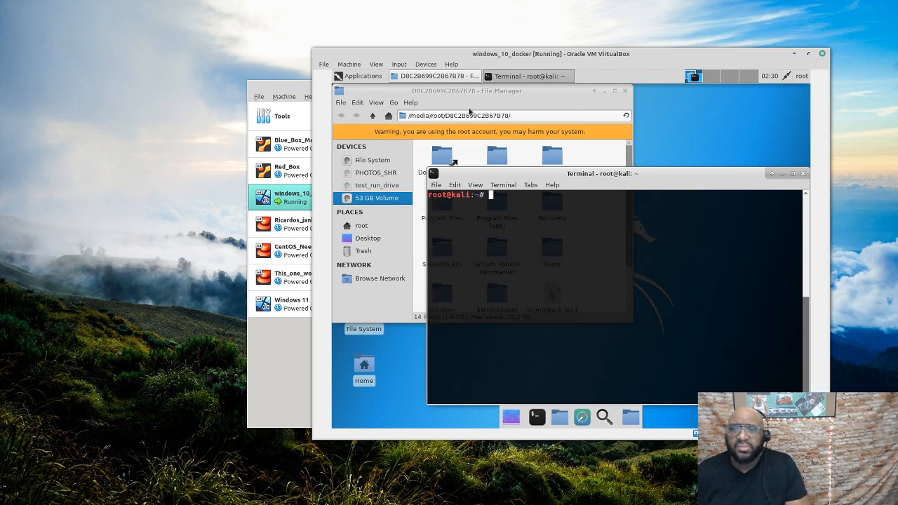
Move the terminal into /media/root/D8C2B699C2B67B78 with cd and the path copied from the file manager
left_click(522, 115)
key("super+c")
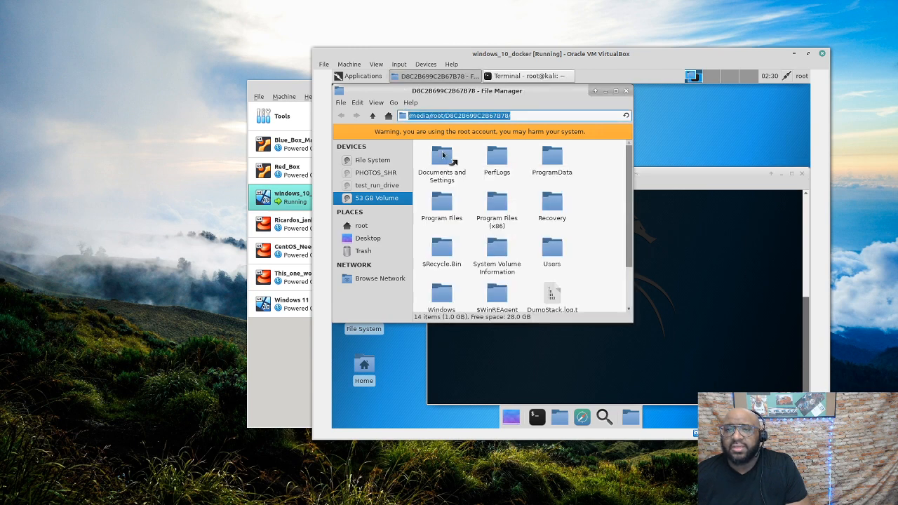
left_click(727, 300)
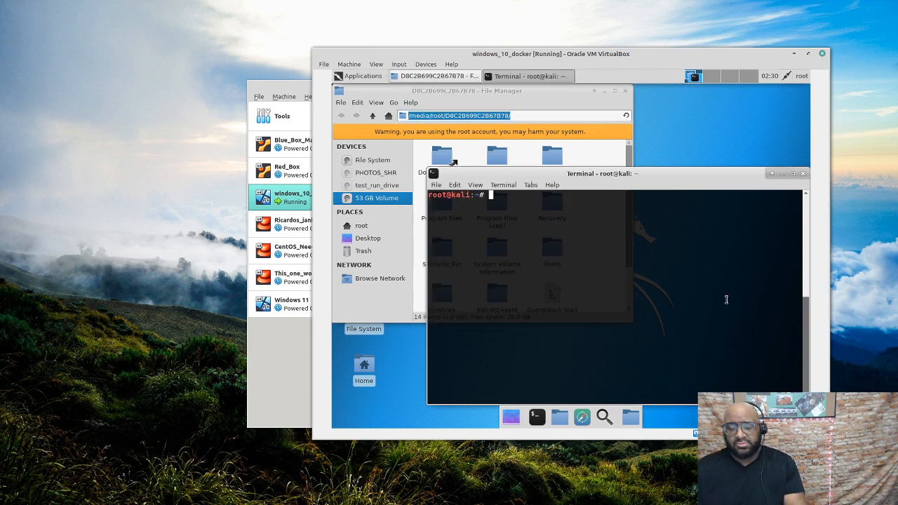
type("cd")
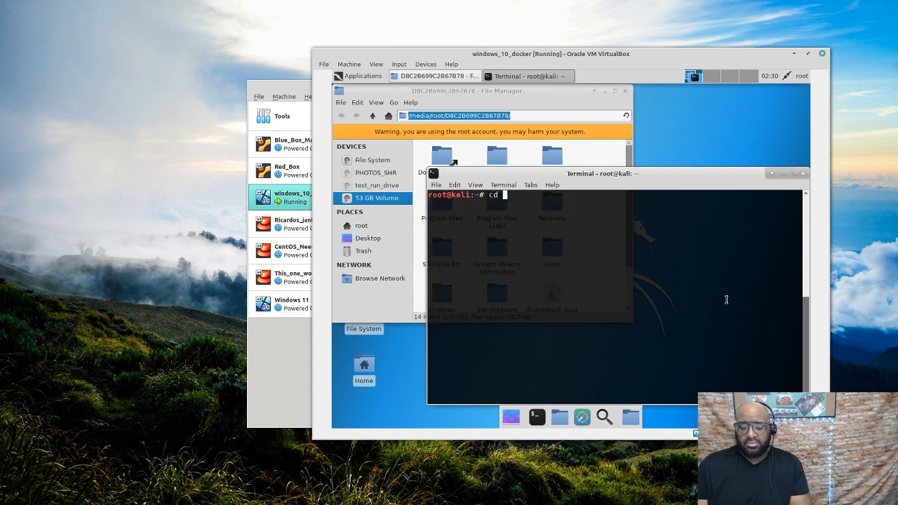
middle_click(727, 299)
key("Return")
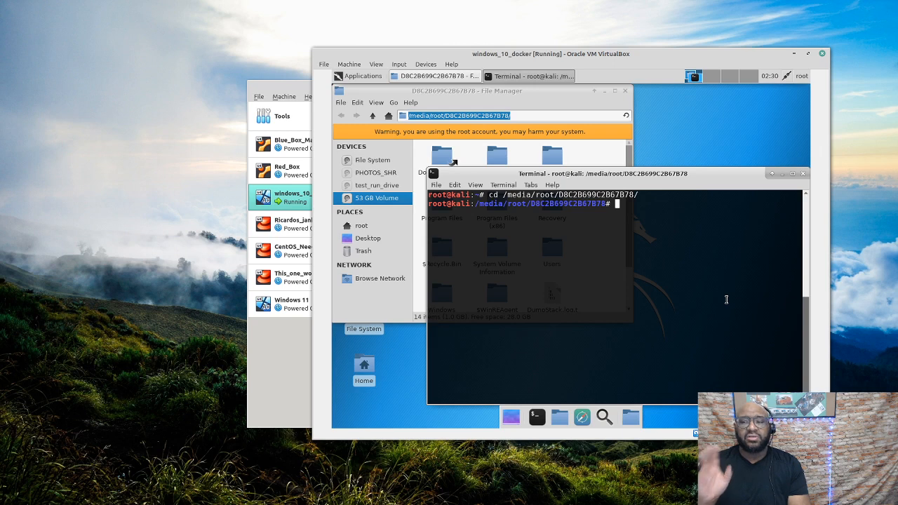
Clear the partial cd command and list the mounted Windows volume's contents with ls
type("cd ")
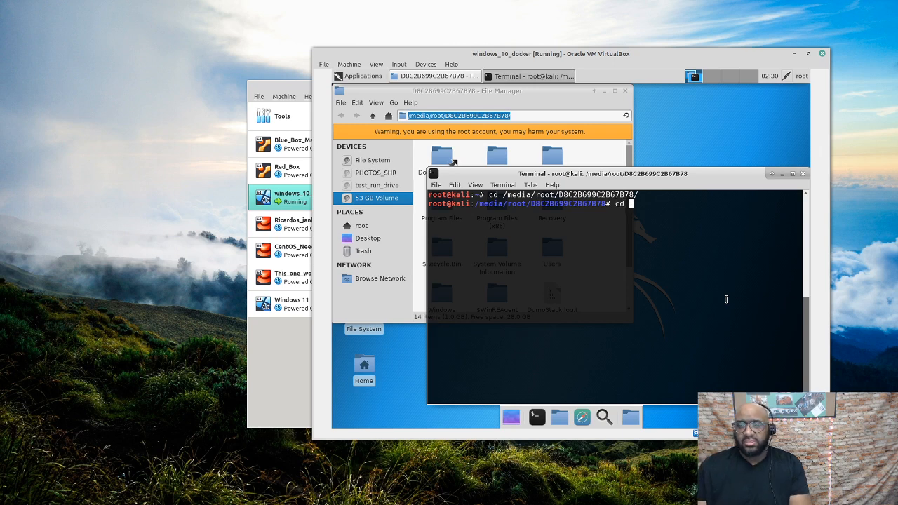
type("/")
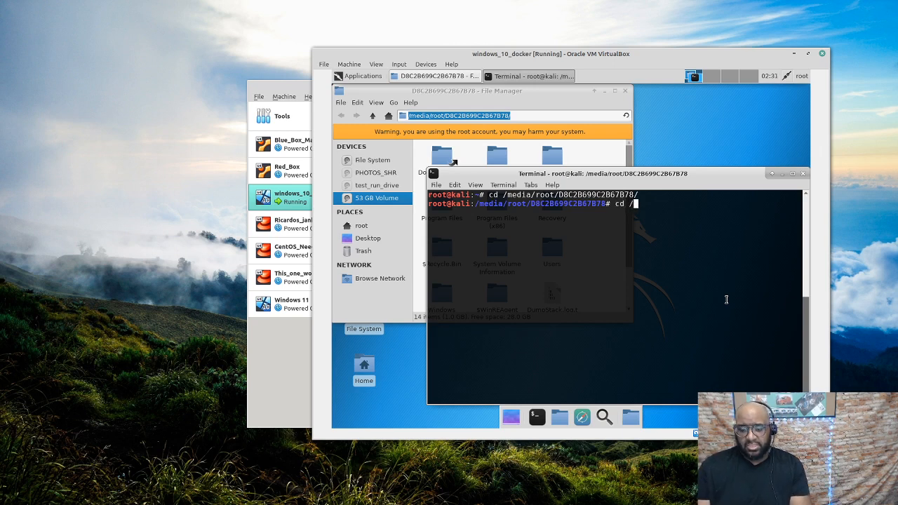
type("S")
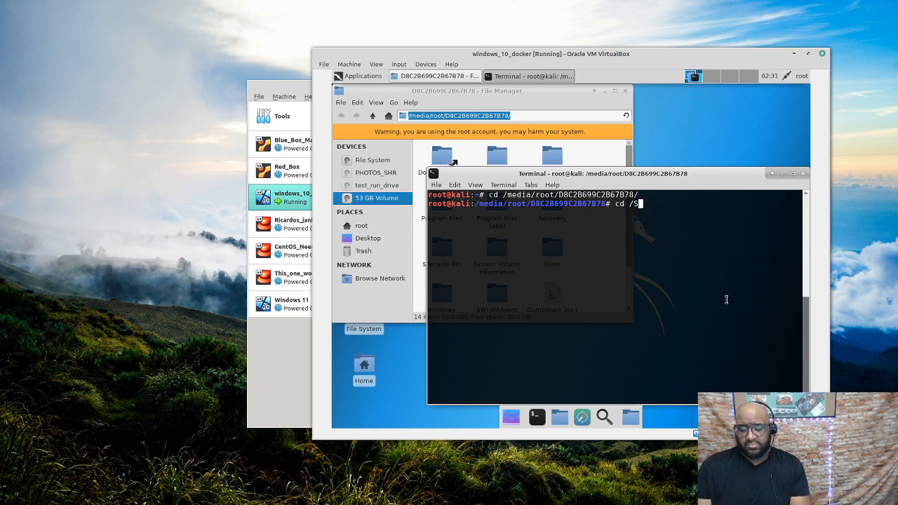
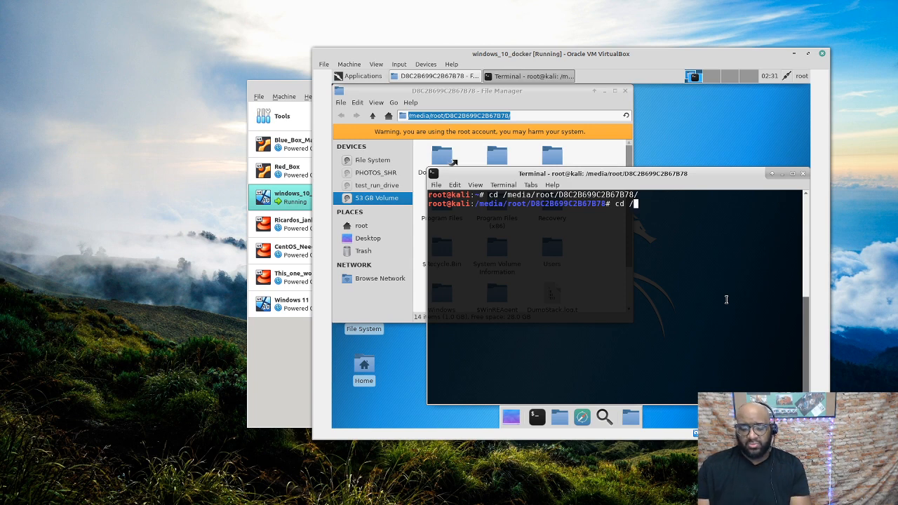
Move the terminal into /media/root/D8C2B699C2B67B78 with cd and the path copied from the file manager
Clear the partial cd command and list the mounted Windows volume's contents with ls
type("Win")
key("BackSpace")
key("BackSpace")
key("BackSpace")
key("BackSpace")
key("BackSpace")
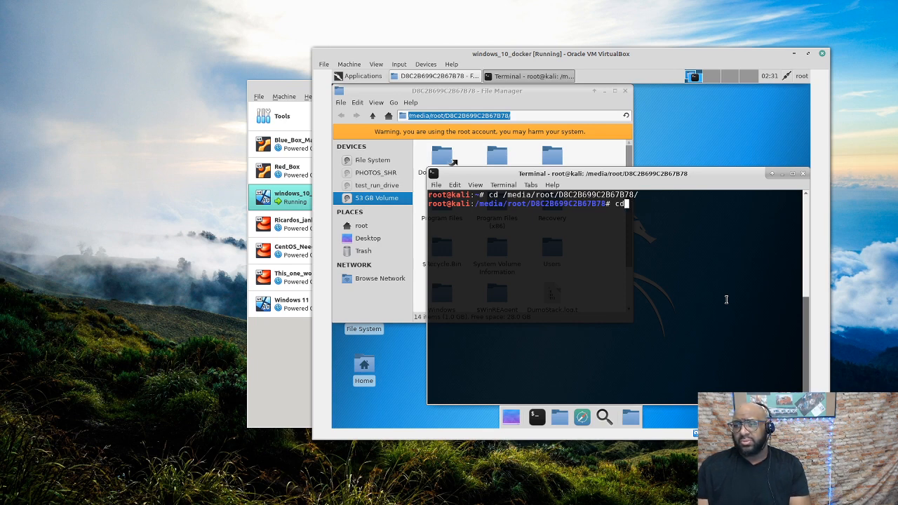
key("BackSpace")
key("BackSpace")
type("ls")
key("Return")
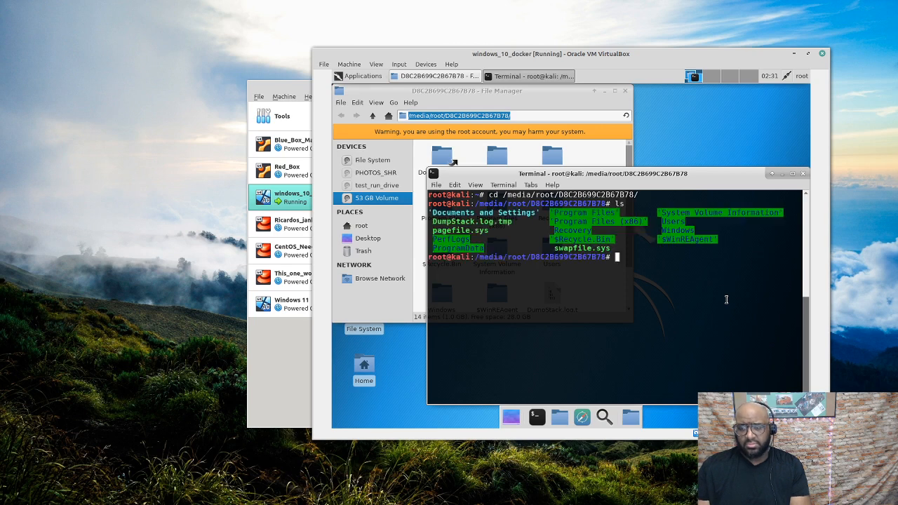
Attempt cd /Windows/, which fails, then list the volume's contents again with ls
type("cd /Win")
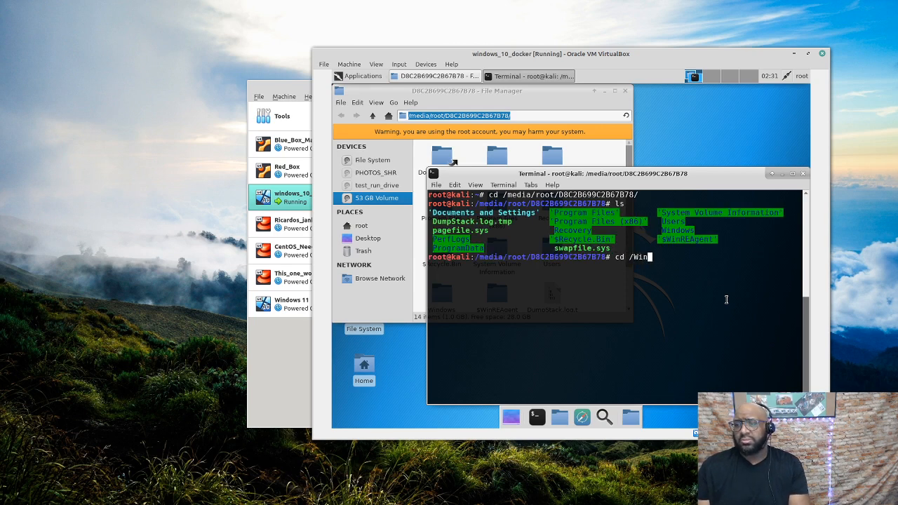
type("dows")
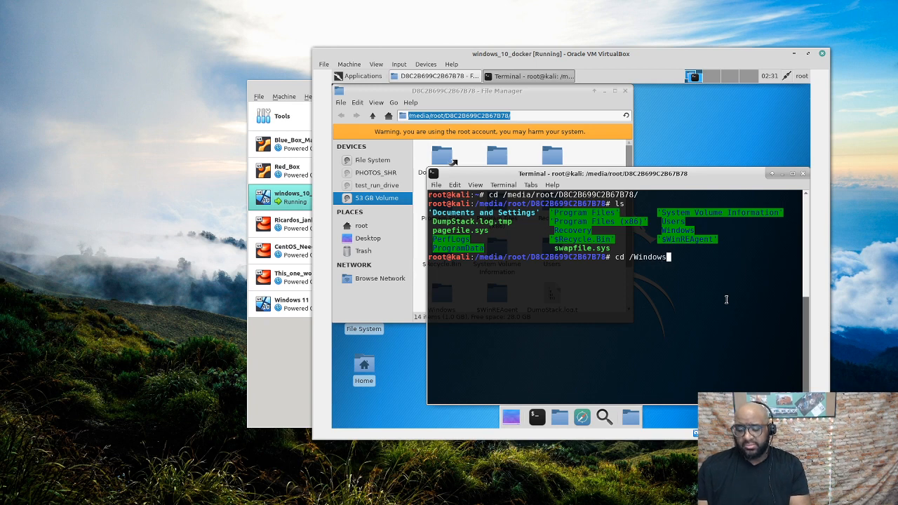
type("/")
key("Return")
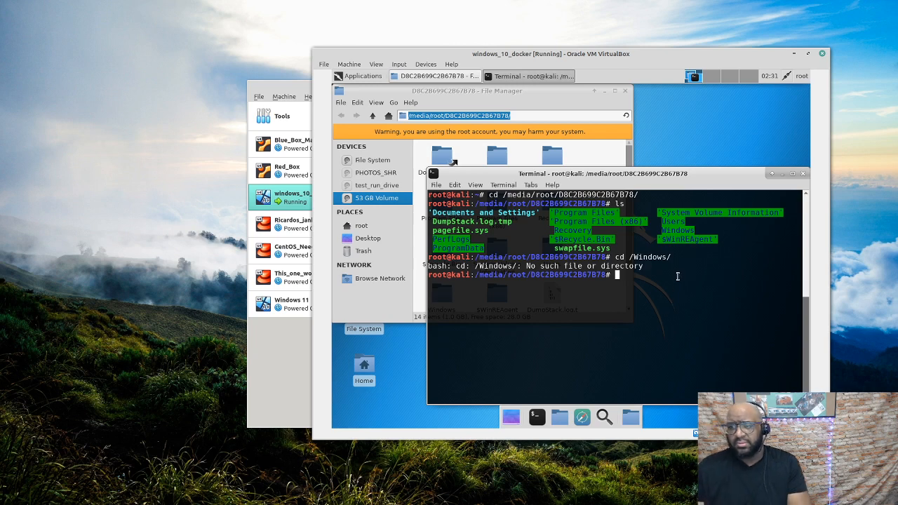
type("ls")
key("Return")
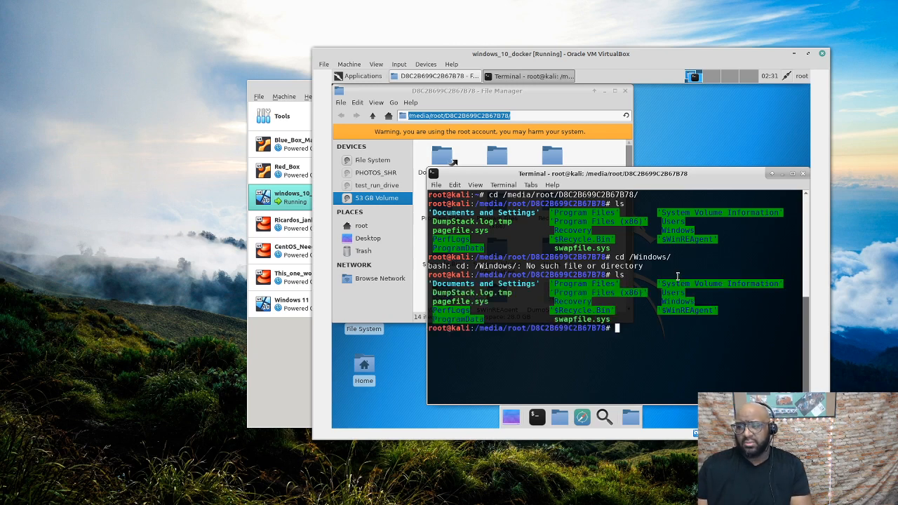
Close the terminal and browse the file manager through Windows and System32 into config, enlarging the window
left_click(804, 174)
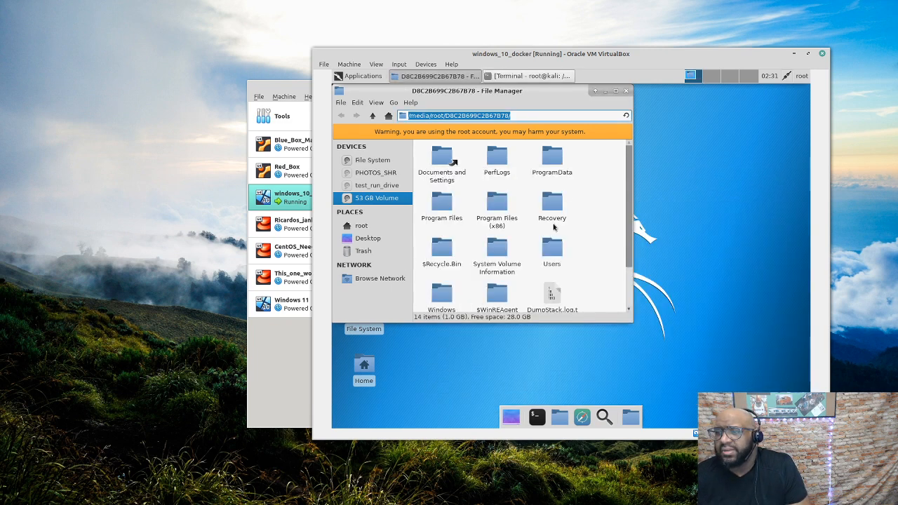
double_click(441, 298)
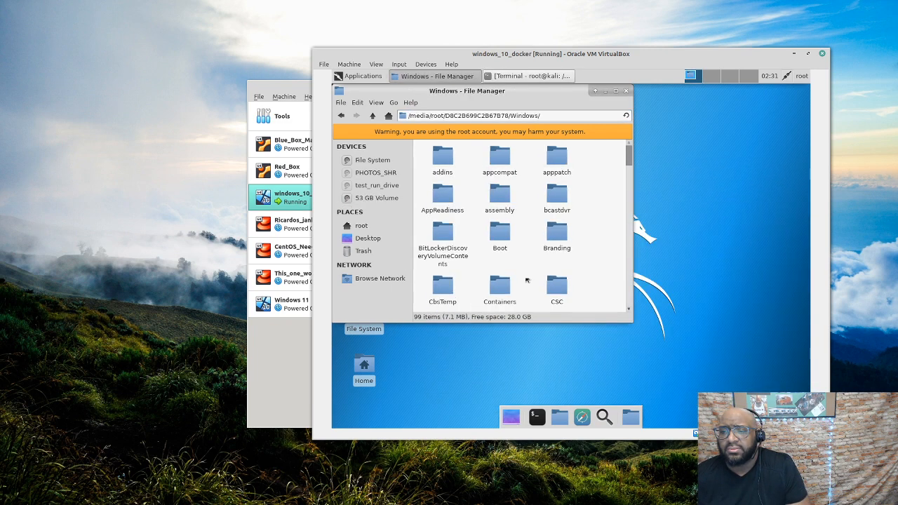
left_click_drag(626, 159, 622, 250)
scroll(624, 247, "down", 2)
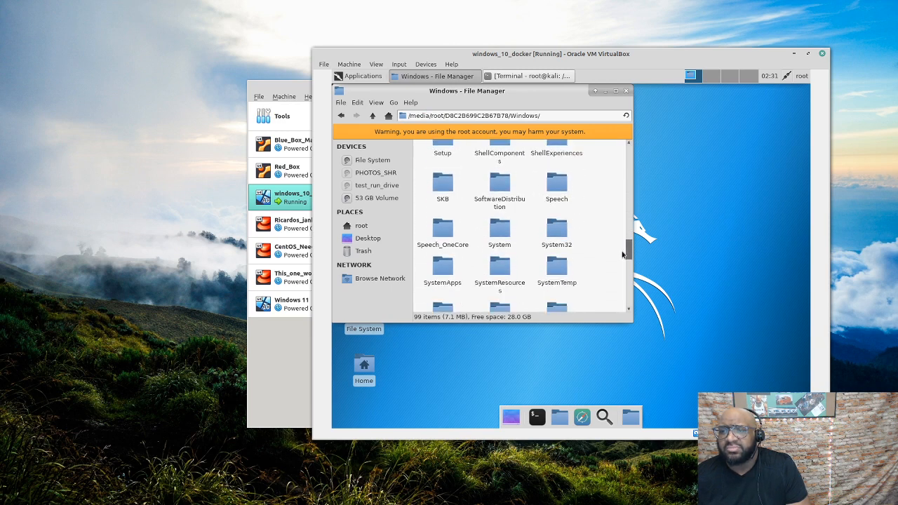
double_click(555, 223)
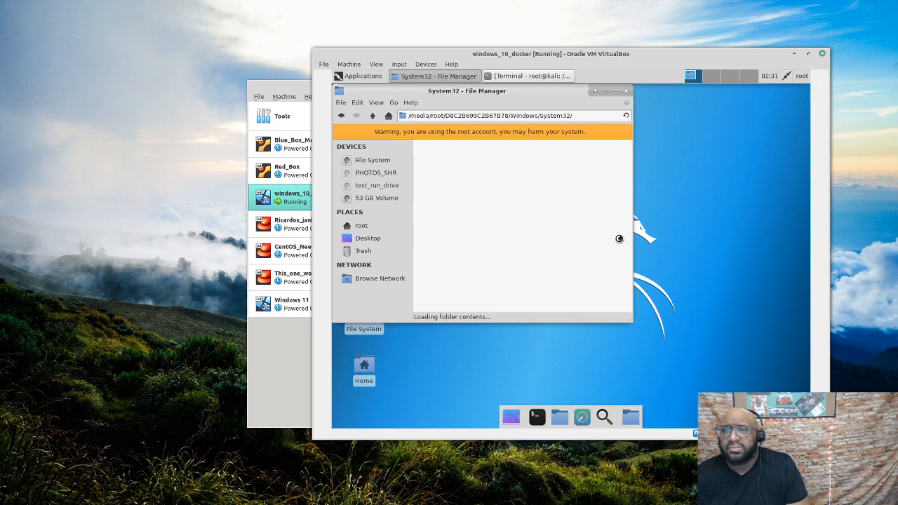
left_click_drag(630, 318, 776, 392)
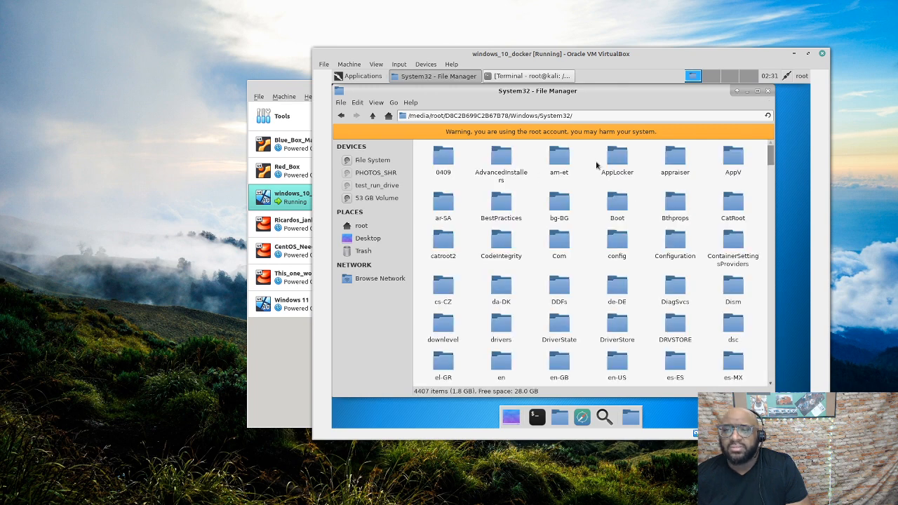
double_click(621, 247)
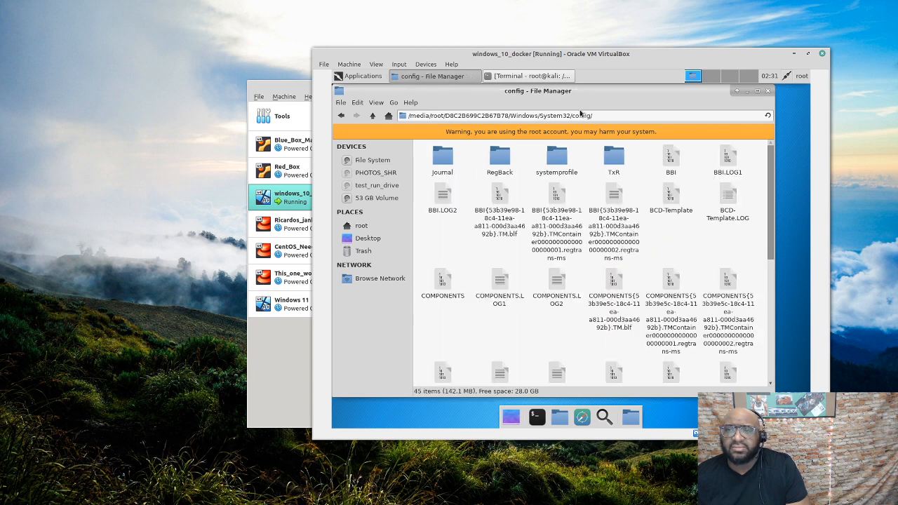
Select the config folder's path, scroll to the hive files at the bottom, and select SAM
left_click_drag(604, 115, 404, 115)
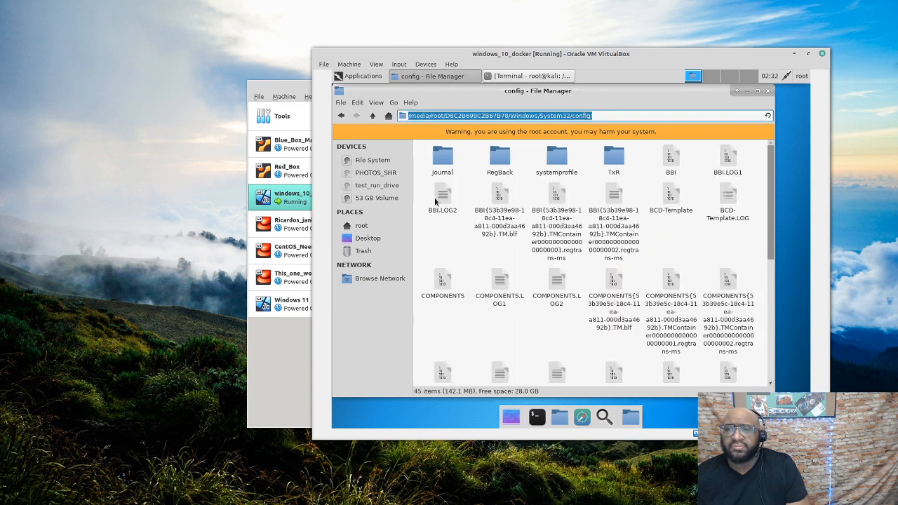
left_click_drag(768, 195, 761, 309)
left_click(611, 238)
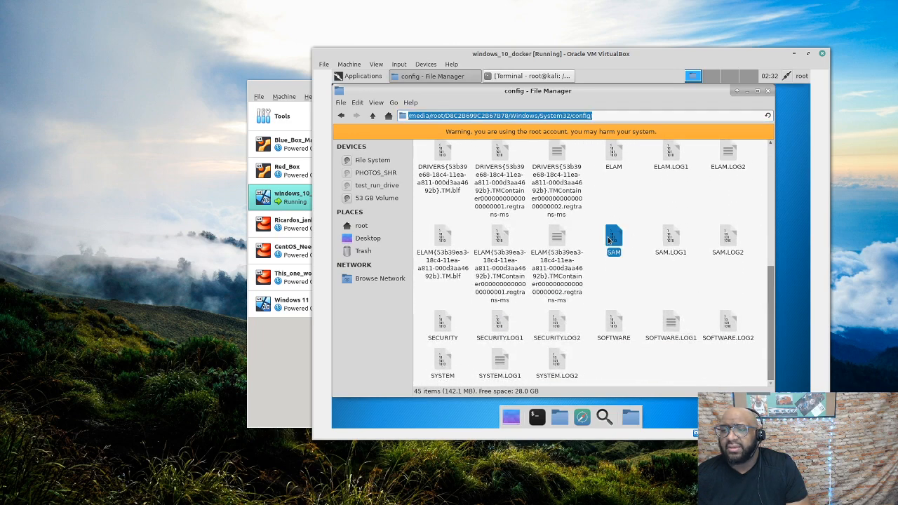
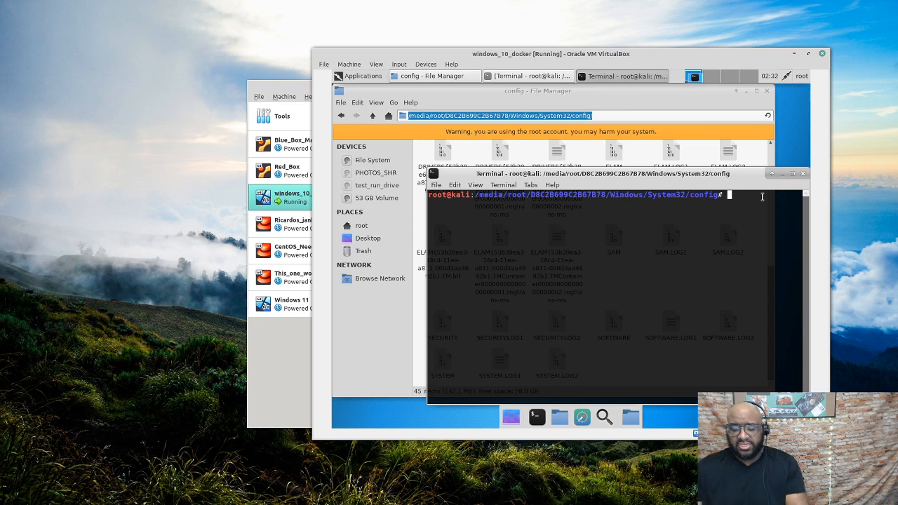
Run ls in the terminal to list the config folder's SAM, SECURITY and SYSTEM hive files
type("ls")
key("Return")
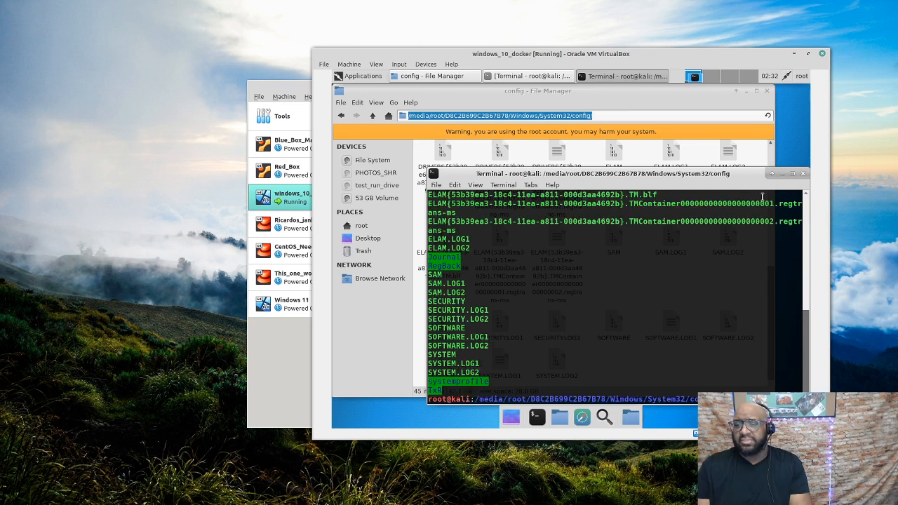
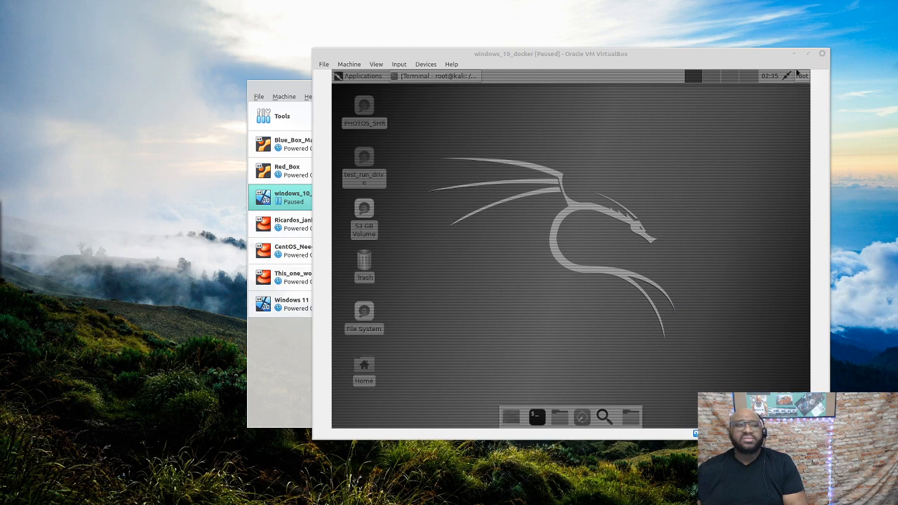
Power off windows_10_docker, eject the Kali ISO from its optical drive, and start it again
key("Return")
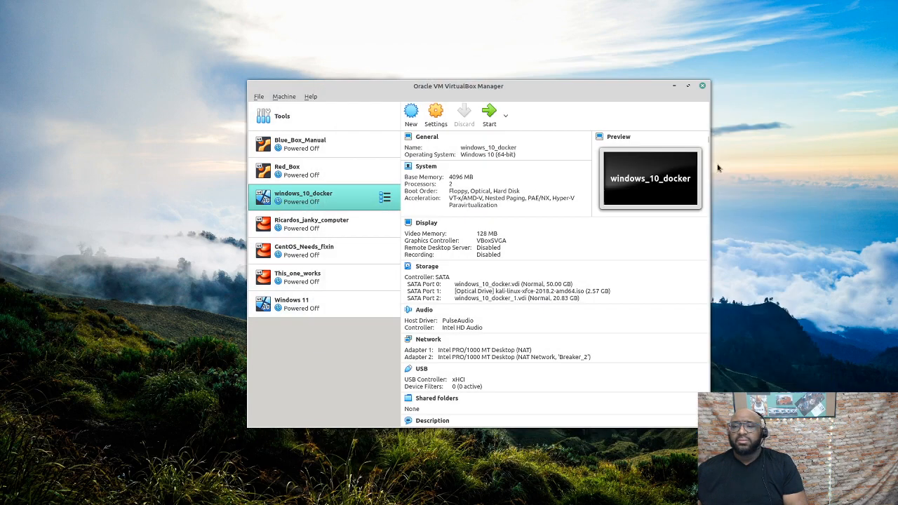
left_click(580, 291)
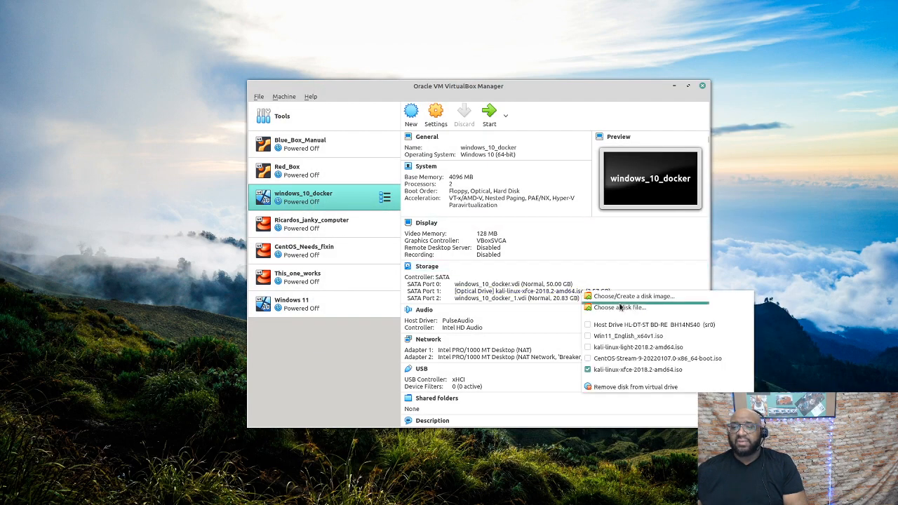
left_click(653, 388)
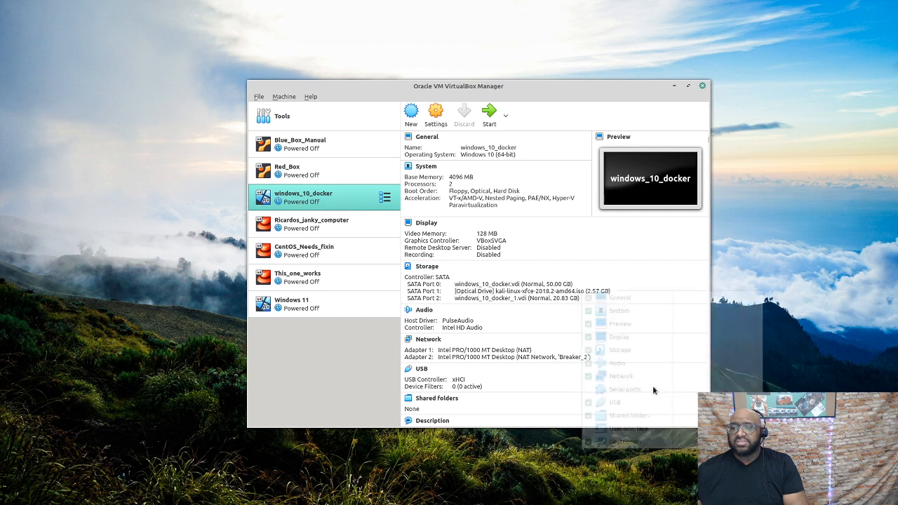
left_click(619, 260)
left_click(489, 114)
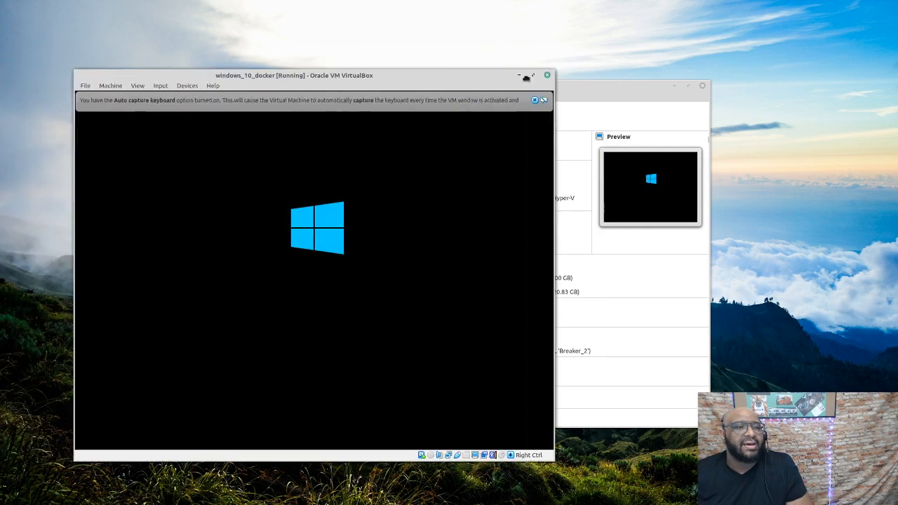
Dismiss the keyboard auto-capture and mouse integration notices while Windows 10 boots to the desktop
left_click(697, 92)
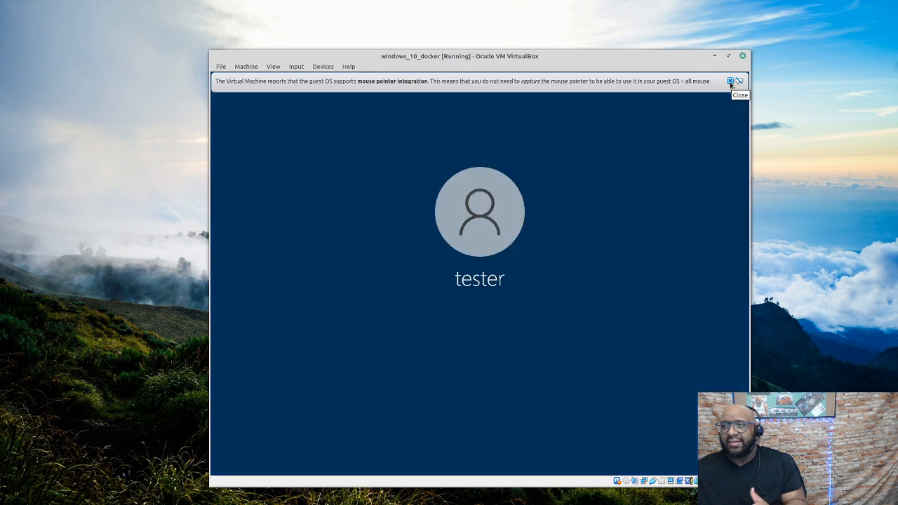
left_click(730, 81)
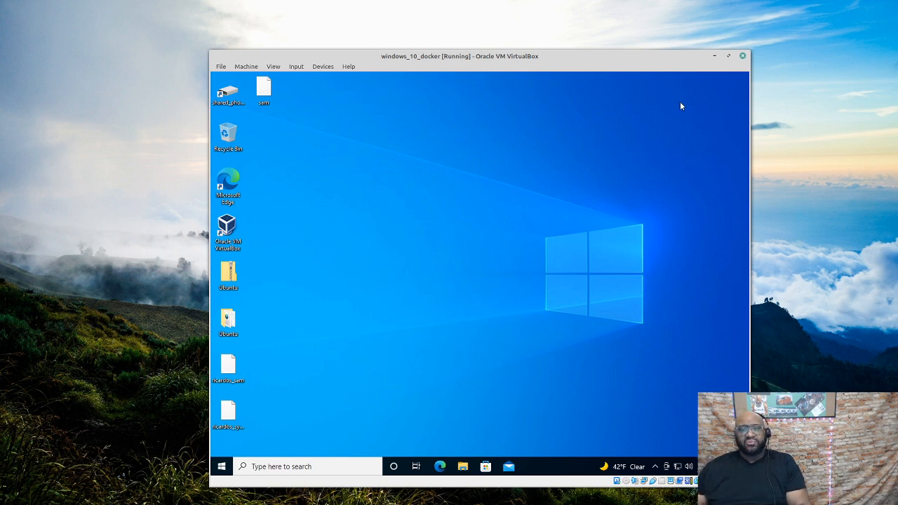
Search 'admin' and run Windows Administrative Tools as administrator, closing the stray Edge window
left_click(311, 468)
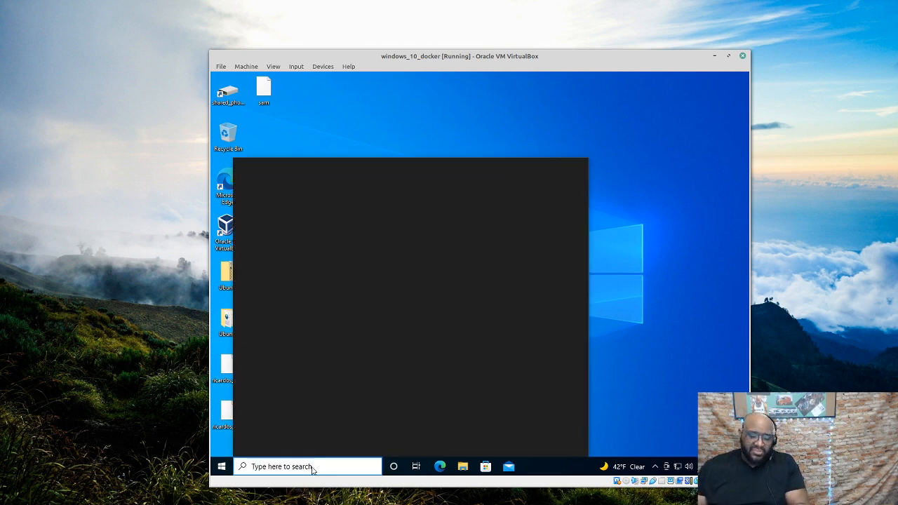
type("adminst")
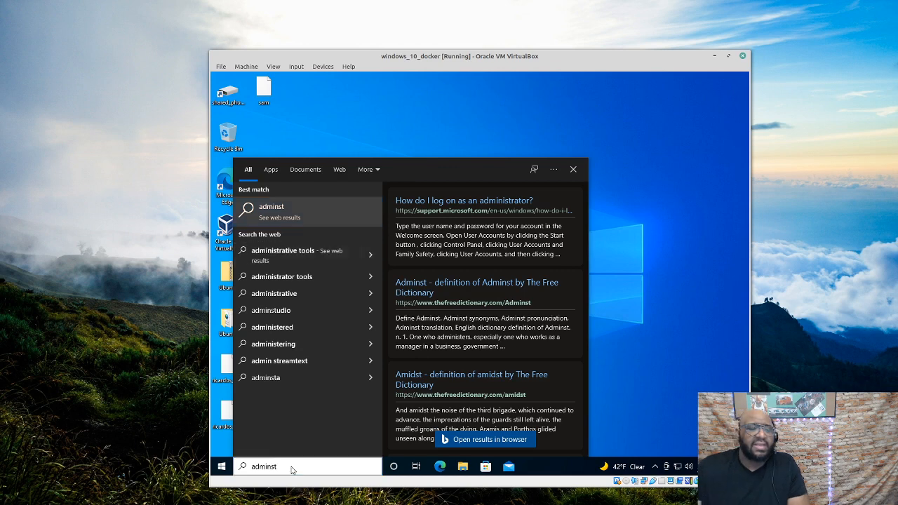
key("Escape")
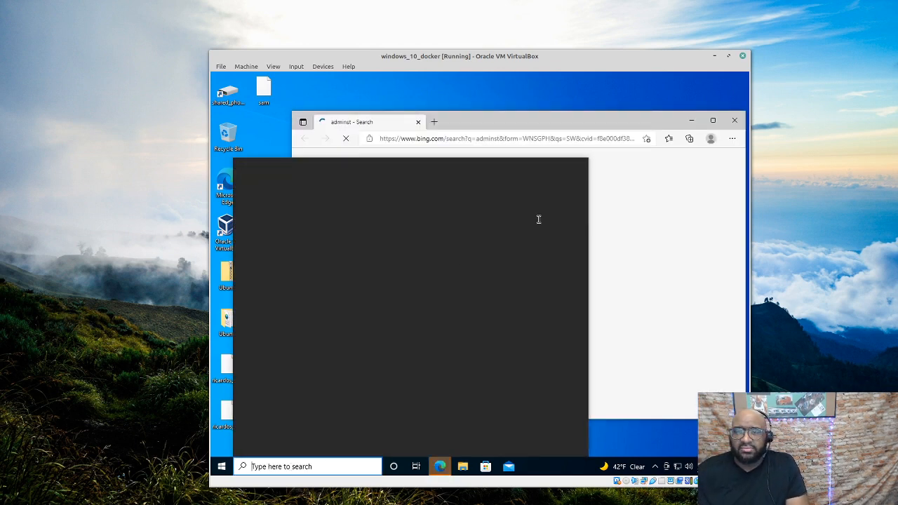
left_click(735, 120)
left_click(317, 466)
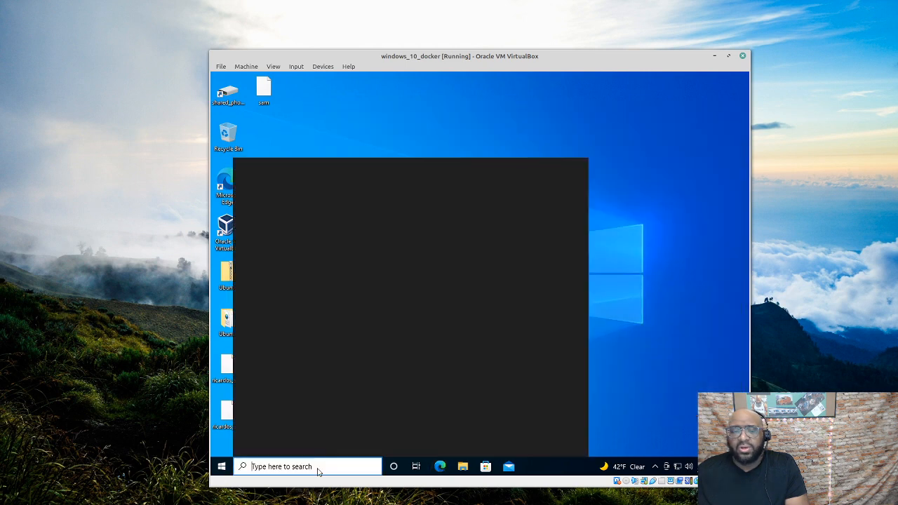
type("admin")
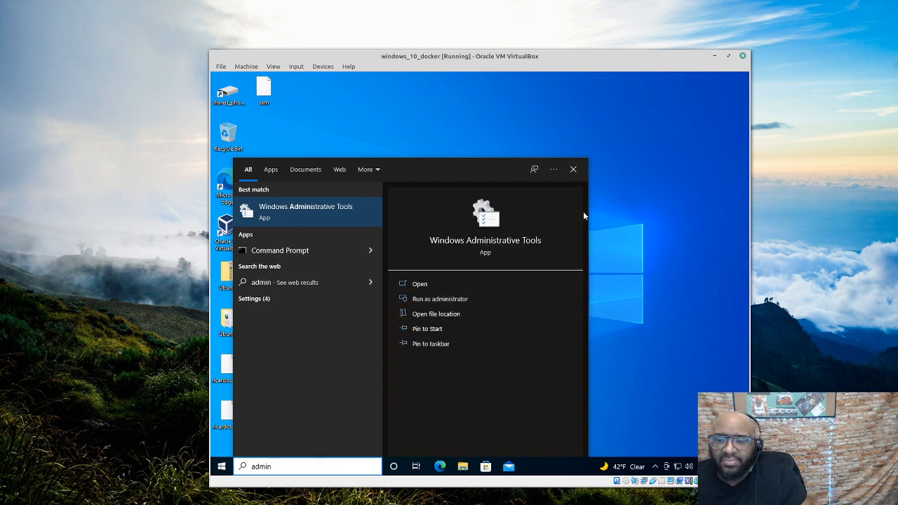
left_click(566, 299)
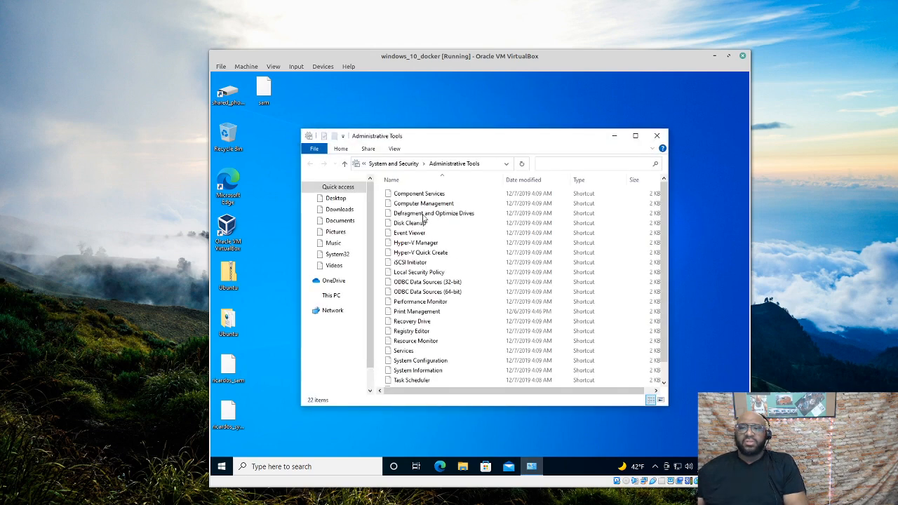
Launch Computer Management and list accounts under Local Users and Groups > Users
left_click(427, 204)
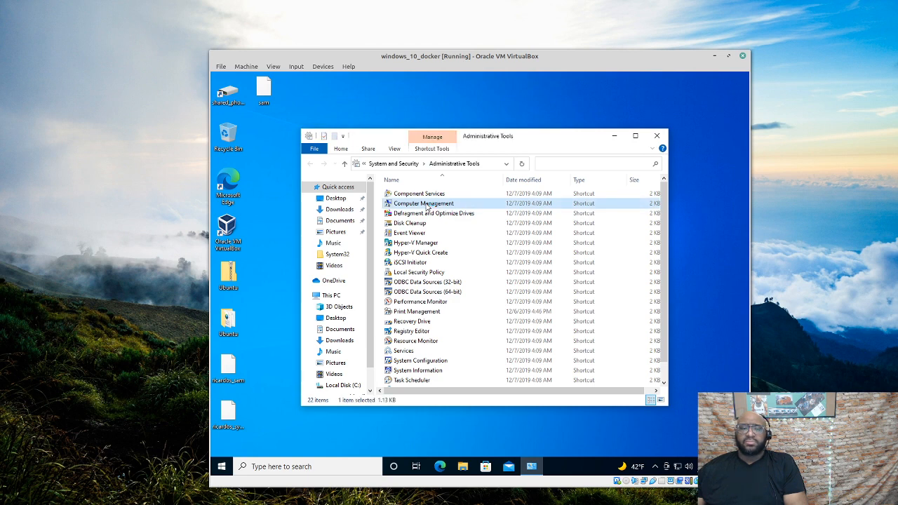
double_click(427, 204)
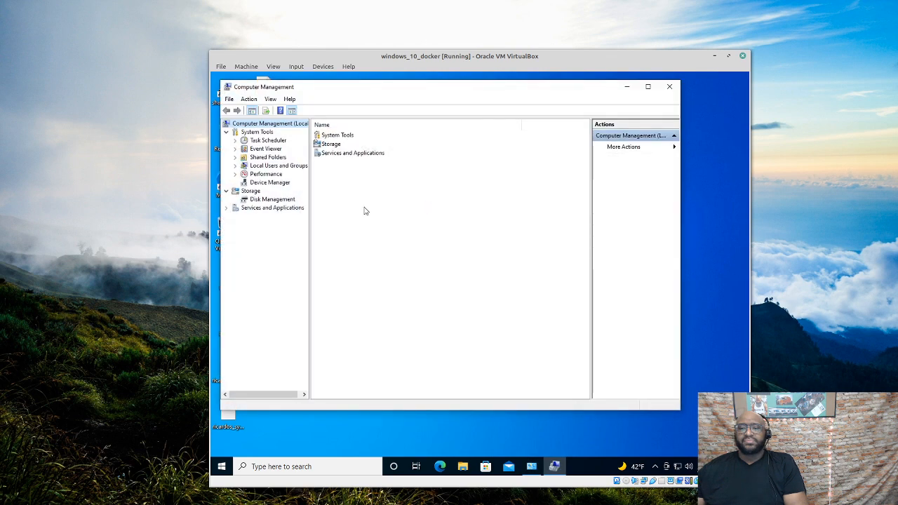
left_click(270, 165)
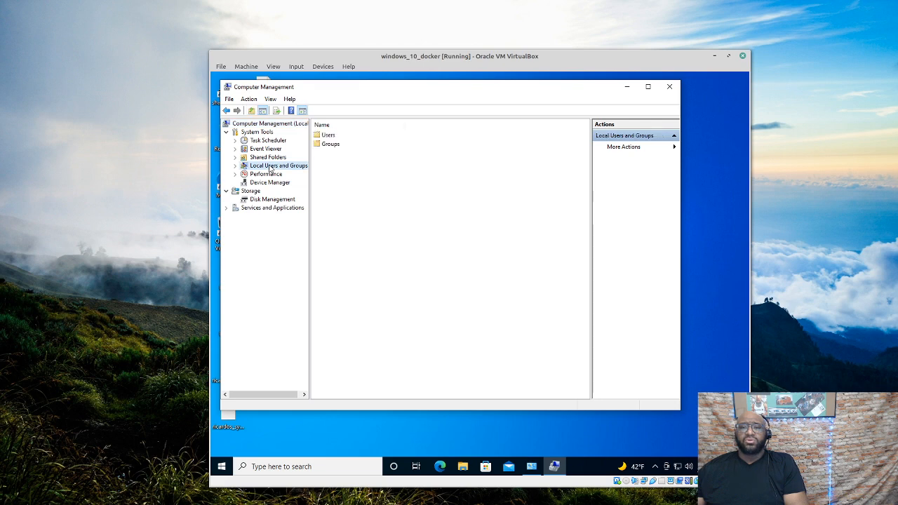
left_click(332, 138)
double_click(331, 138)
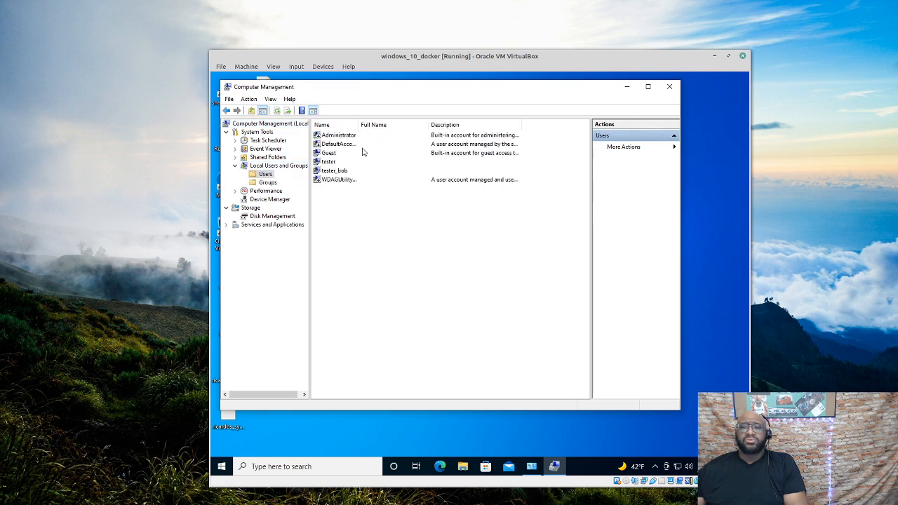
Open the second test user's Properties and select Administrators on the Member Of tab
left_click(333, 173)
right_click(334, 171)
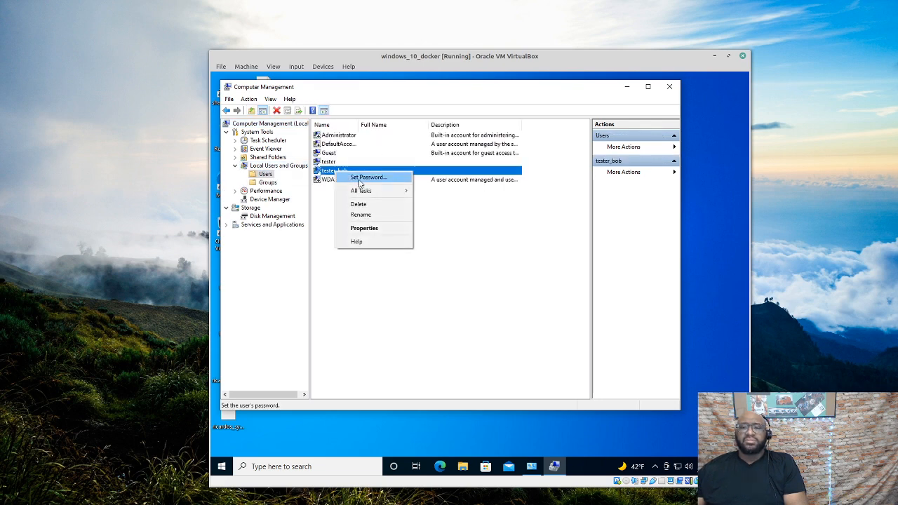
left_click(374, 228)
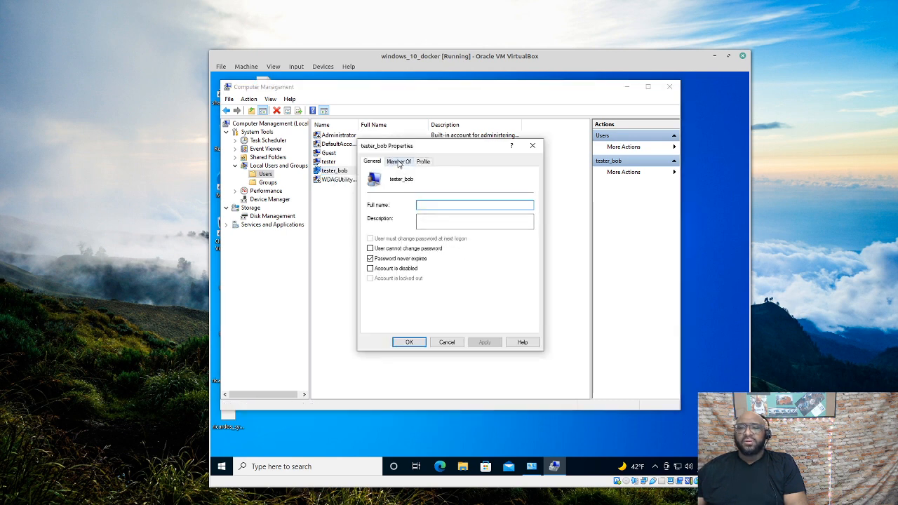
left_click(399, 163)
left_click(406, 185)
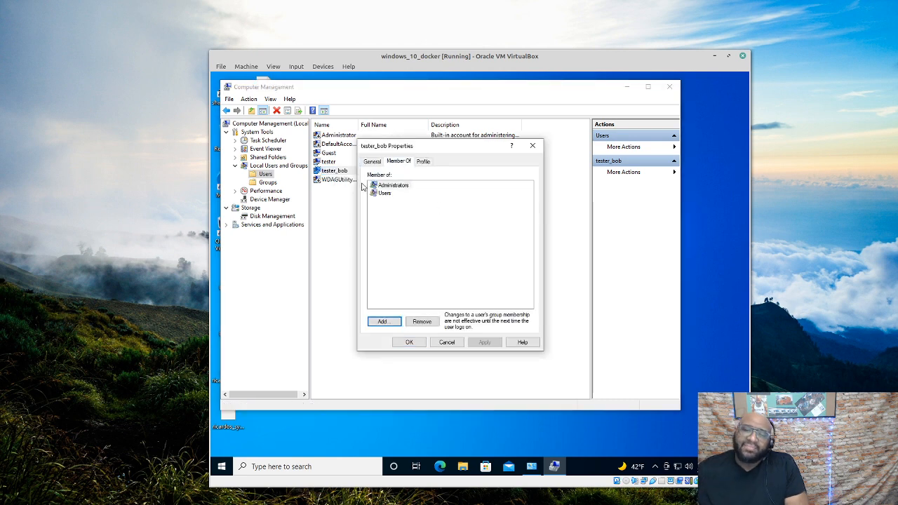